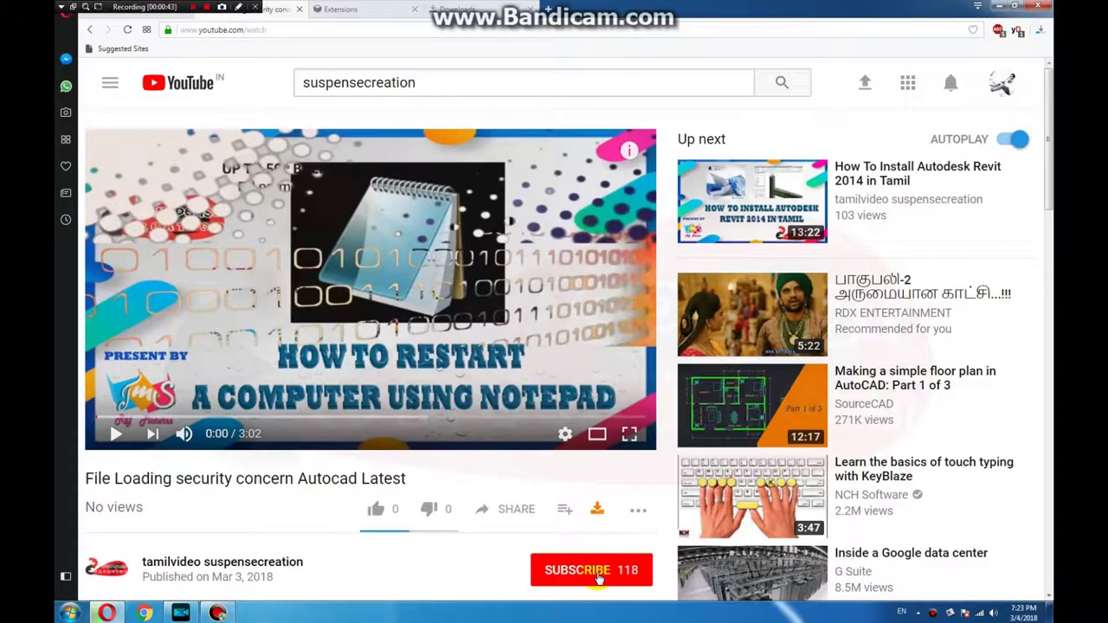
# Subscribe to the YouTube channel with all notifications on, like the video, and open Share.
pyautogui.click(597, 576)
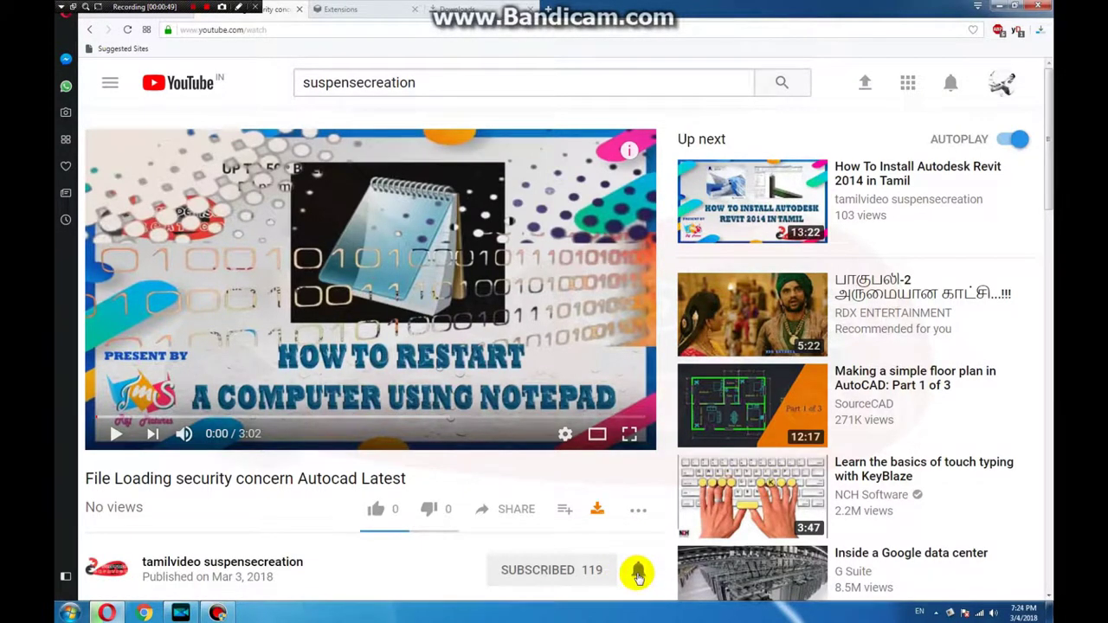
pyautogui.click(638, 573)
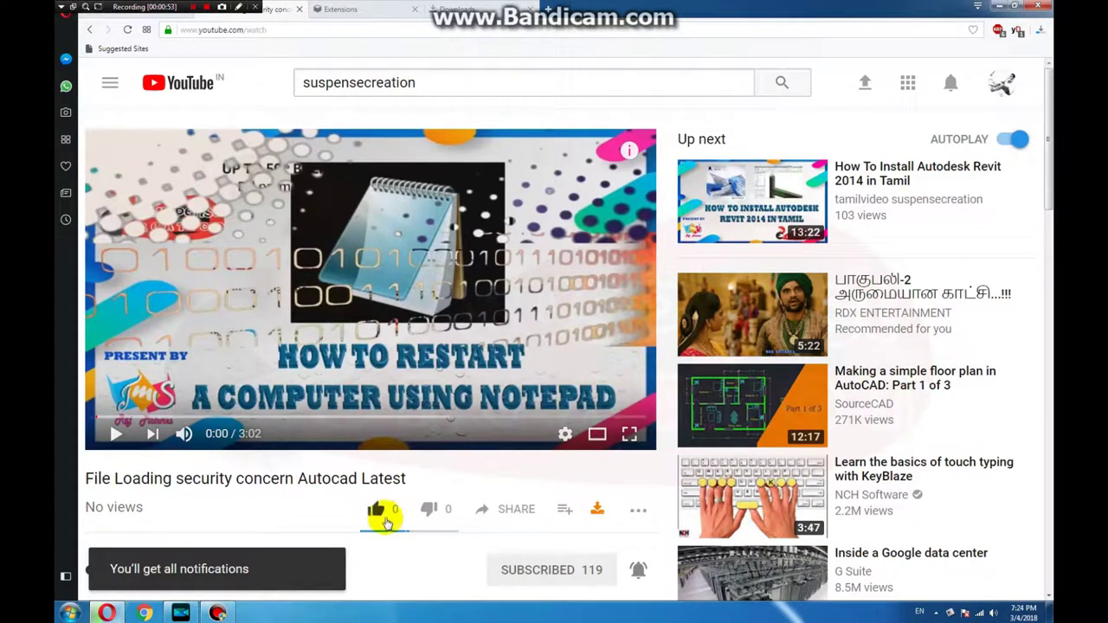
pyautogui.click(376, 510)
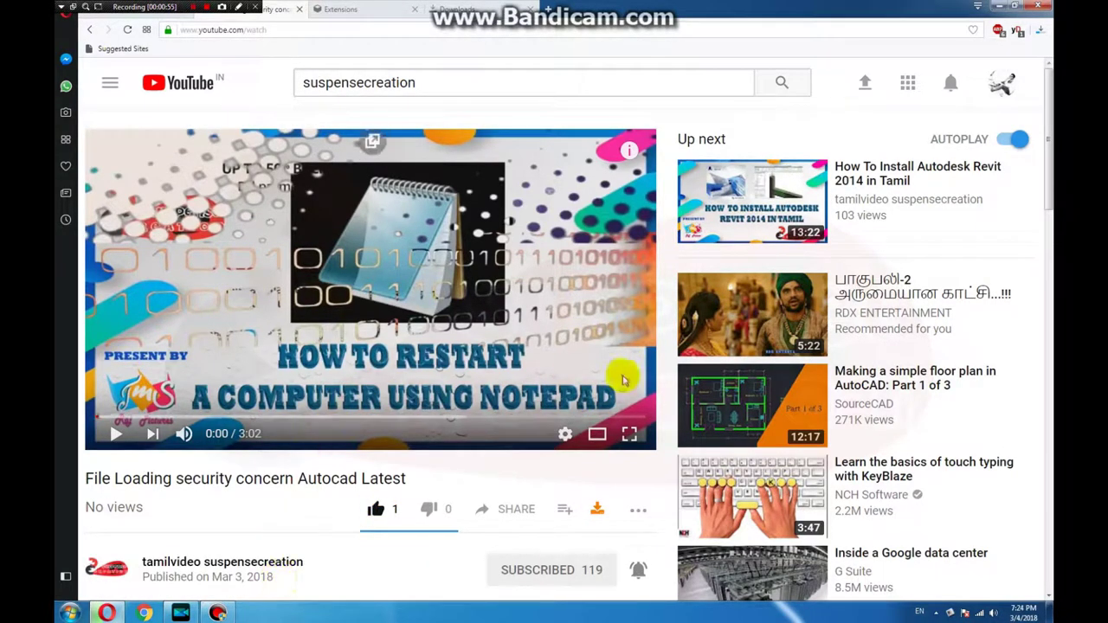
pyautogui.click(510, 512)
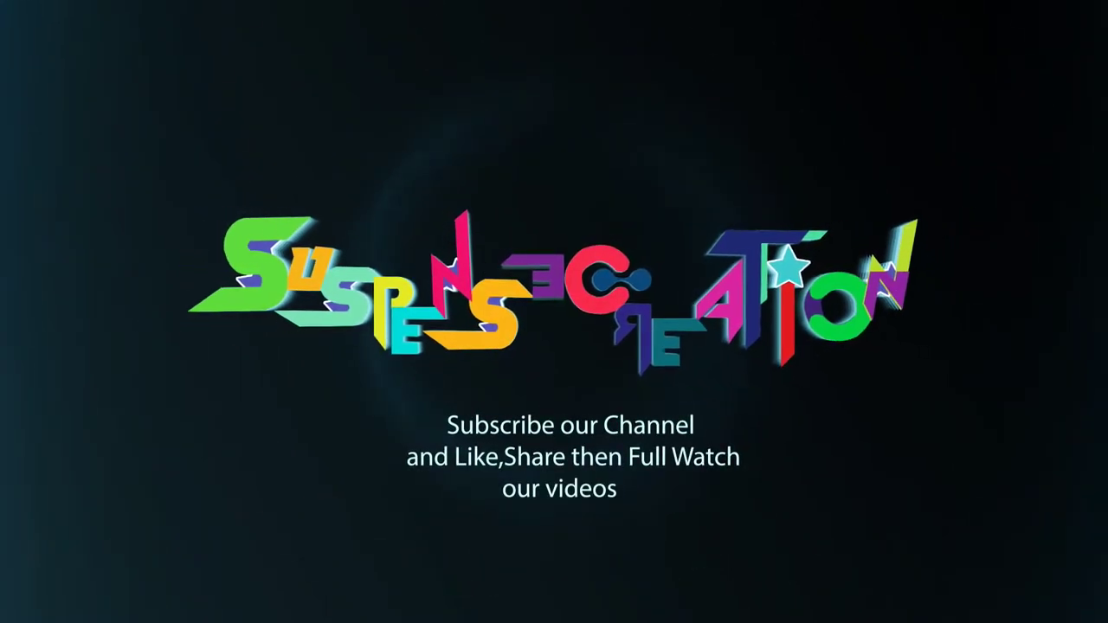
pyautogui.moveTo(250, 612)
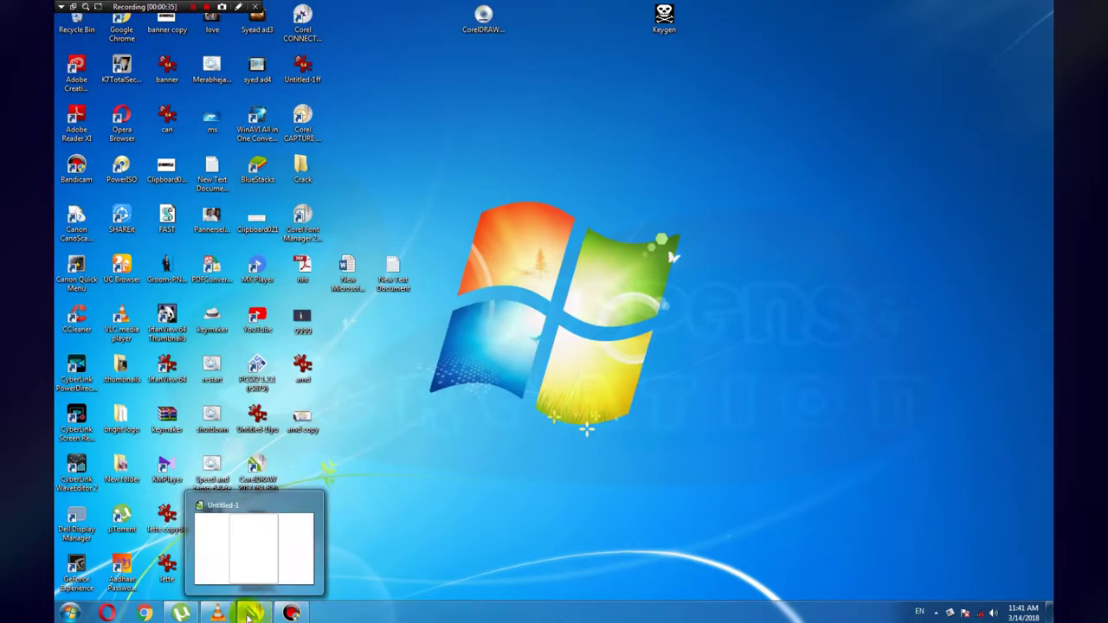
# Restore the CorelDRAW Untitled-1 window from the taskbar so it fills the screen.
pyautogui.click(258, 615)
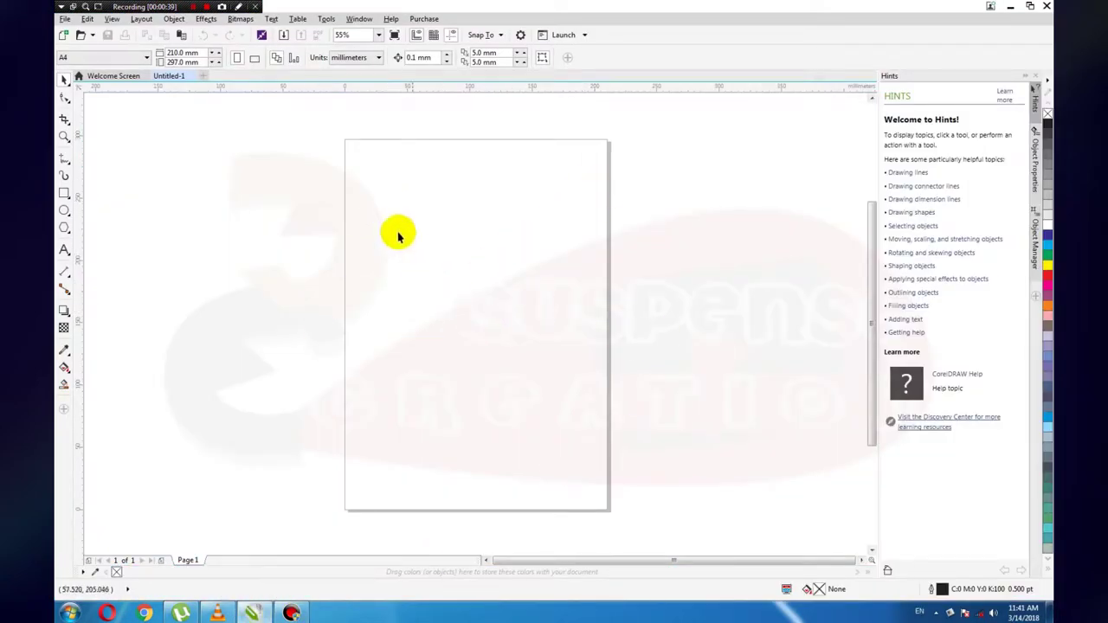
pyautogui.moveTo(128, 7); pyautogui.dragTo(535, 7)
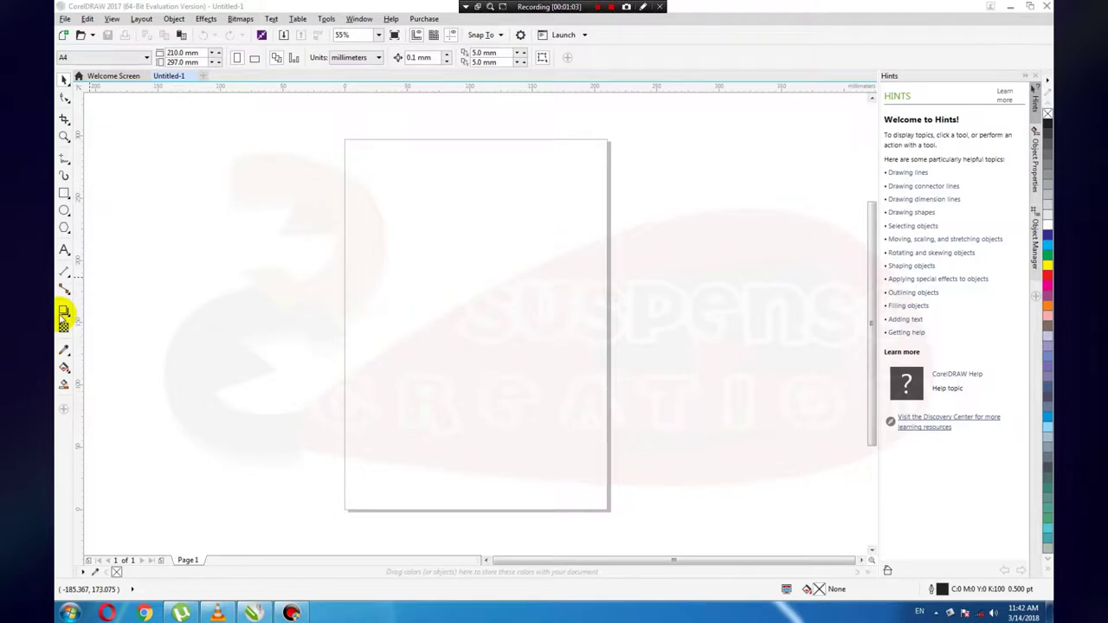
# Draw a tall narrow rectangle (about 54 × 157 mm) mid-page and convert it to curves.
pyautogui.click(64, 194)
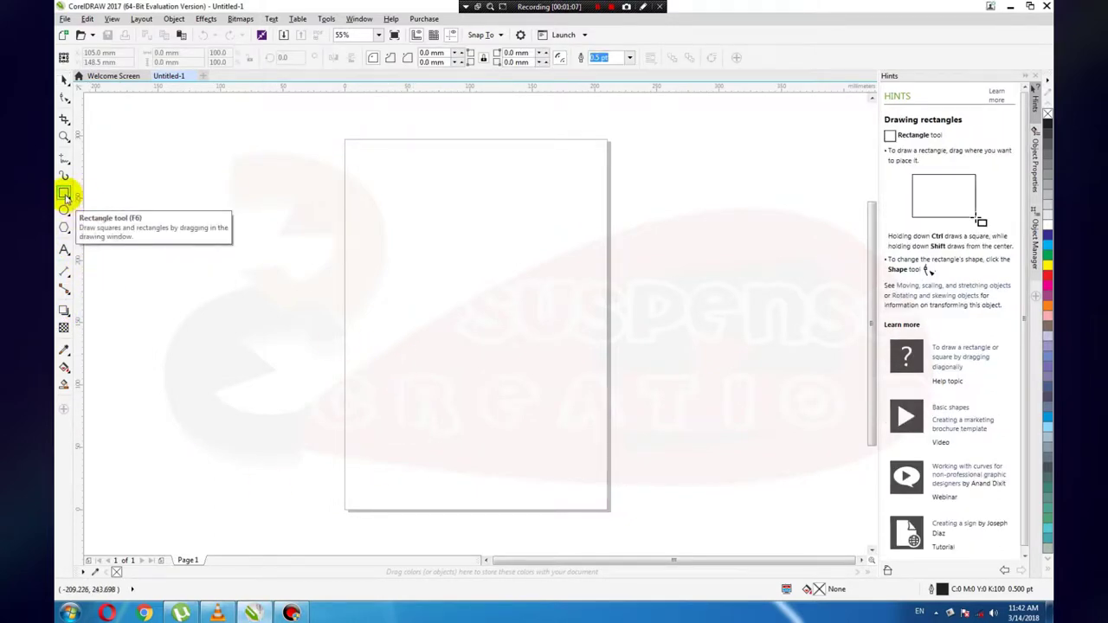
pyautogui.moveTo(410, 228)
pyautogui.mouseDown()
pyautogui.moveTo(481, 363)
pyautogui.moveTo(480, 426)
pyautogui.mouseUp()
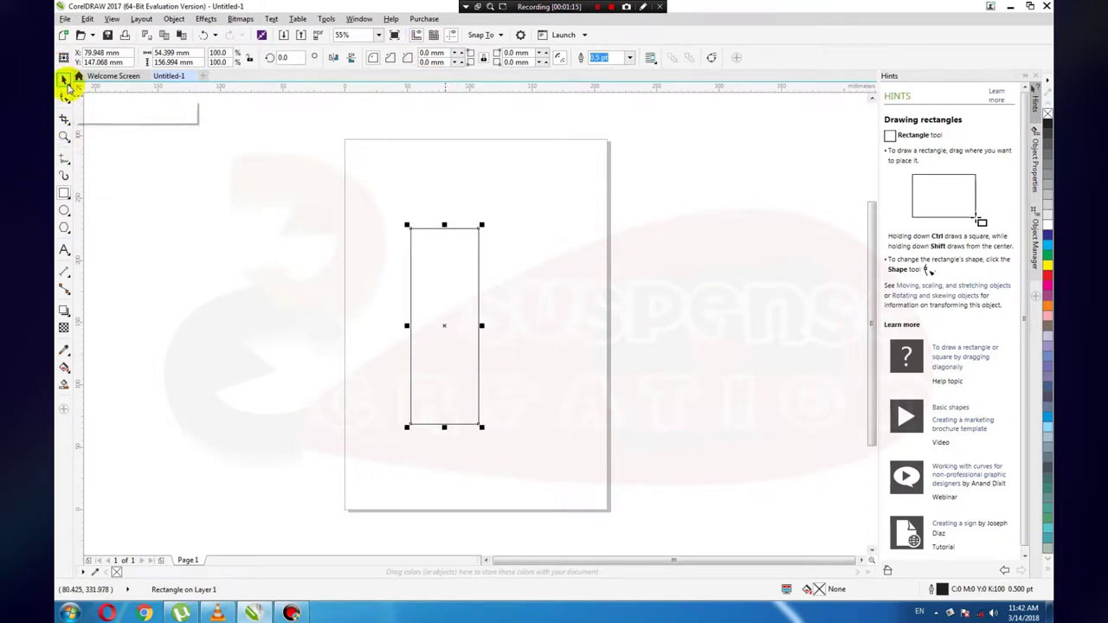
pyautogui.click(64, 79)
pyautogui.moveTo(528, 205)
pyautogui.mouseDown()
pyautogui.moveTo(459, 449)
pyautogui.moveTo(395, 458)
pyautogui.moveTo(453, 404)
pyautogui.mouseUp()
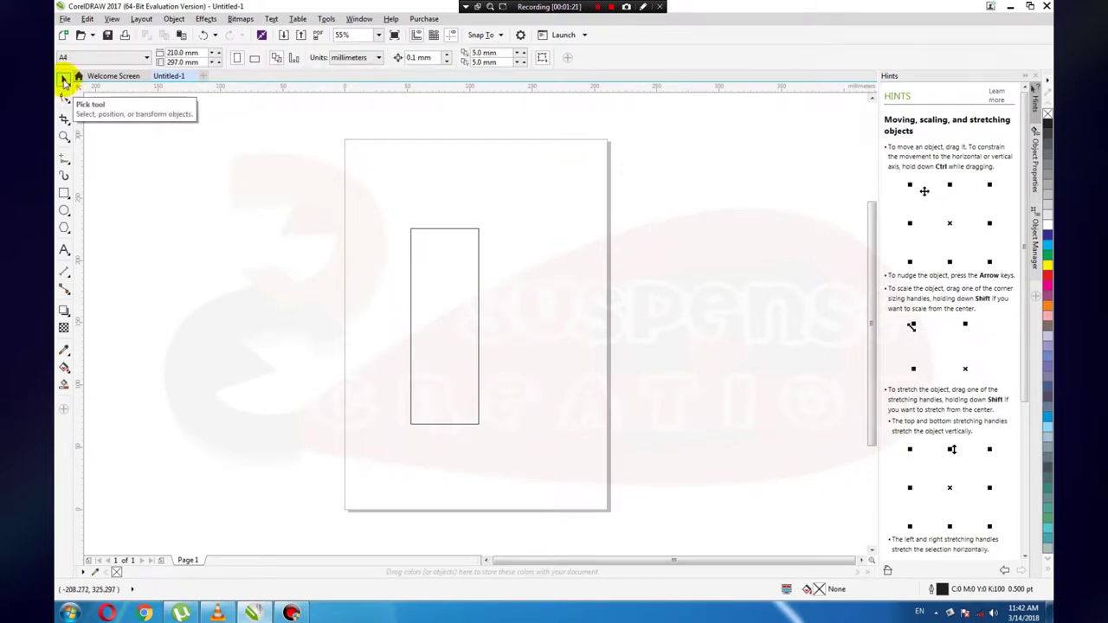
pyautogui.moveTo(548, 205)
pyautogui.mouseDown()
pyautogui.moveTo(526, 292)
pyautogui.moveTo(366, 461)
pyautogui.mouseUp()
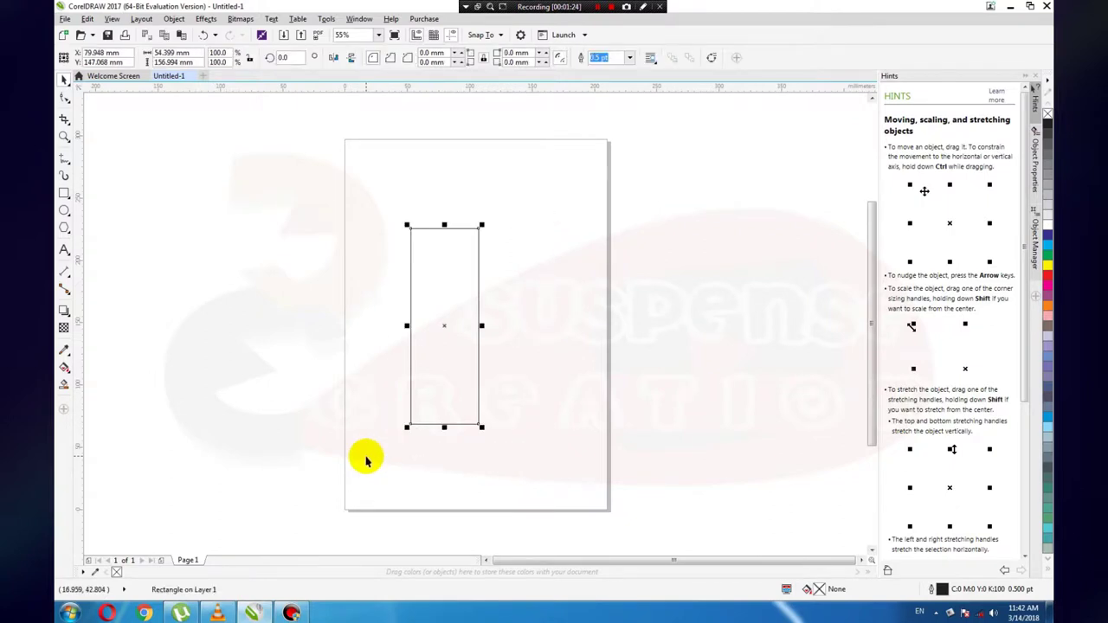
pyautogui.click(111, 19)
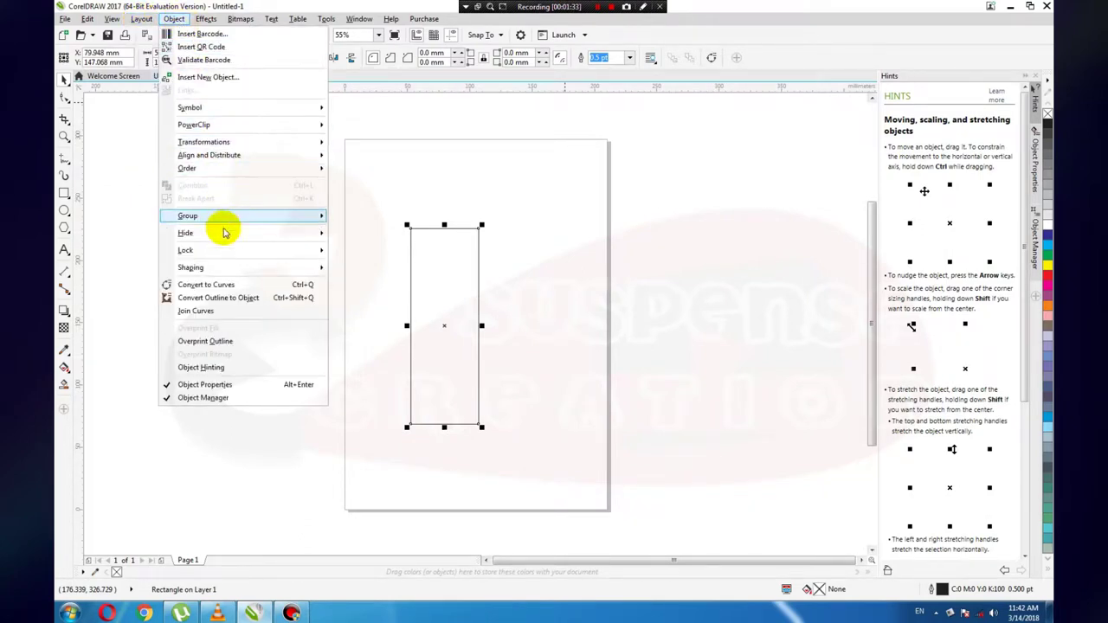
pyautogui.click(229, 289)
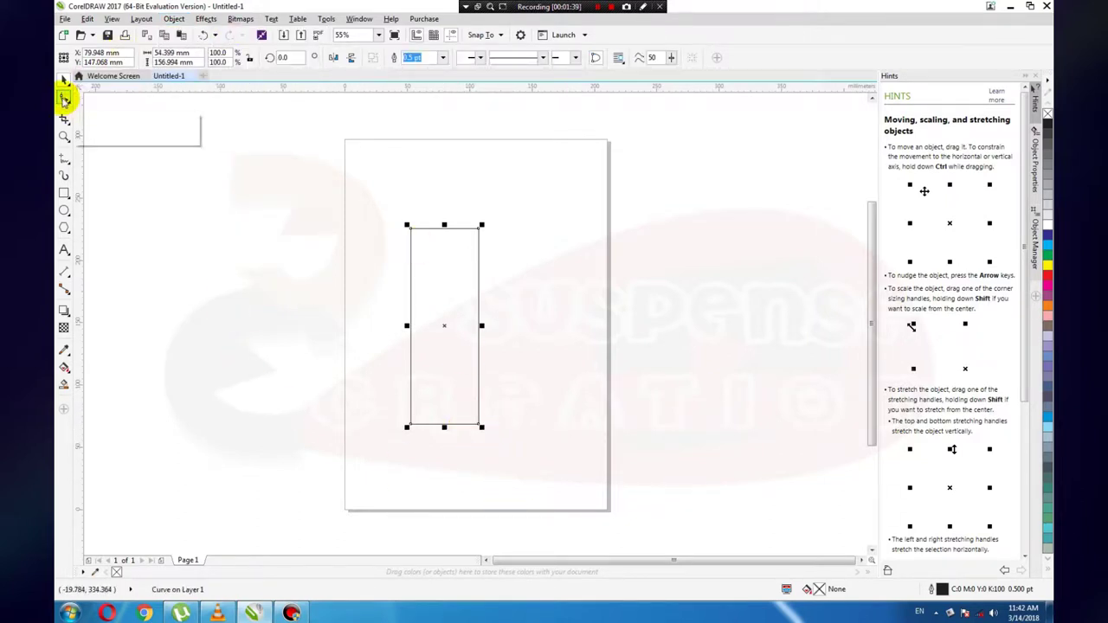
# Try curving the rectangle's bottom edge with the Shape tool, then undo the bend and conversion.
pyautogui.click(64, 100)
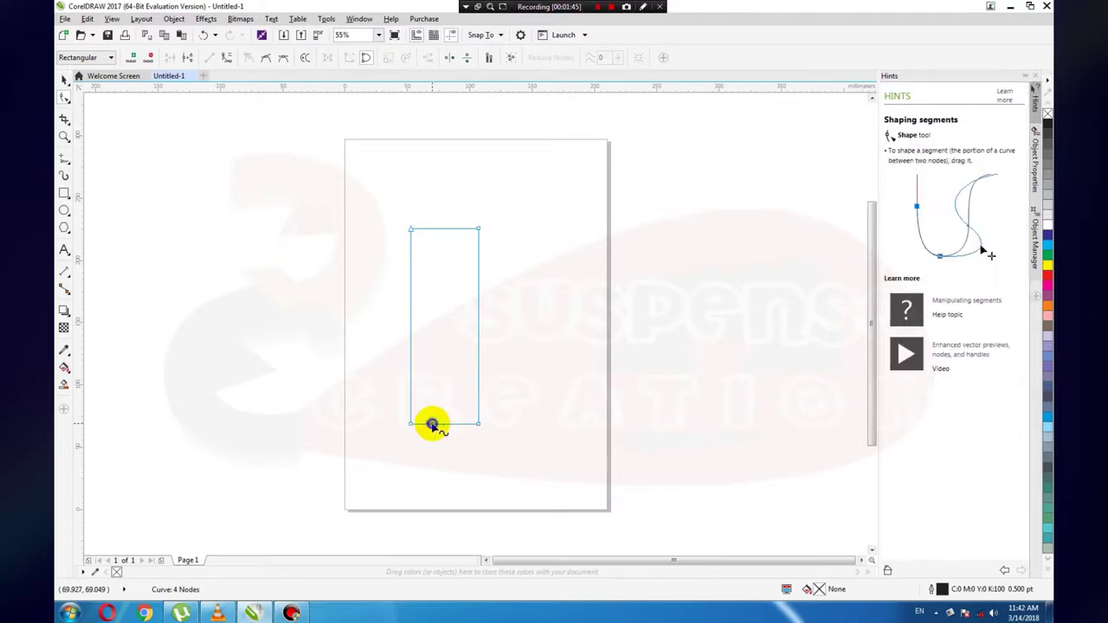
pyautogui.rightClick(435, 426)
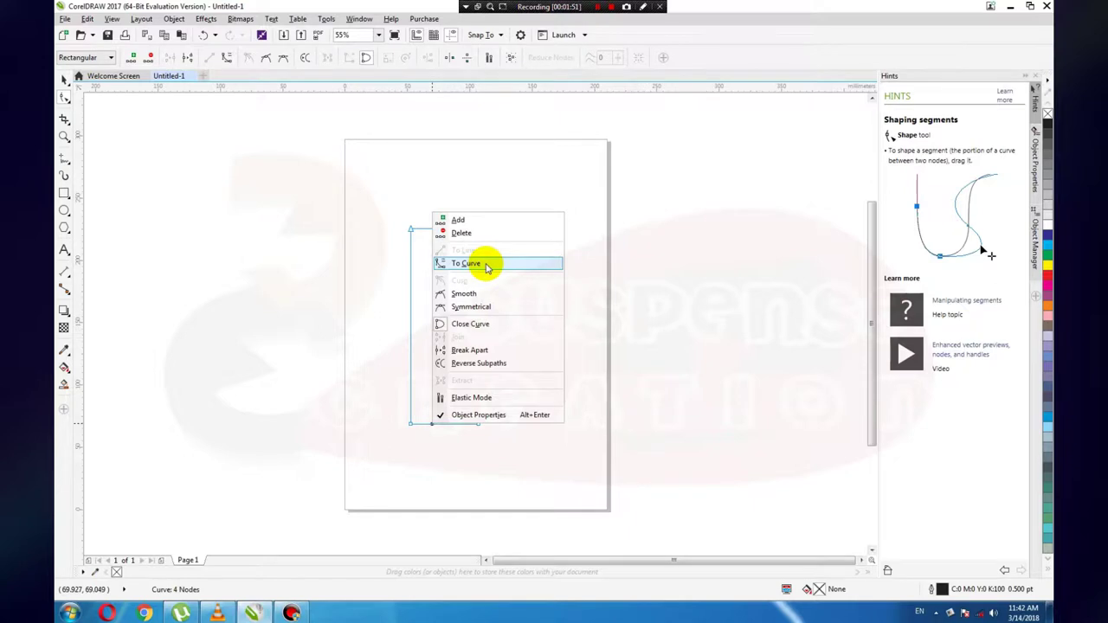
pyautogui.click(477, 265)
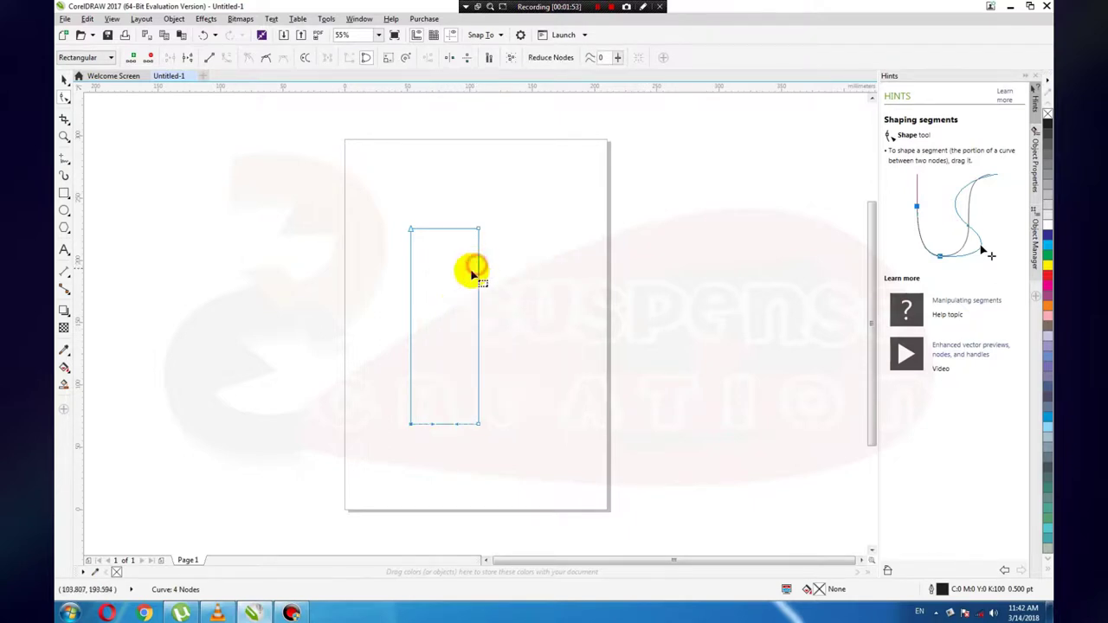
pyautogui.click(444, 428)
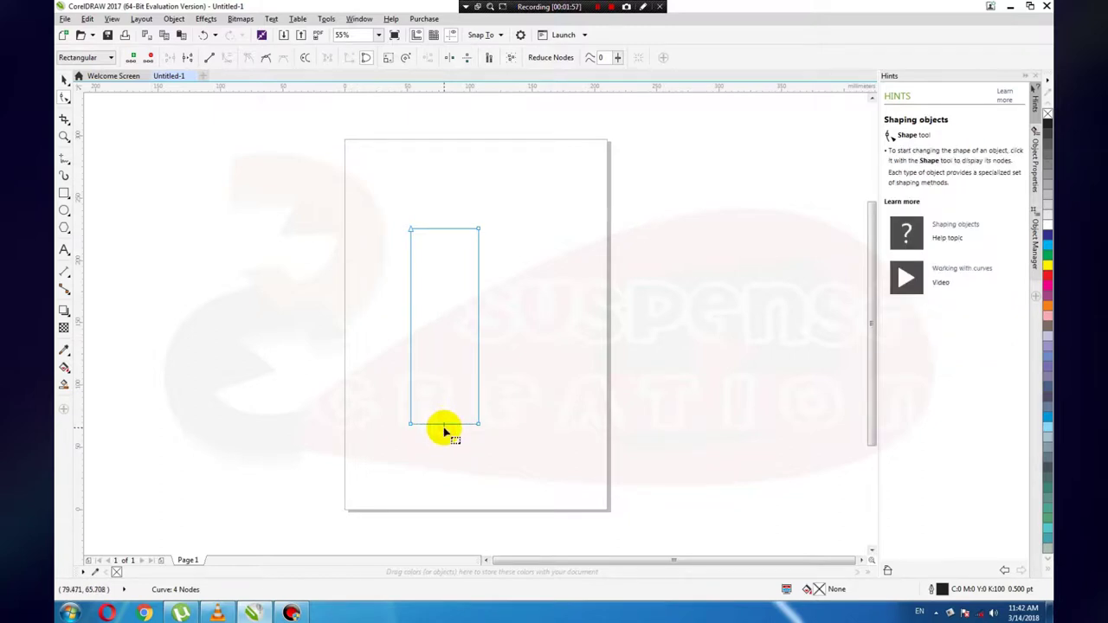
pyautogui.click(443, 424)
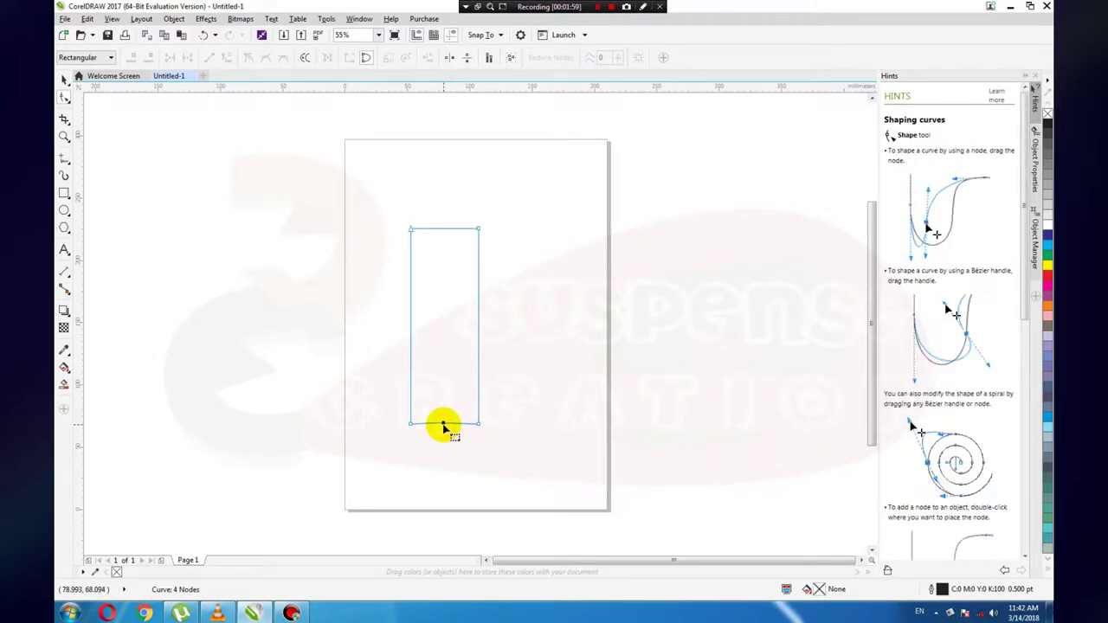
pyautogui.hotkey('ctrl', 'z')
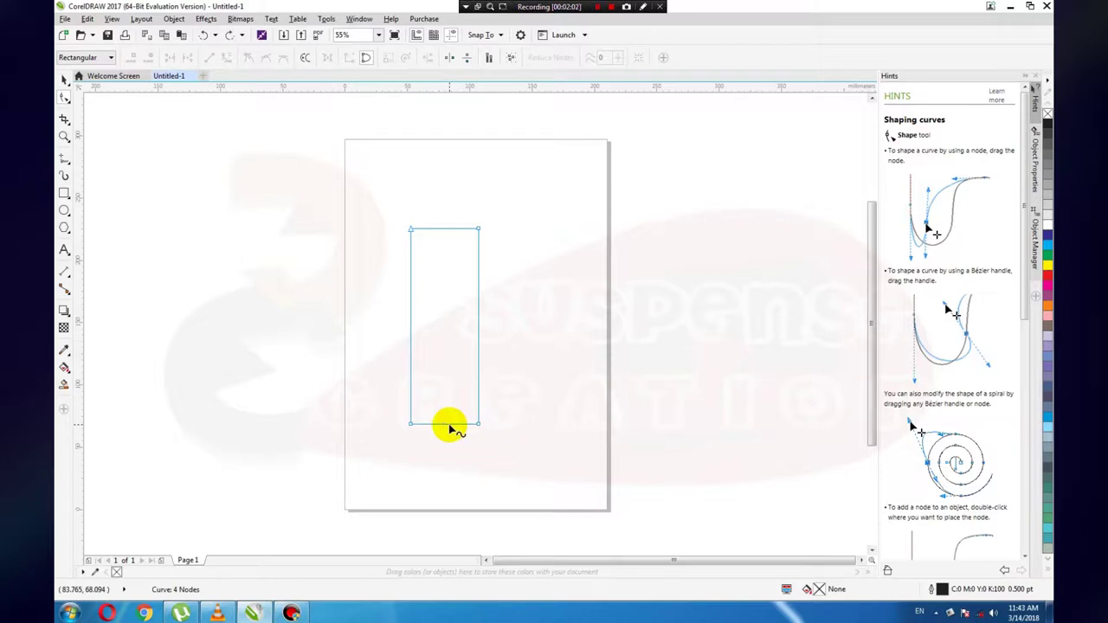
pyautogui.hotkey('ctrl', 'z')
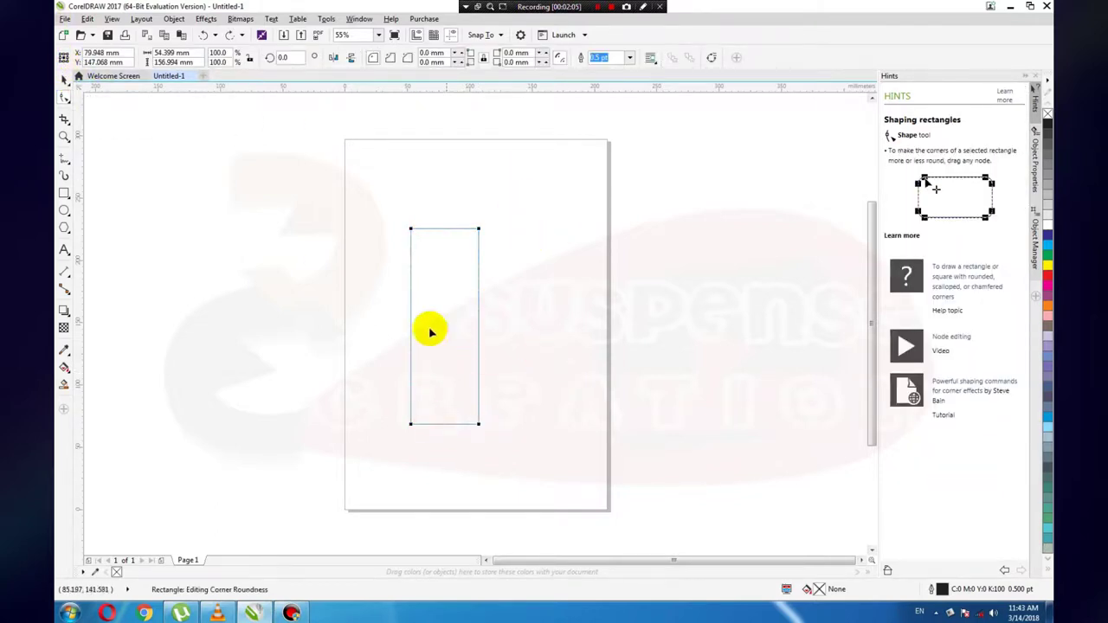
# Undo the rectangle and redraw a tall 54.4 × 155.6 mm rectangle in its place.
pyautogui.click(433, 424)
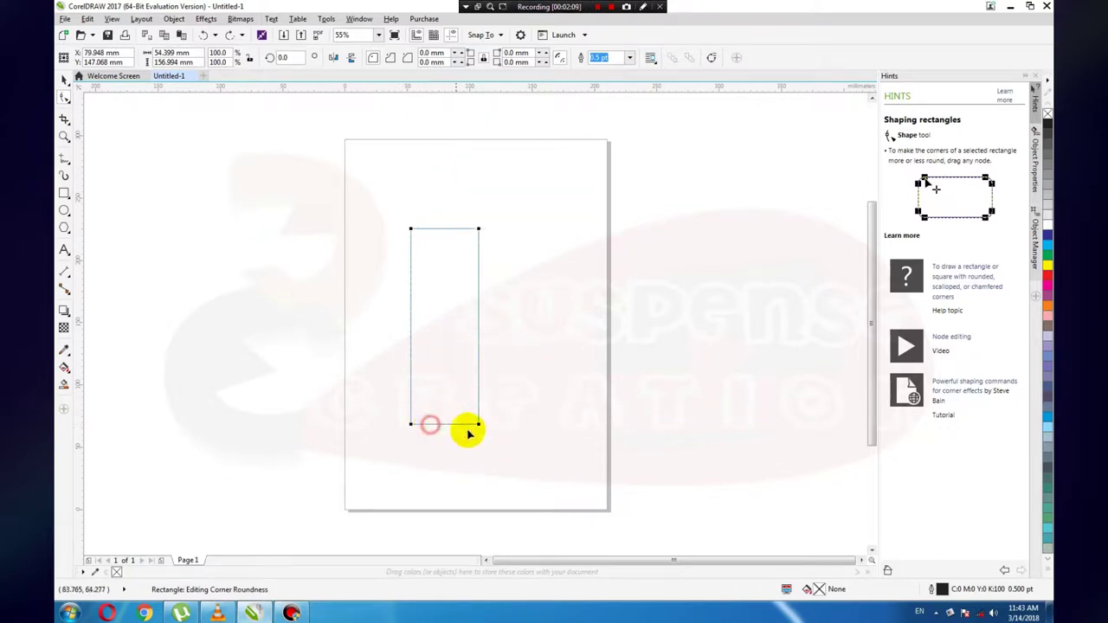
pyautogui.hotkey('ctrl', 'z')
pyautogui.click(64, 193)
pyautogui.moveTo(414, 242); pyautogui.dragTo(484, 437)
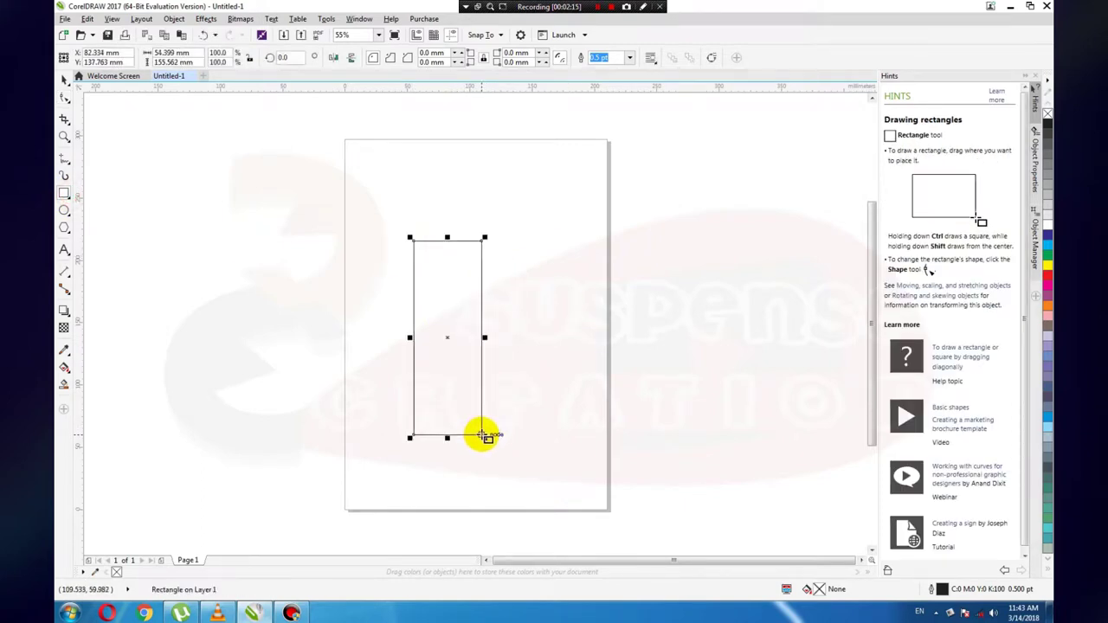
# Convert the new rectangle to curves and bow its bottom edge down about 10 mm.
pyautogui.click(65, 80)
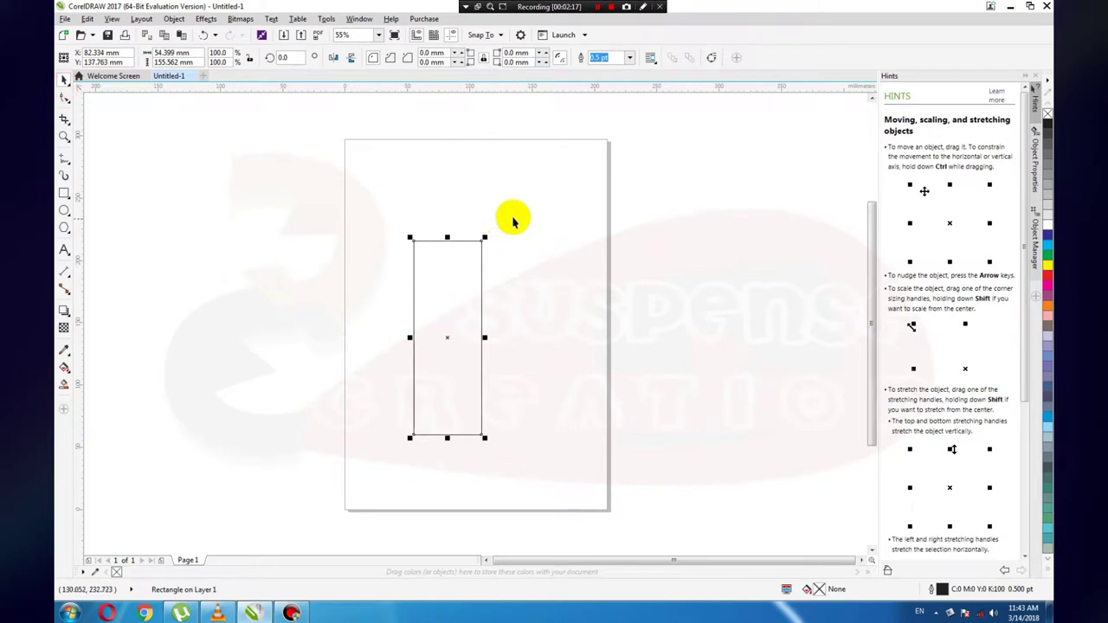
pyautogui.click(174, 18)
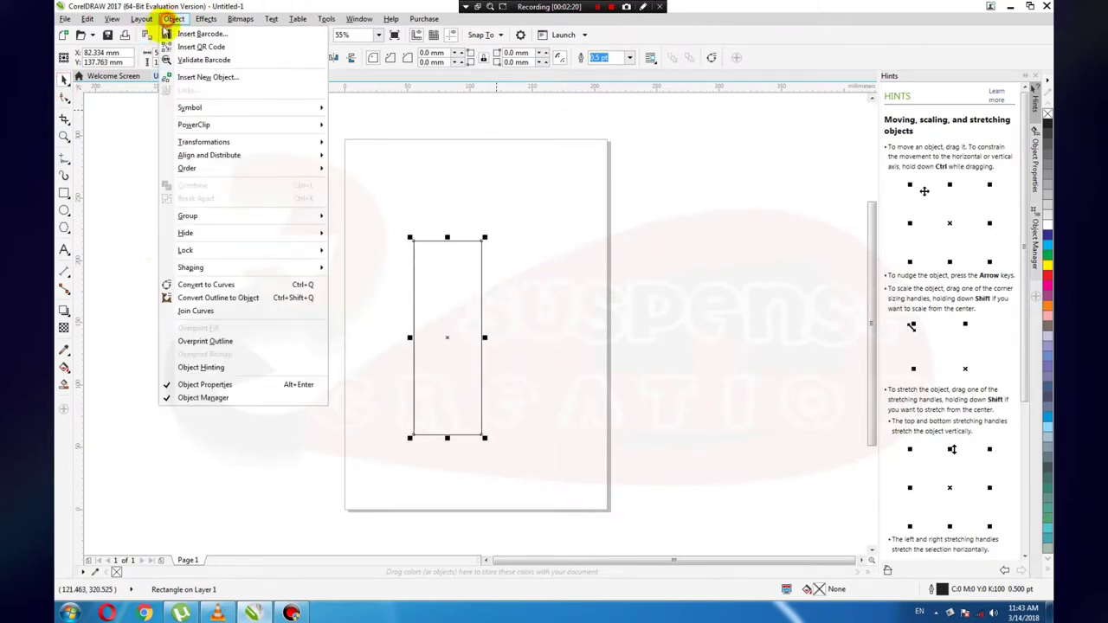
pyautogui.click(225, 288)
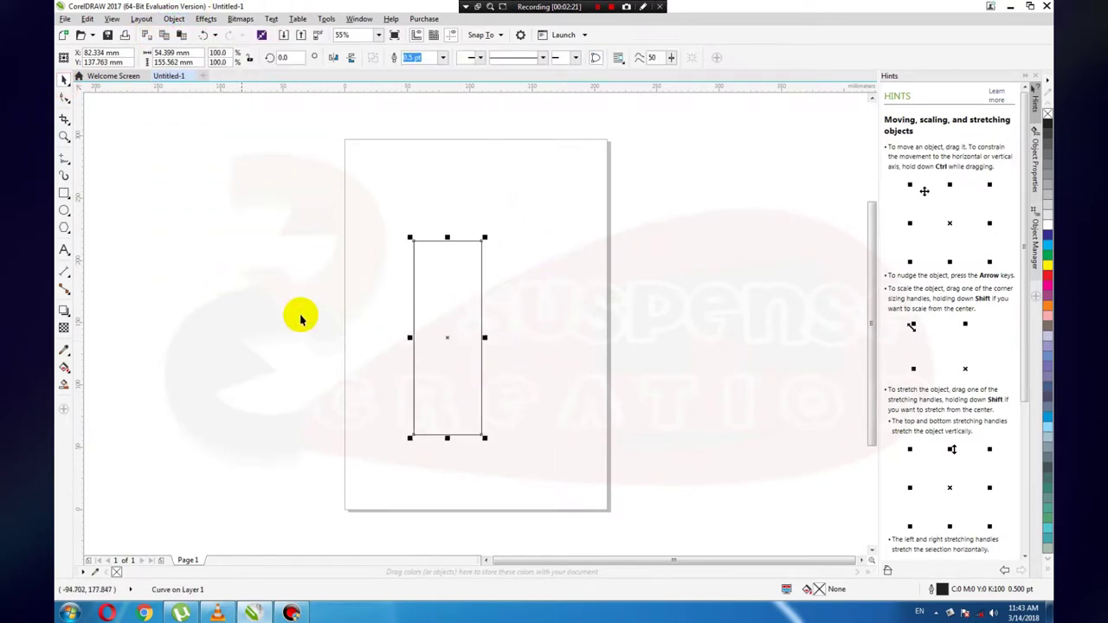
pyautogui.click(64, 96)
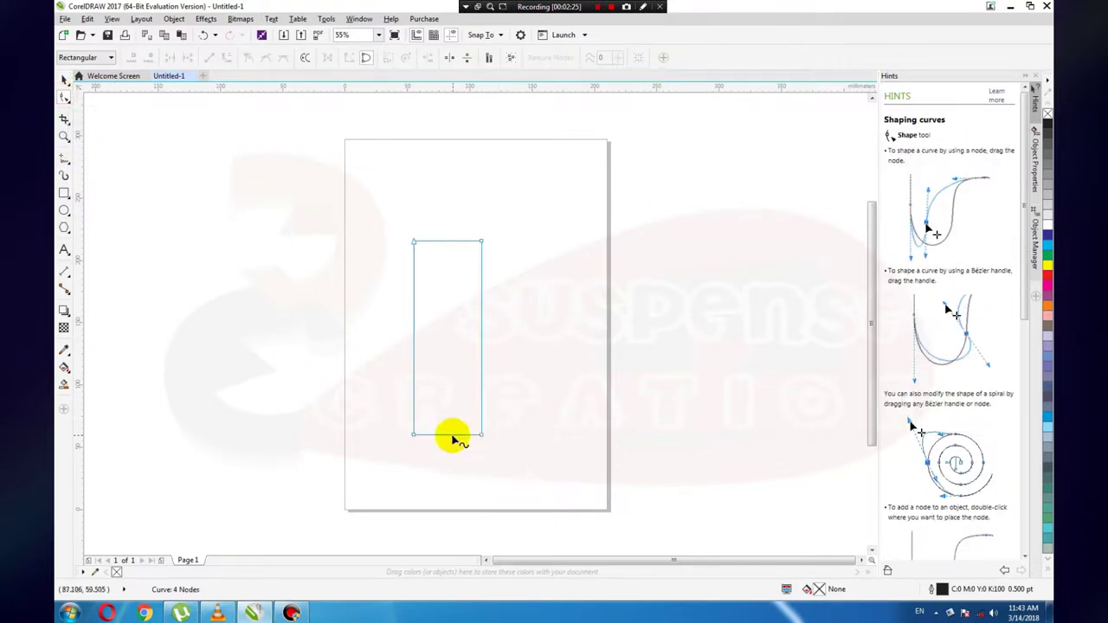
pyautogui.click(434, 435)
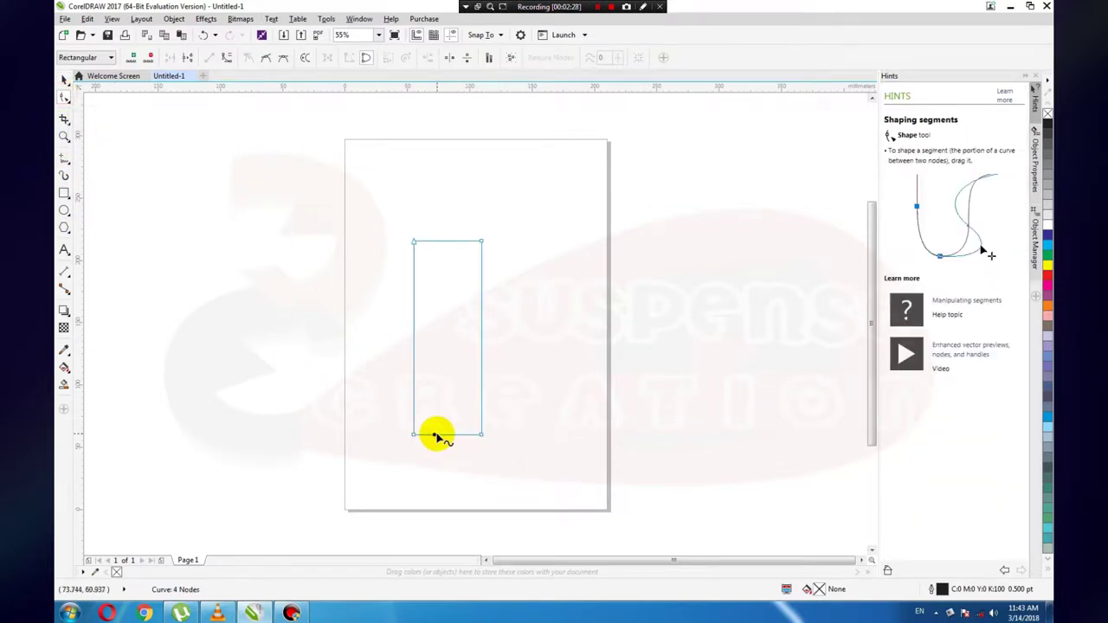
pyautogui.rightClick(434, 435)
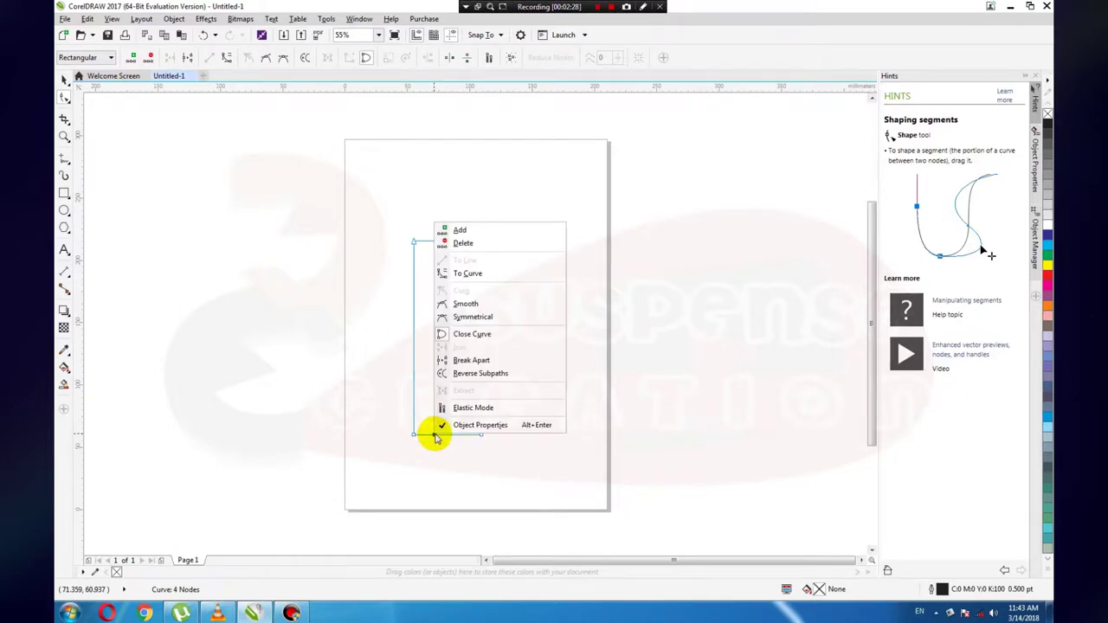
pyautogui.click(486, 275)
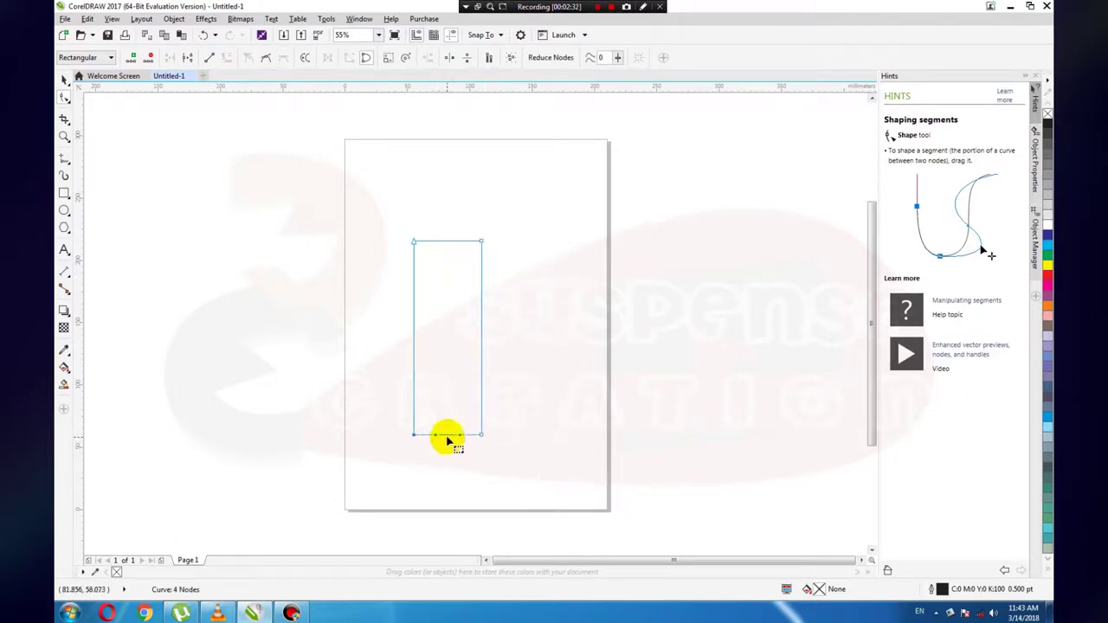
pyautogui.moveTo(447, 436); pyautogui.dragTo(445, 447)
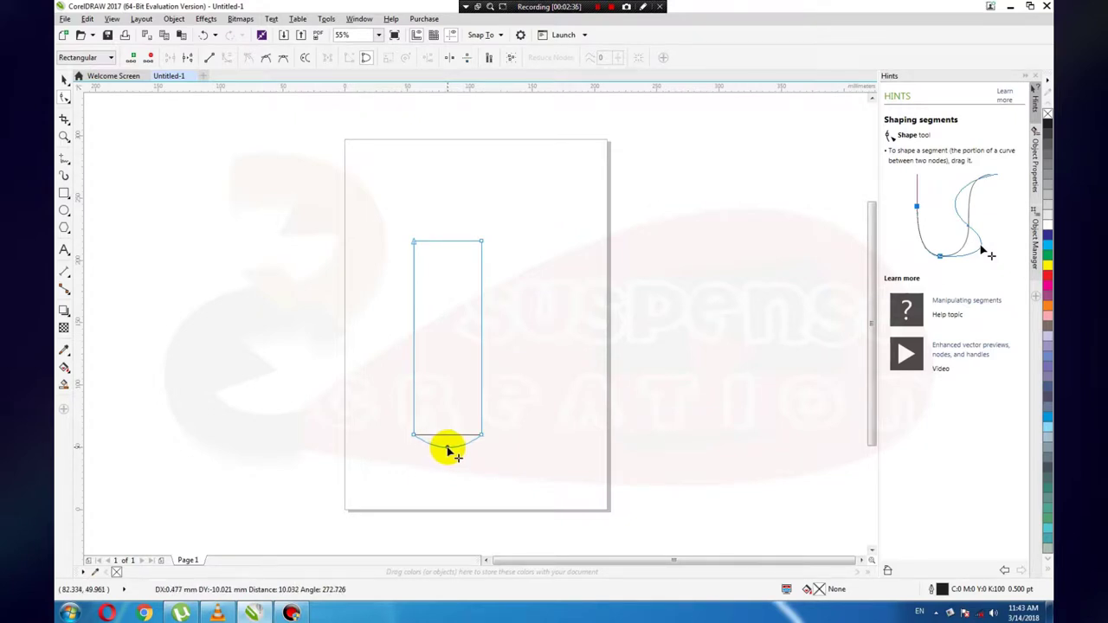
pyautogui.moveTo(447, 450); pyautogui.dragTo(446, 451)
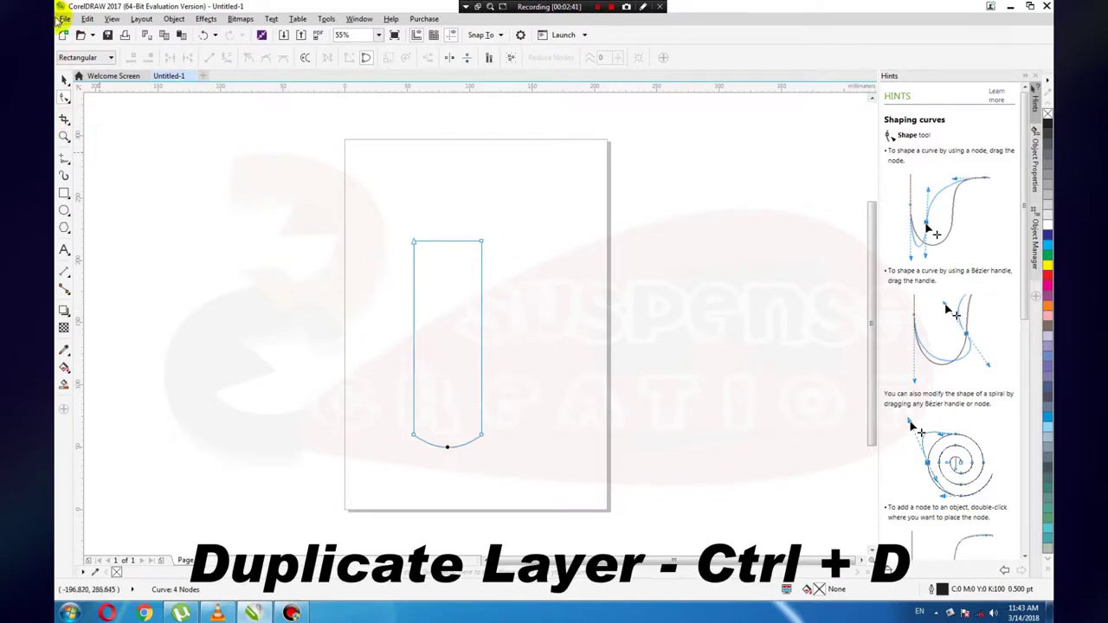
# Copy the rounded-bottom candle body and nudge the pasted copy over the original.
pyautogui.click(64, 81)
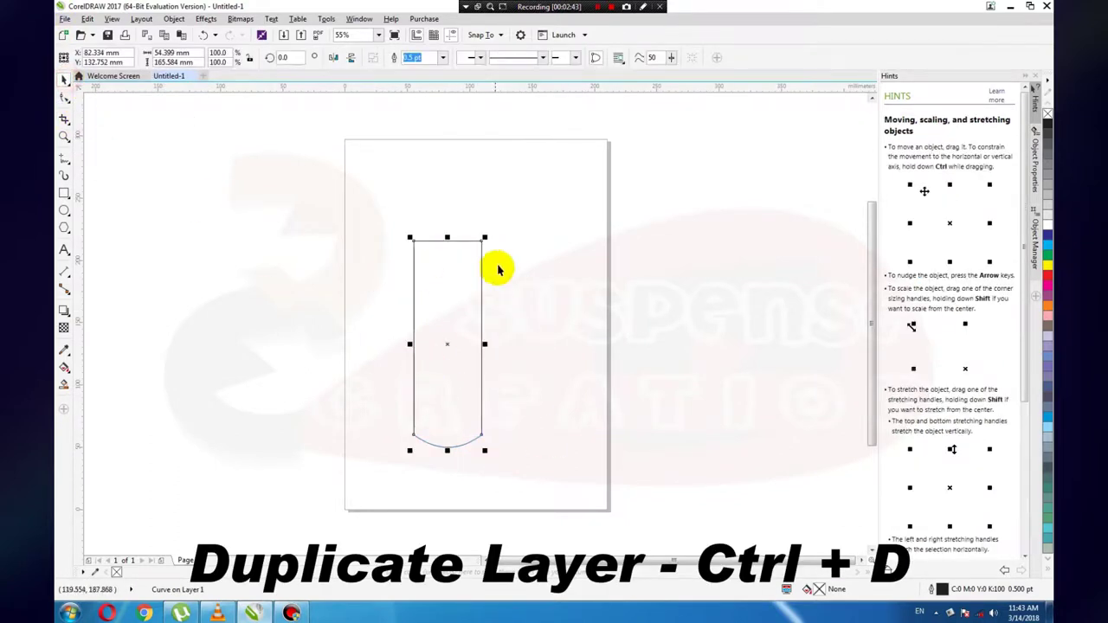
pyautogui.moveTo(531, 217)
pyautogui.mouseDown()
pyautogui.moveTo(424, 437)
pyautogui.moveTo(372, 465)
pyautogui.mouseUp()
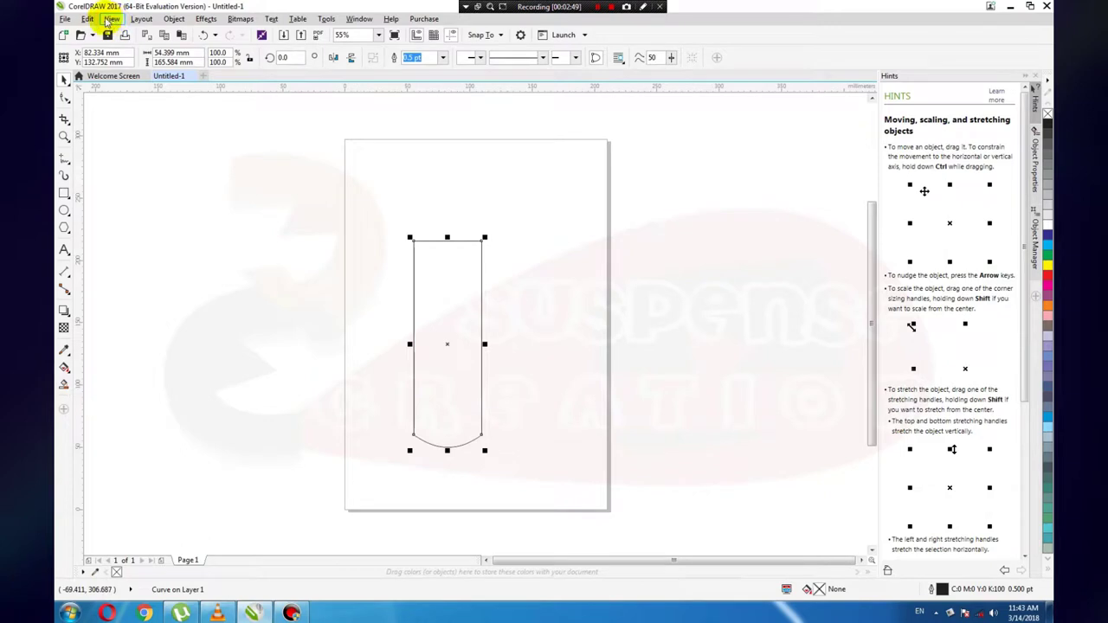
pyautogui.click(107, 20)
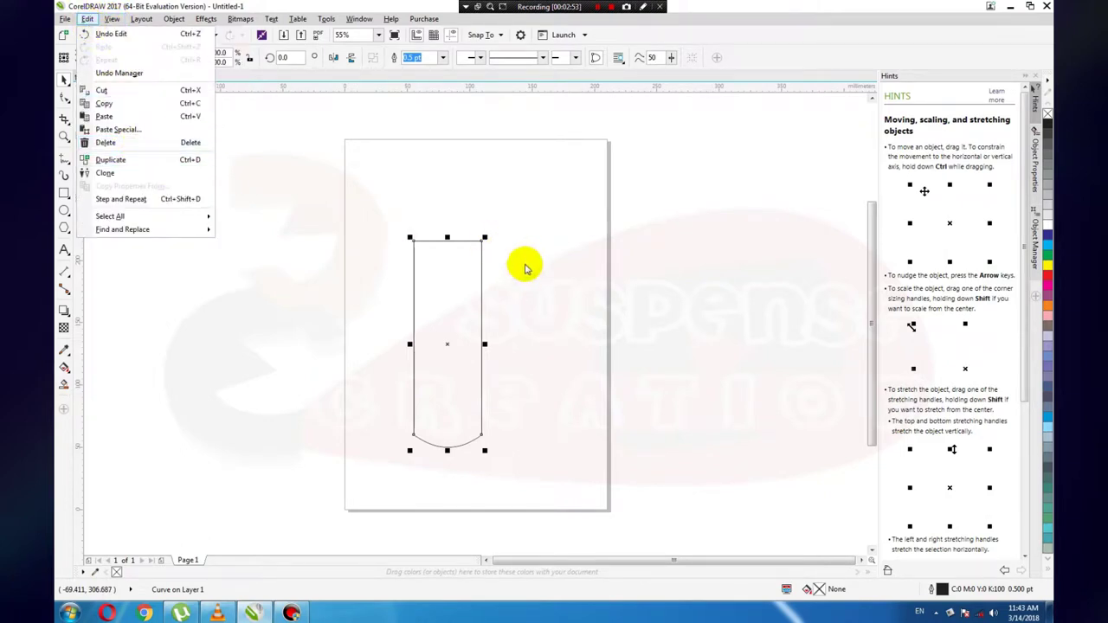
pyautogui.click(520, 267)
pyautogui.hotkey('ctrl', 'v')
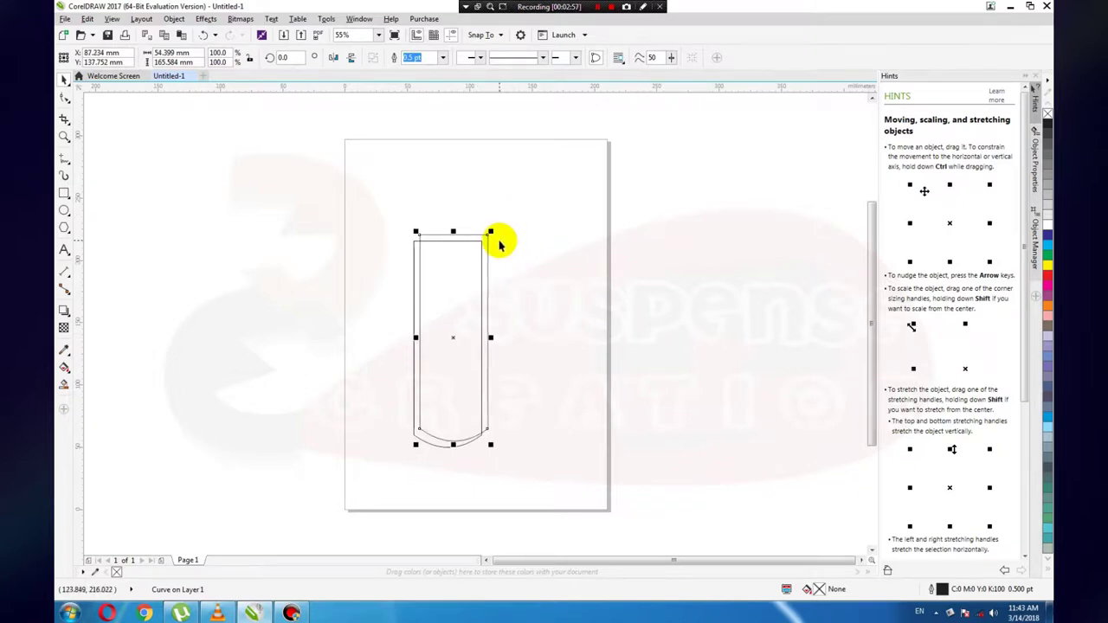
pyautogui.press('Left')
pyautogui.press('Left')
pyautogui.press('Left')
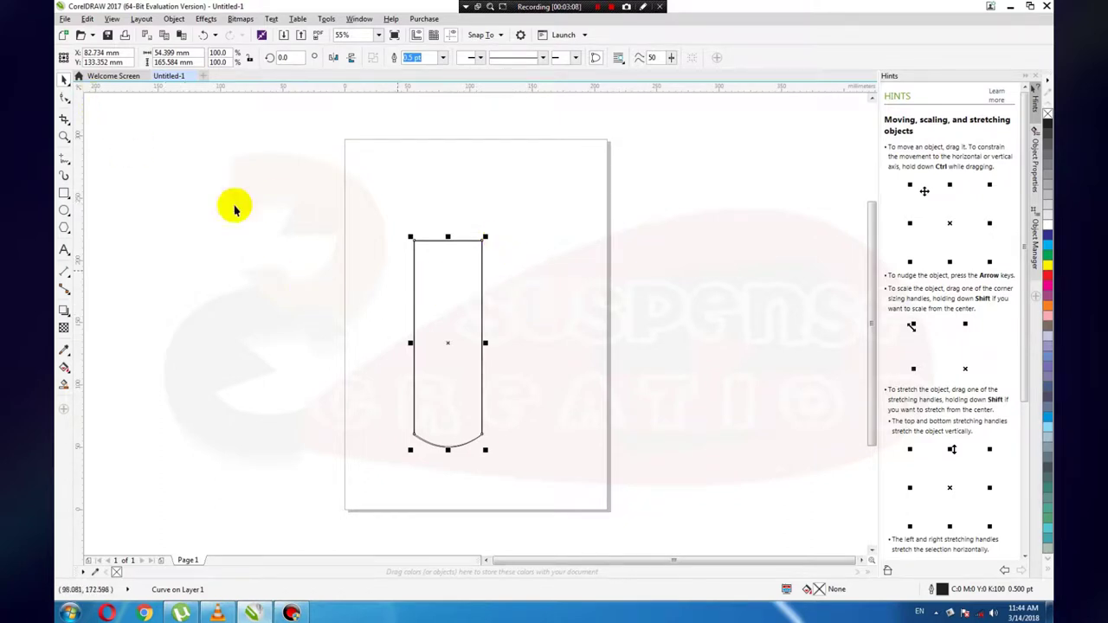
# Raise the copy's bottom nodes up to roughly mid-height of the candle.
pyautogui.click(67, 100)
pyautogui.moveTo(548, 437); pyautogui.dragTo(366, 367)
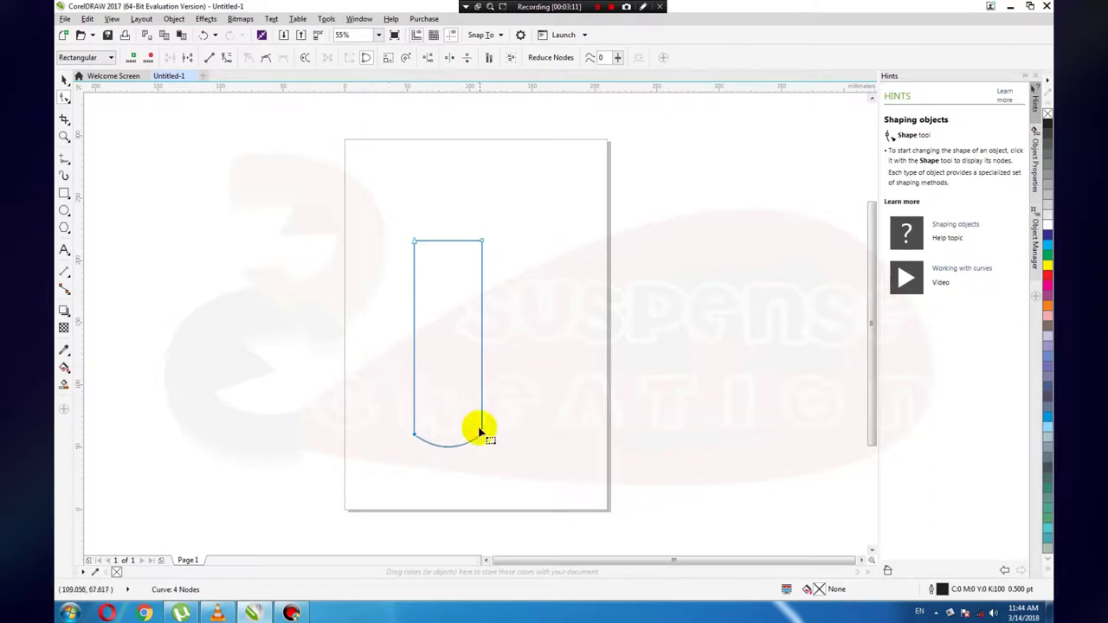
pyautogui.moveTo(483, 435); pyautogui.dragTo(482, 358)
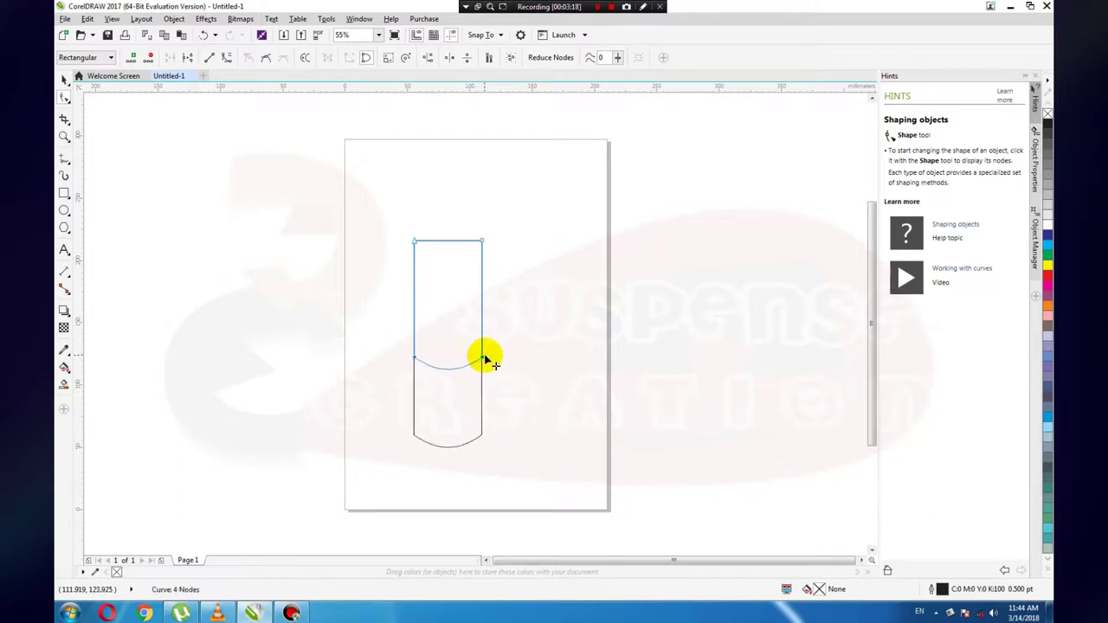
# Bend the copy's raised bottom edge into a wavy S-curve, leaving a 54.4 × 110.4 mm shape.
pyautogui.click(430, 369)
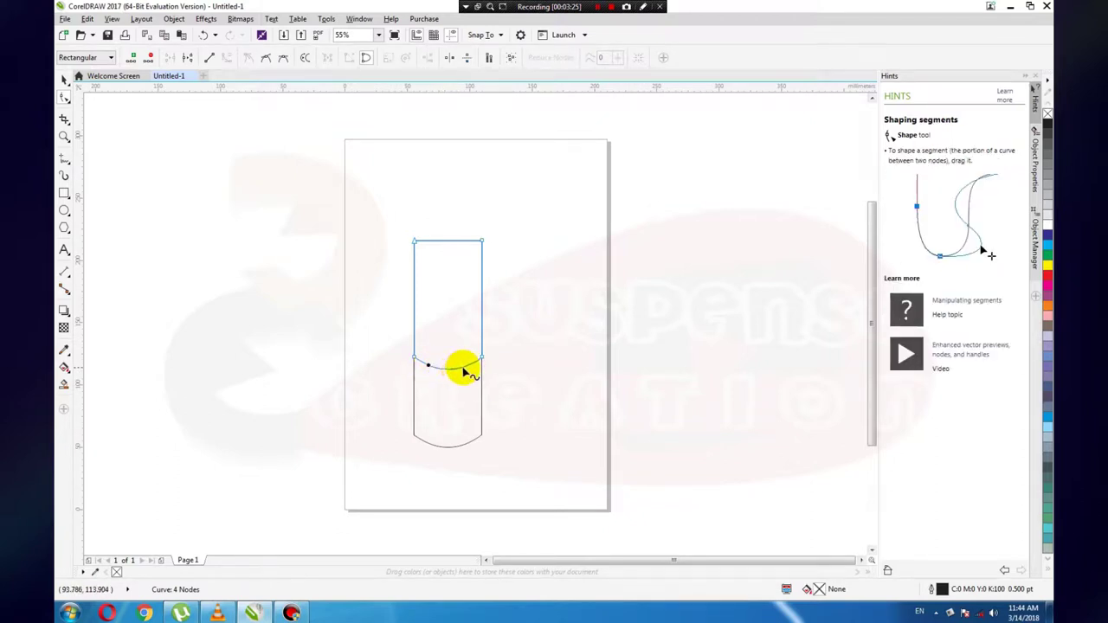
pyautogui.moveTo(463, 368); pyautogui.dragTo(463, 373)
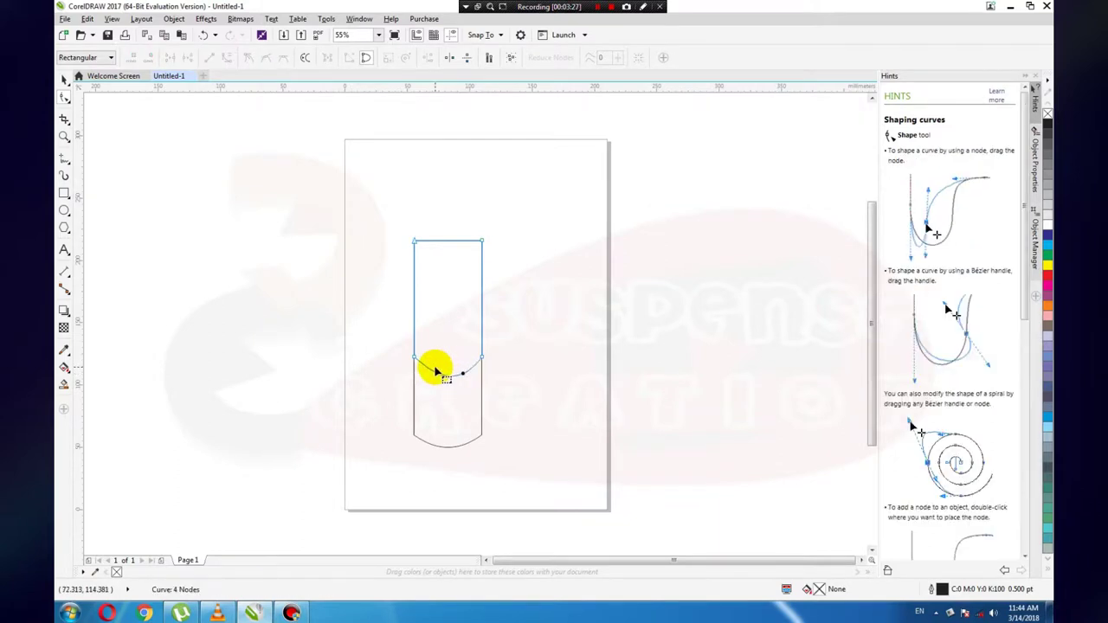
pyautogui.rightClick(431, 371)
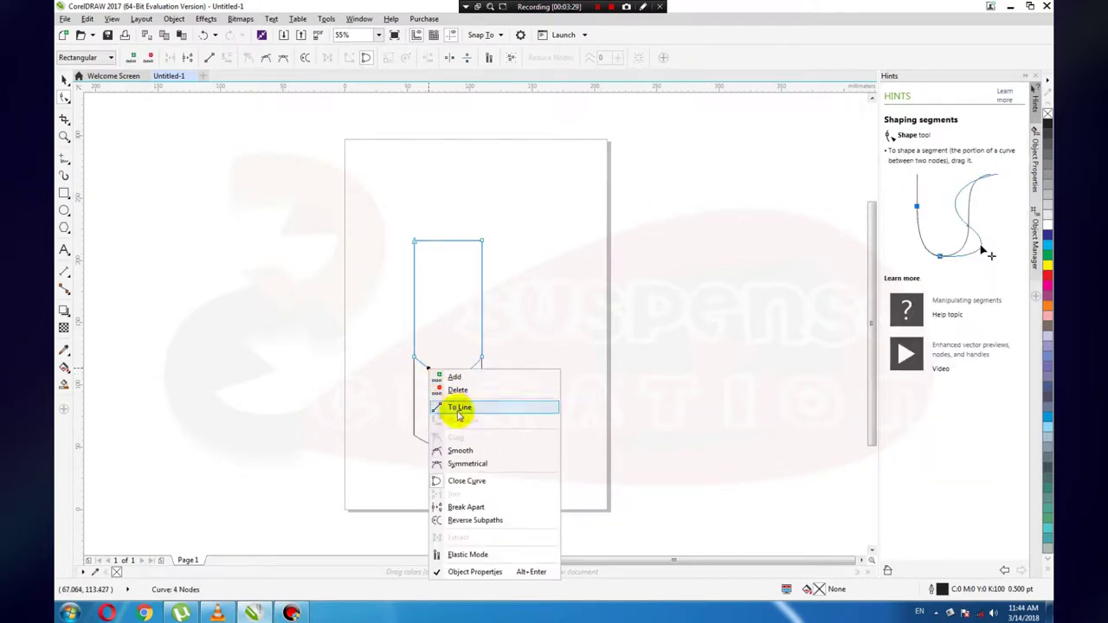
pyautogui.click(428, 369)
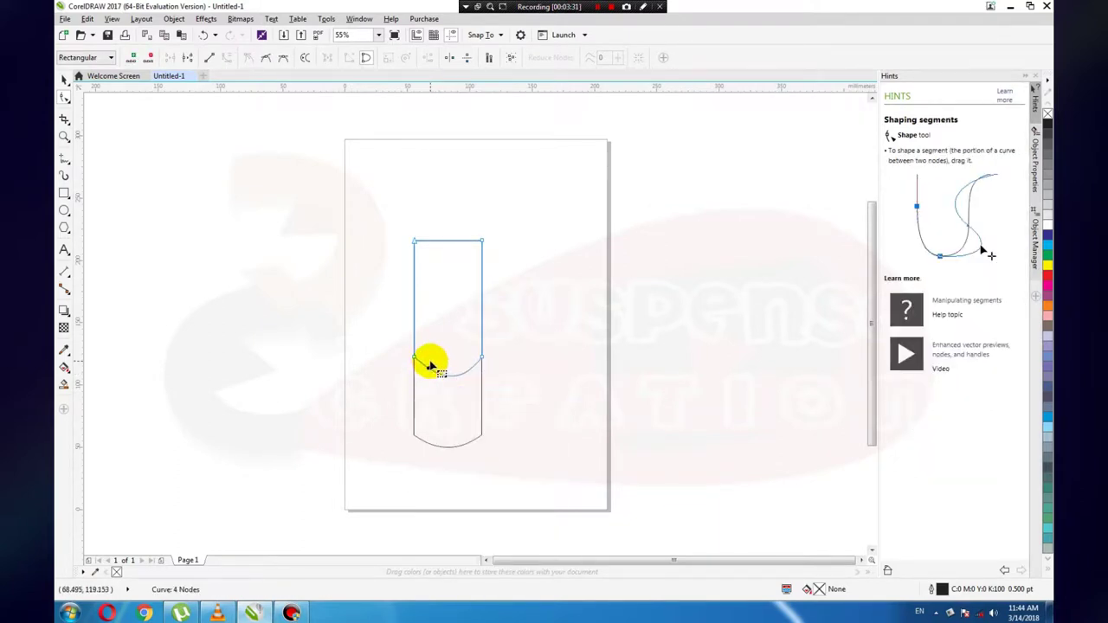
pyautogui.moveTo(429, 370)
pyautogui.mouseDown()
pyautogui.moveTo(437, 362)
pyautogui.moveTo(425, 358)
pyautogui.moveTo(461, 368)
pyautogui.moveTo(443, 376)
pyautogui.mouseUp()
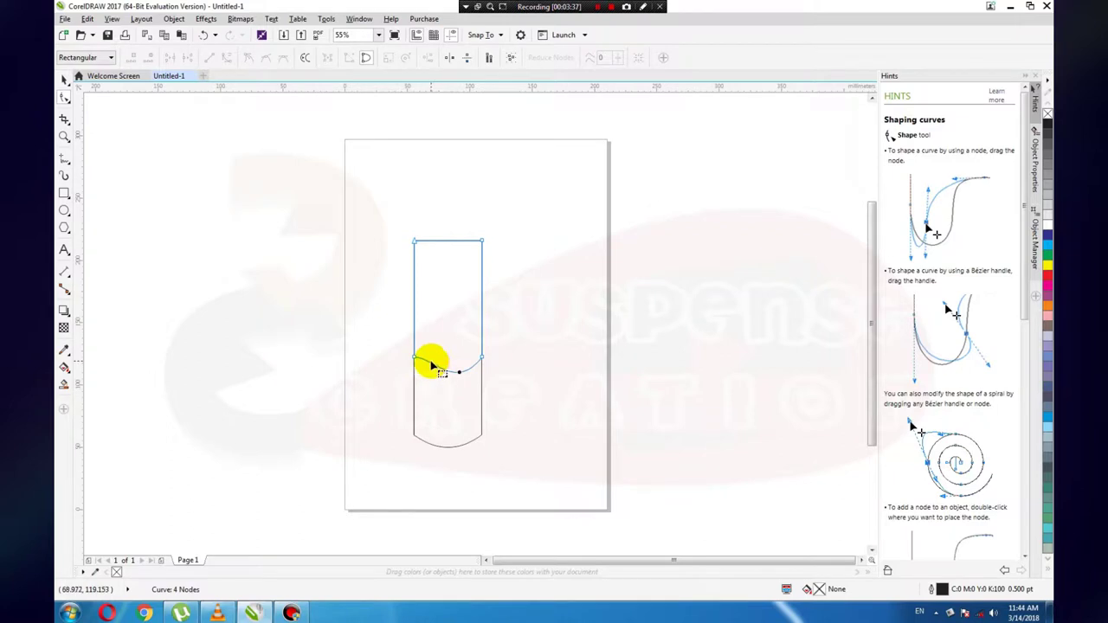
pyautogui.rightClick(428, 362)
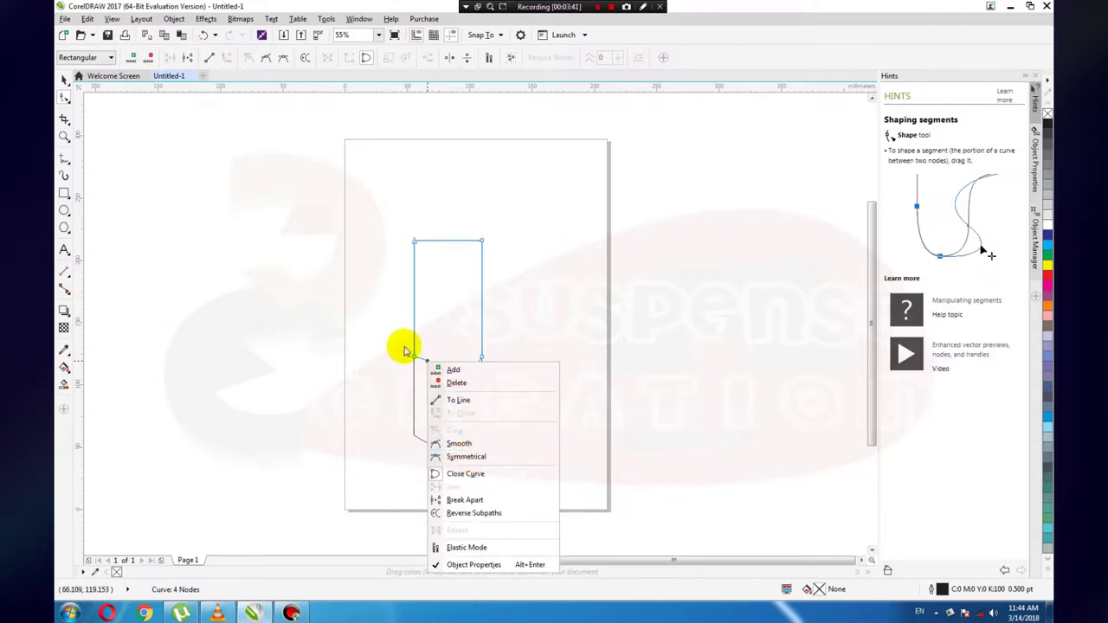
pyautogui.click(427, 364)
pyautogui.moveTo(427, 362); pyautogui.dragTo(472, 374)
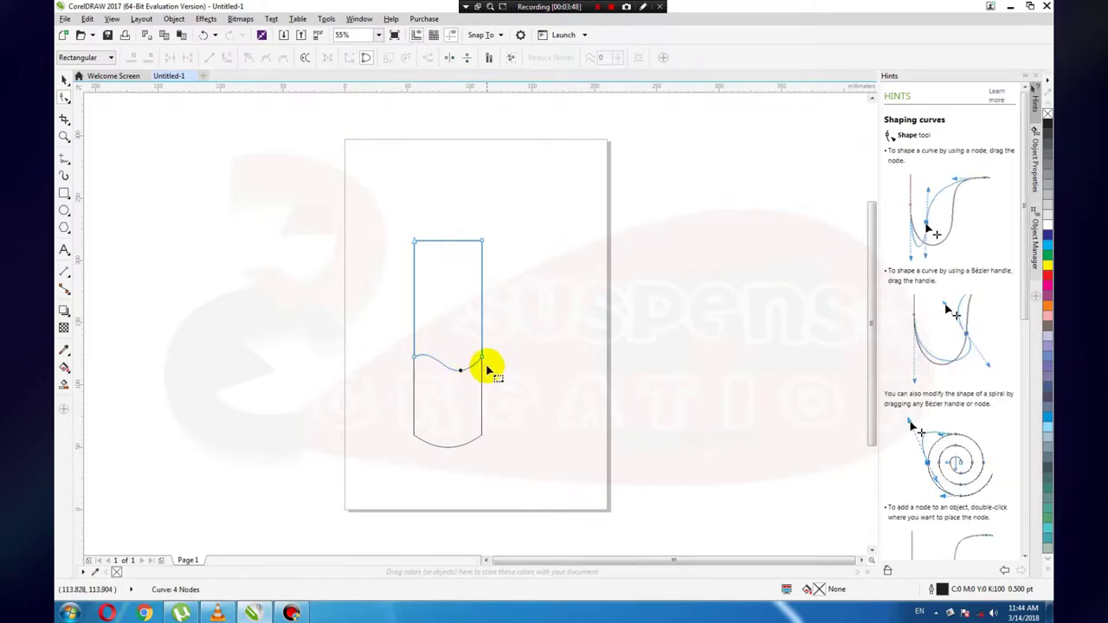
pyautogui.click(461, 372)
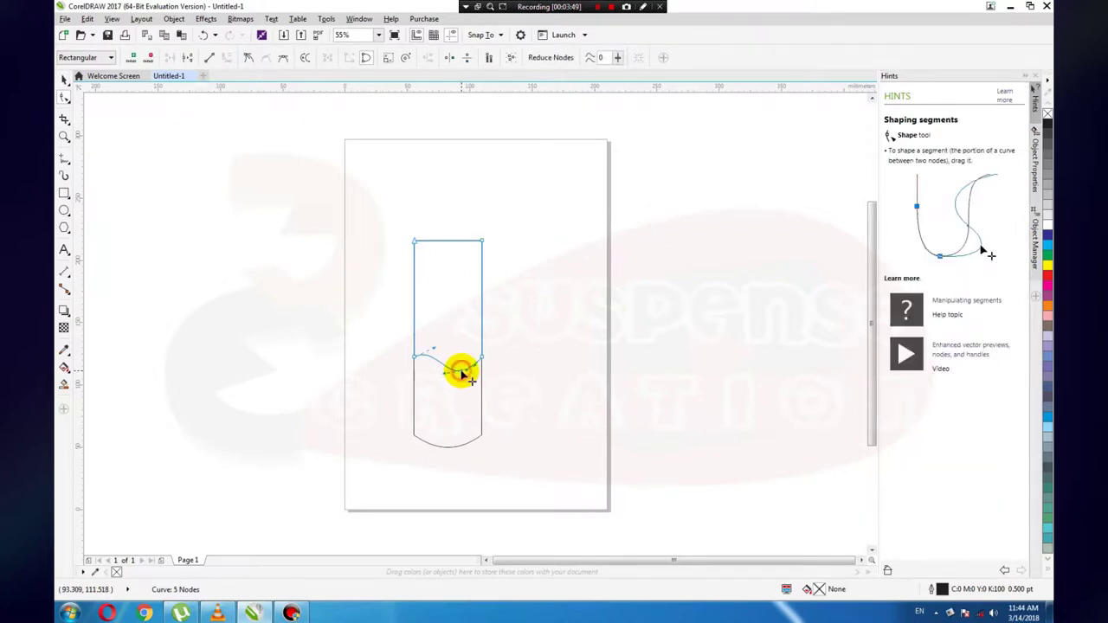
pyautogui.moveTo(463, 378); pyautogui.dragTo(464, 382)
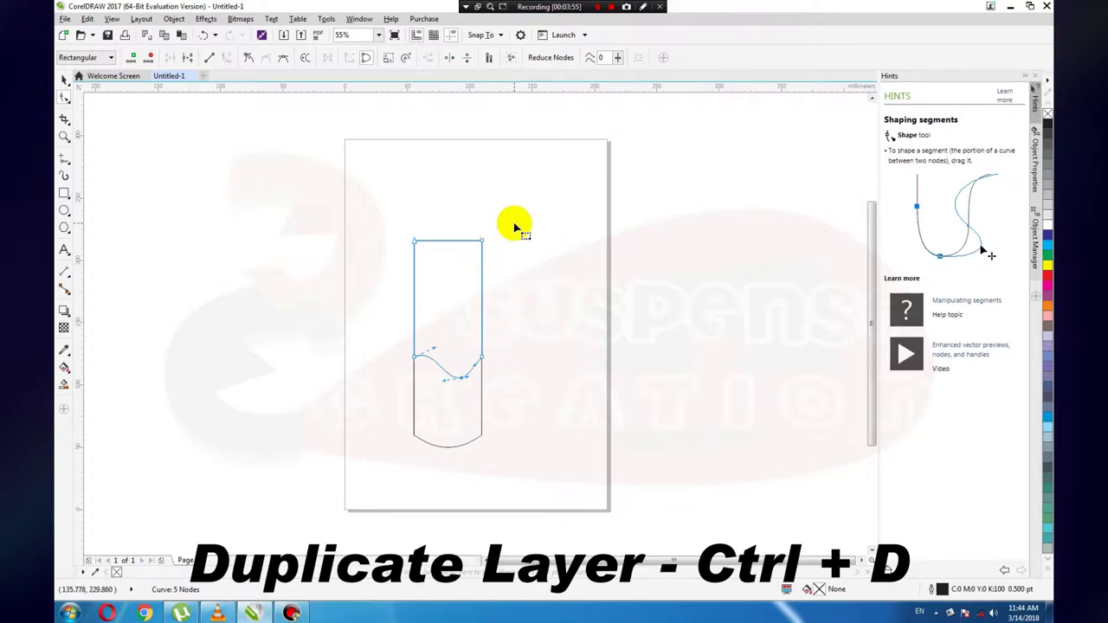
pyautogui.click(65, 78)
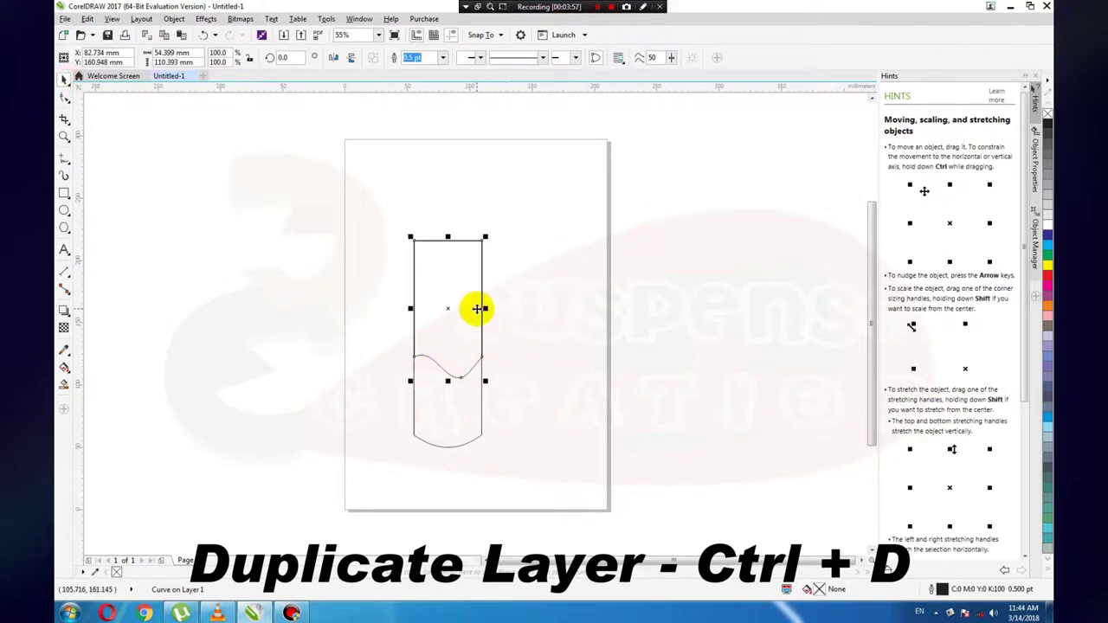
# Duplicate the wavy-bottomed shape with Ctrl+D and align the copy over the original.
pyautogui.hotkey('ctrl', 'd')
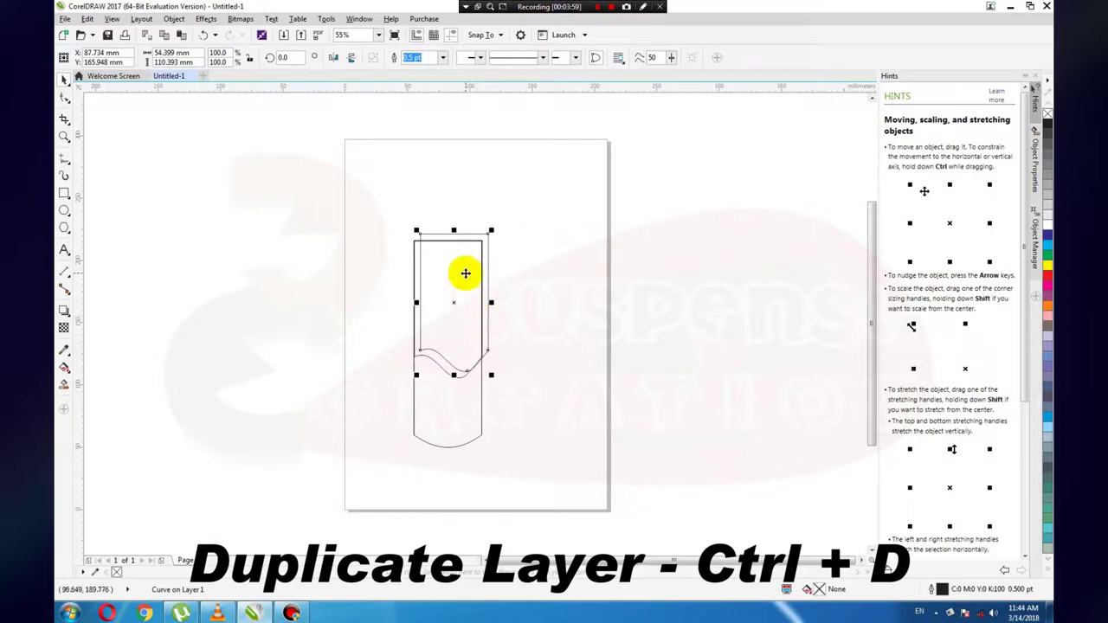
pyautogui.moveTo(472, 275); pyautogui.dragTo(469, 275)
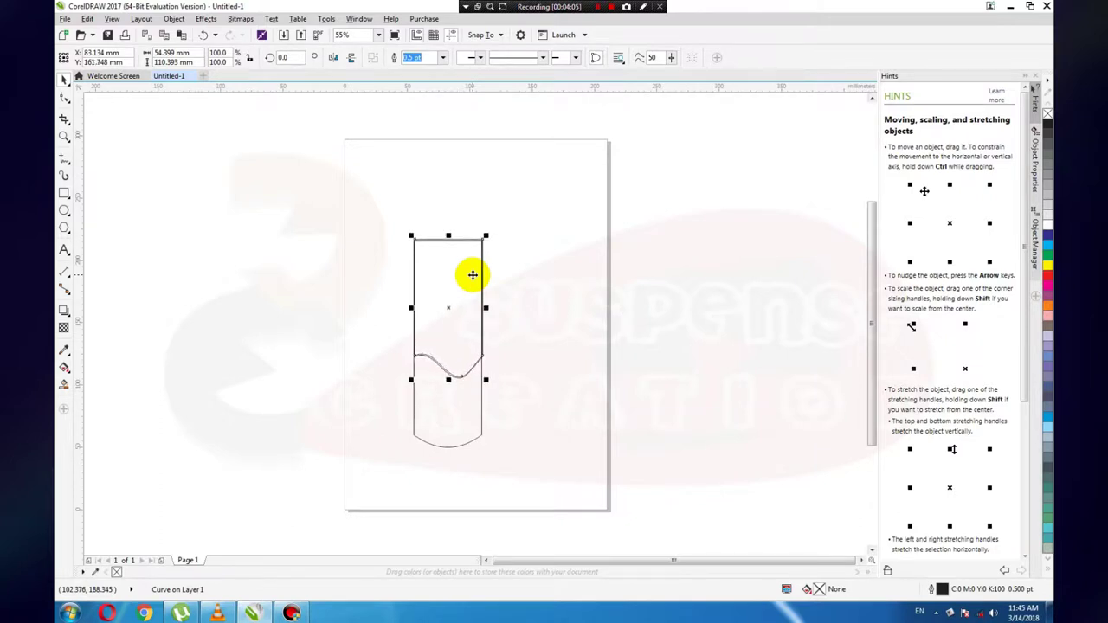
pyautogui.press('Down')
pyautogui.moveTo(542, 344); pyautogui.dragTo(377, 401)
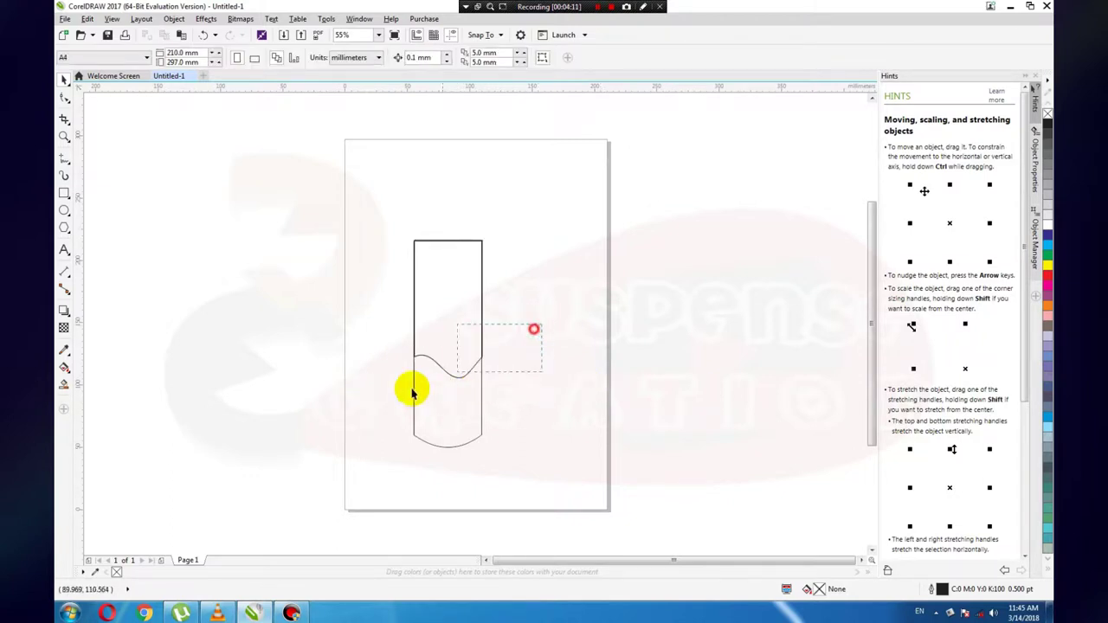
pyautogui.click(481, 246)
pyautogui.moveTo(529, 324); pyautogui.dragTo(392, 391)
pyautogui.moveTo(395, 259); pyautogui.dragTo(519, 354)
pyautogui.moveTo(383, 216); pyautogui.dragTo(548, 320)
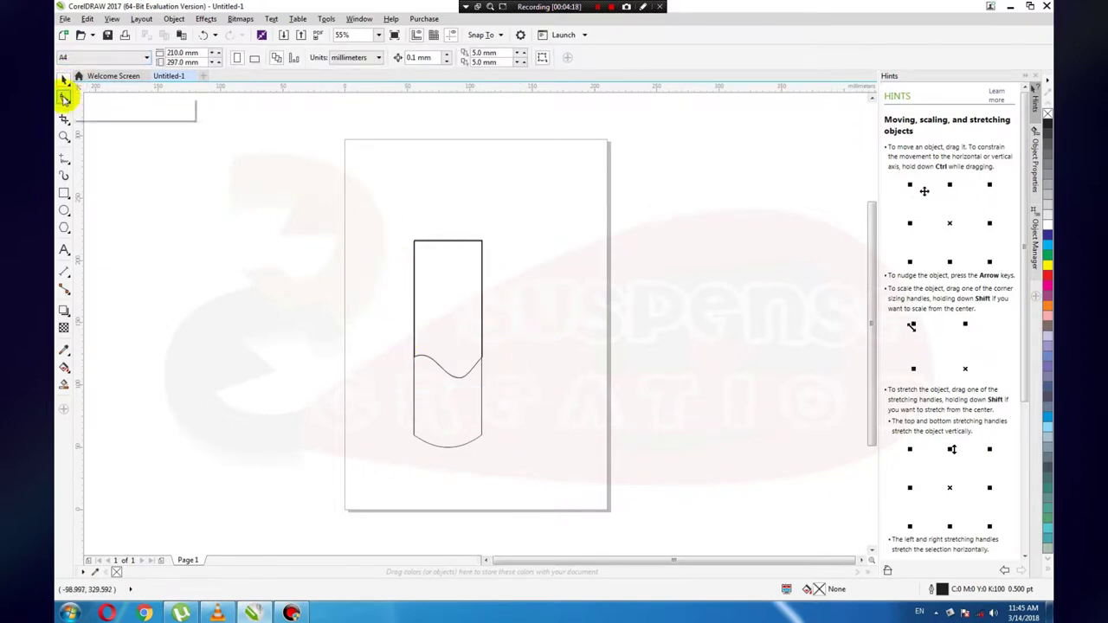
# Squash the wavy copy to about 50% height (54.4 × 55.3 mm) from its bottom.
pyautogui.click(66, 99)
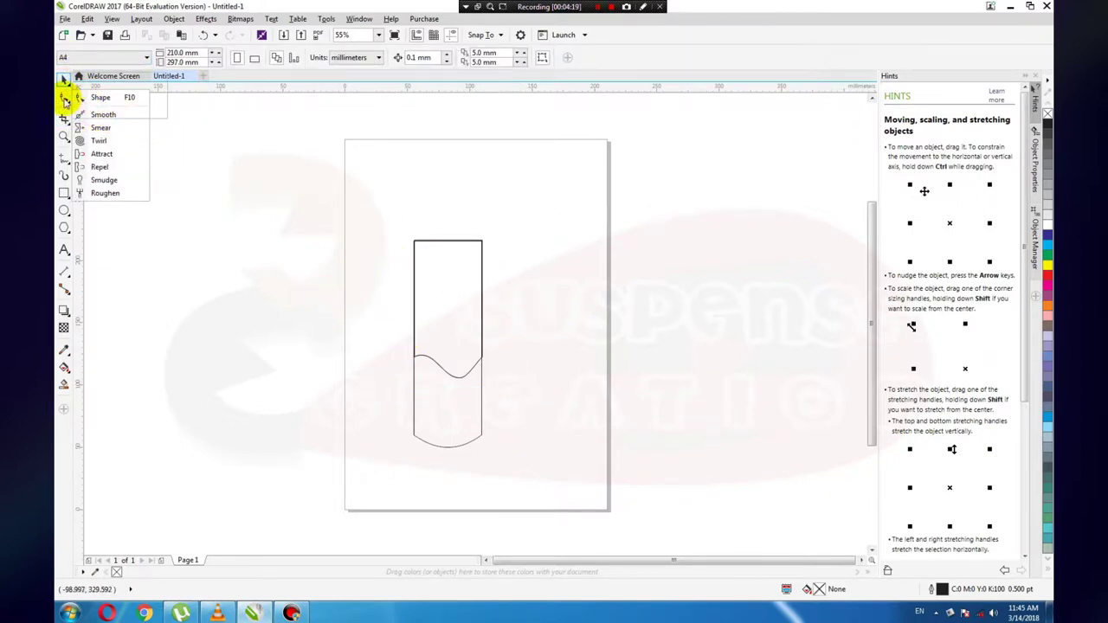
pyautogui.click(97, 97)
pyautogui.click(387, 335)
pyautogui.click(64, 78)
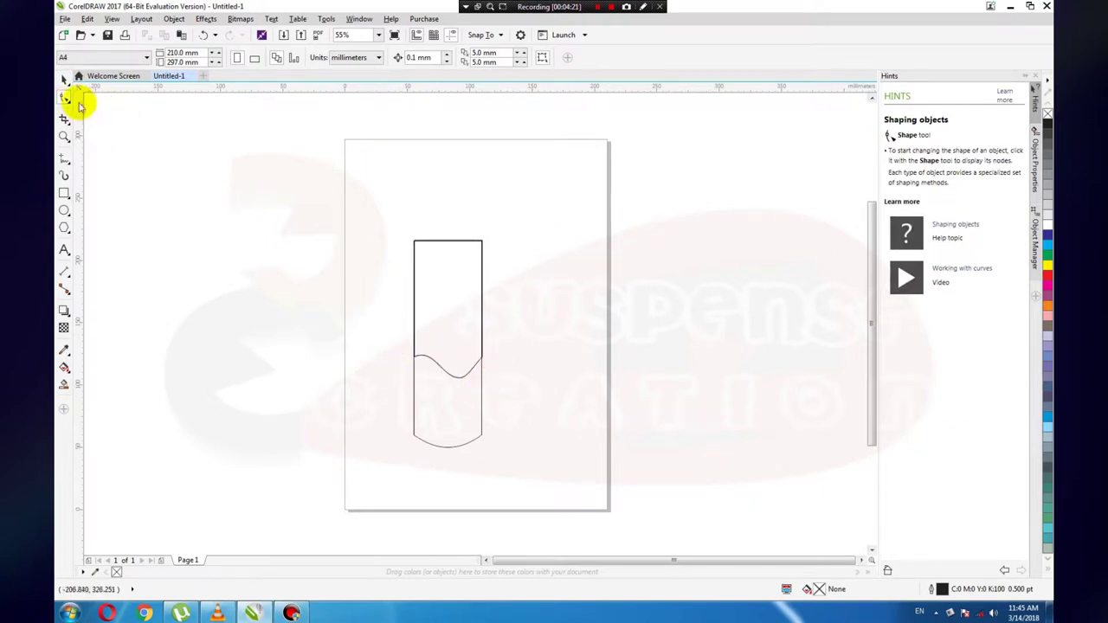
pyautogui.click(477, 241)
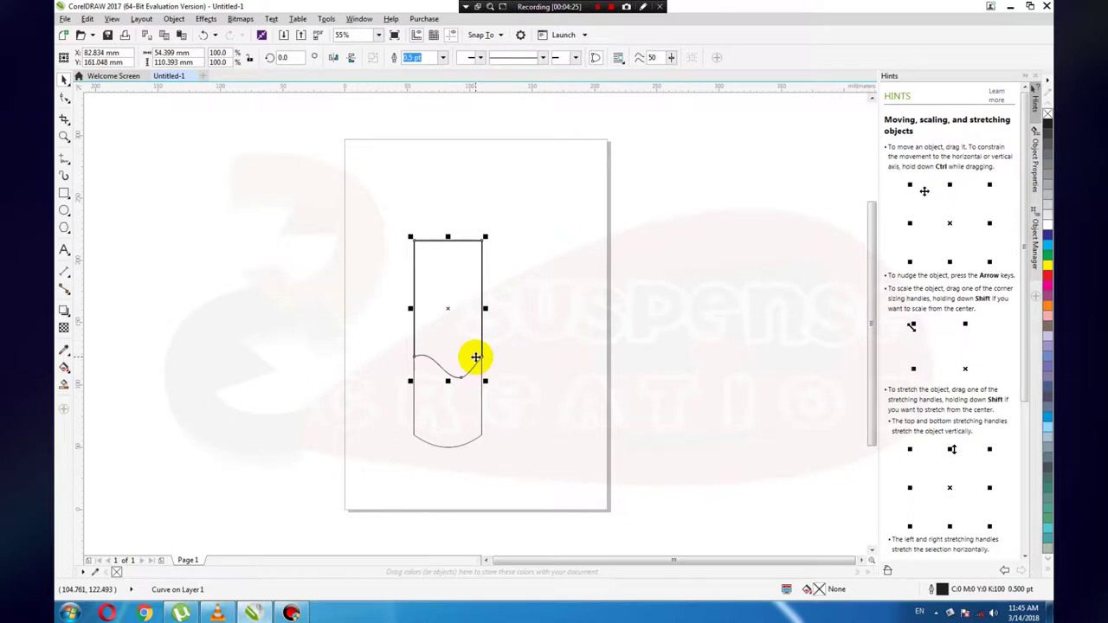
pyautogui.moveTo(448, 382); pyautogui.dragTo(448, 347)
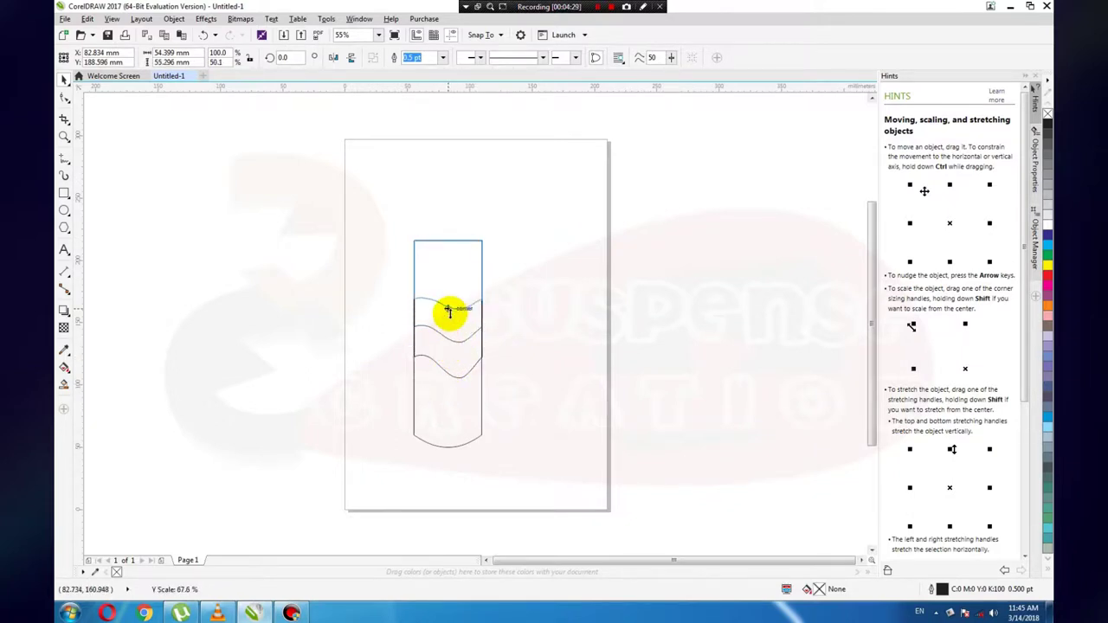
pyautogui.moveTo(447, 346); pyautogui.dragTo(447, 311)
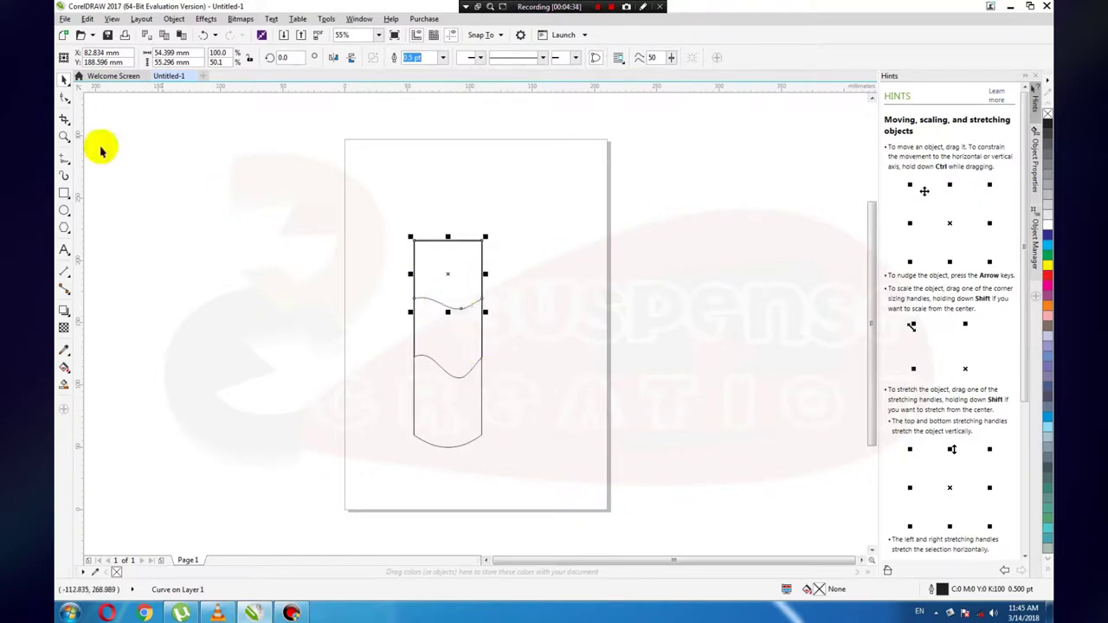
pyautogui.click(64, 98)
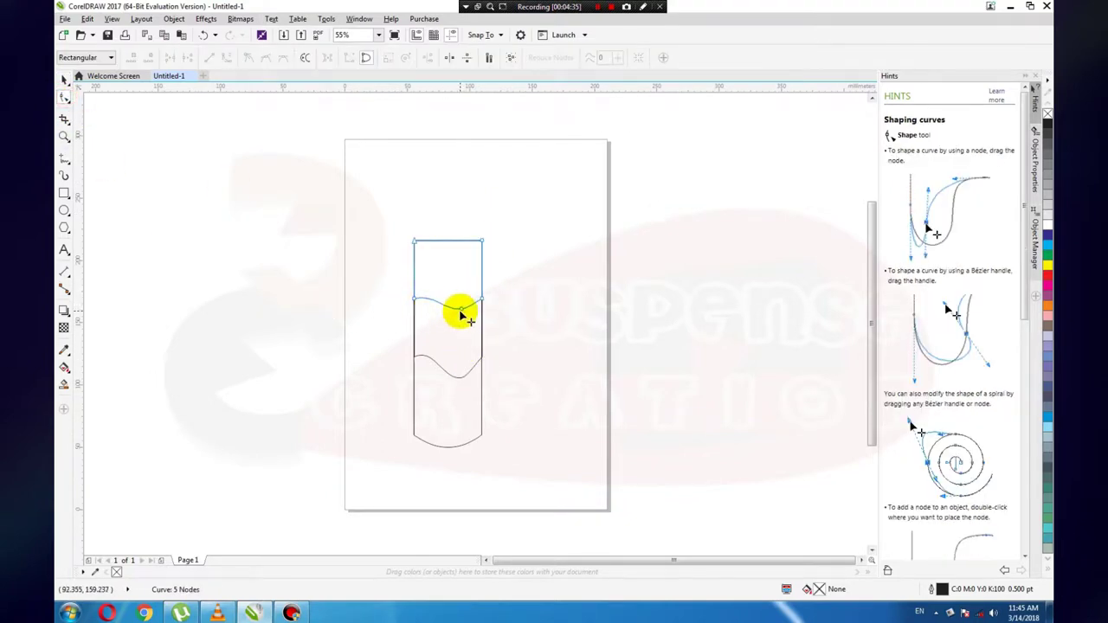
# Reshape the upper wave with a sharp dip near its right end, then select the candle body.
pyautogui.moveTo(464, 312)
pyautogui.mouseDown()
pyautogui.moveTo(474, 322)
pyautogui.moveTo(433, 302)
pyautogui.moveTo(453, 289)
pyautogui.moveTo(478, 317)
pyautogui.mouseUp()
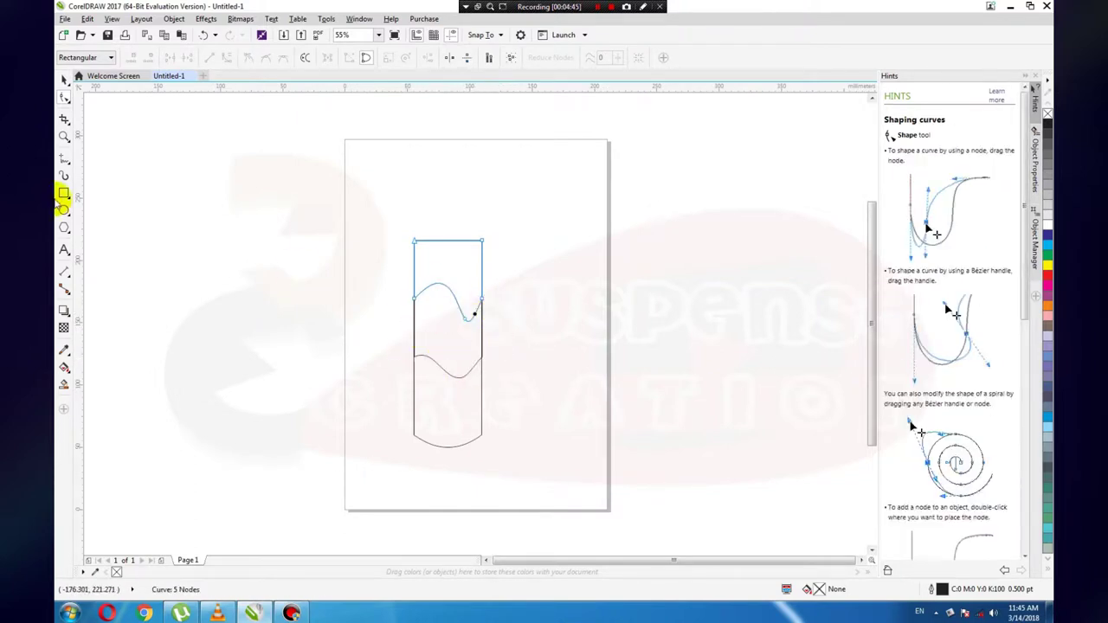
pyautogui.click(65, 80)
pyautogui.click(545, 294)
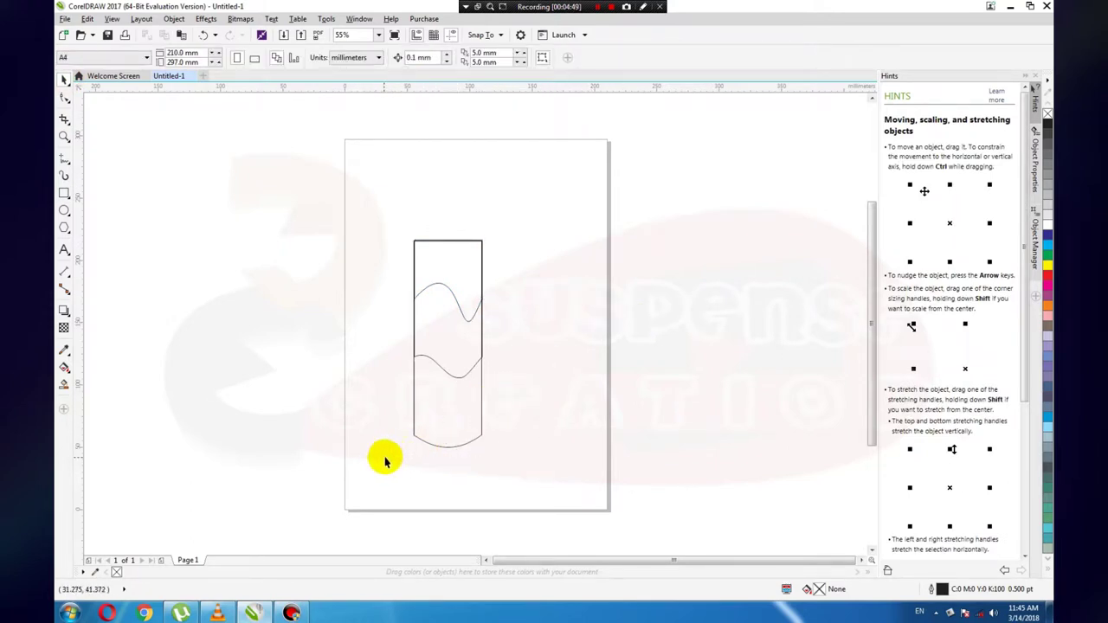
pyautogui.click(441, 414)
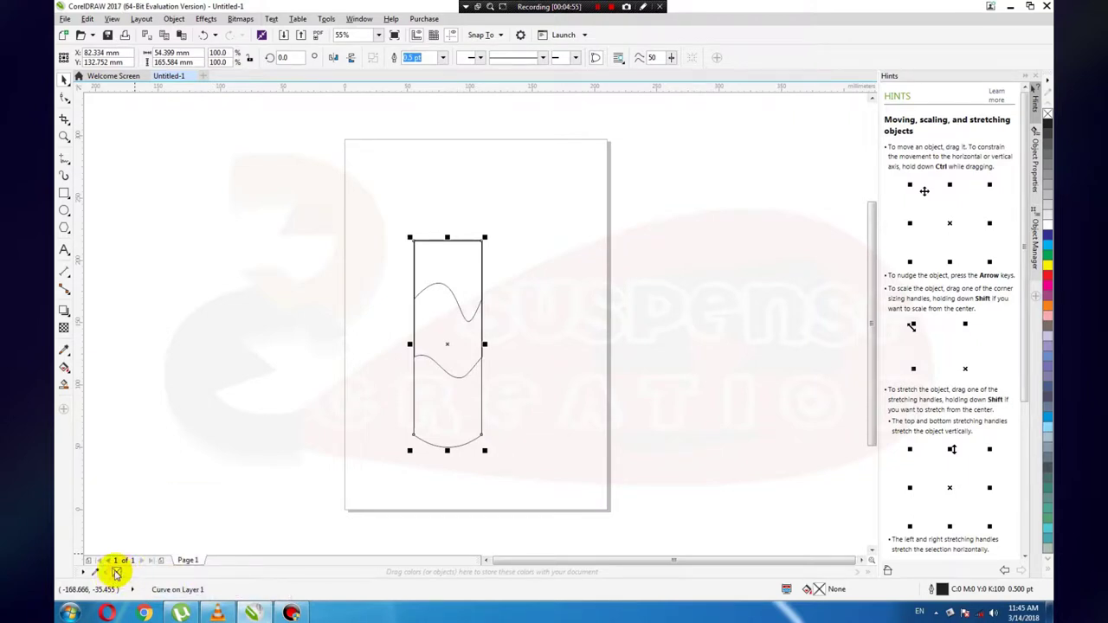
# Add a golden yellow C9 M29 Y100 K0 to the document palette.
pyautogui.click(116, 573)
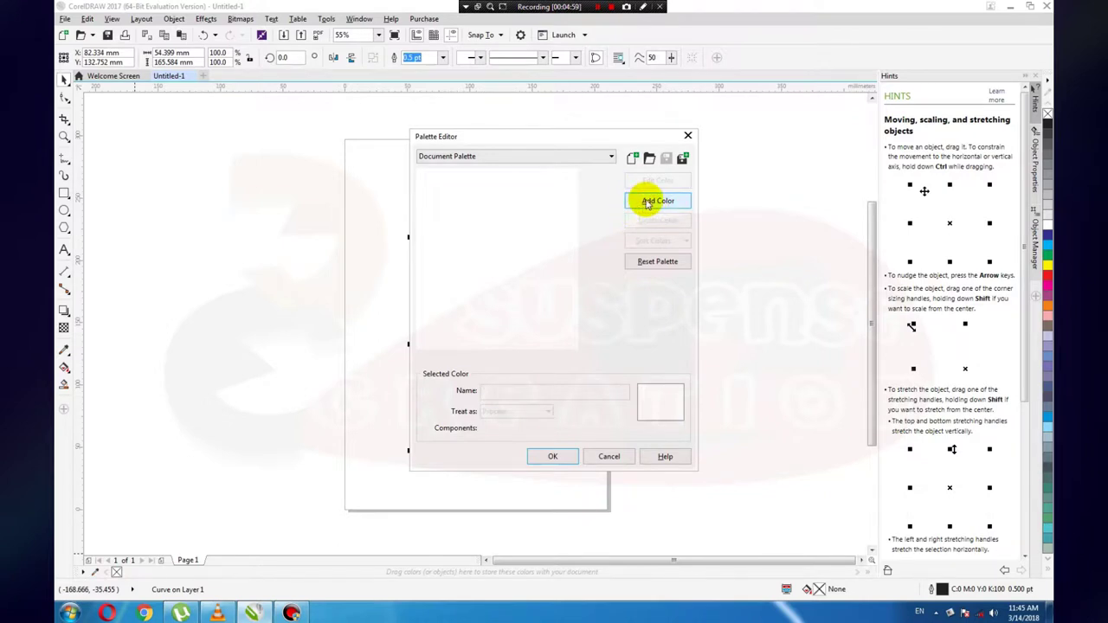
pyautogui.click(647, 203)
pyautogui.moveTo(546, 199)
pyautogui.mouseDown()
pyautogui.moveTo(703, 180)
pyautogui.moveTo(723, 188)
pyautogui.mouseUp()
pyautogui.click(683, 327)
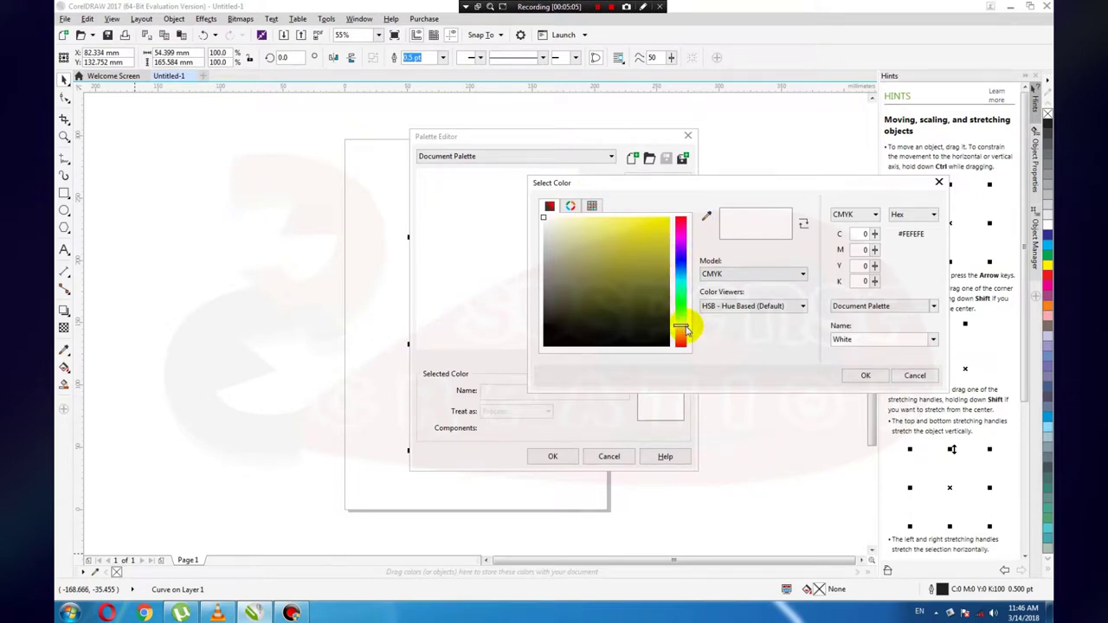
pyautogui.moveTo(683, 327); pyautogui.dragTo(683, 334)
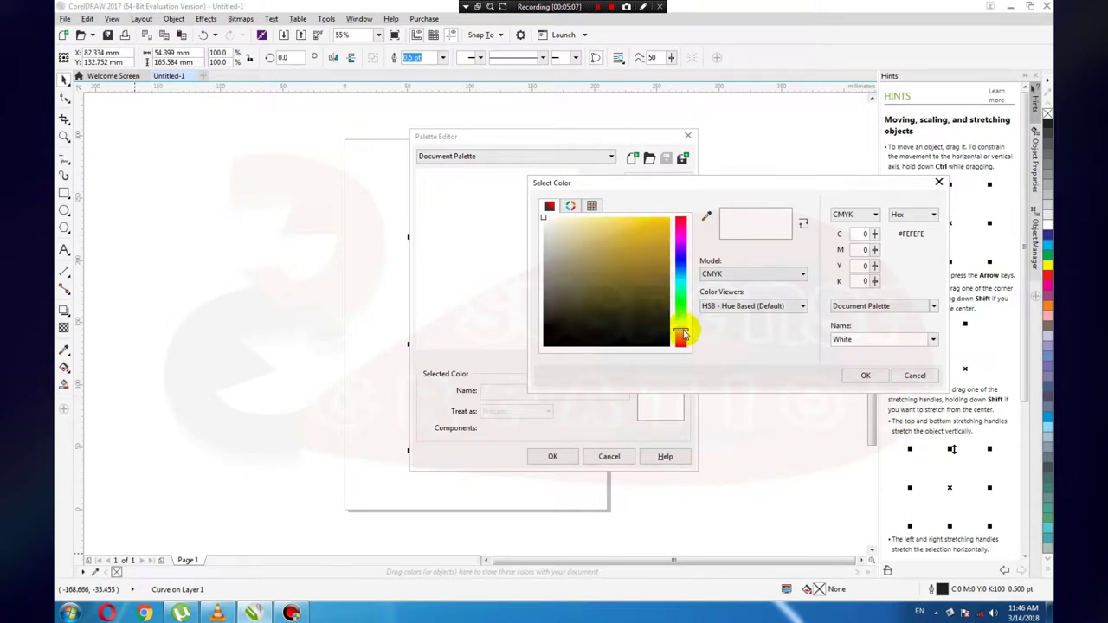
pyautogui.click(664, 228)
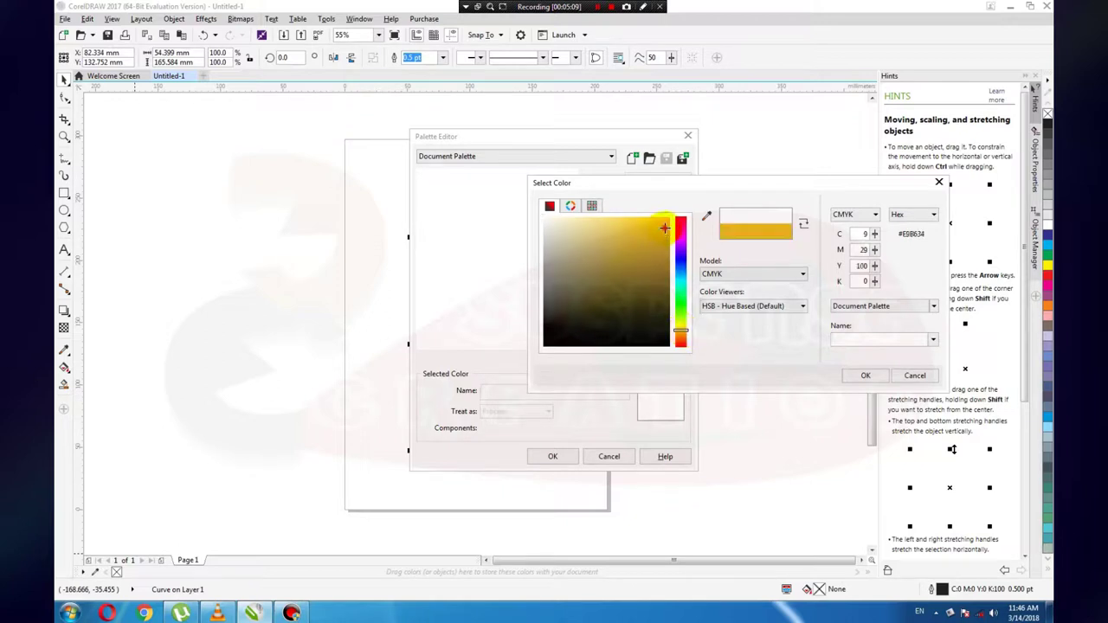
pyautogui.click(866, 375)
pyautogui.click(554, 456)
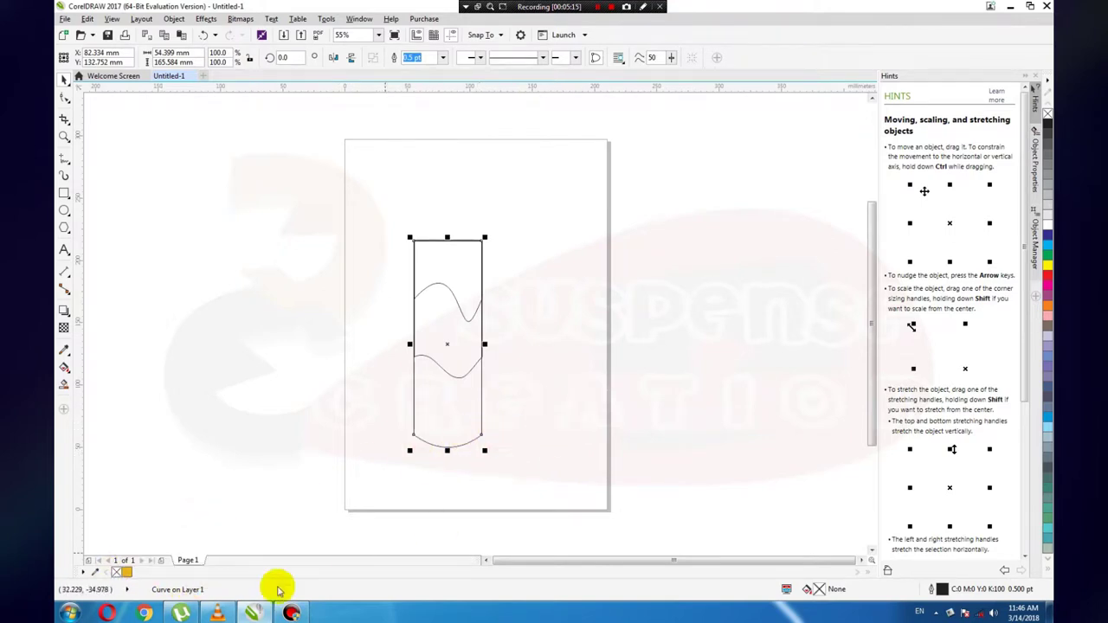
# Fill the candle body with the new golden yellow swatch, then select the upper wave section.
pyautogui.click(126, 571)
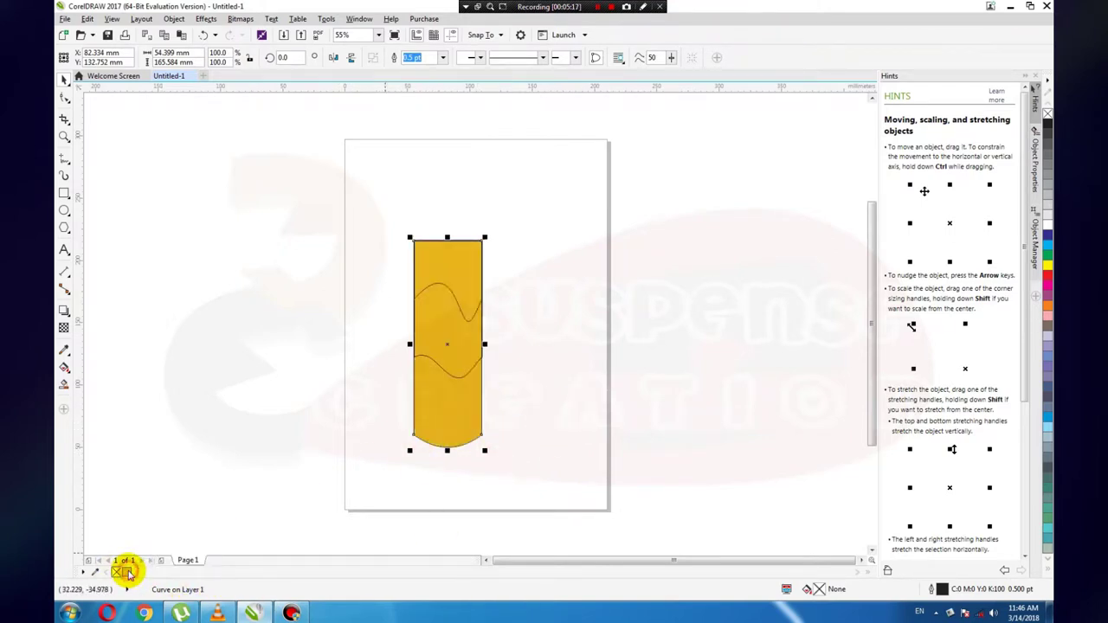
pyautogui.click(547, 354)
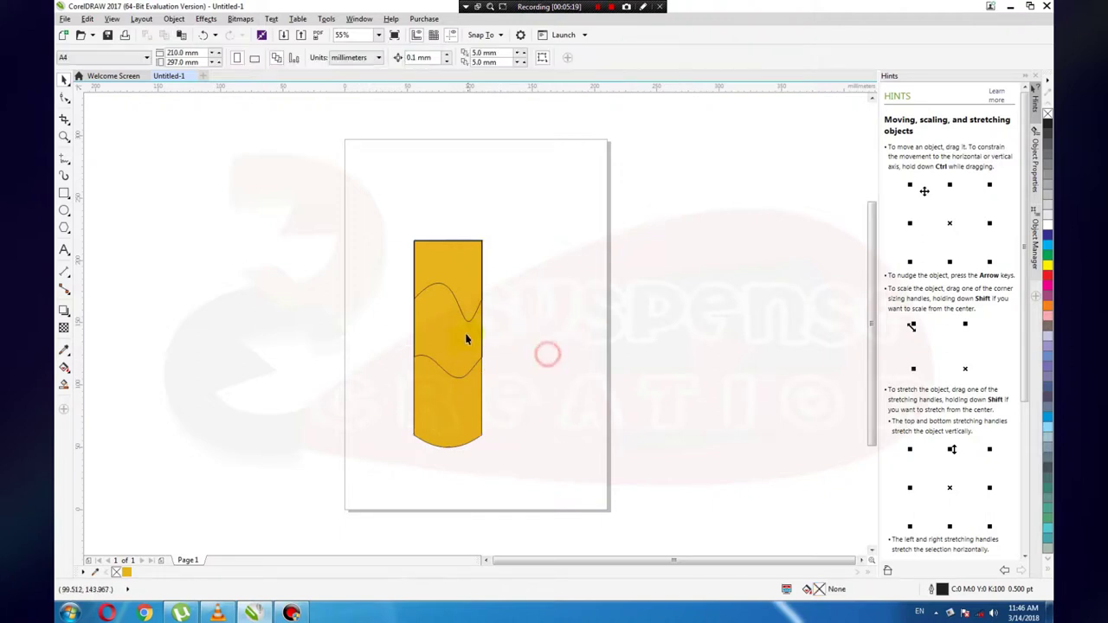
pyautogui.click(465, 338)
pyautogui.moveTo(181, 613)
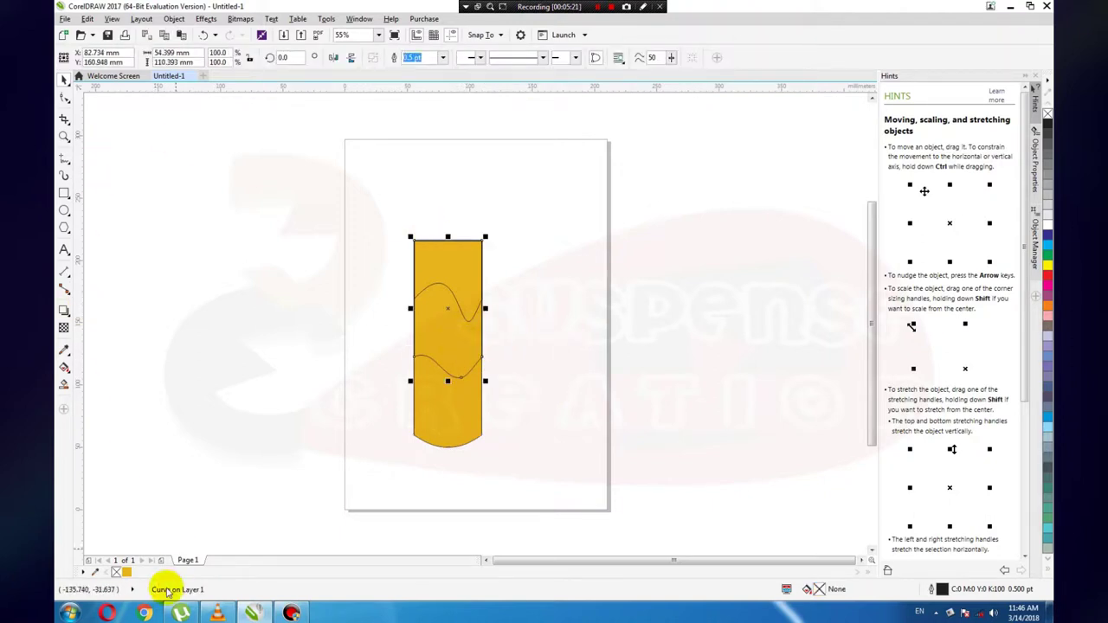
# Add lighter yellow C0 M16 Y72 K0 to the document palette and fill the middle wavy section with it.
pyautogui.doubleClick(125, 573)
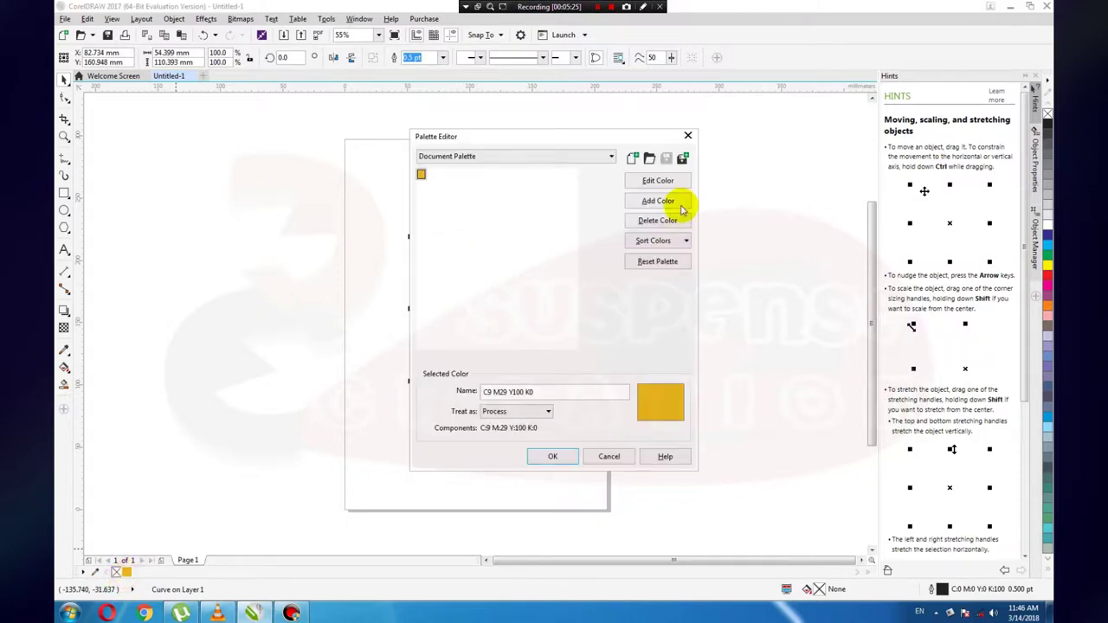
pyautogui.click(624, 456)
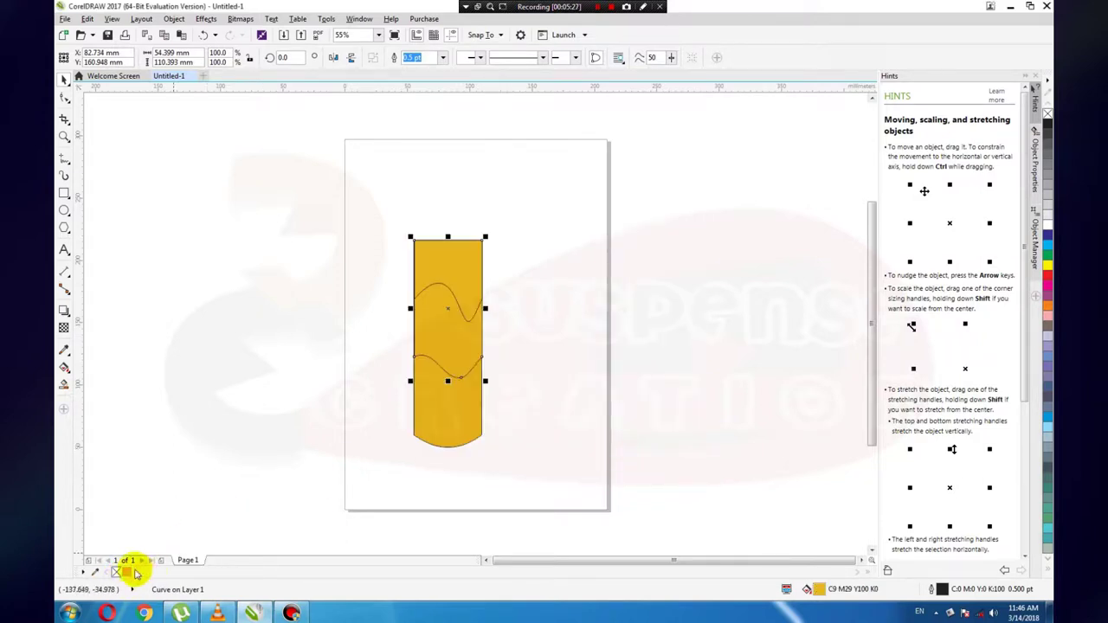
pyautogui.doubleClick(118, 571)
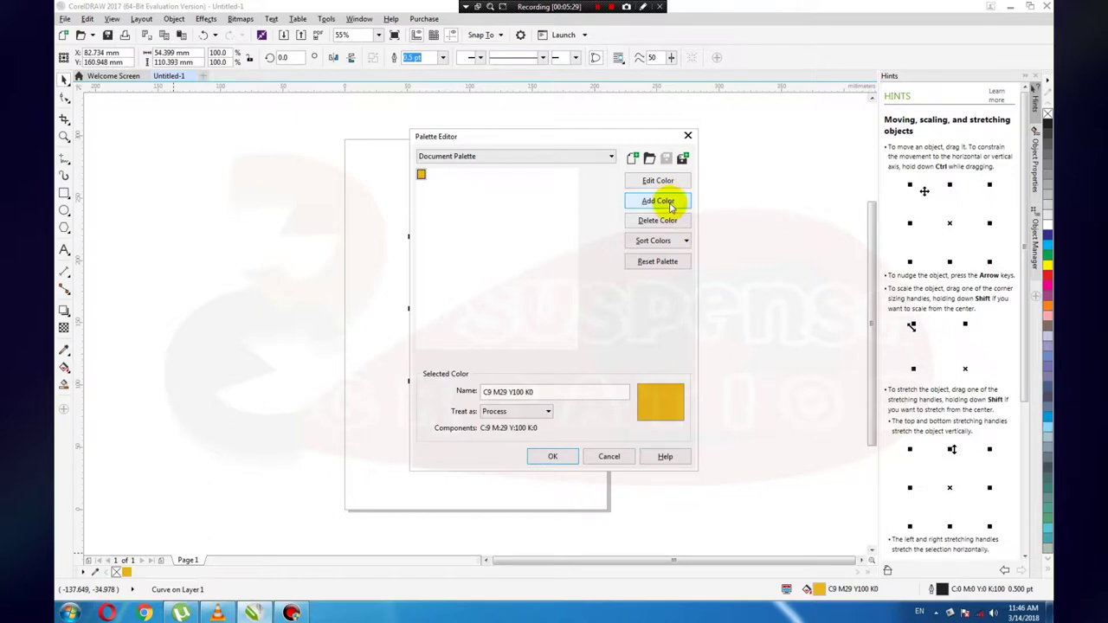
pyautogui.click(671, 203)
pyautogui.moveTo(460, 246); pyautogui.dragTo(444, 236)
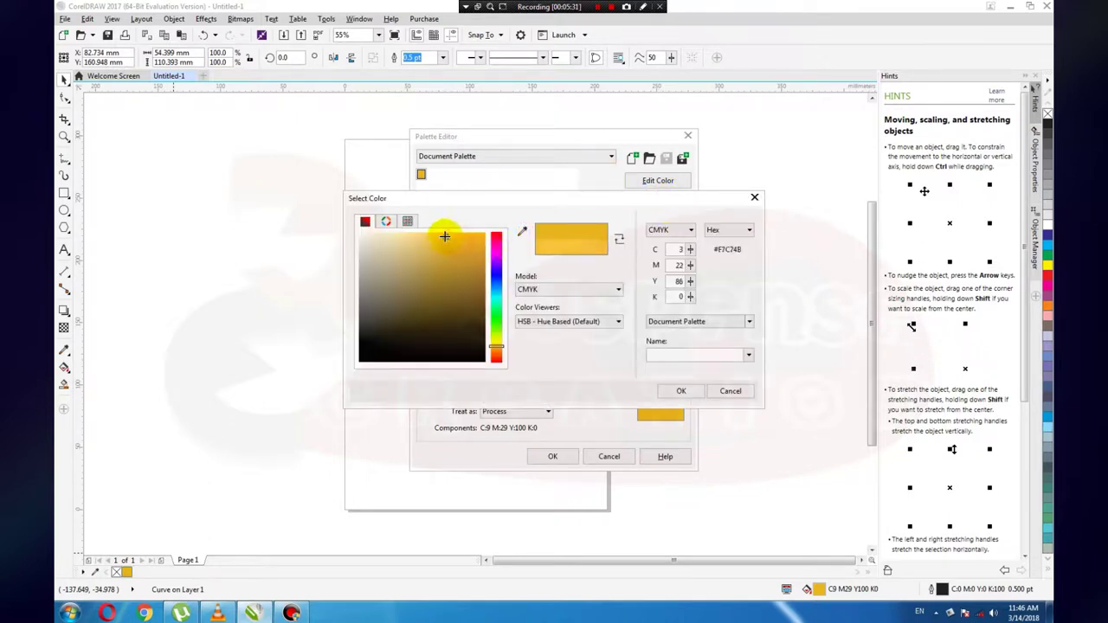
pyautogui.click(677, 390)
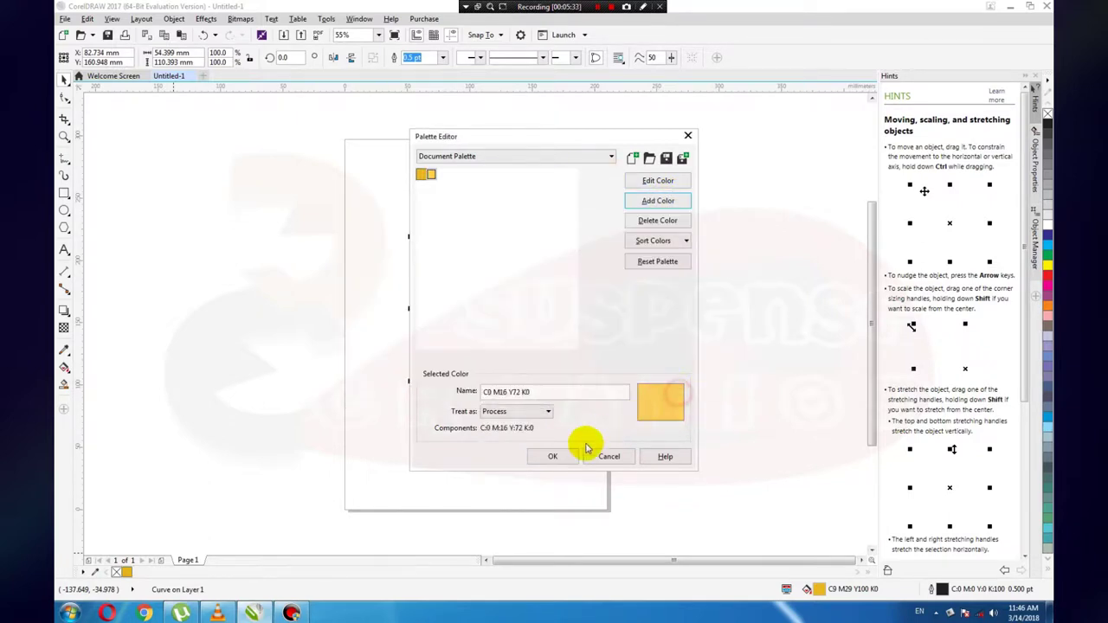
pyautogui.click(559, 453)
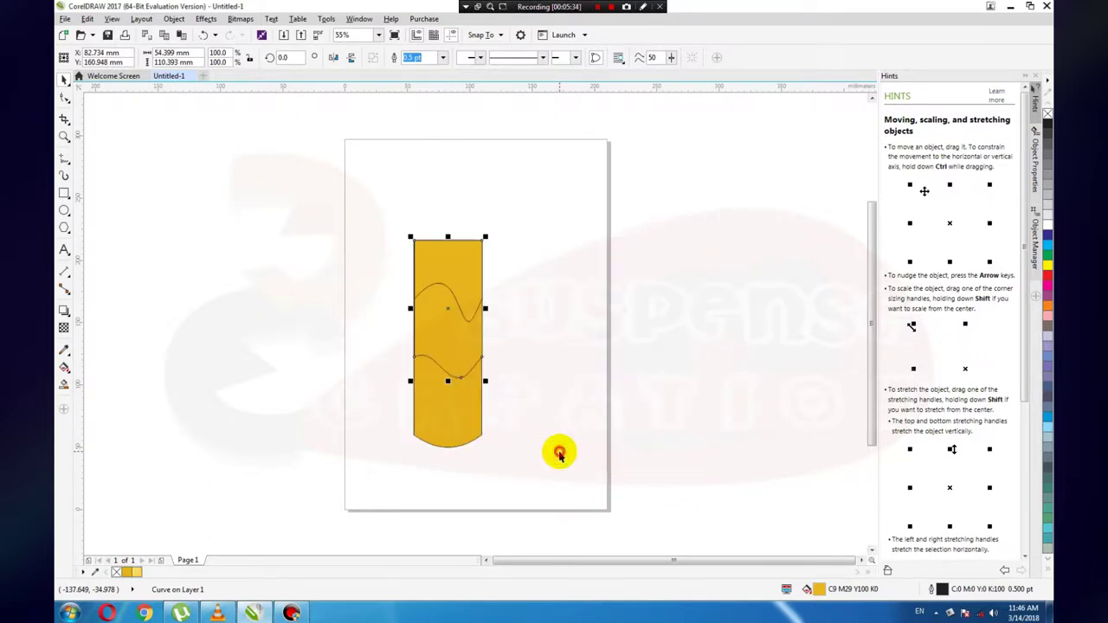
pyautogui.click(130, 573)
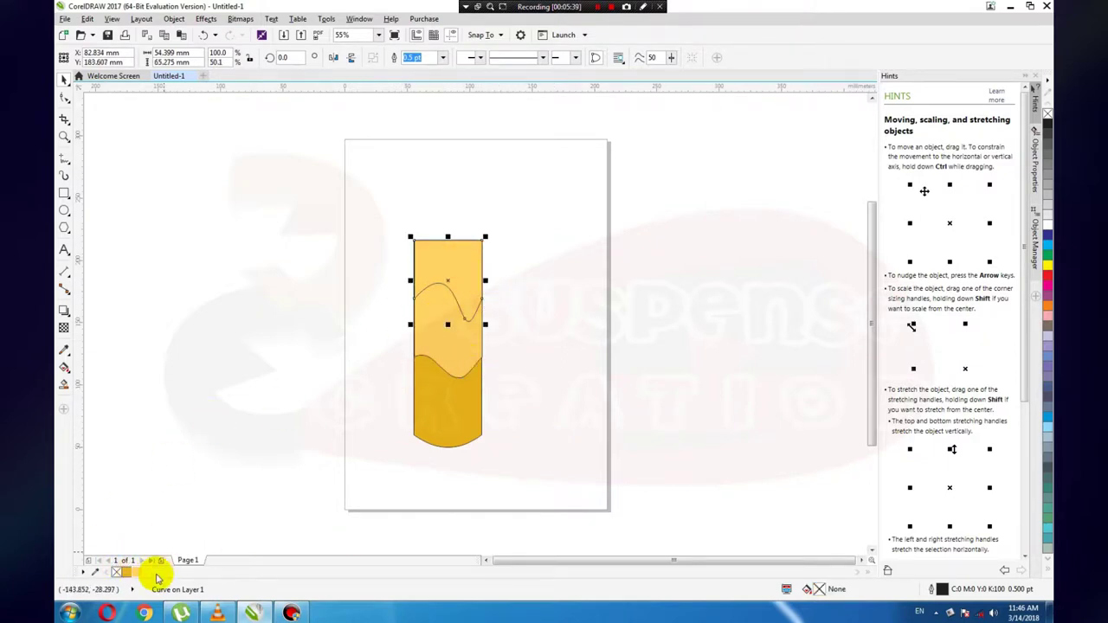
pyautogui.click(118, 573)
# Add pale yellow C0 M11 Y51 K0 to the document palette and fill the candle's top wave section with it.
pyautogui.doubleClick(118, 573)
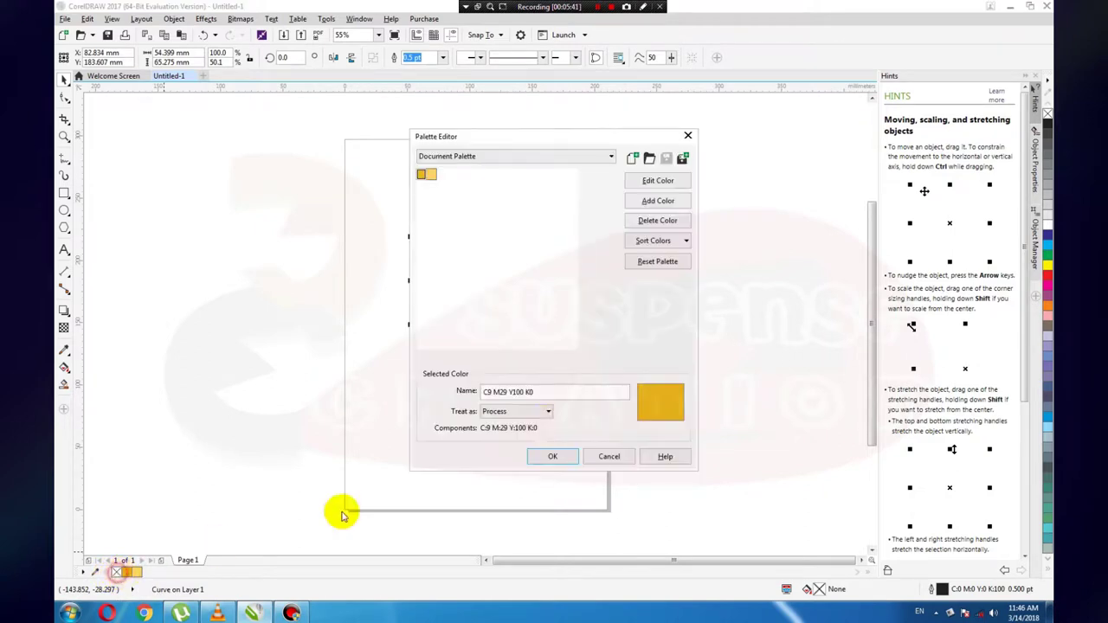
pyautogui.click(670, 204)
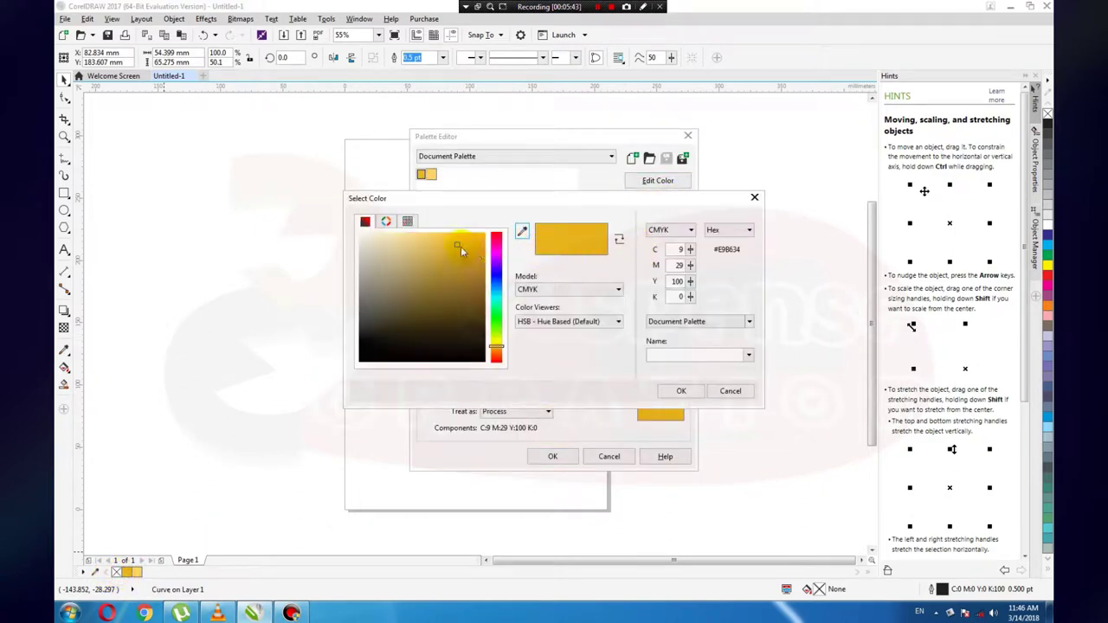
pyautogui.moveTo(455, 241); pyautogui.dragTo(455, 232)
pyautogui.moveTo(432, 234)
pyautogui.mouseDown()
pyautogui.moveTo(437, 247)
pyautogui.moveTo(411, 232)
pyautogui.mouseUp()
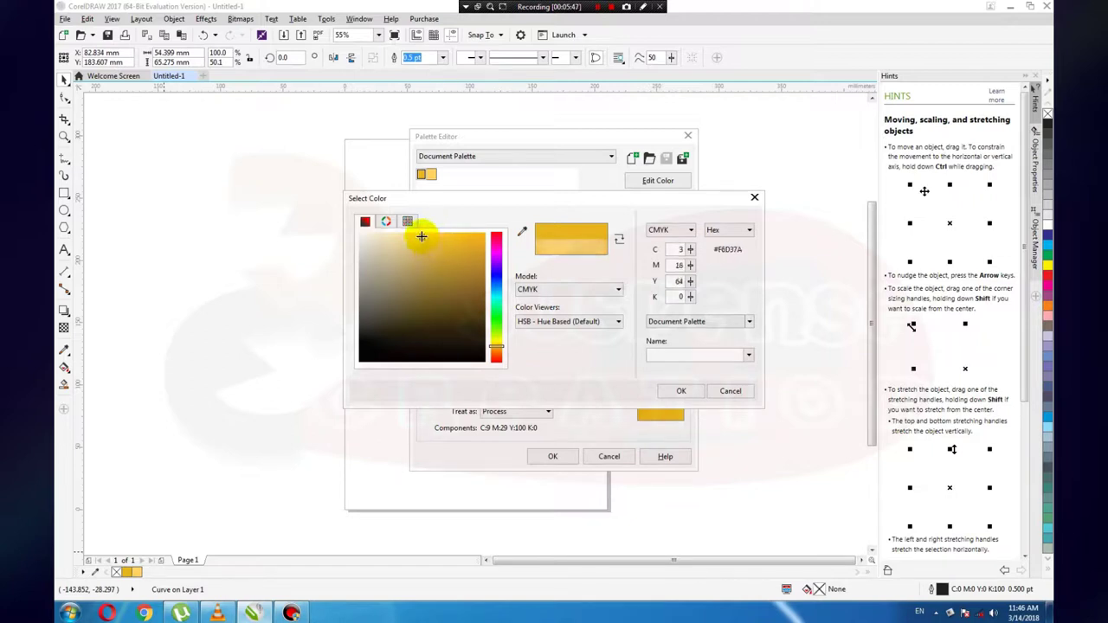
pyautogui.click(682, 392)
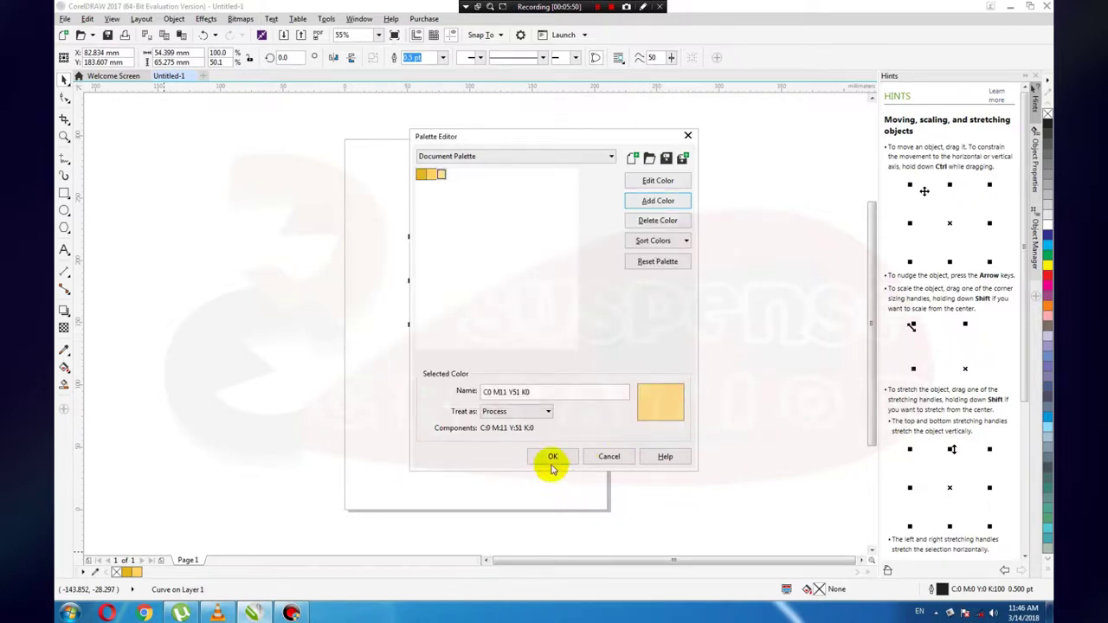
pyautogui.click(552, 456)
pyautogui.click(145, 574)
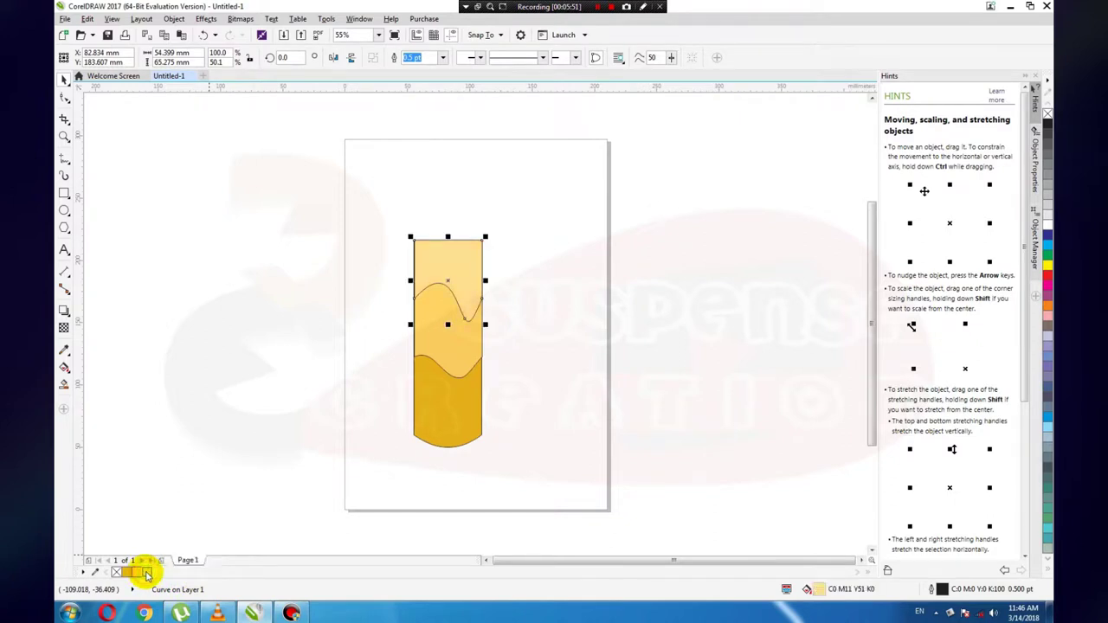
pyautogui.click(558, 310)
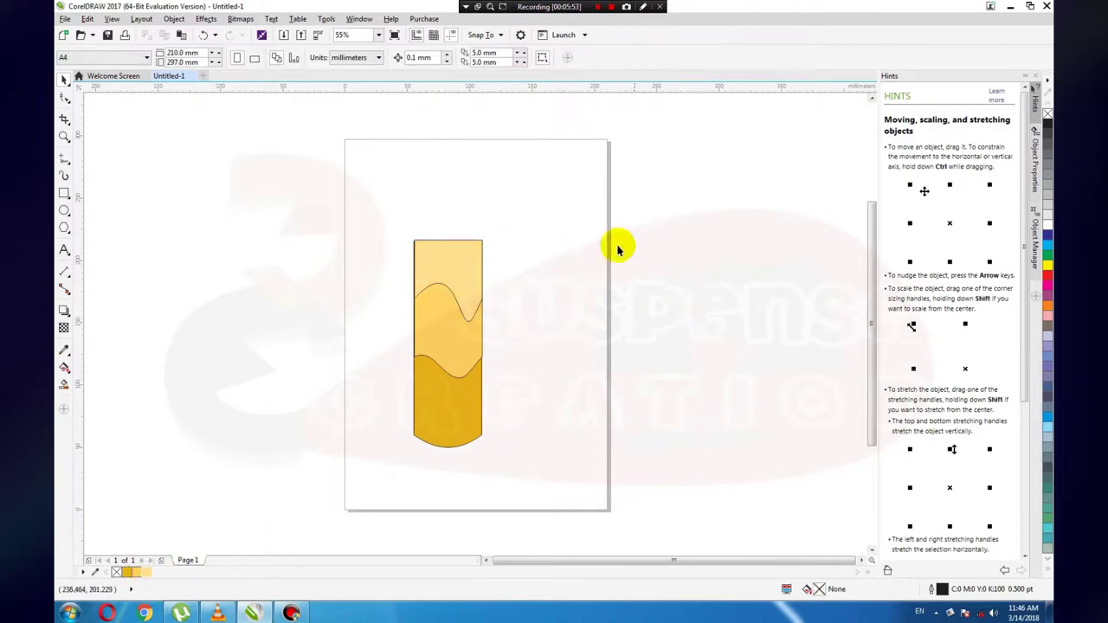
# Select all three candle pieces together and set their outline width to None.
pyautogui.click(575, 205)
pyautogui.moveTo(558, 273); pyautogui.dragTo(400, 457)
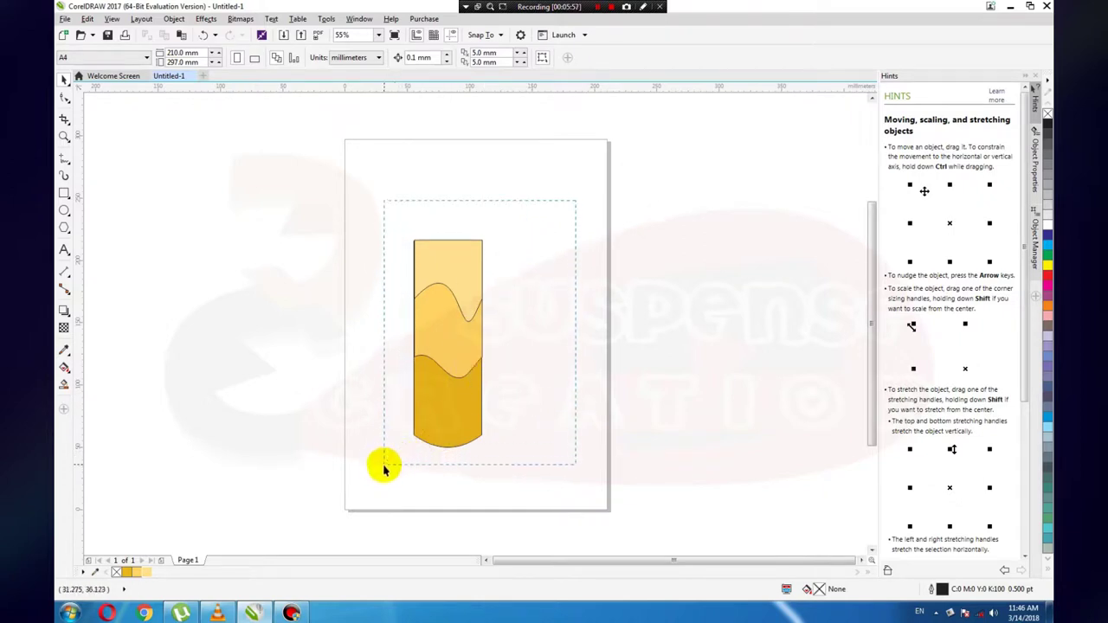
pyautogui.moveTo(399, 457); pyautogui.dragTo(383, 465)
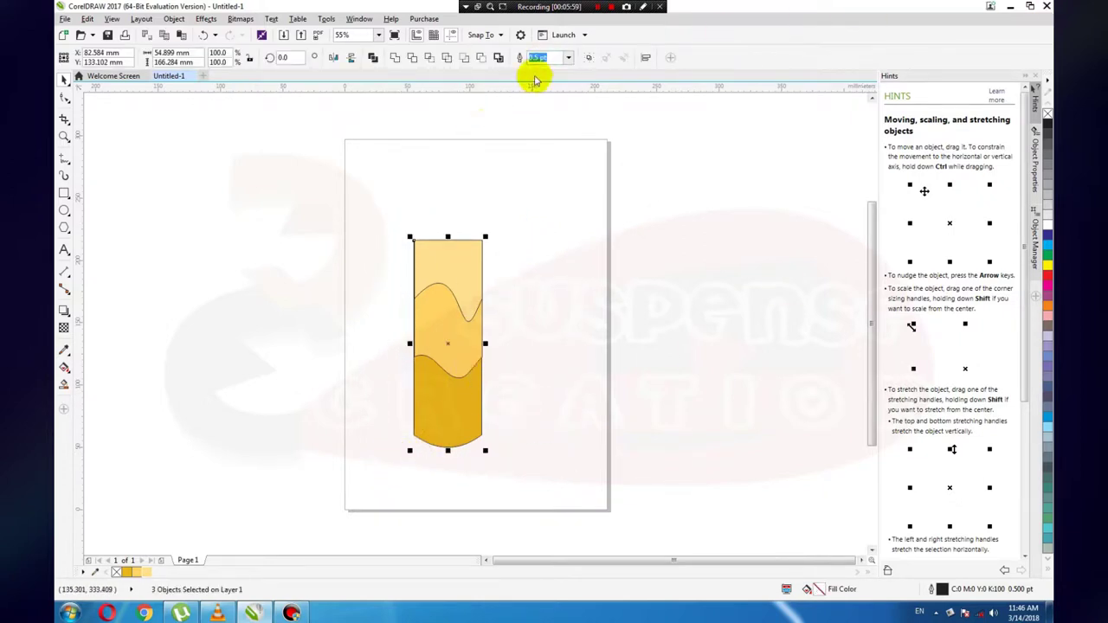
pyautogui.click(568, 57)
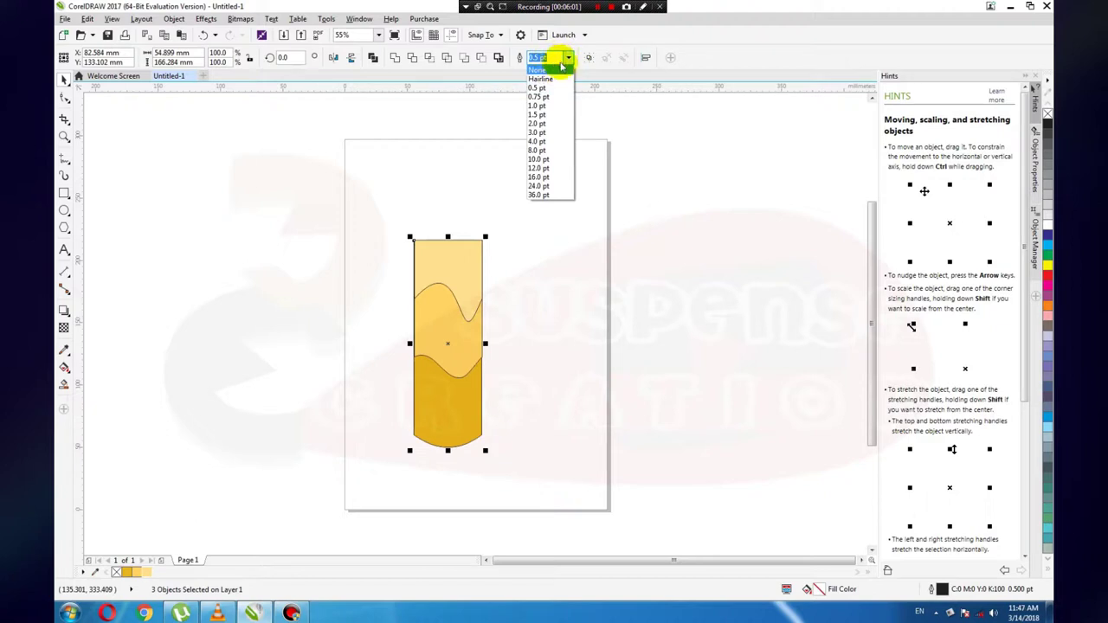
pyautogui.click(548, 70)
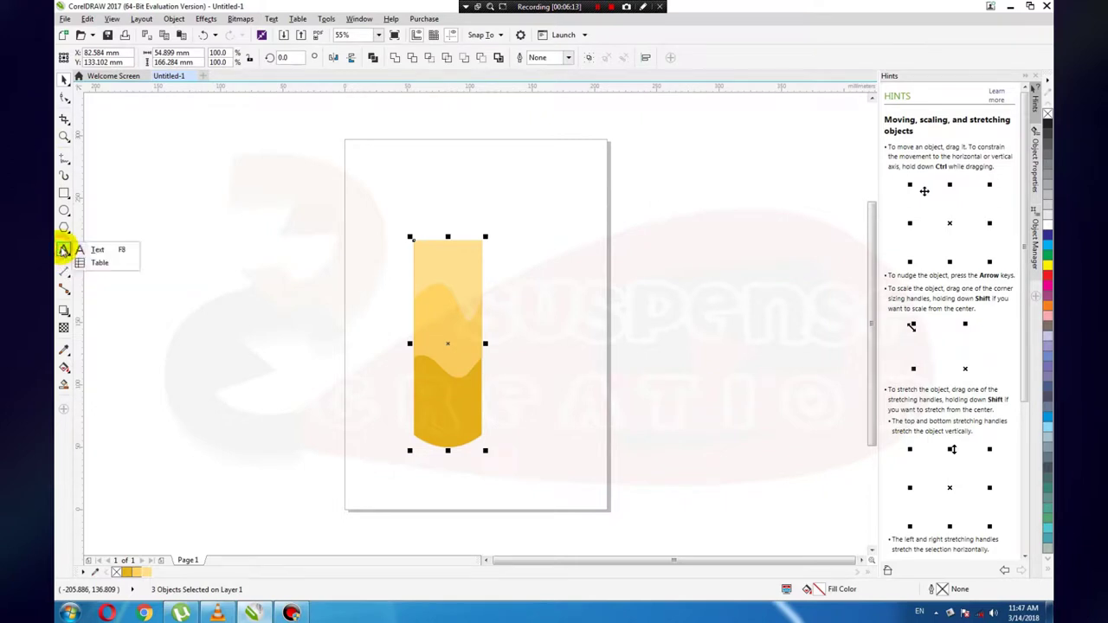
pyautogui.click(63, 293)
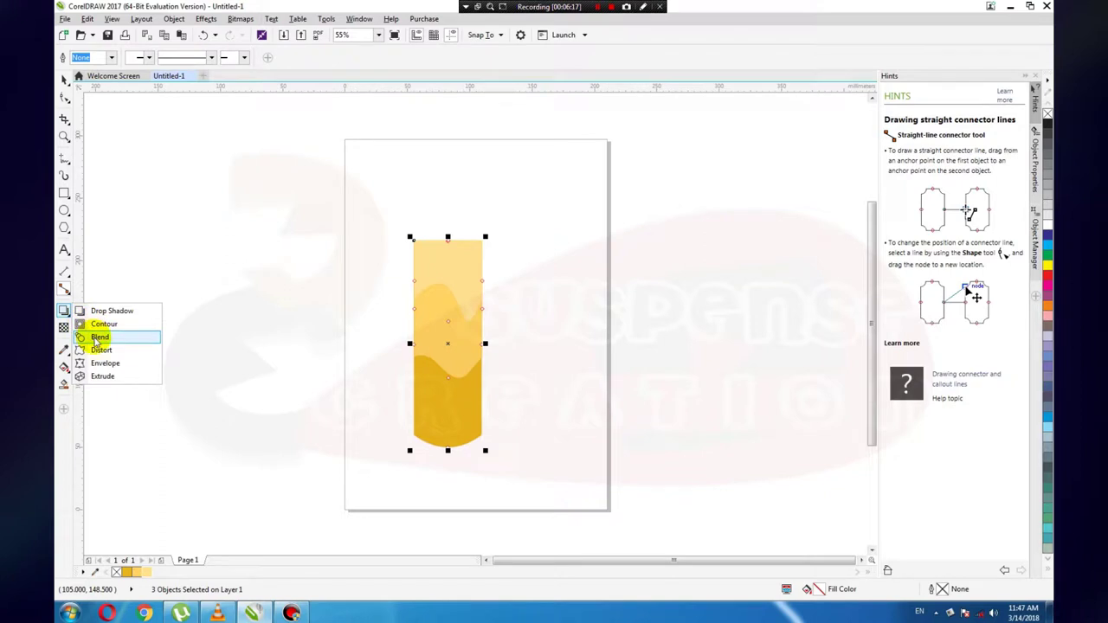
# Try blending the upper yellow shape into the lower gold shape, undoing the unsatisfactory attempts.
pyautogui.click(98, 337)
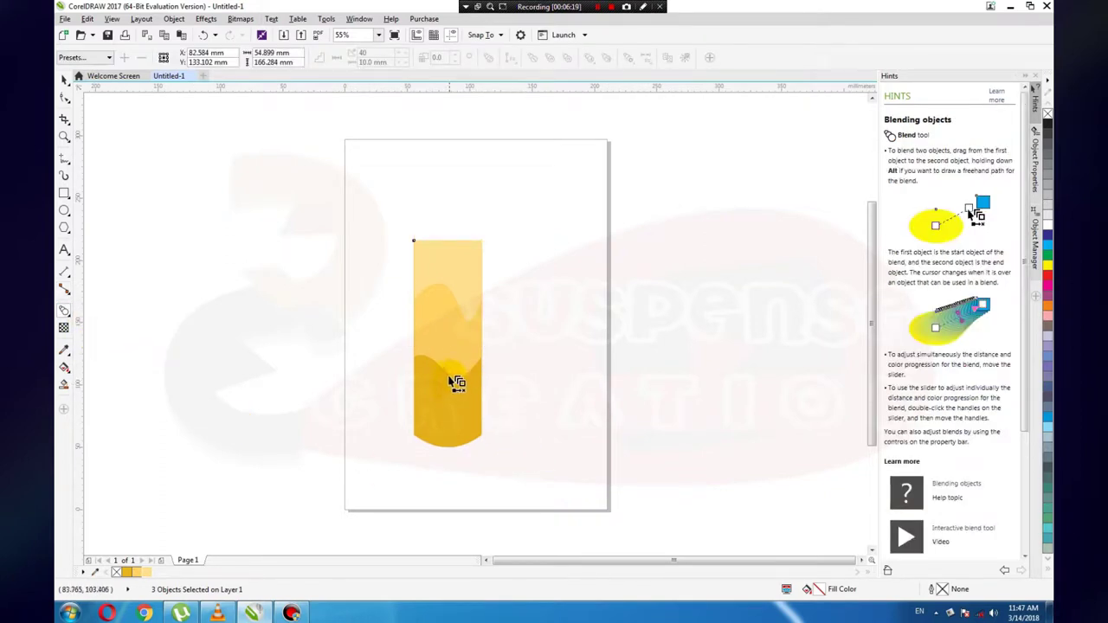
pyautogui.moveTo(452, 358); pyautogui.dragTo(453, 391)
pyautogui.moveTo(451, 383); pyautogui.dragTo(450, 384)
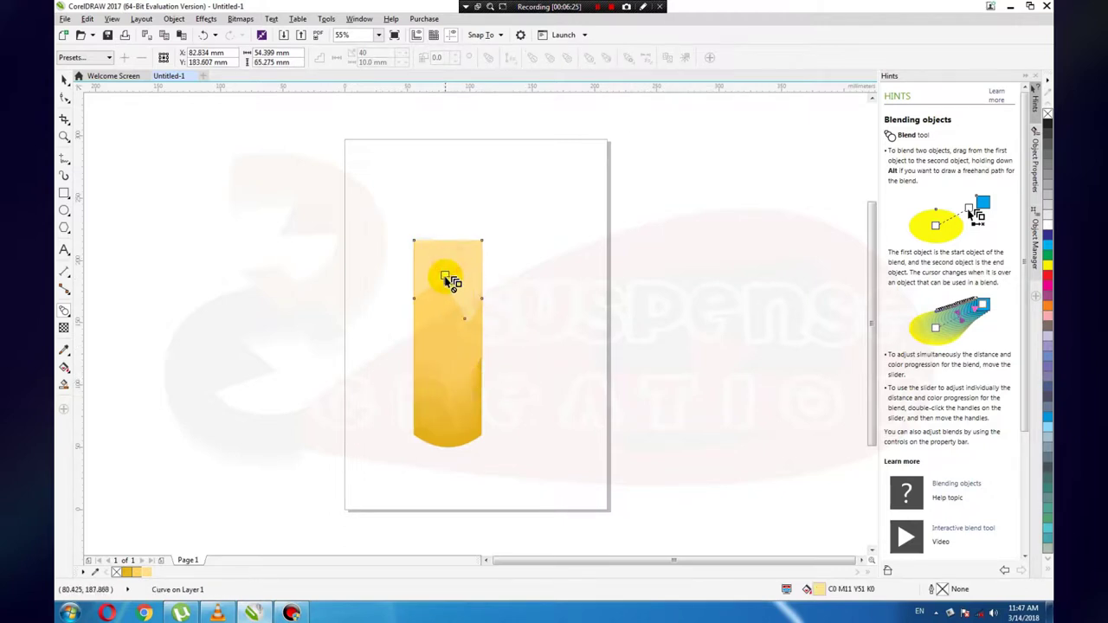
pyautogui.moveTo(451, 261); pyautogui.dragTo(450, 307)
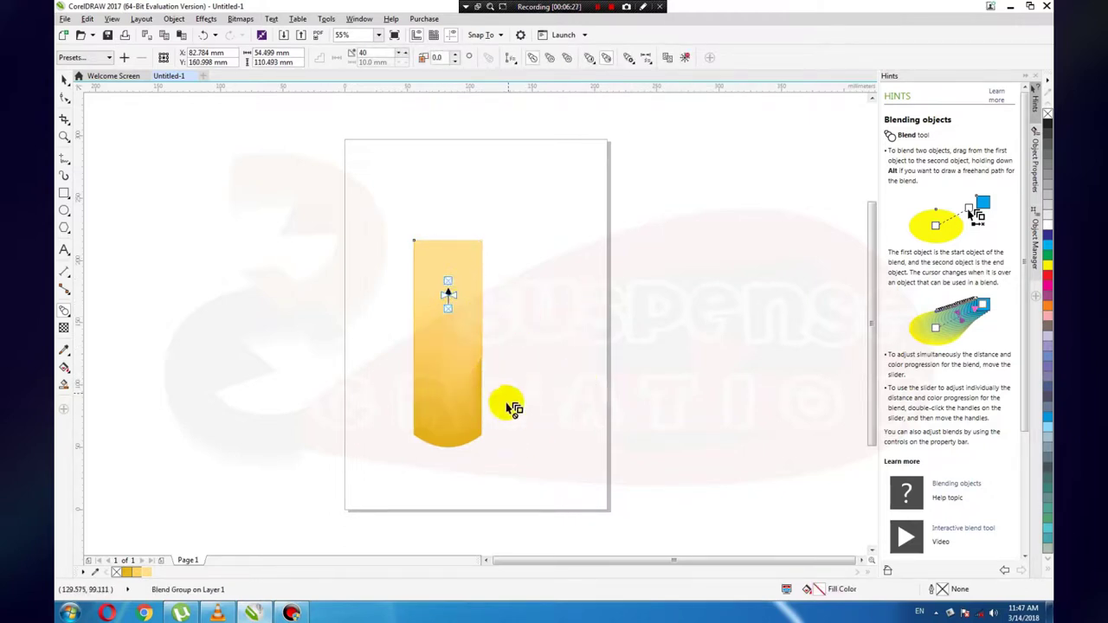
pyautogui.hotkey('ctrl', 'z')
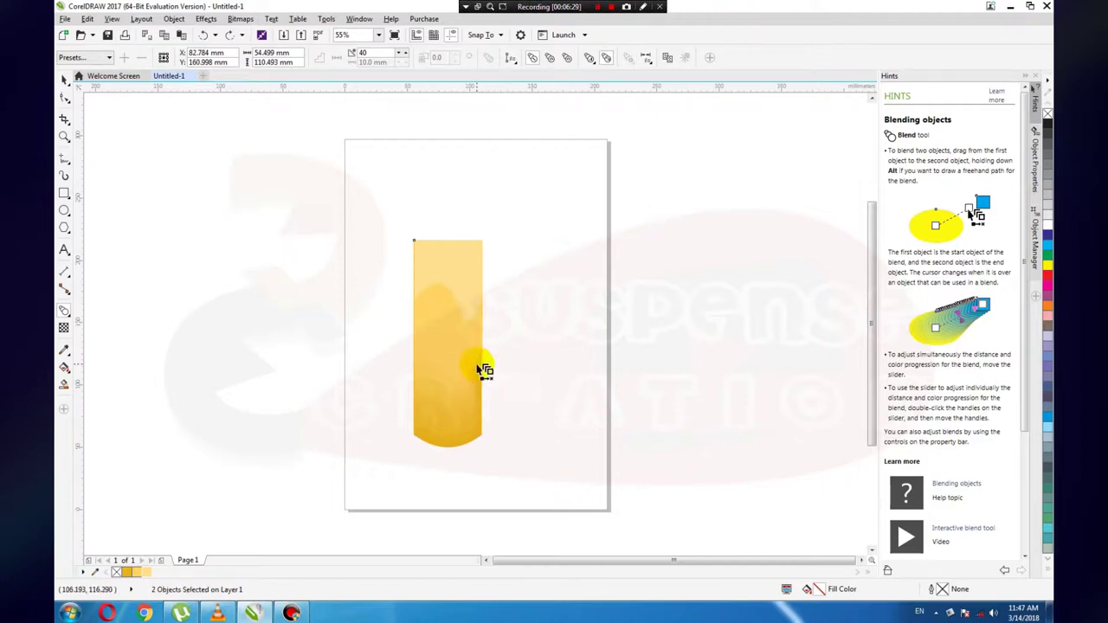
pyautogui.moveTo(483, 370); pyautogui.dragTo(440, 361)
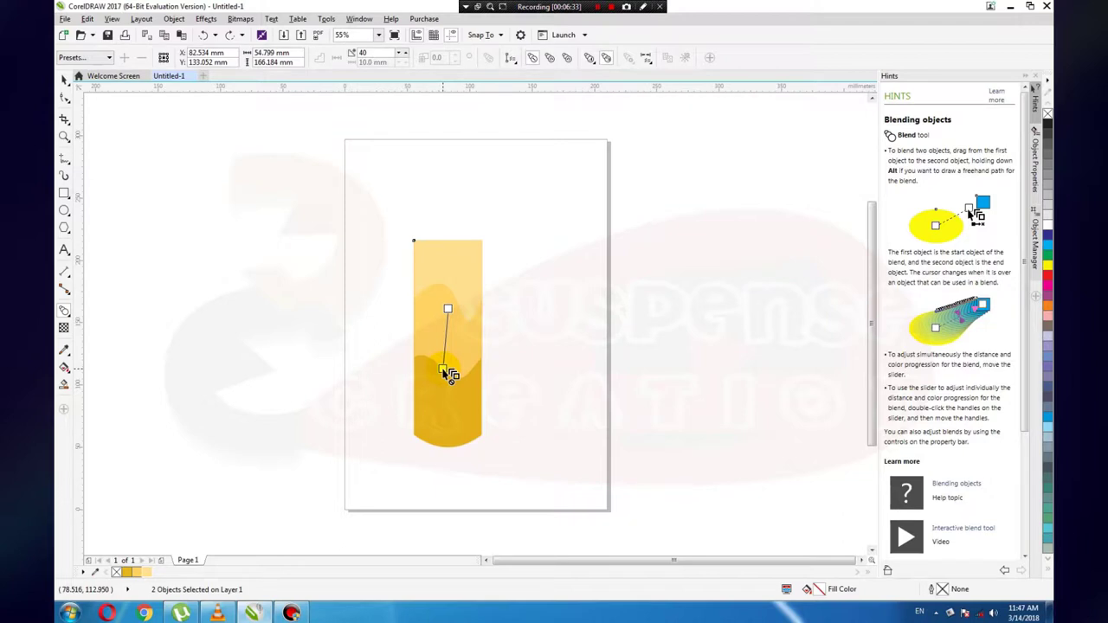
pyautogui.moveTo(444, 372); pyautogui.dragTo(448, 380)
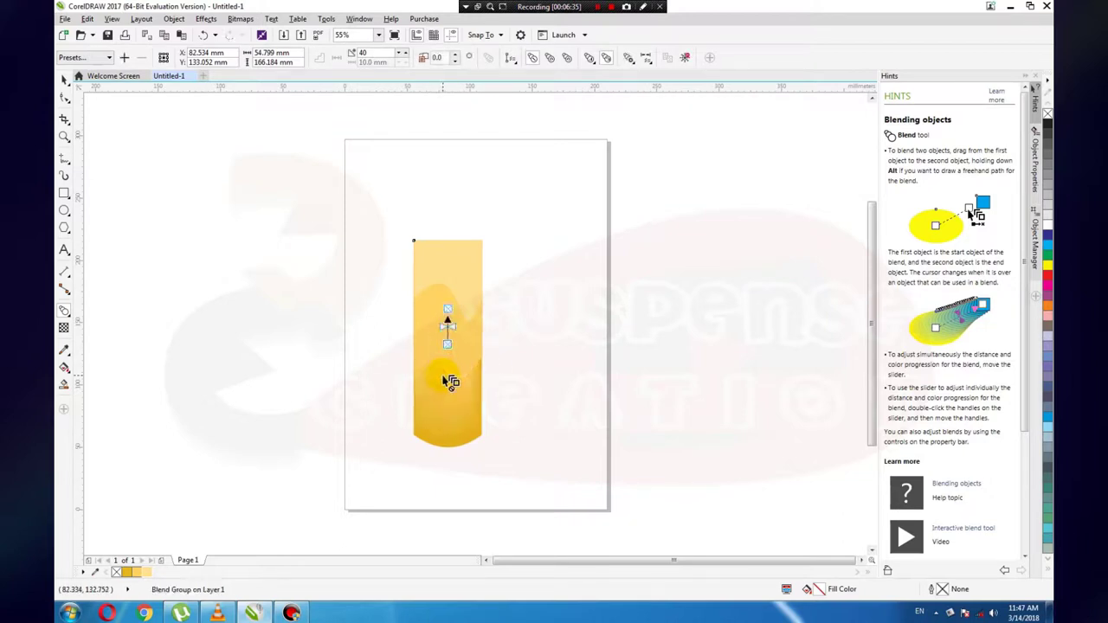
pyautogui.hotkey('ctrl', 'z')
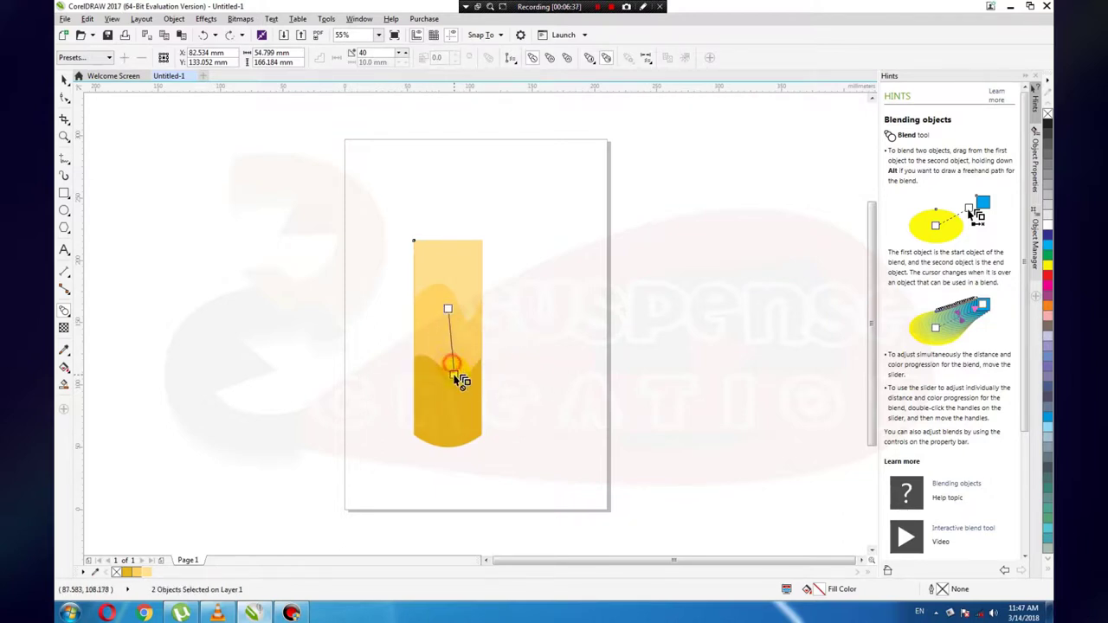
# Redo the blend from the upper shape to the lower one until it forms a smooth gold gradient.
pyautogui.click(443, 322)
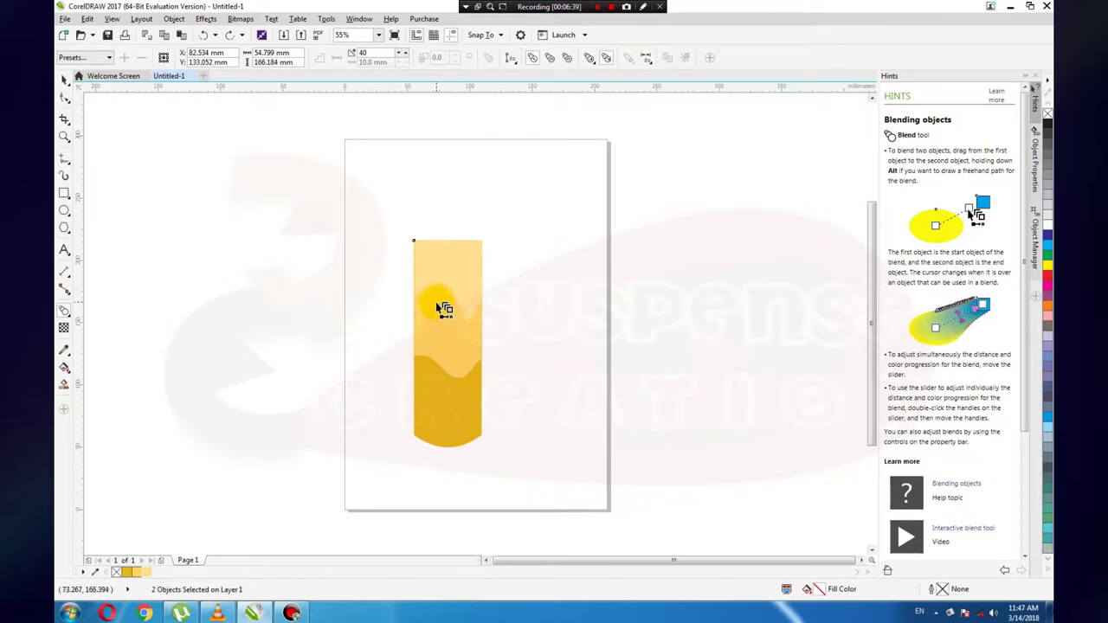
pyautogui.moveTo(444, 359); pyautogui.dragTo(446, 310)
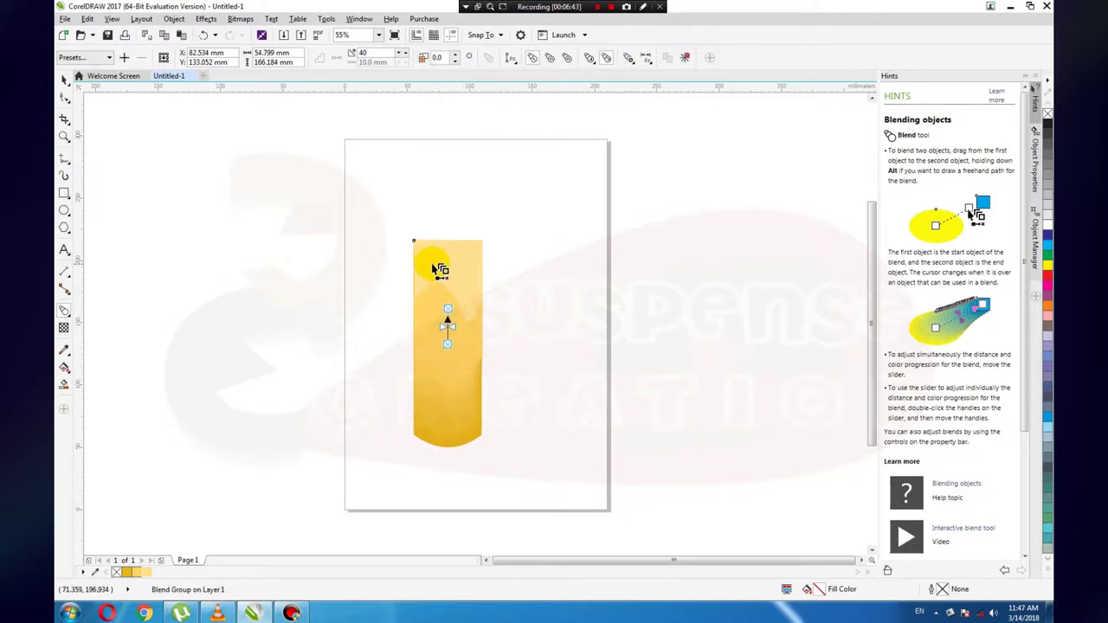
pyautogui.hotkey('ctrl', 'z')
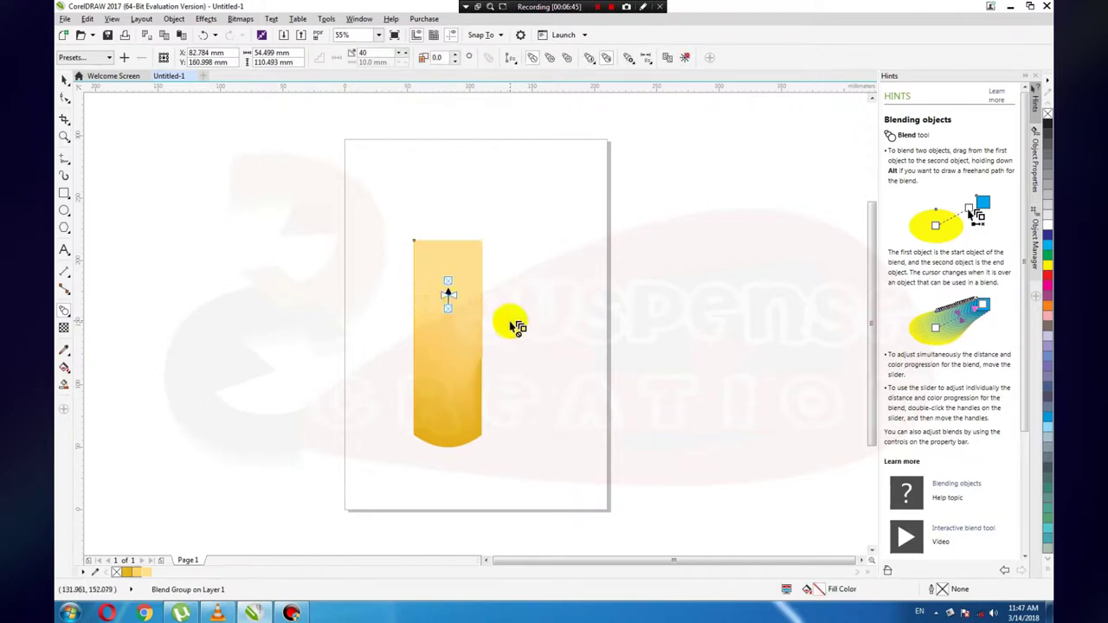
pyautogui.moveTo(450, 279); pyautogui.dragTo(480, 320)
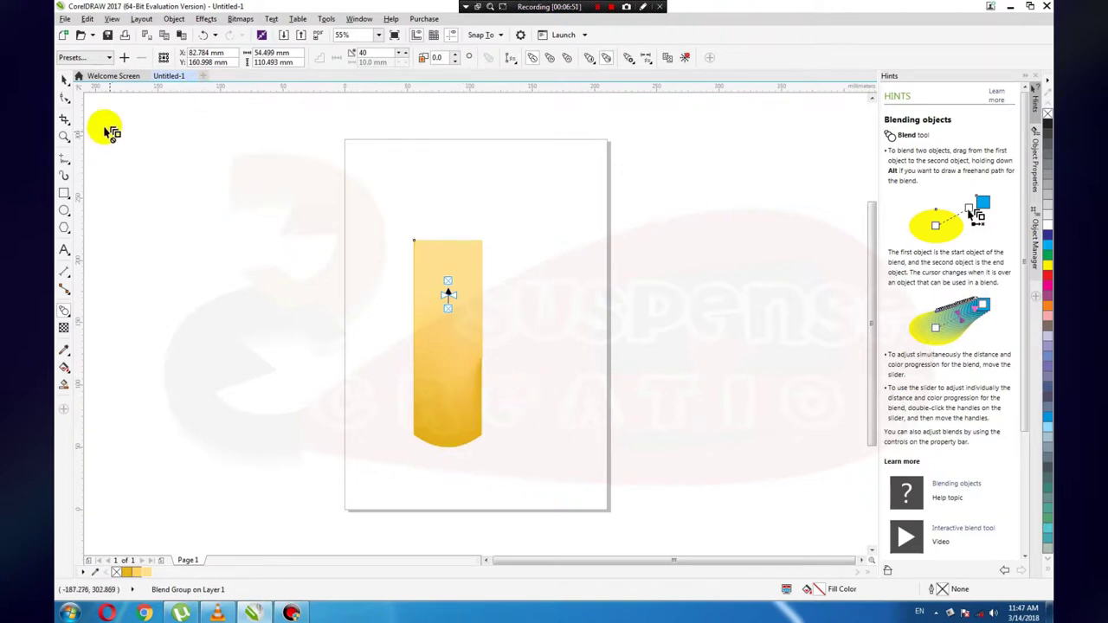
pyautogui.click(65, 80)
pyautogui.click(539, 248)
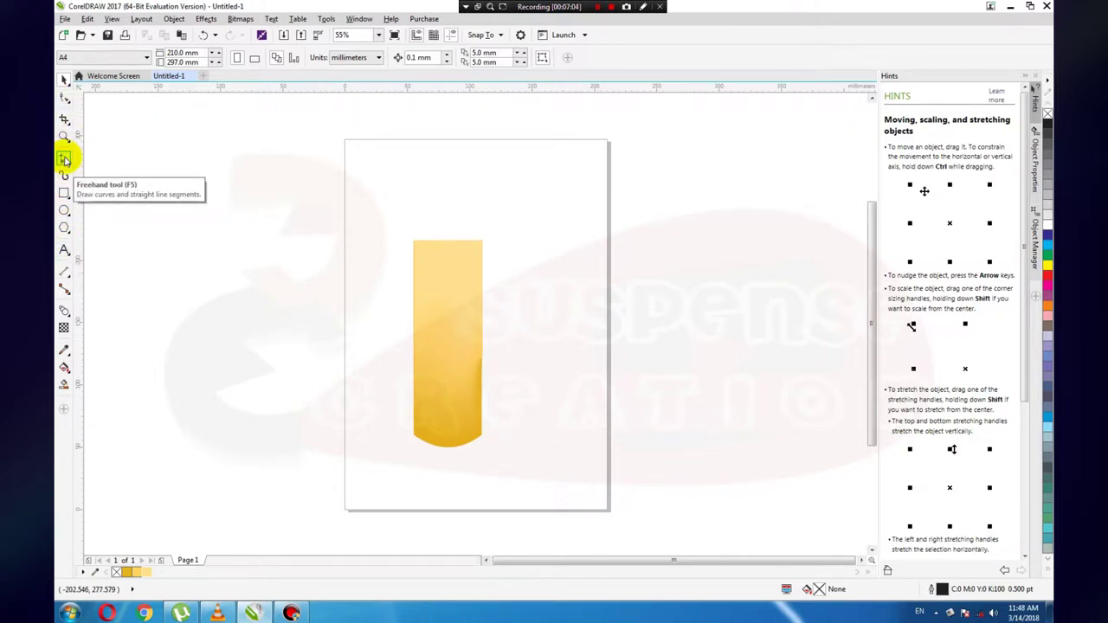
# Draw a closed three-point triangle to the right of the candle with the Freehand tool.
pyautogui.click(64, 160)
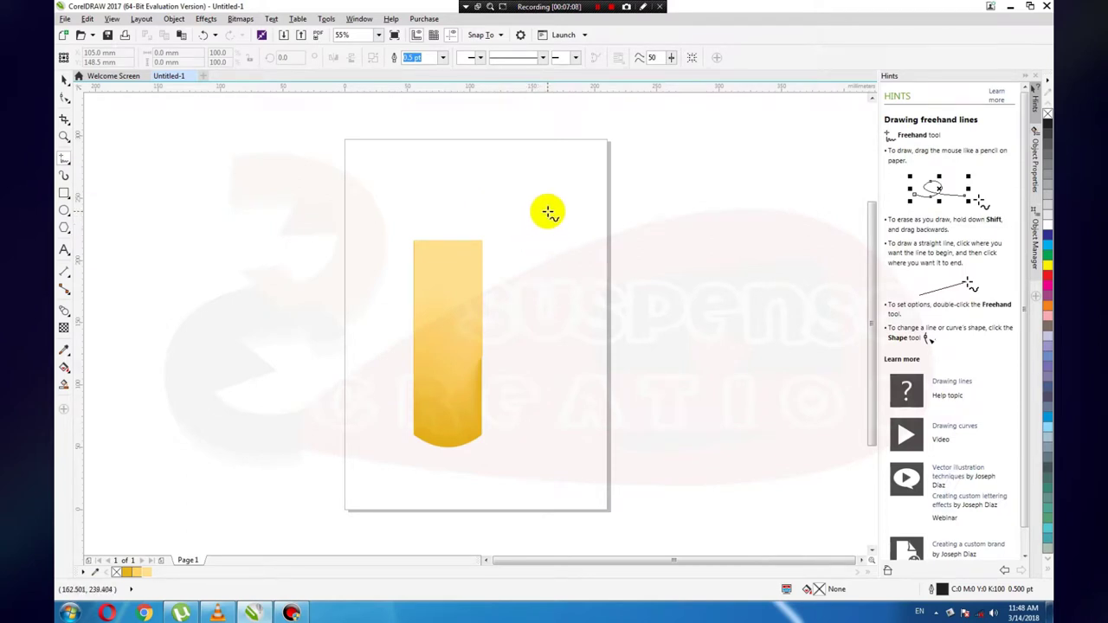
pyautogui.click(554, 208)
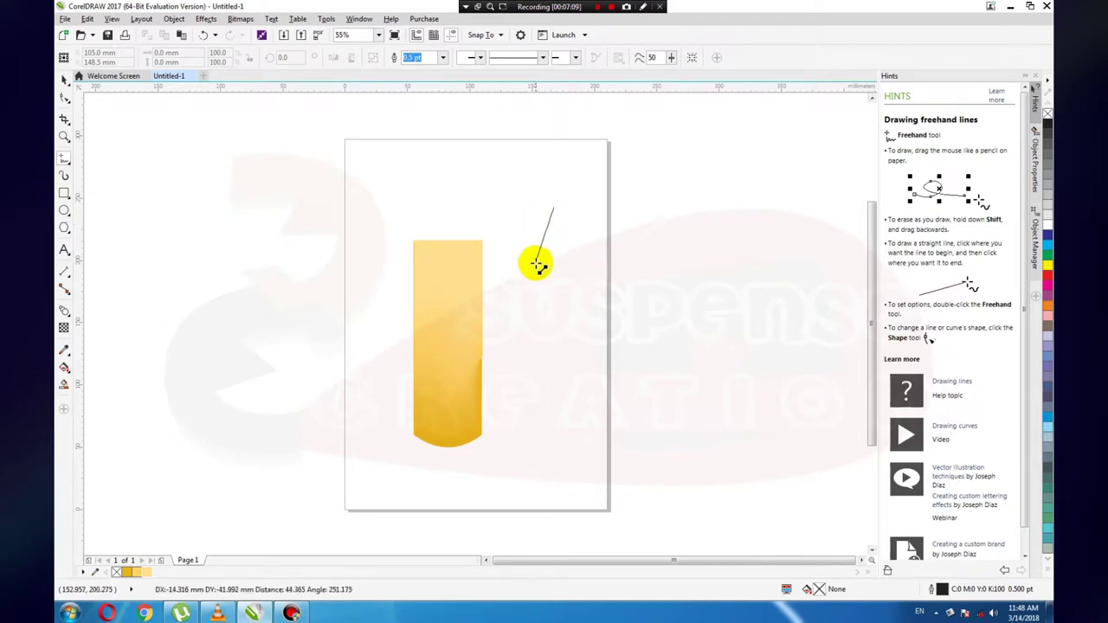
pyautogui.click(517, 317)
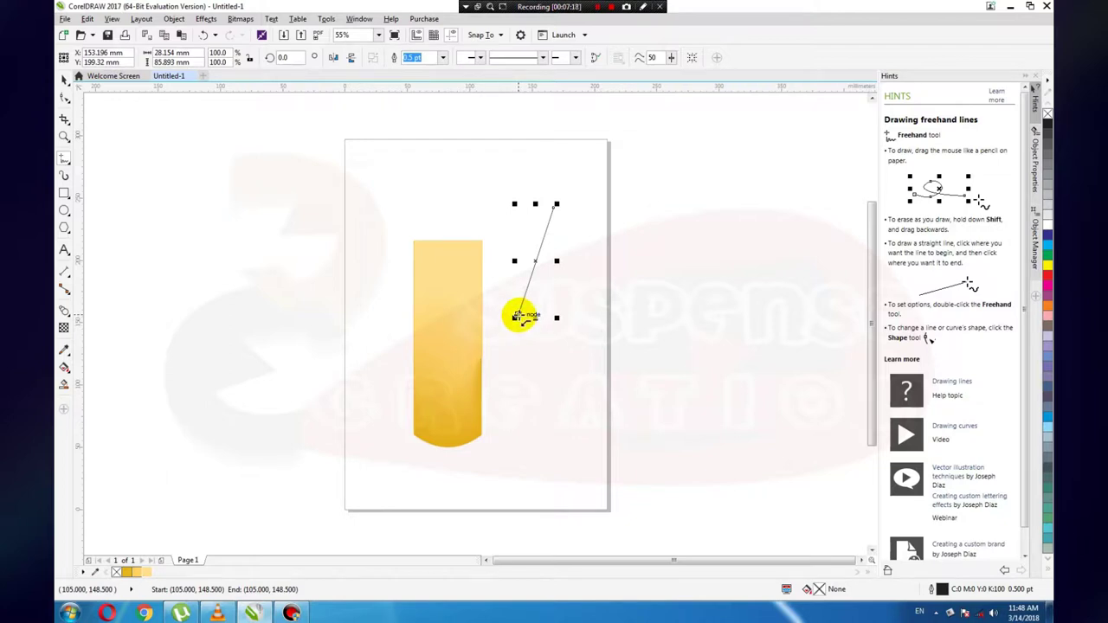
pyautogui.click(603, 317)
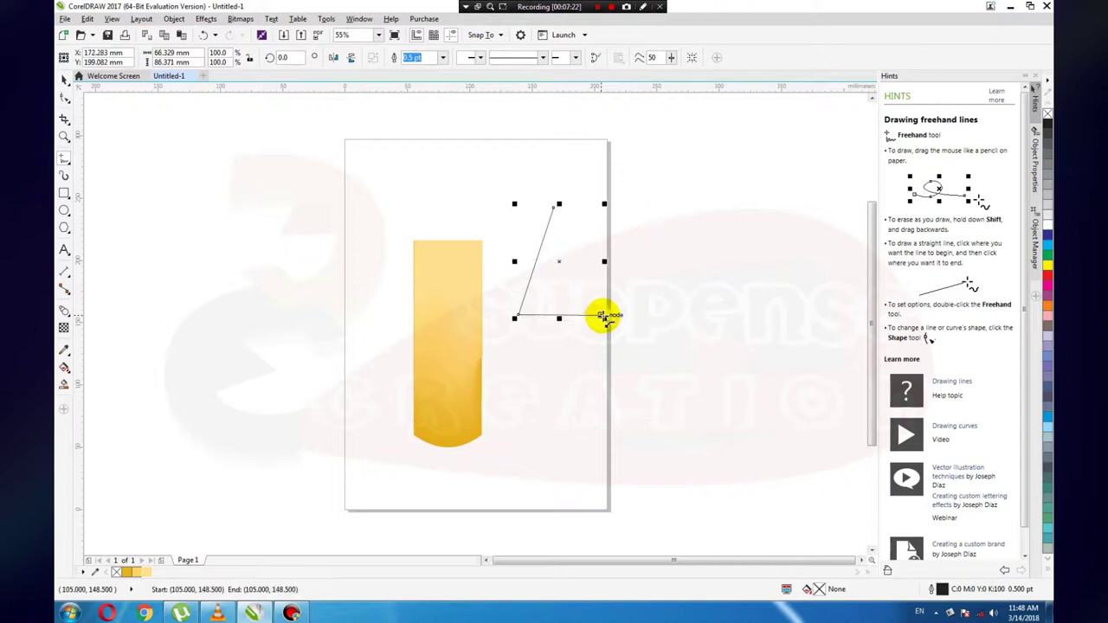
pyautogui.click(601, 314)
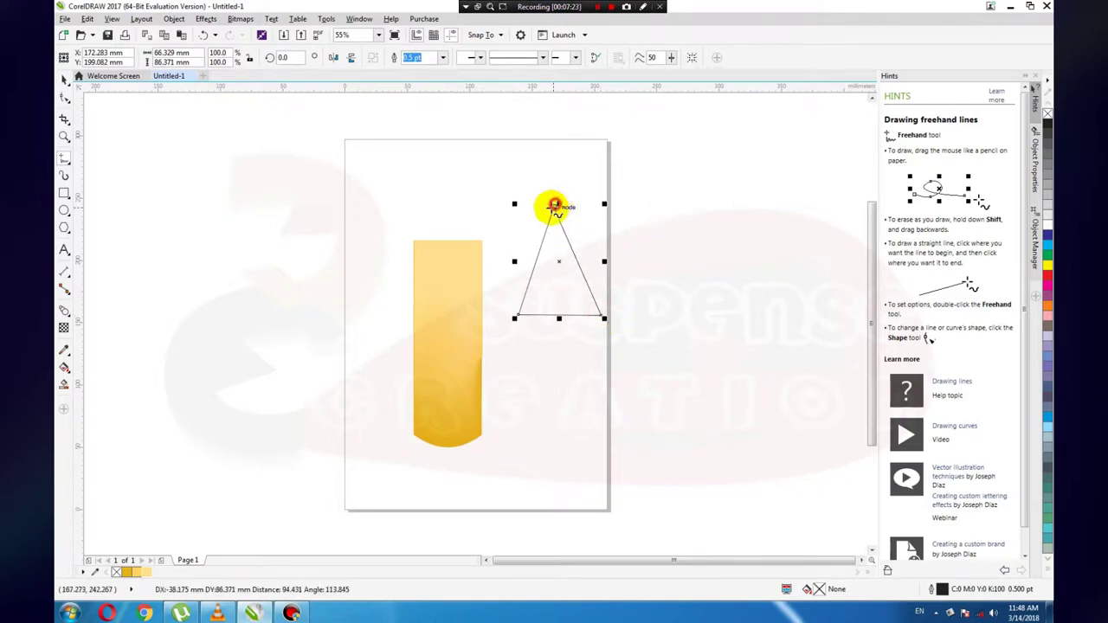
pyautogui.click(554, 205)
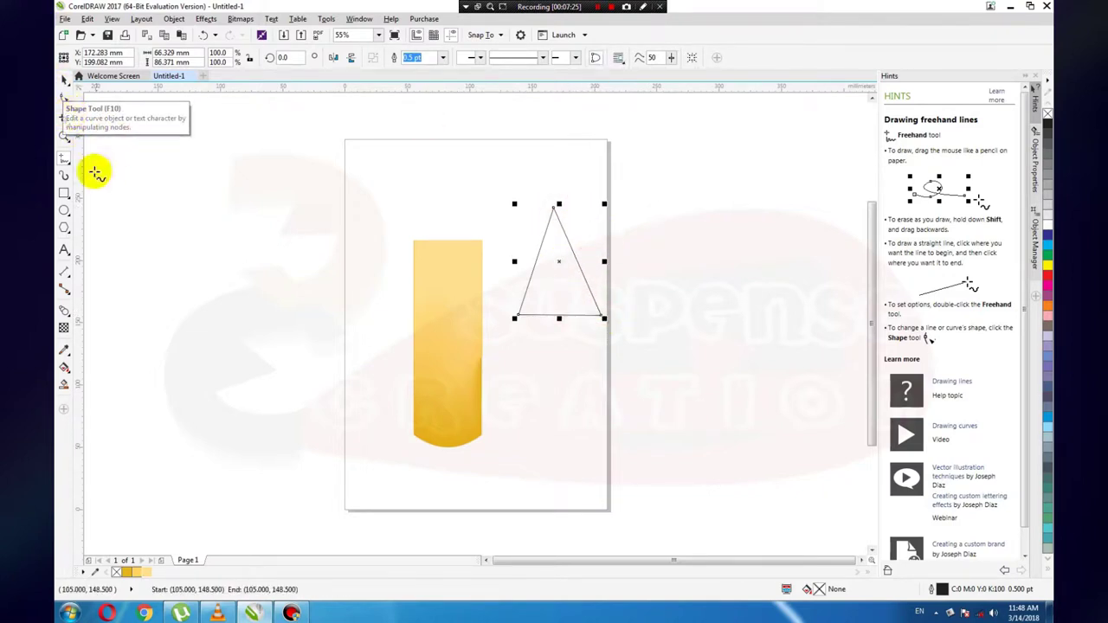
pyautogui.click(65, 79)
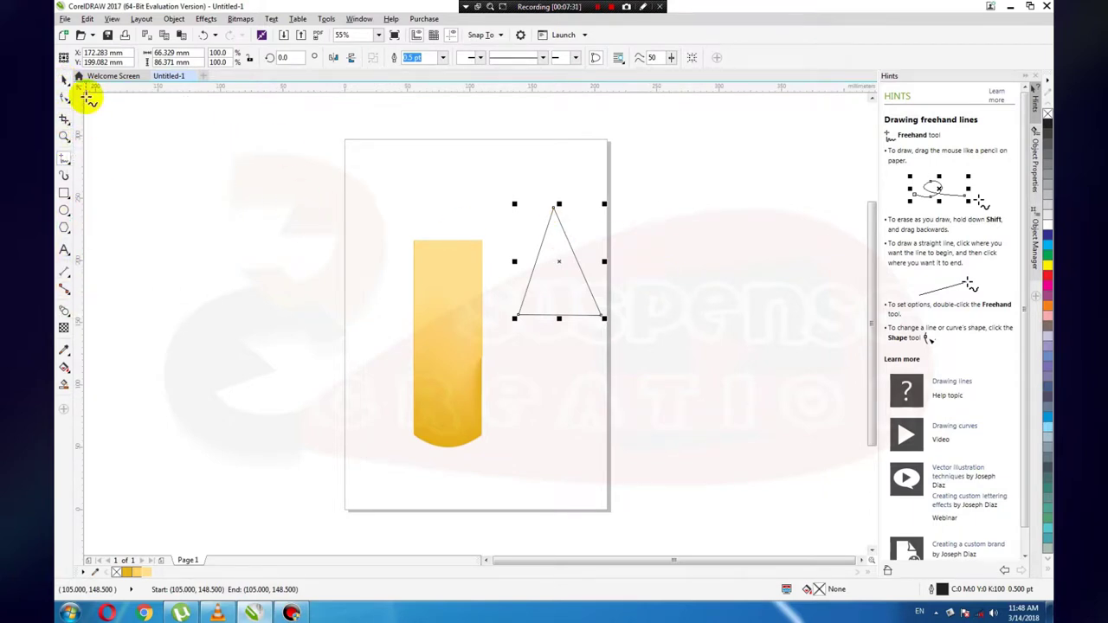
pyautogui.click(65, 97)
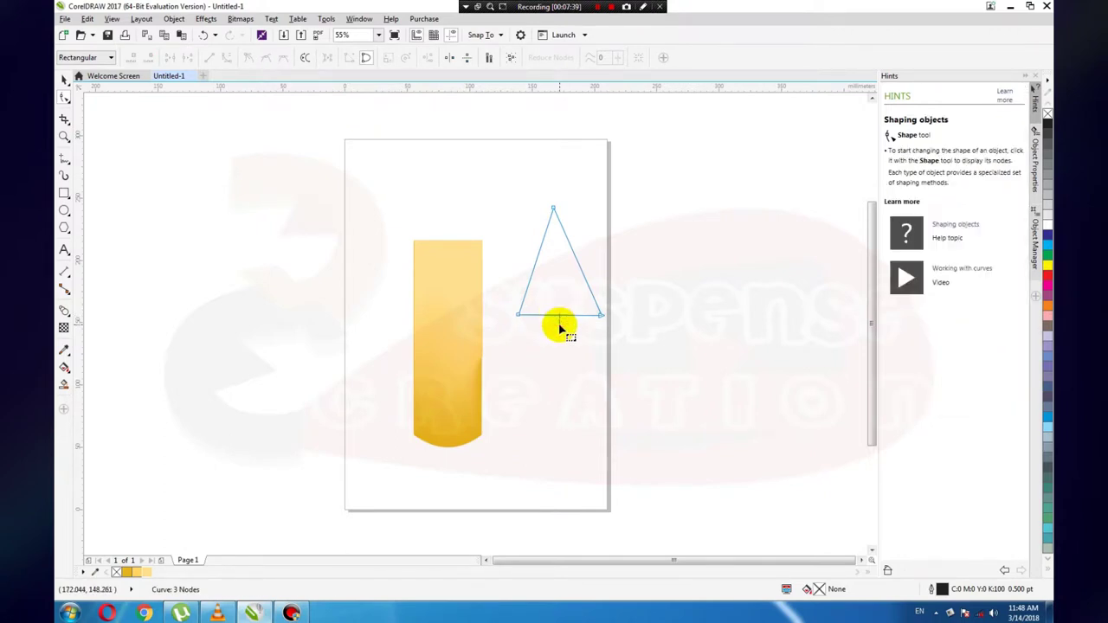
# Convert the triangle's base to a curve and bend it downward.
pyautogui.rightClick(554, 317)
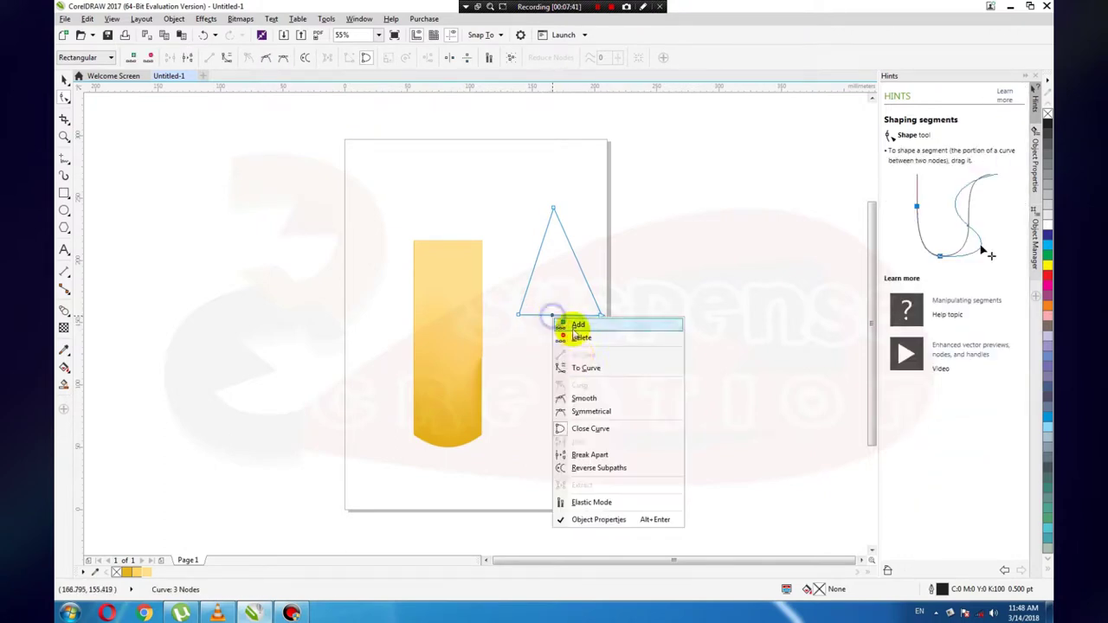
pyautogui.click(585, 369)
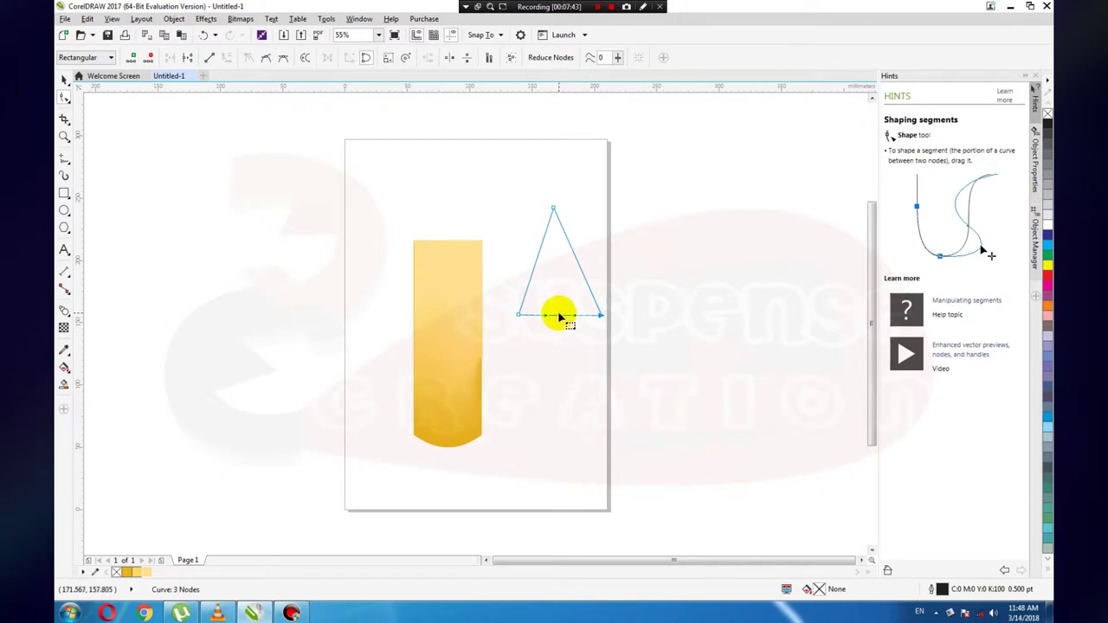
pyautogui.click(560, 317)
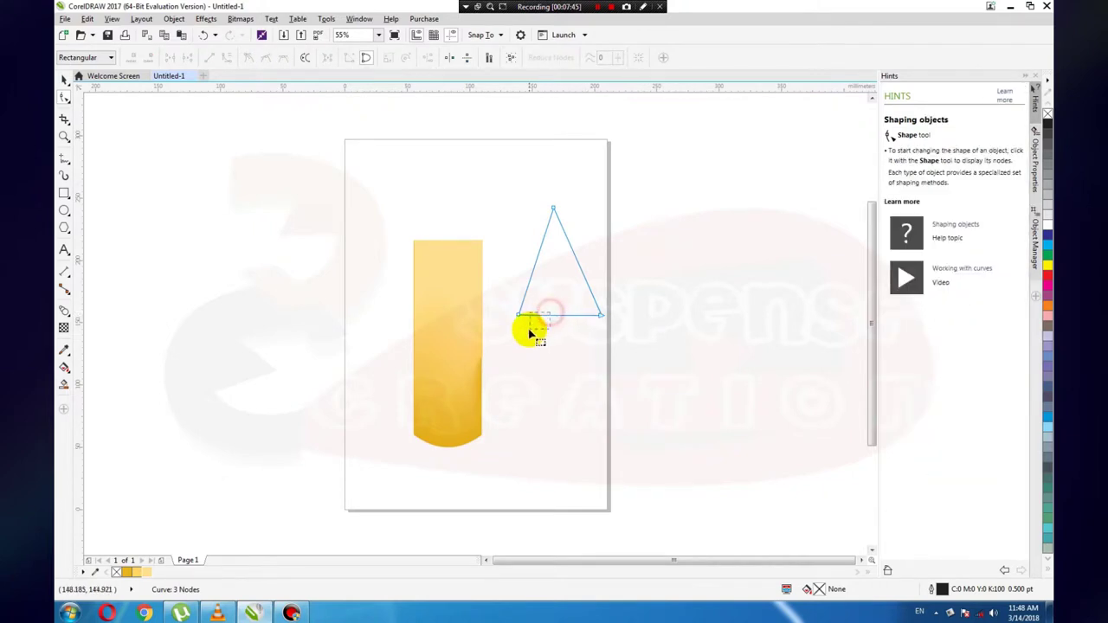
pyautogui.moveTo(517, 315); pyautogui.dragTo(521, 309)
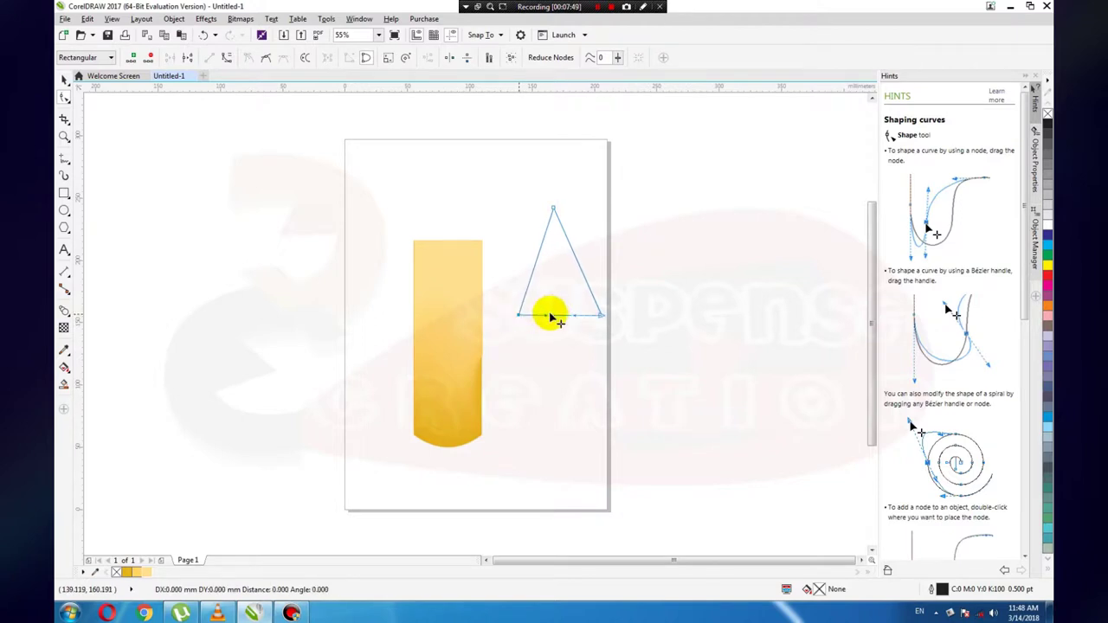
pyautogui.moveTo(558, 317); pyautogui.dragTo(560, 364)
pyautogui.moveTo(601, 315); pyautogui.dragTo(597, 318)
# Delete both corner nodes and slim the shape into a one-node teardrop.
pyautogui.doubleClick(594, 317)
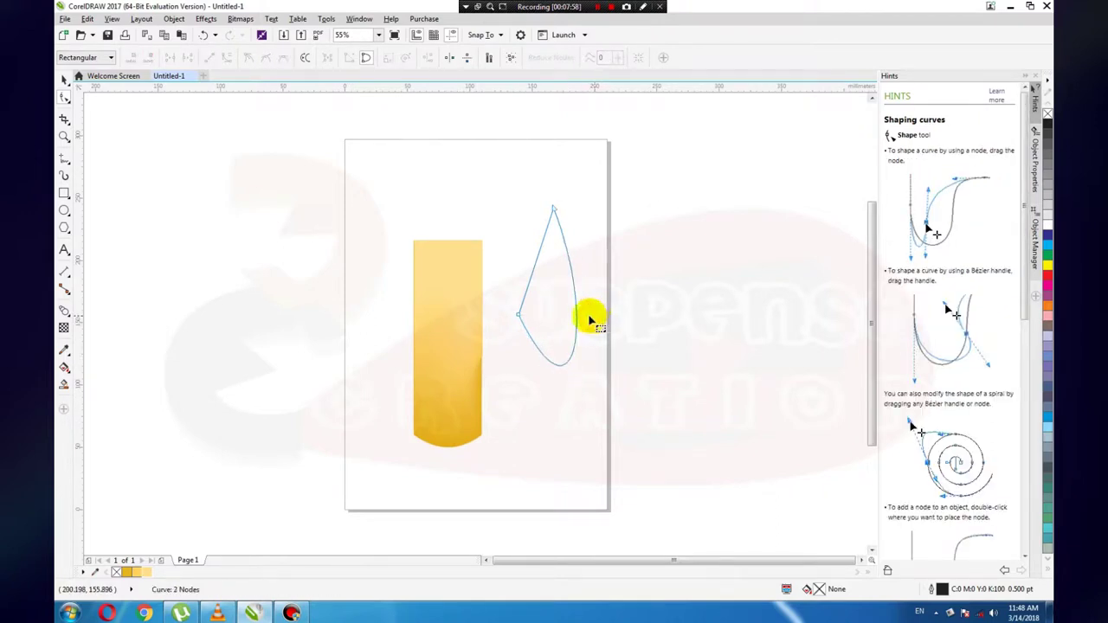
pyautogui.doubleClick(521, 315)
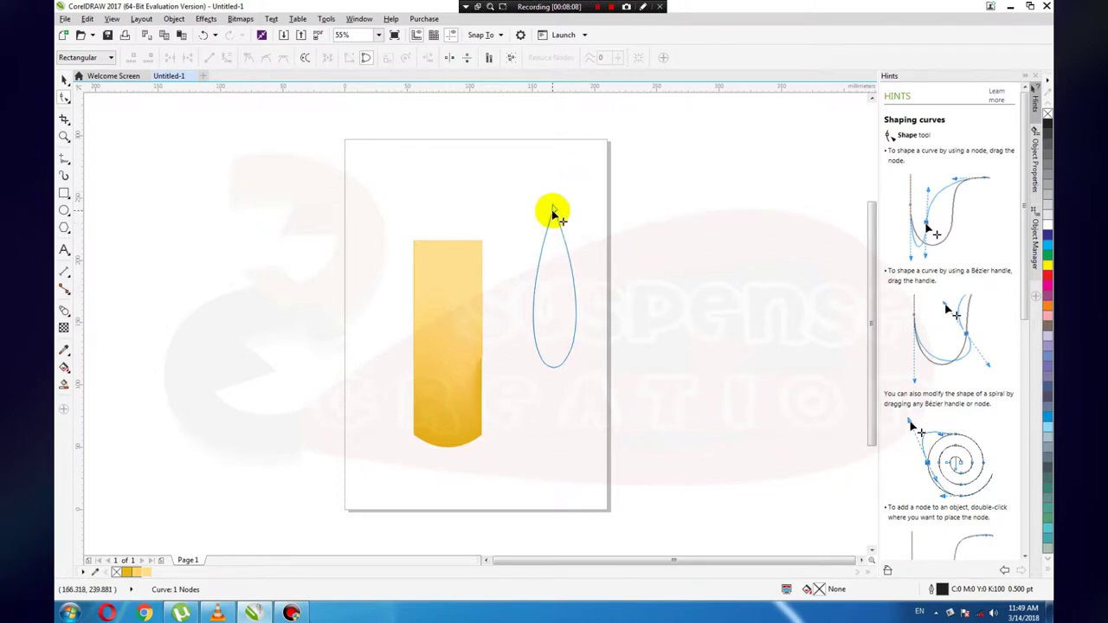
pyautogui.moveTo(556, 219); pyautogui.dragTo(563, 223)
pyautogui.click(64, 78)
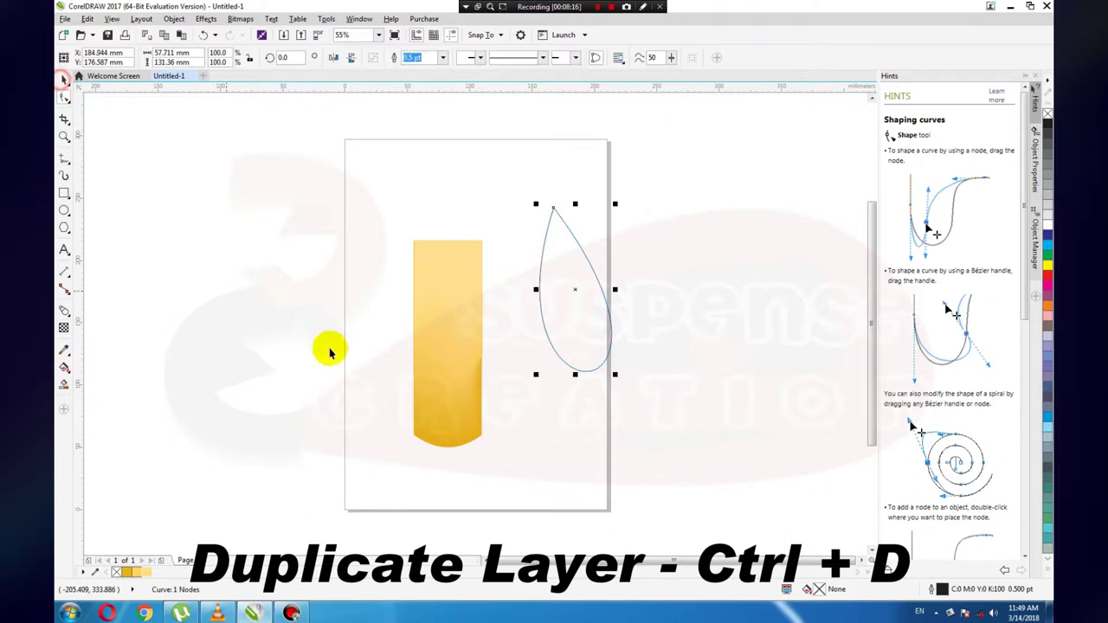
pyautogui.click(579, 289)
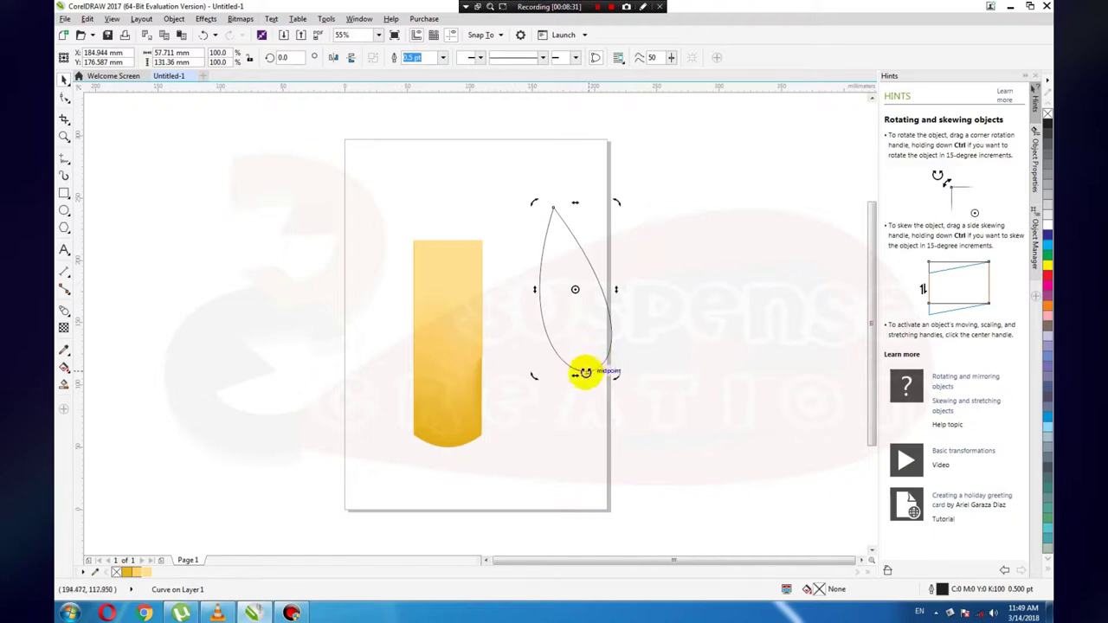
pyautogui.click(576, 330)
pyautogui.click(63, 121)
pyautogui.click(63, 99)
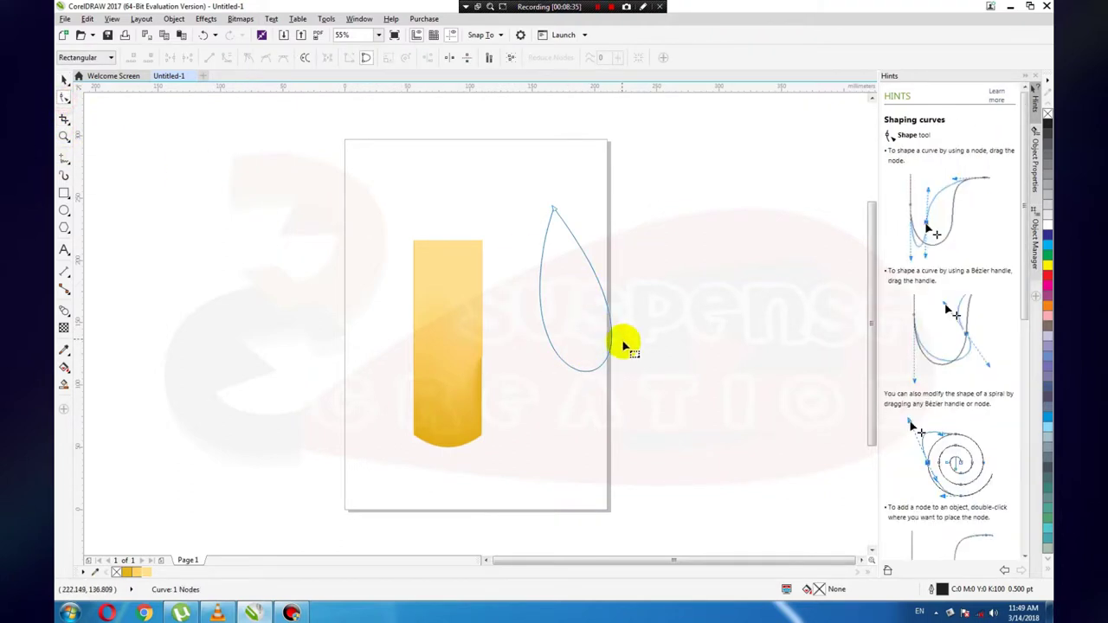
# Undo the straight-line node change and reshape the teardrop's lower curve.
pyautogui.click(577, 371)
pyautogui.rightClick(578, 371)
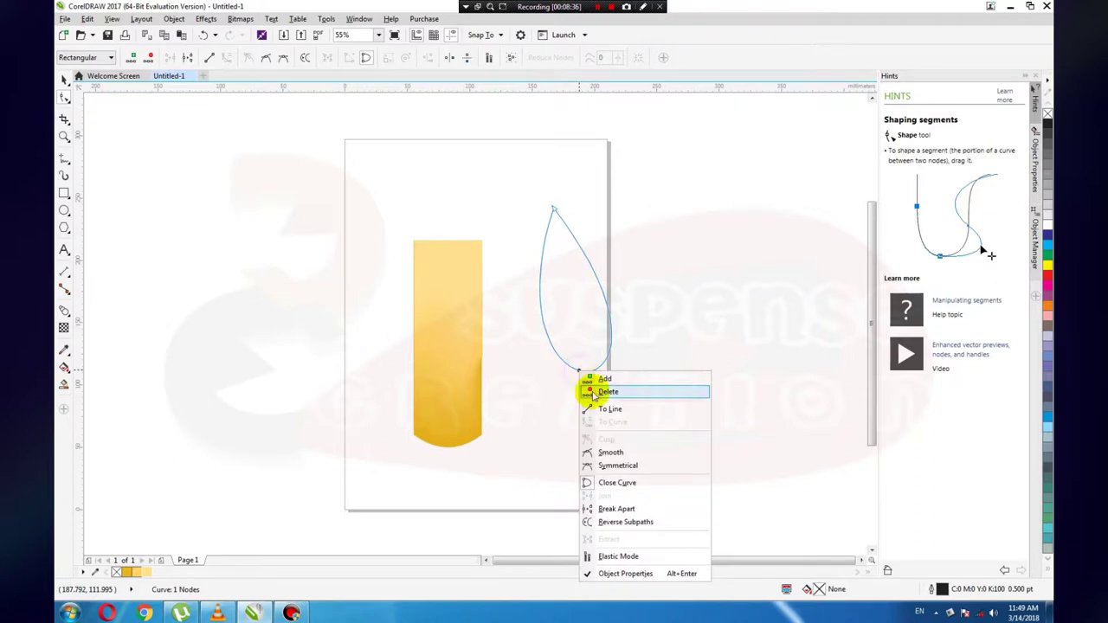
pyautogui.click(597, 452)
pyautogui.hotkey('ctrl', 'z')
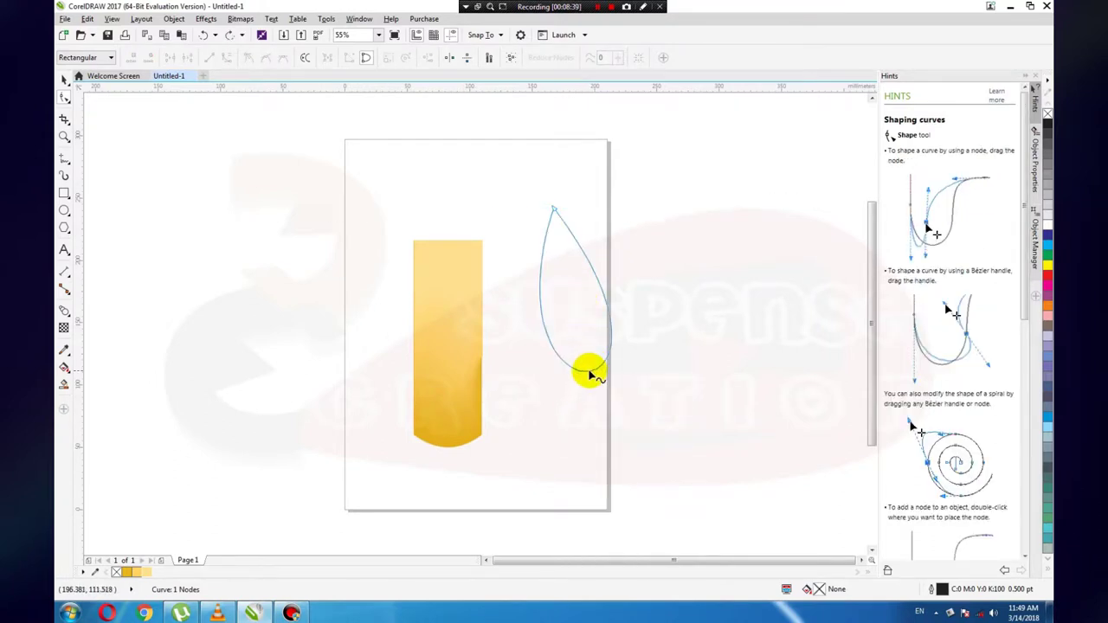
pyautogui.moveTo(587, 376); pyautogui.dragTo(603, 369)
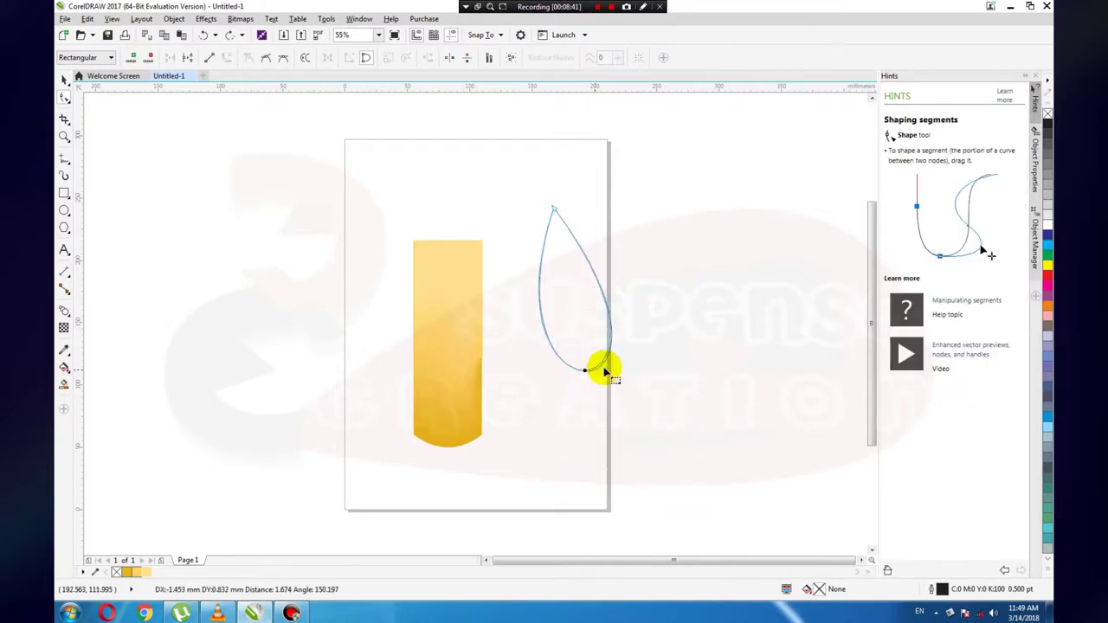
pyautogui.click(604, 370)
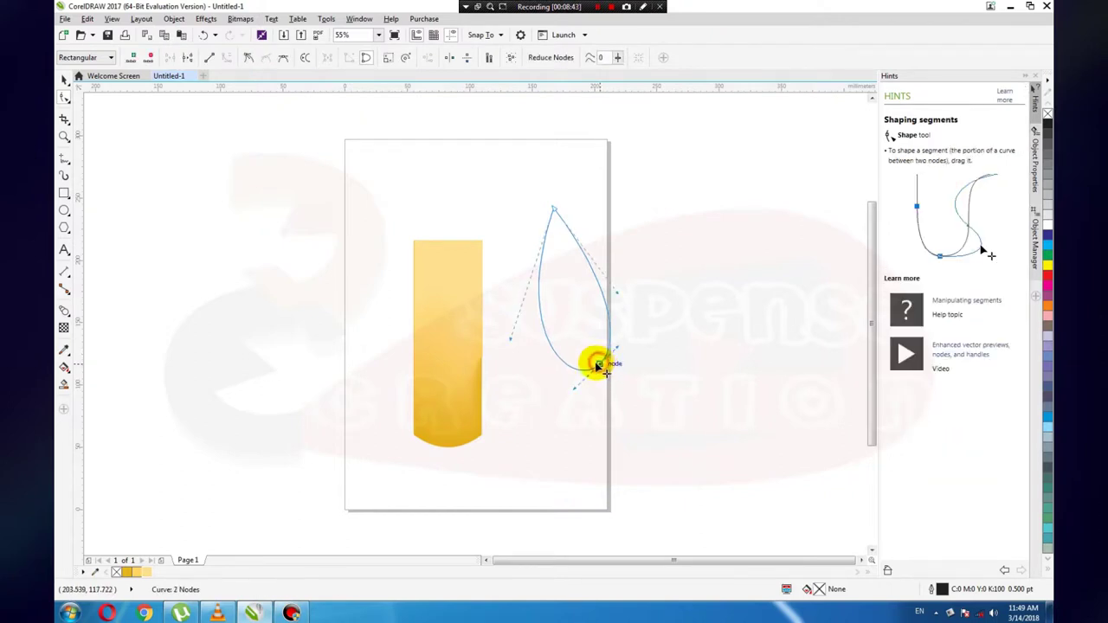
pyautogui.click(556, 352)
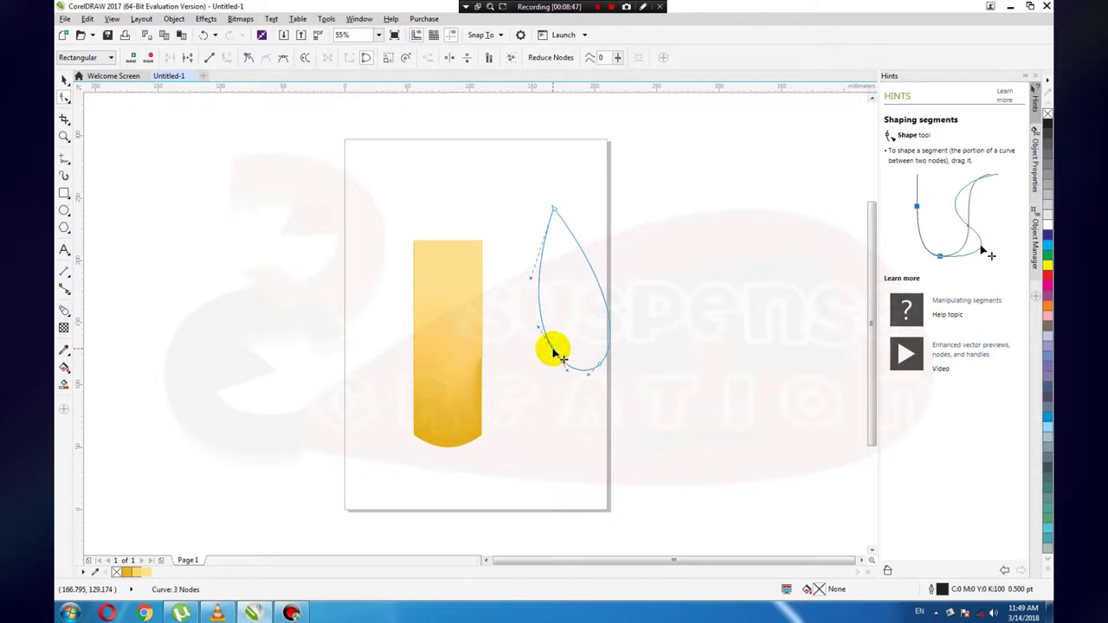
pyautogui.moveTo(557, 350); pyautogui.dragTo(574, 356)
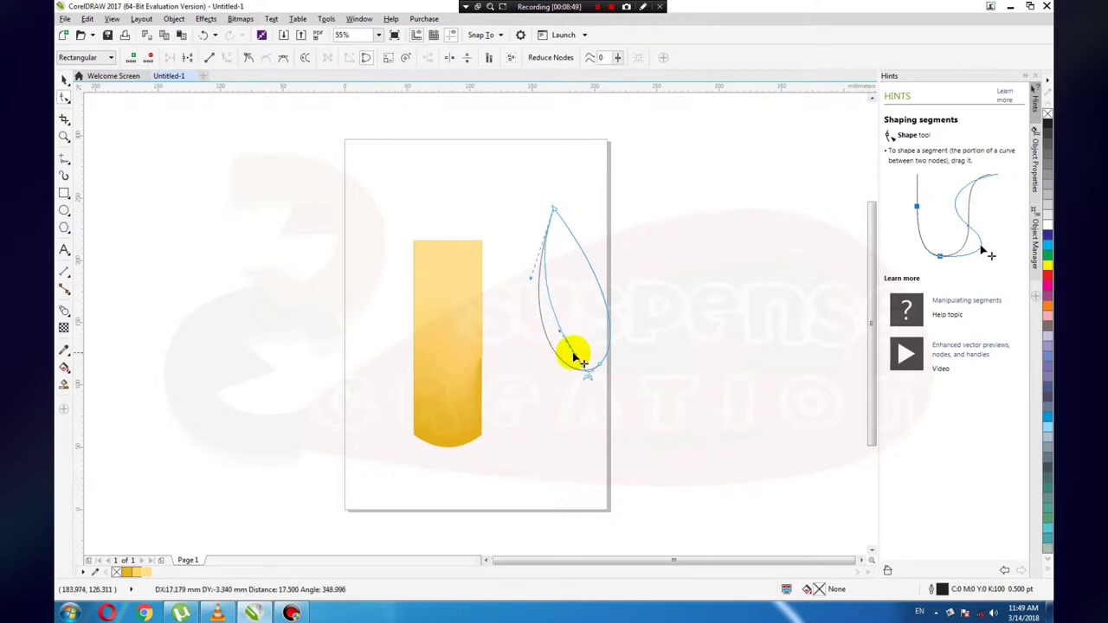
pyautogui.moveTo(573, 356); pyautogui.dragTo(569, 351)
# Add nodes on the right side and near the top, reshaping into a sharp-tipped flame.
pyautogui.doubleClick(609, 317)
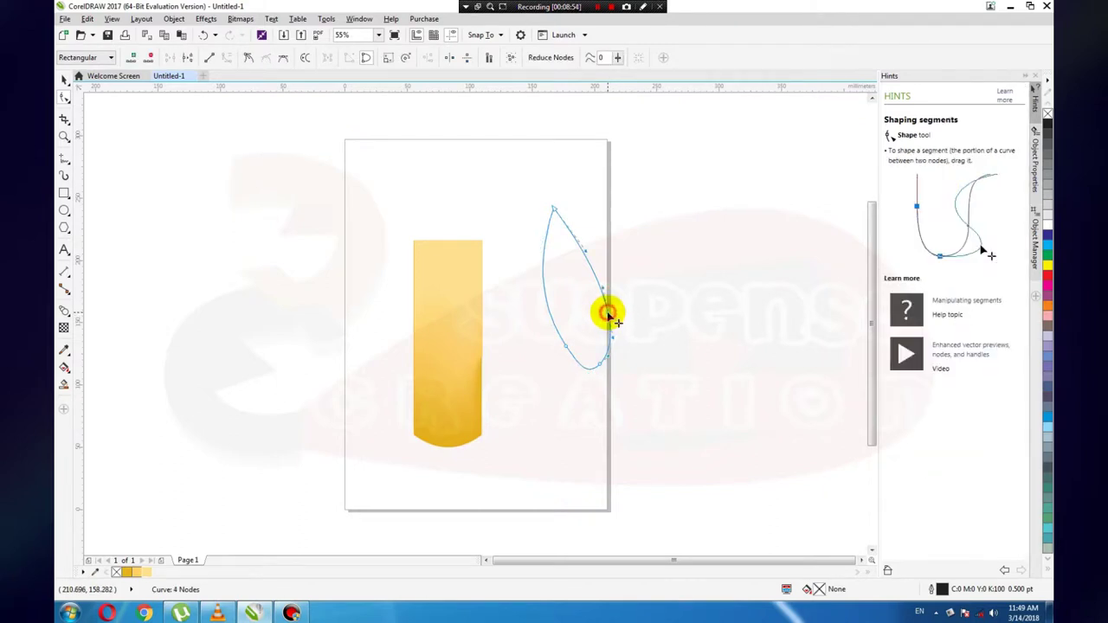
pyautogui.moveTo(609, 319); pyautogui.dragTo(612, 301)
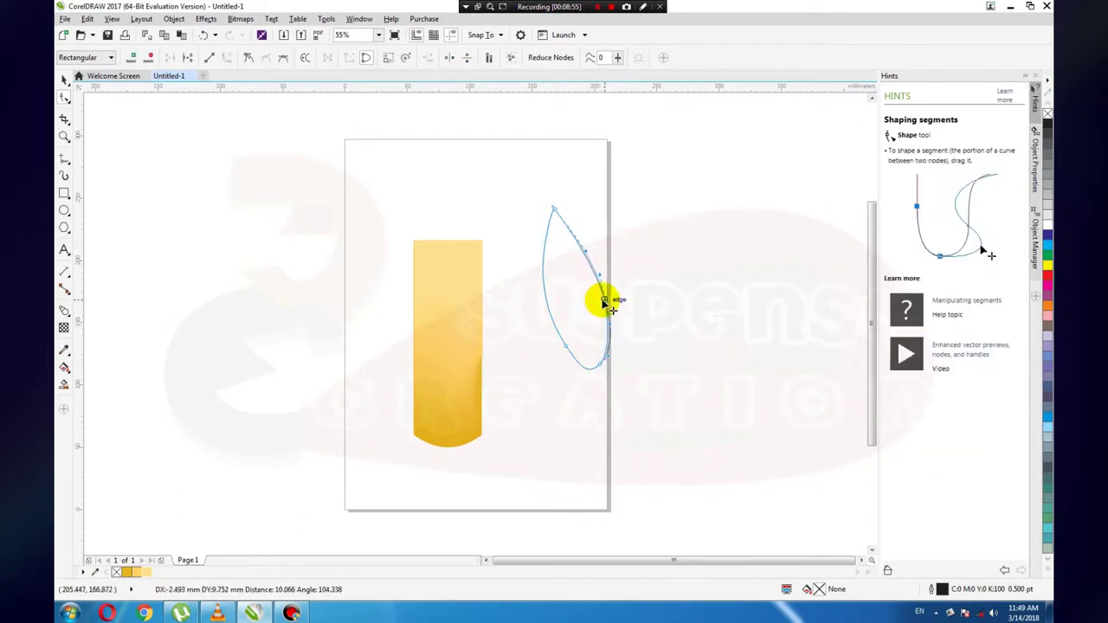
pyautogui.moveTo(604, 297); pyautogui.dragTo(595, 277)
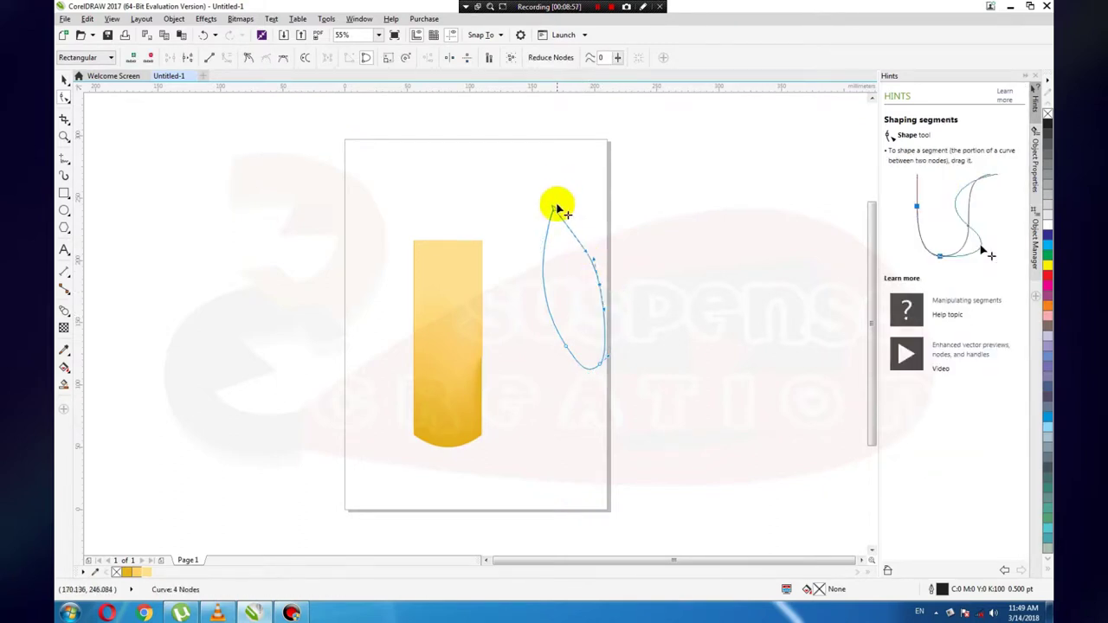
pyautogui.moveTo(552, 211)
pyautogui.mouseDown()
pyautogui.moveTo(567, 216)
pyautogui.moveTo(555, 232)
pyautogui.mouseUp()
pyautogui.doubleClick(551, 222)
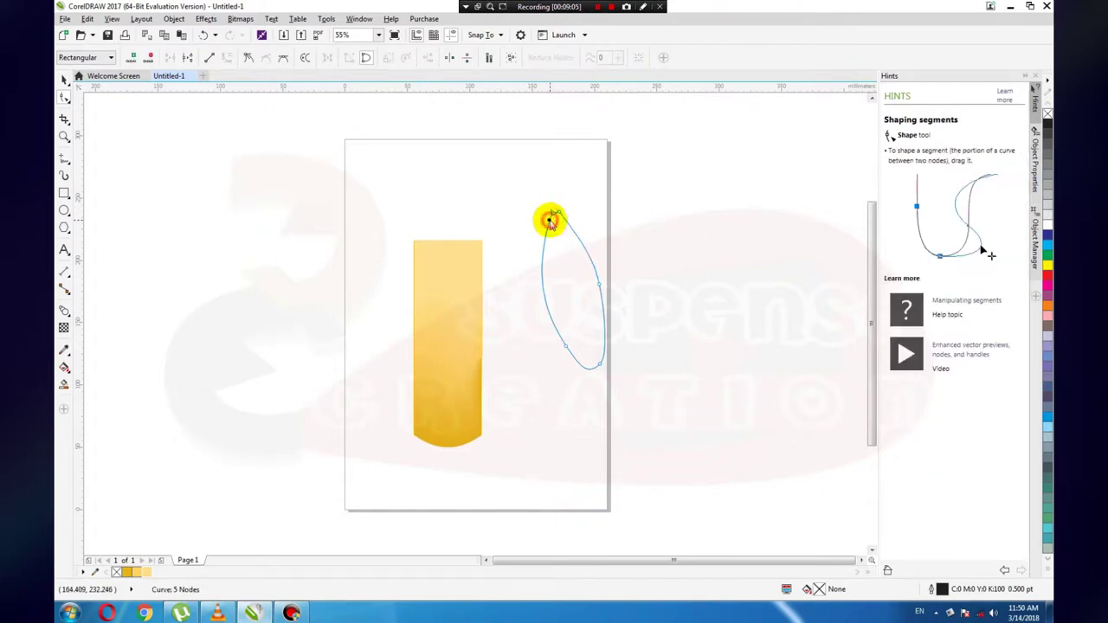
pyautogui.moveTo(551, 222); pyautogui.dragTo(549, 218)
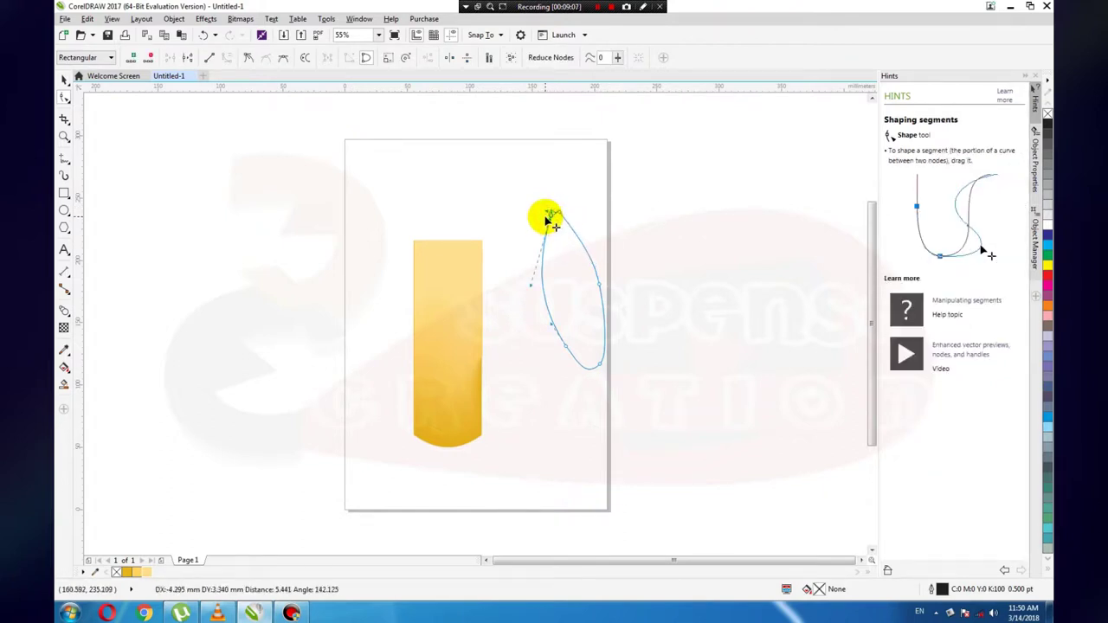
pyautogui.click(67, 76)
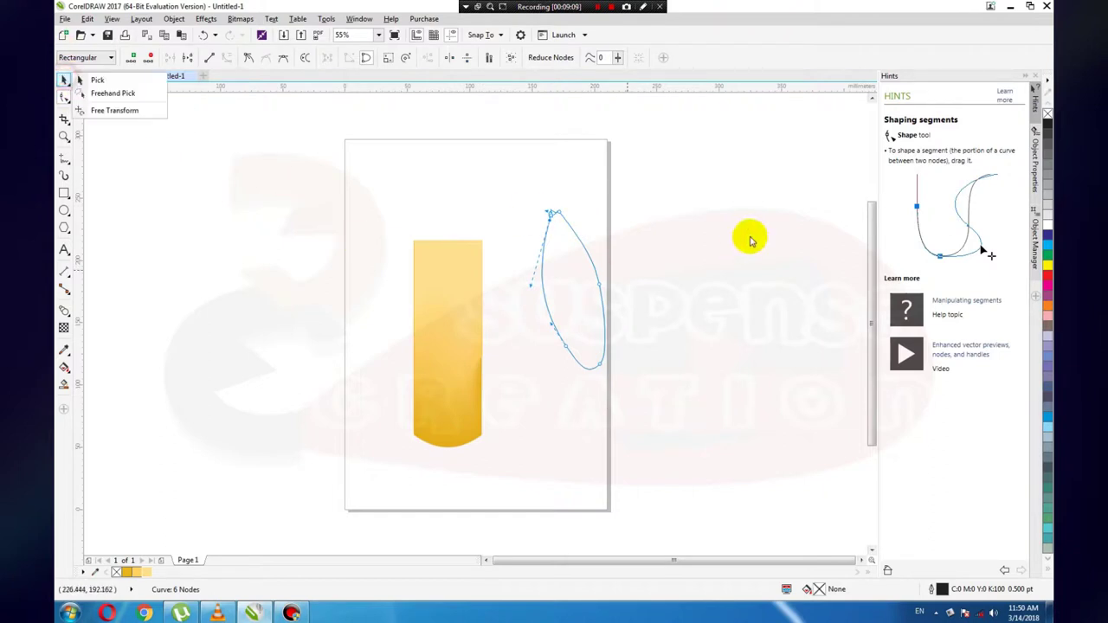
# Reposition the whole flame outline slightly up and to the right.
pyautogui.click(583, 194)
pyautogui.click(64, 76)
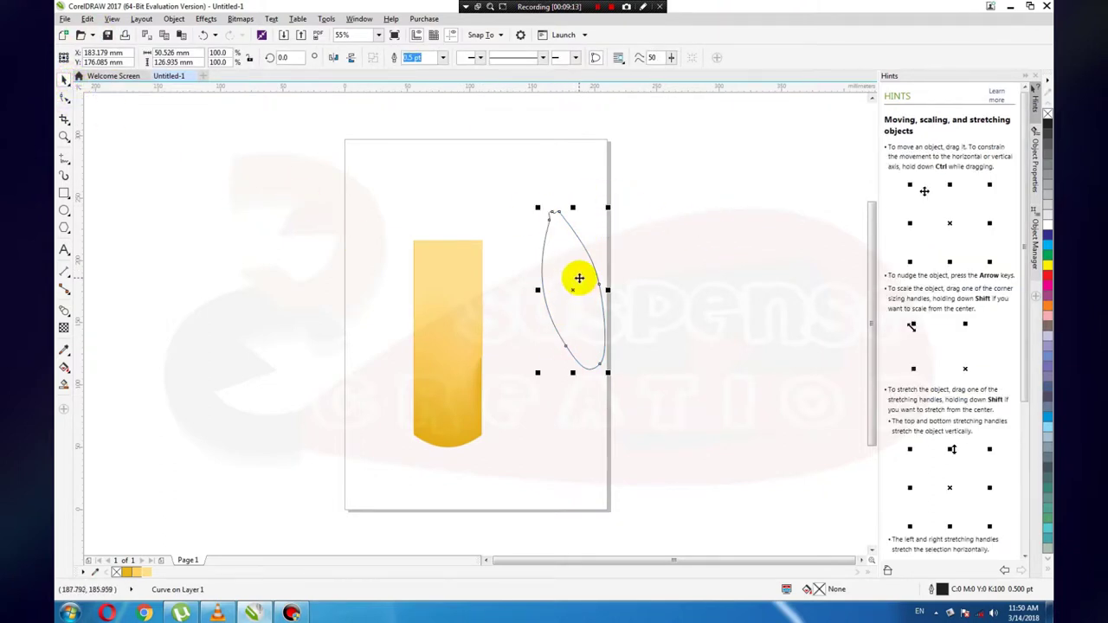
pyautogui.moveTo(579, 278); pyautogui.dragTo(585, 259)
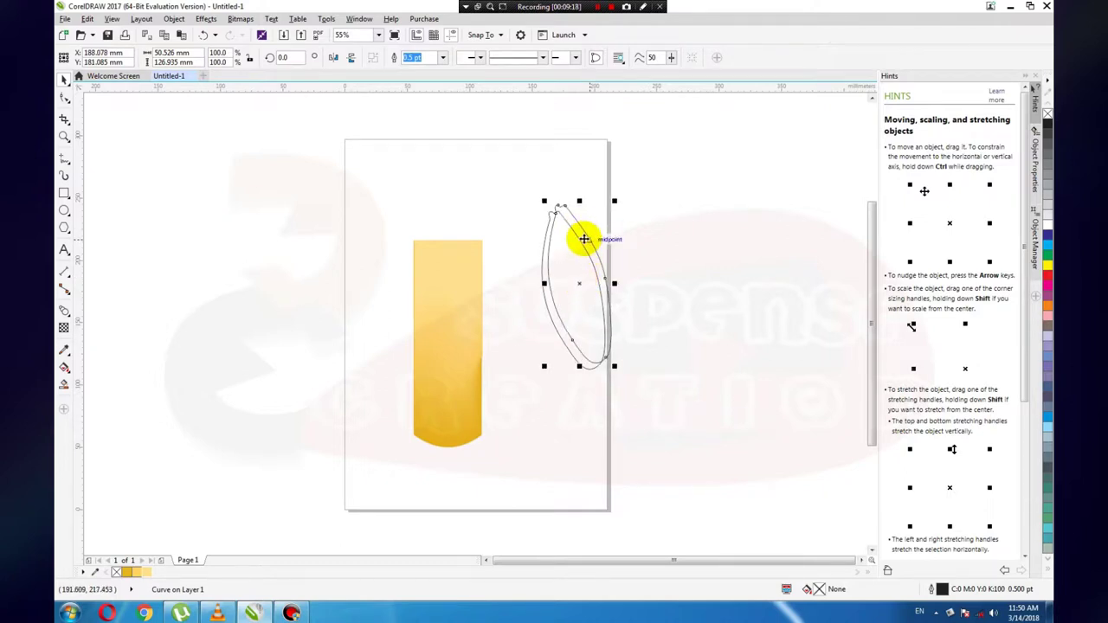
pyautogui.moveTo(585, 239); pyautogui.dragTo(586, 259)
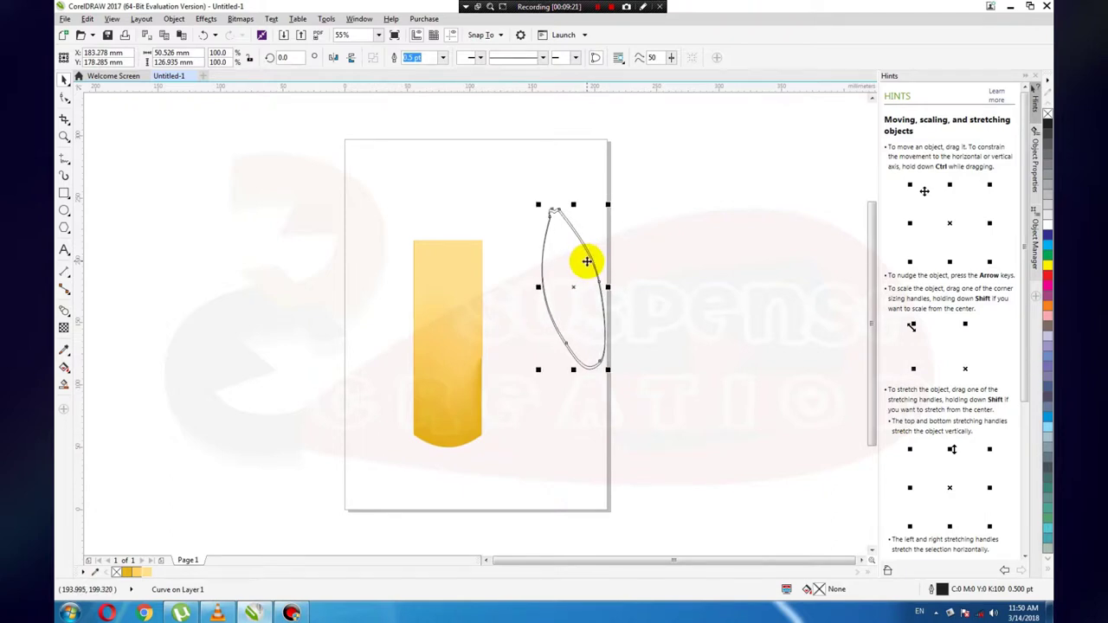
# Create progressively smaller nested copies of the flame meeting at its tip, then select all six.
pyautogui.moveTo(608, 204); pyautogui.dragTo(594, 234)
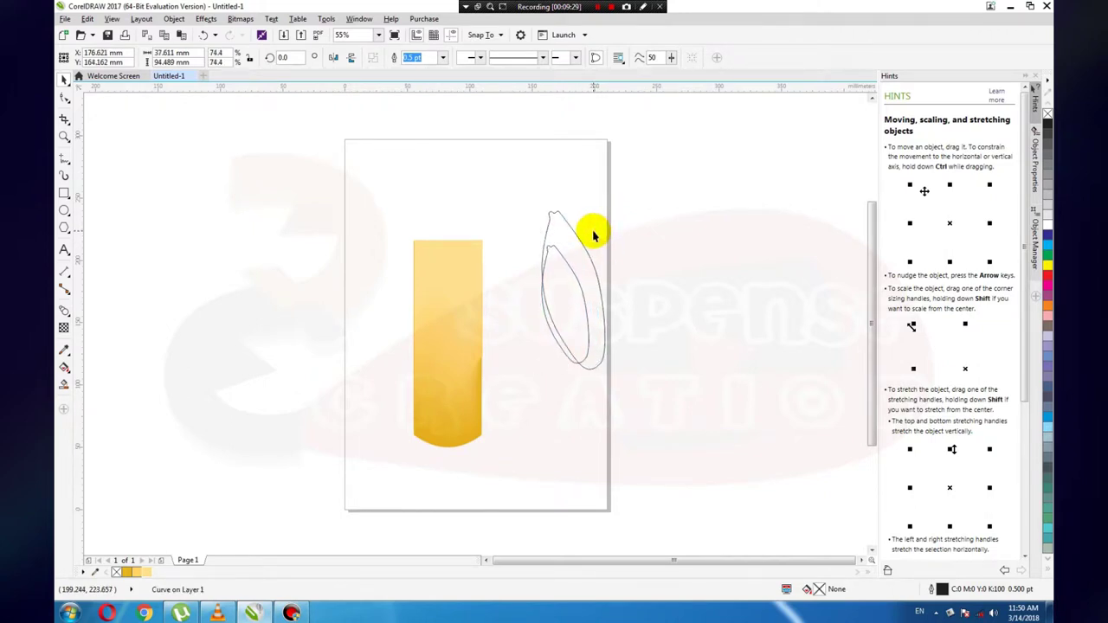
pyautogui.moveTo(572, 262); pyautogui.dragTo(577, 244)
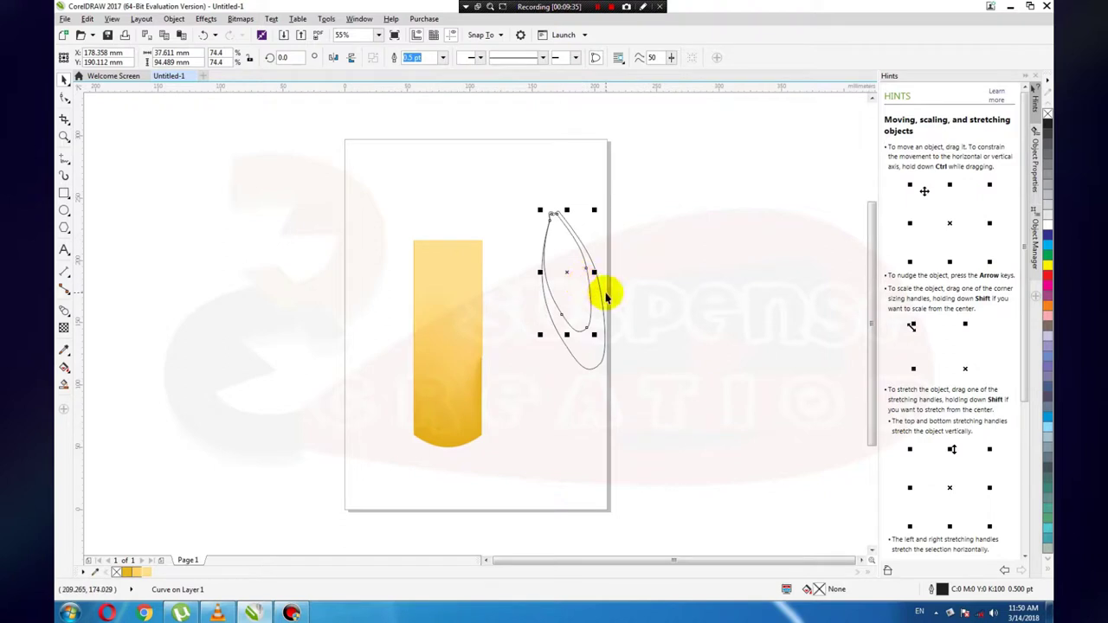
pyautogui.moveTo(606, 295)
pyautogui.mouseDown()
pyautogui.moveTo(603, 278)
pyautogui.moveTo(594, 323)
pyautogui.mouseUp()
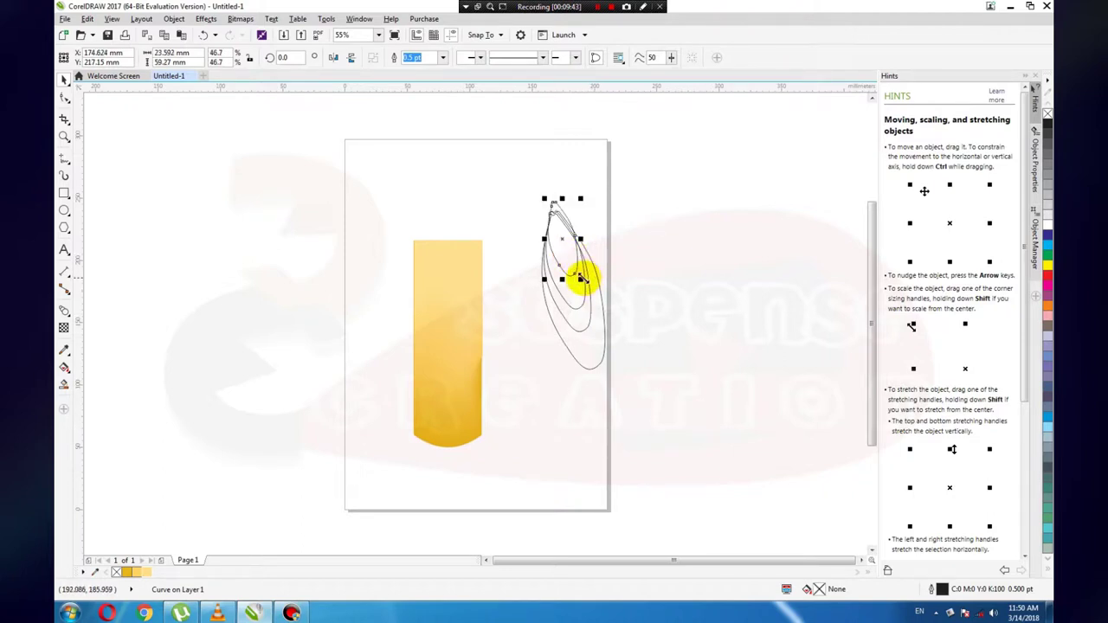
pyautogui.moveTo(580, 278); pyautogui.dragTo(571, 232)
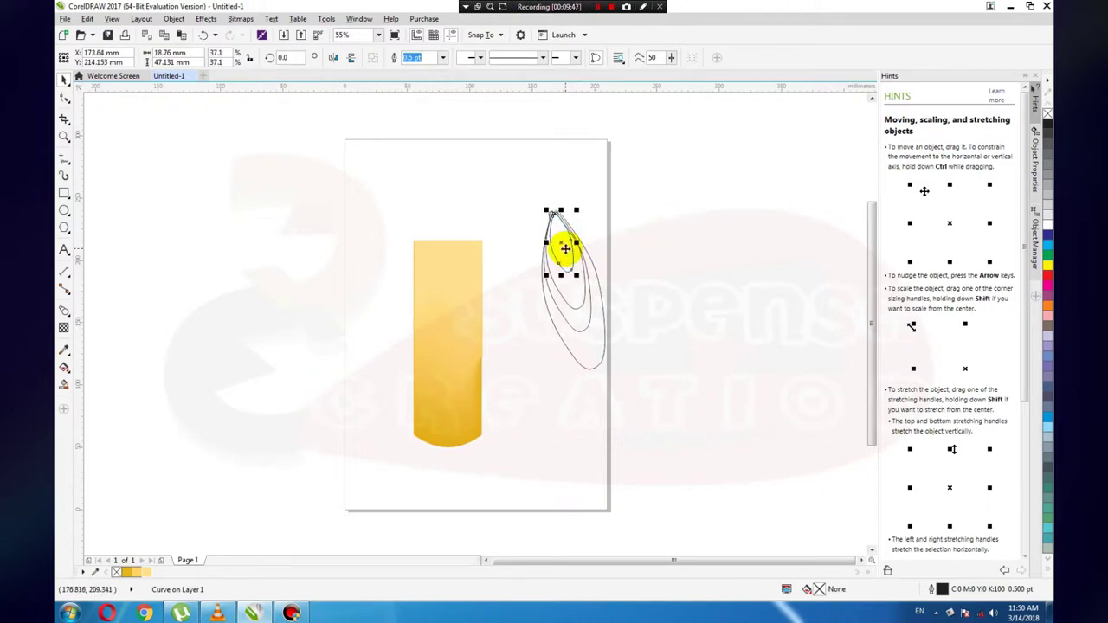
pyautogui.moveTo(575, 267); pyautogui.dragTo(558, 244)
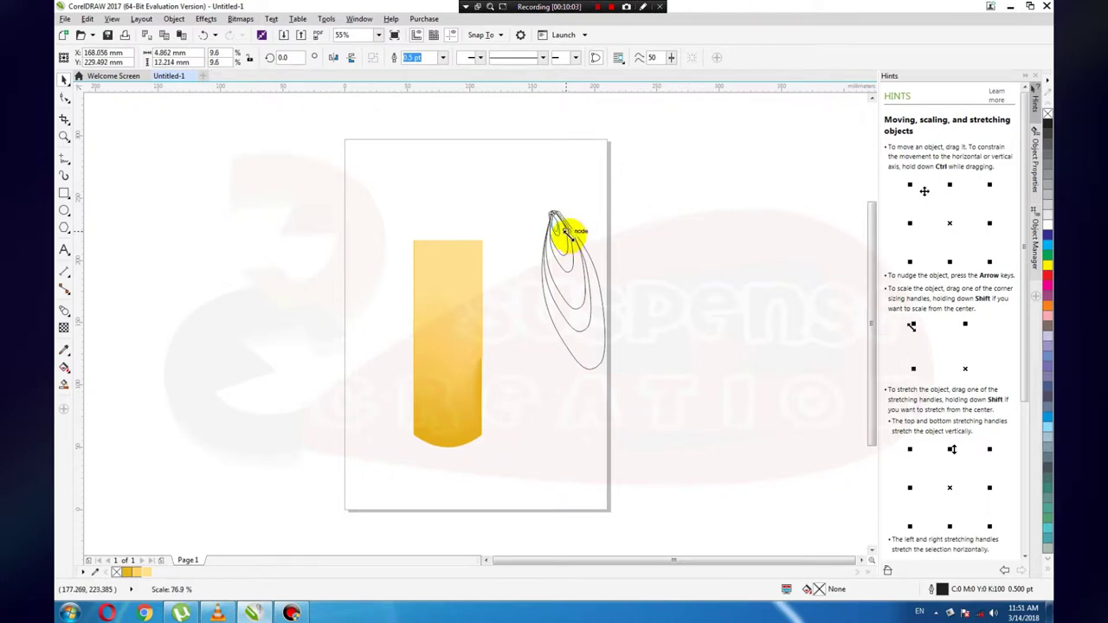
pyautogui.click(571, 240)
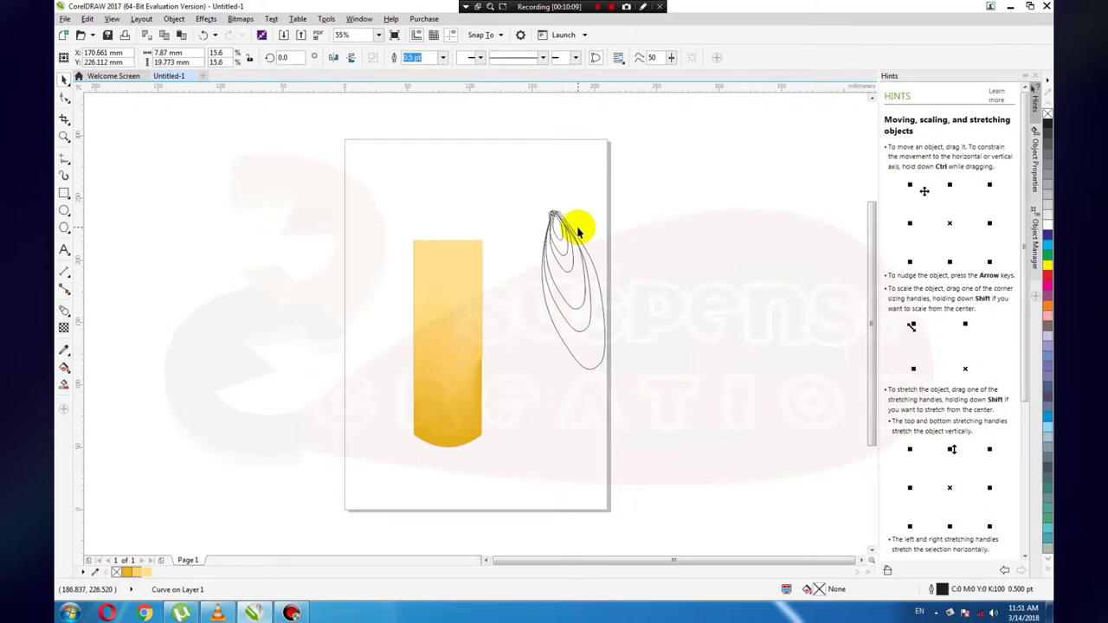
pyautogui.click(587, 223)
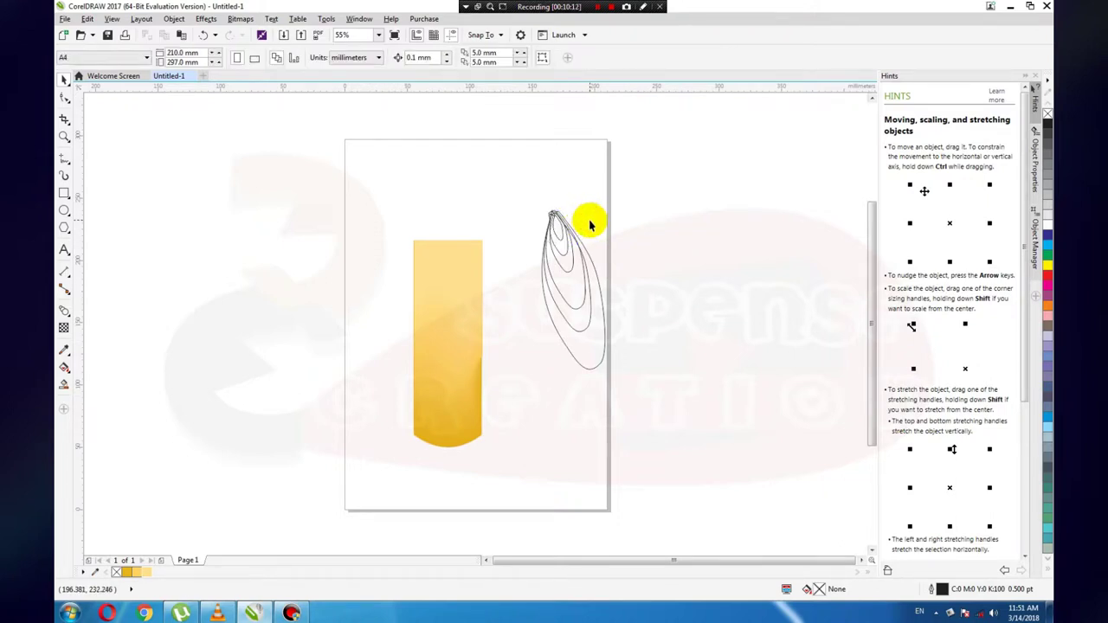
pyautogui.moveTo(506, 182); pyautogui.dragTo(663, 414)
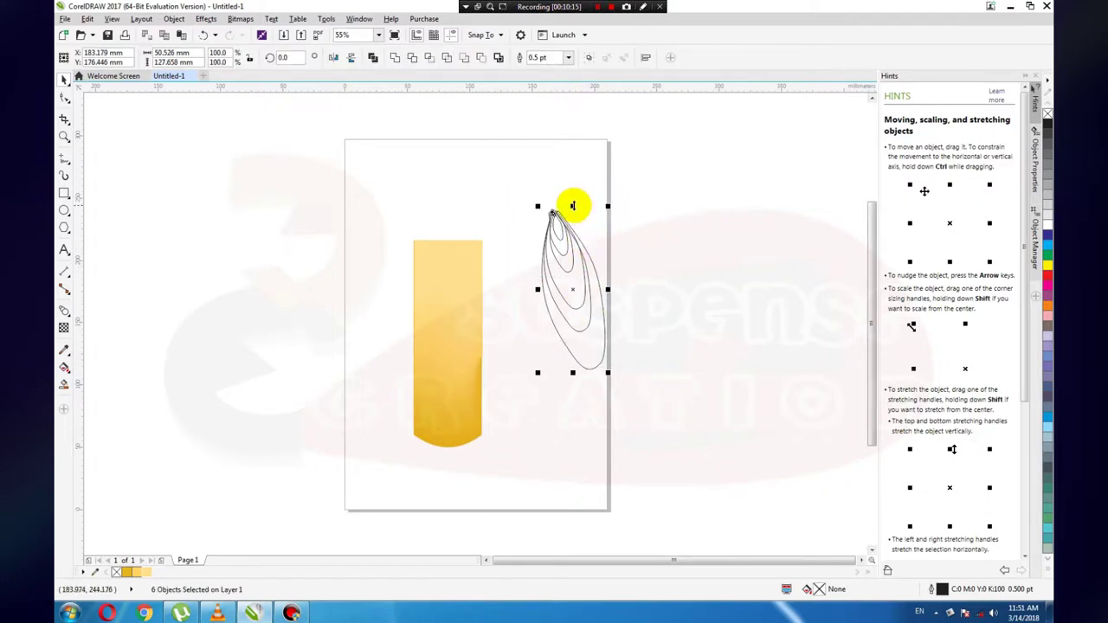
# Marquee-select all six nested flame outlines, together measuring 50.526 × 127.803 mm.
pyautogui.rightClick(572, 205)
pyautogui.click(571, 206)
pyautogui.click(569, 254)
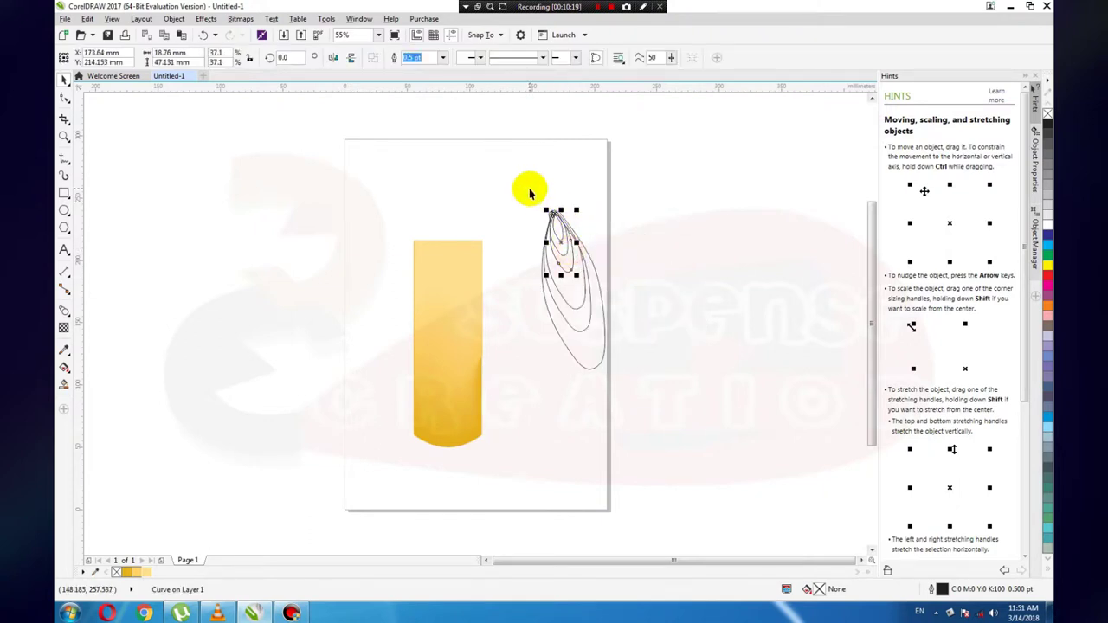
pyautogui.moveTo(522, 203); pyautogui.dragTo(638, 421)
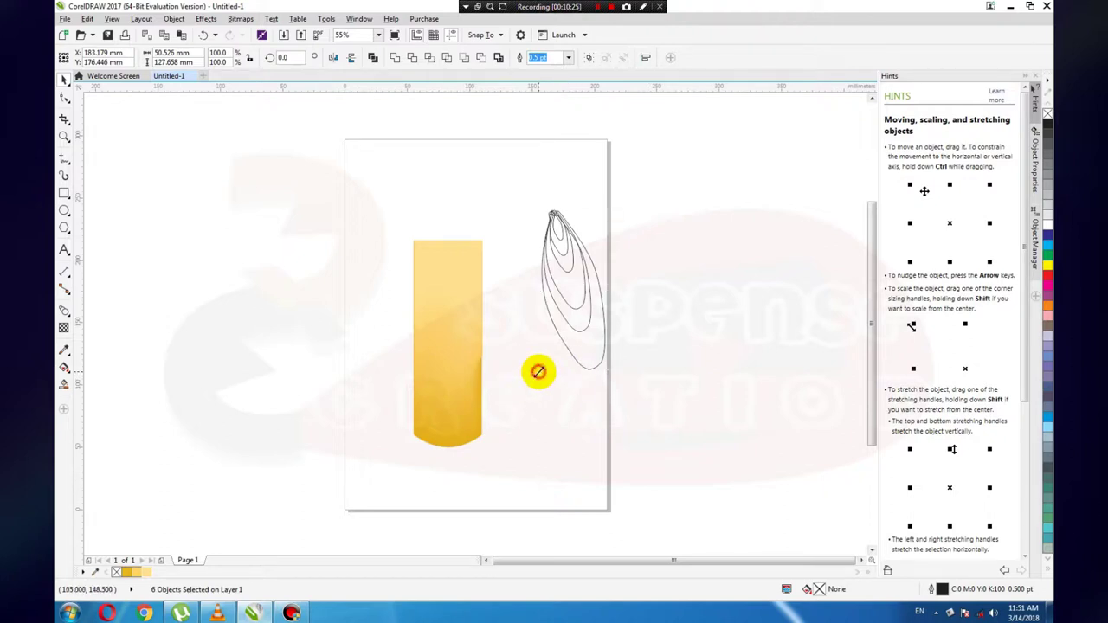
pyautogui.click(540, 374)
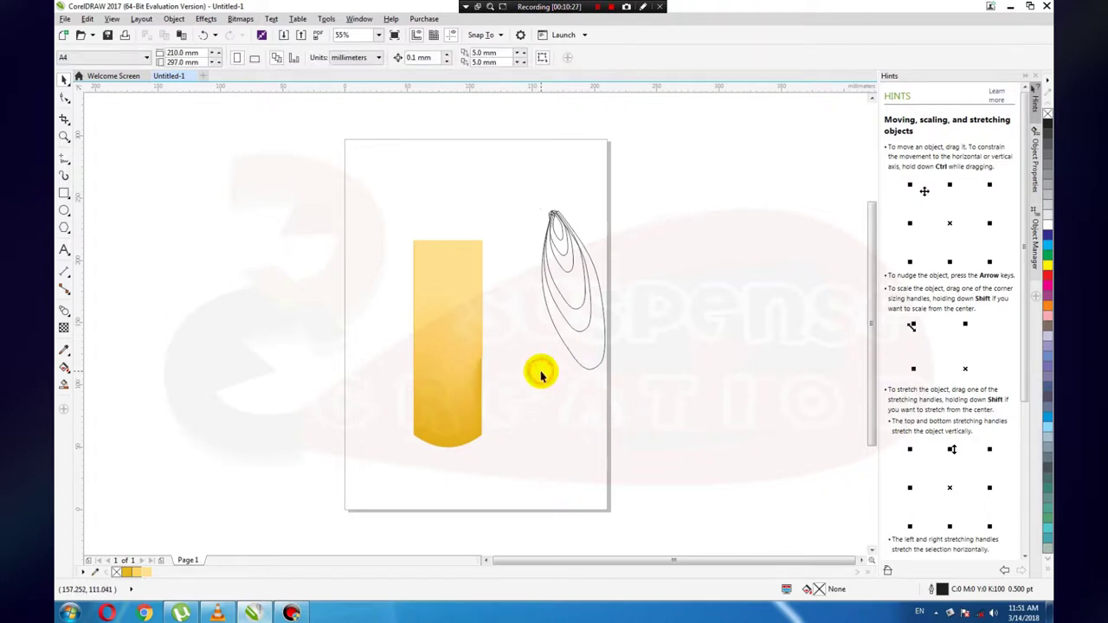
pyautogui.moveTo(524, 195)
pyautogui.mouseDown()
pyautogui.moveTo(656, 415)
pyautogui.moveTo(649, 400)
pyautogui.mouseUp()
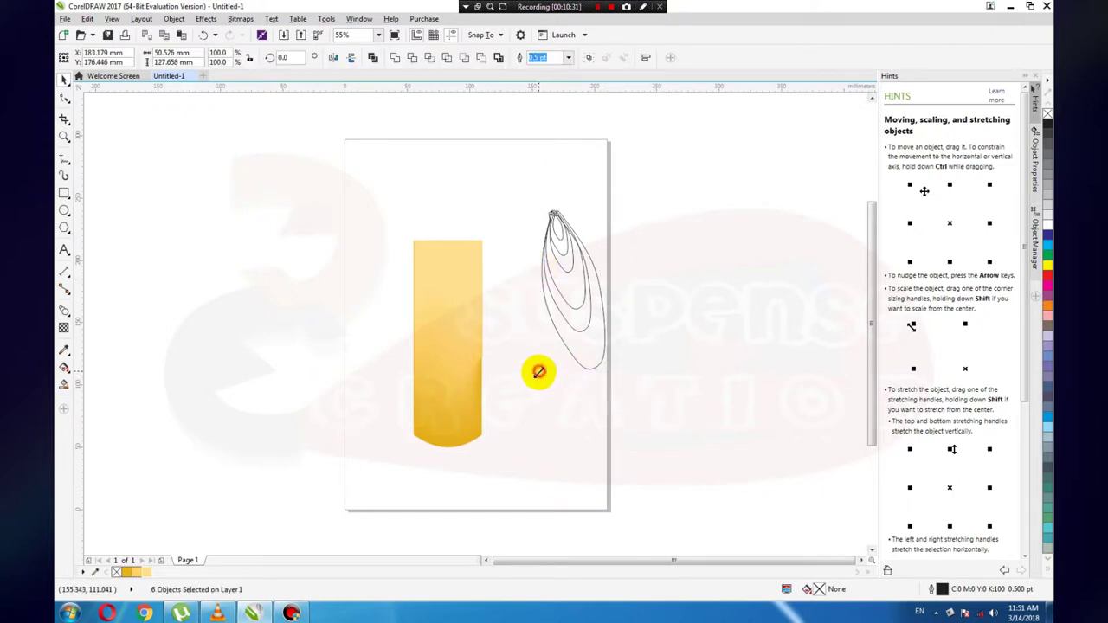
pyautogui.moveTo(538, 372); pyautogui.dragTo(538, 374)
pyautogui.rightClick(538, 374)
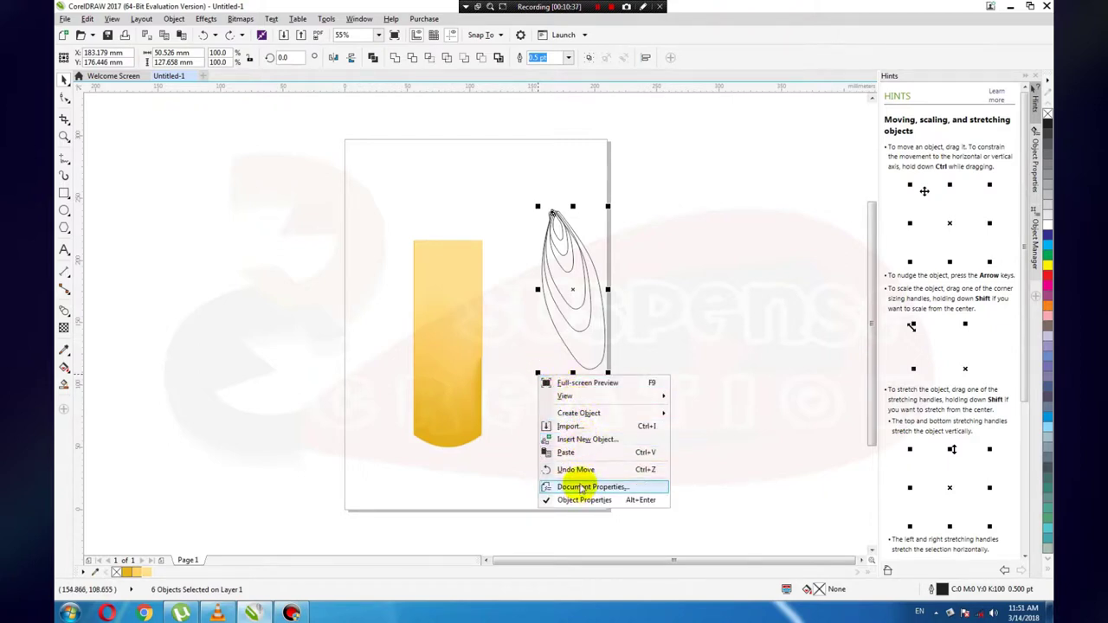
pyautogui.click(576, 211)
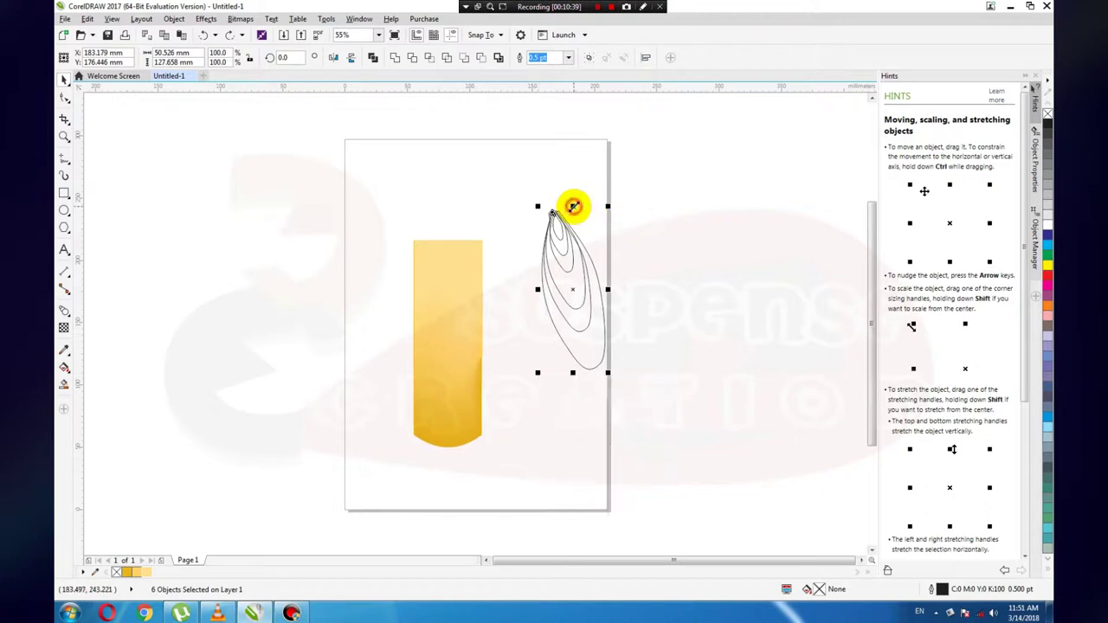
pyautogui.moveTo(521, 203); pyautogui.dragTo(674, 445)
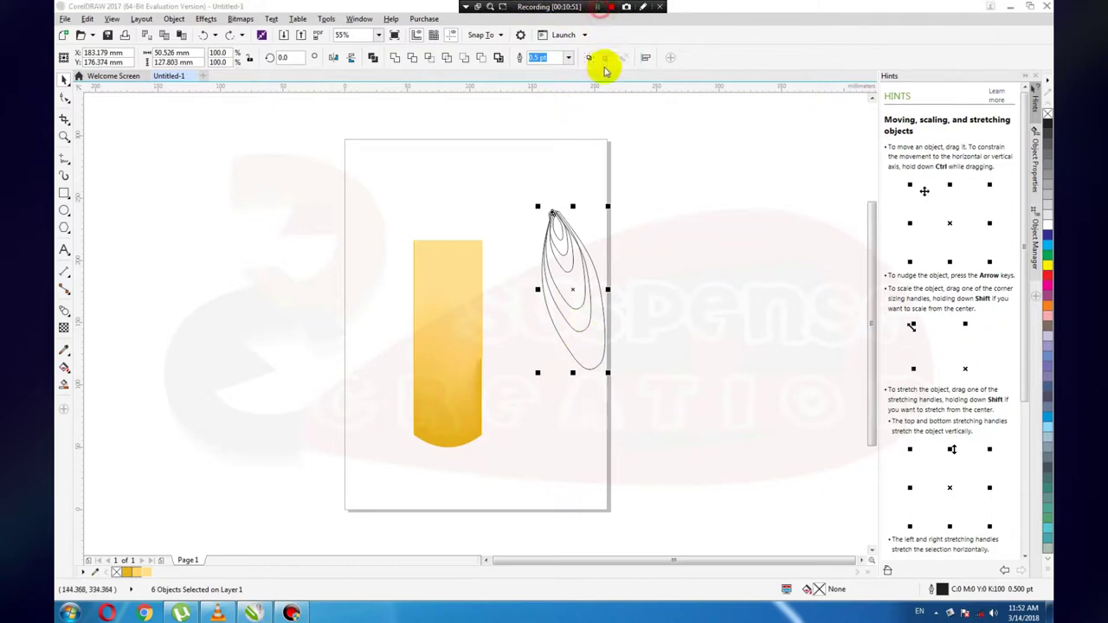
pyautogui.moveTo(514, 201); pyautogui.dragTo(613, 379)
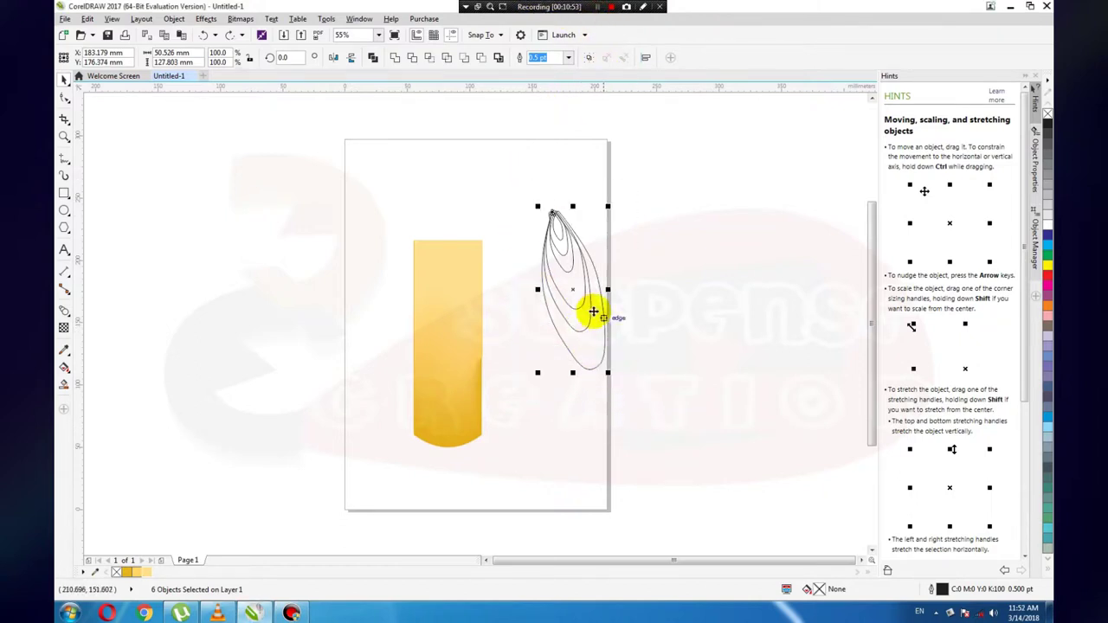
# Rotate the six flame outlines about 170° so their point faces down.
pyautogui.click(574, 290)
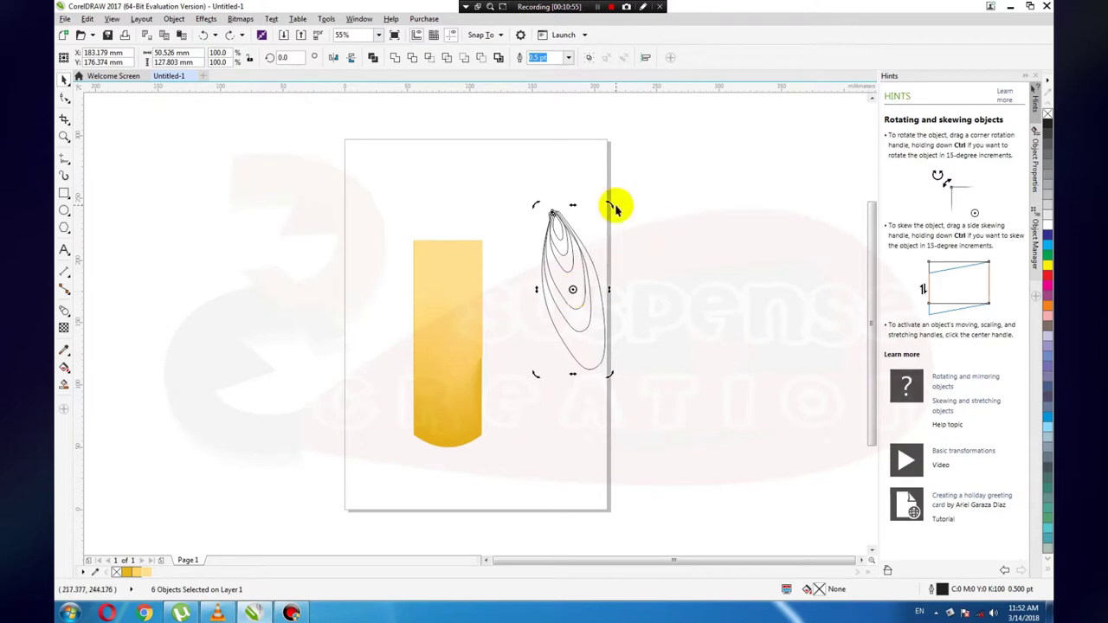
pyautogui.moveTo(611, 202); pyautogui.dragTo(530, 352)
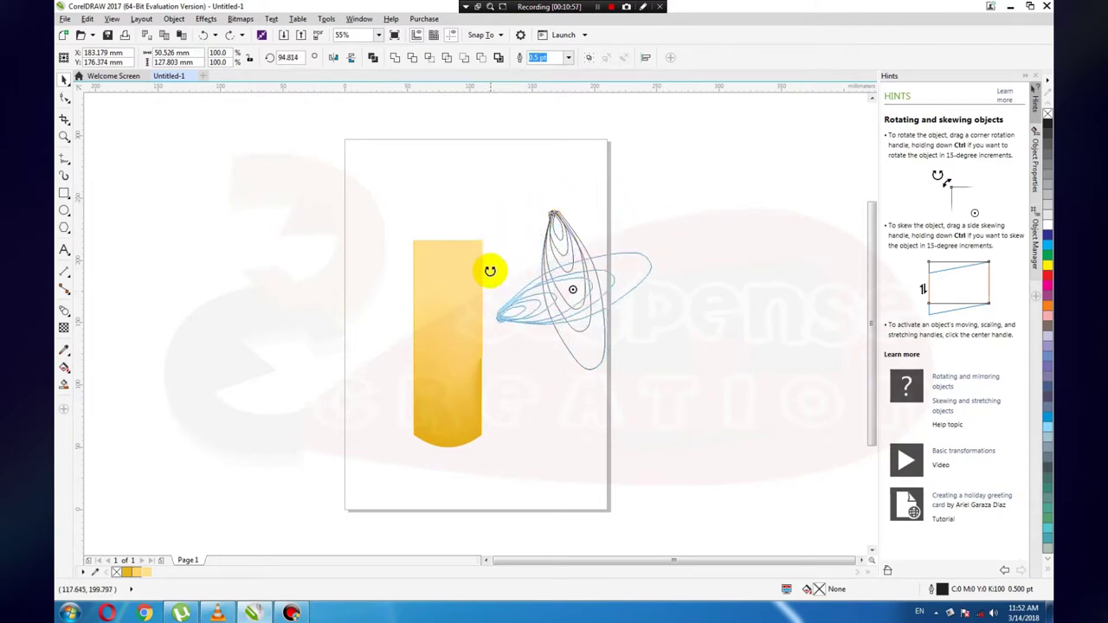
pyautogui.moveTo(531, 352); pyautogui.dragTo(528, 355)
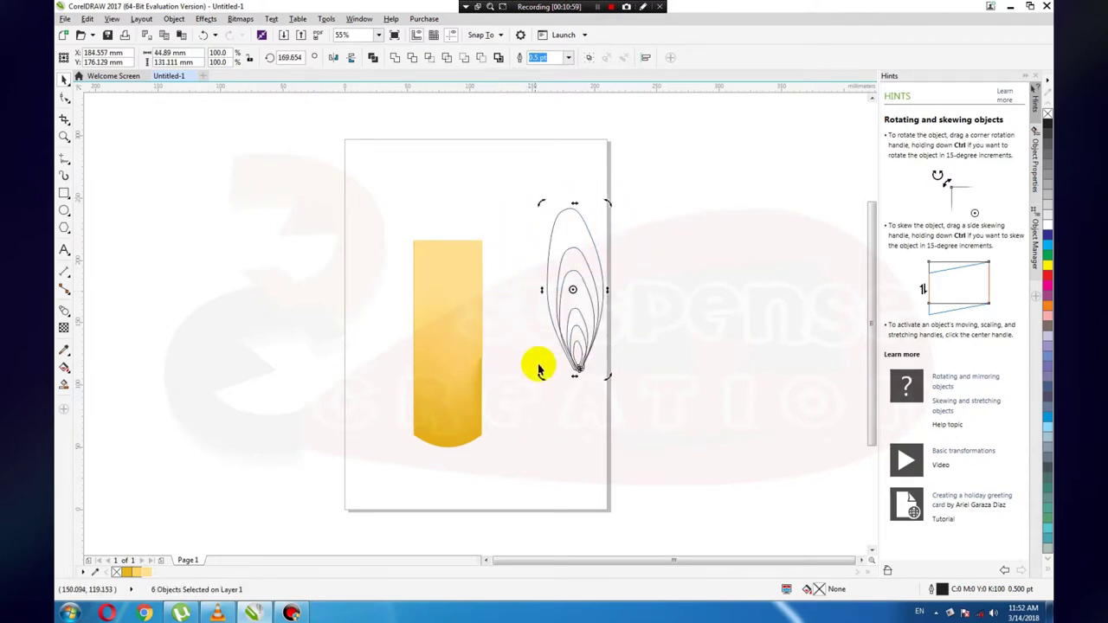
pyautogui.click(656, 236)
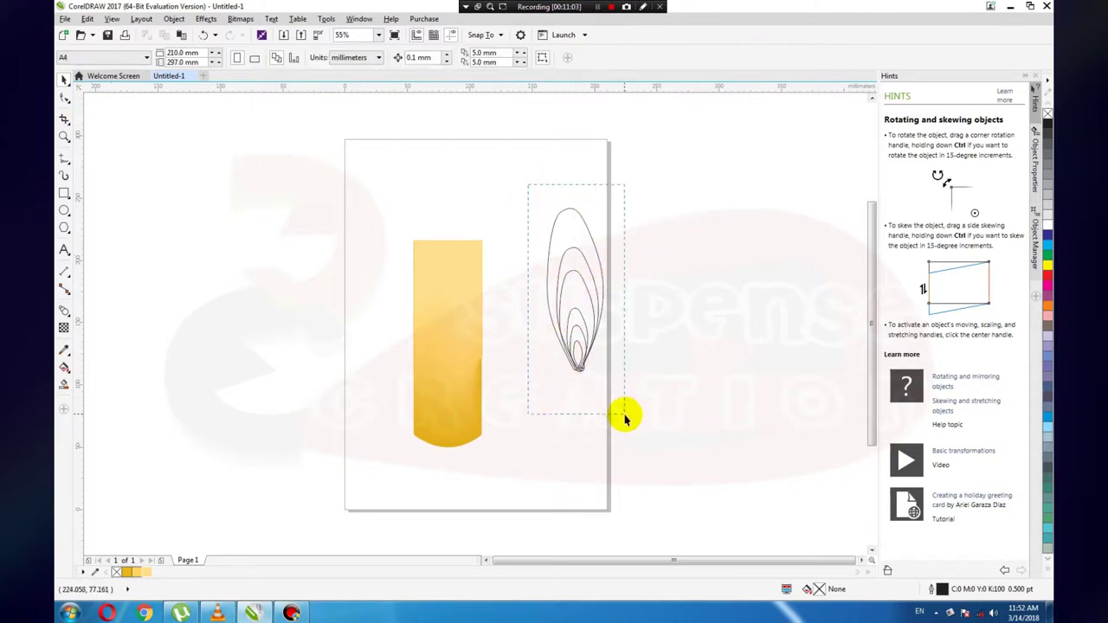
# Move the flame group up and left toward the candle, then select the outer curve.
pyautogui.moveTo(528, 186); pyautogui.dragTo(625, 416)
pyautogui.moveTo(580, 312); pyautogui.dragTo(544, 275)
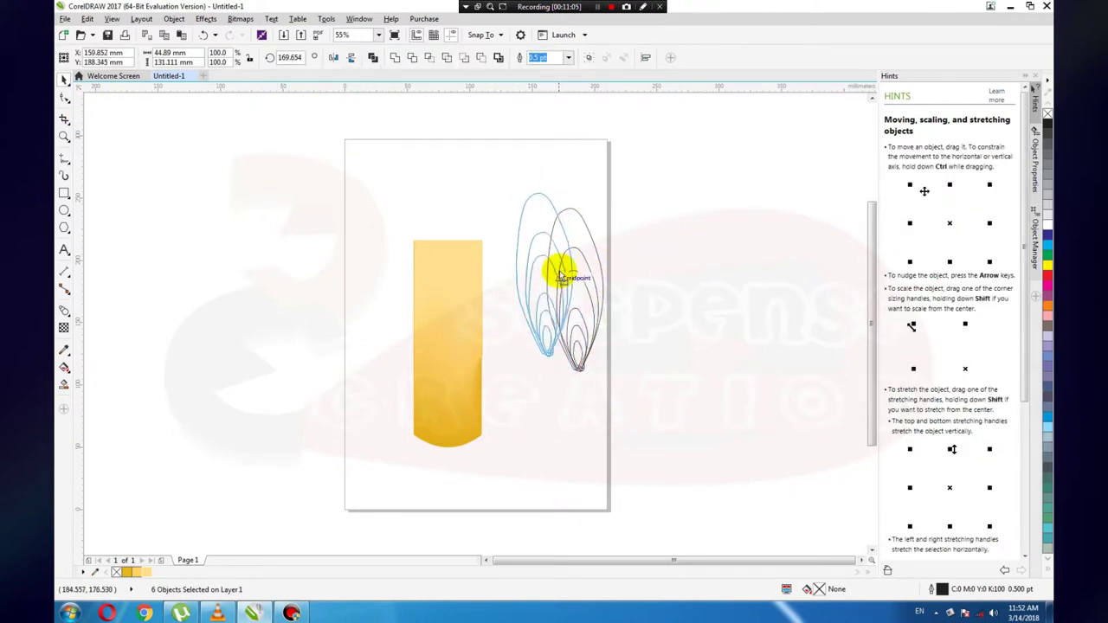
pyautogui.click(590, 271)
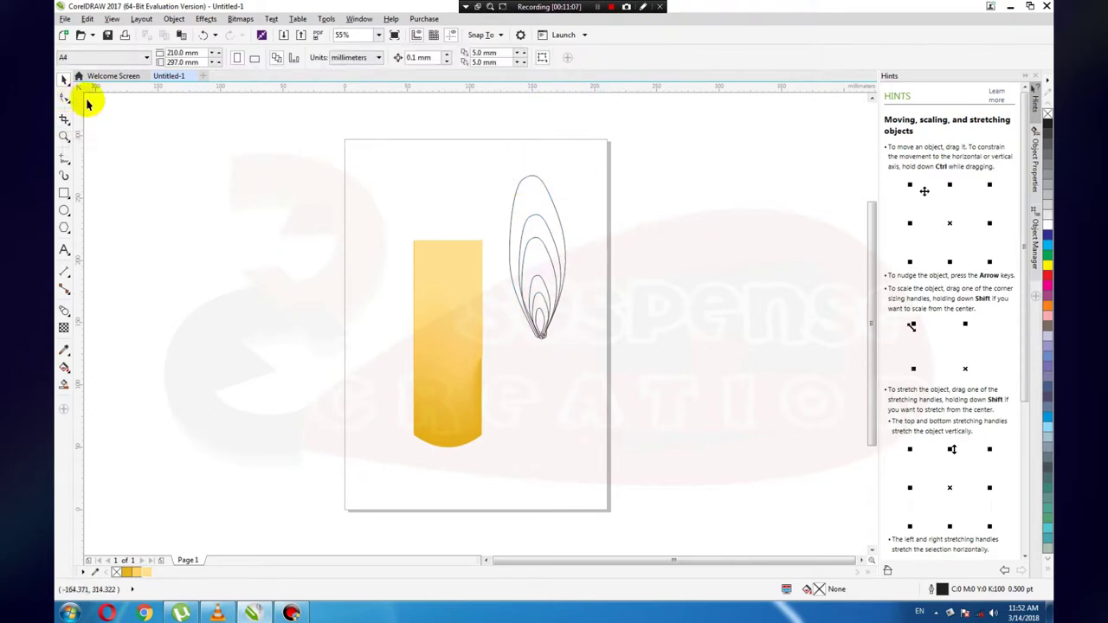
pyautogui.click(522, 186)
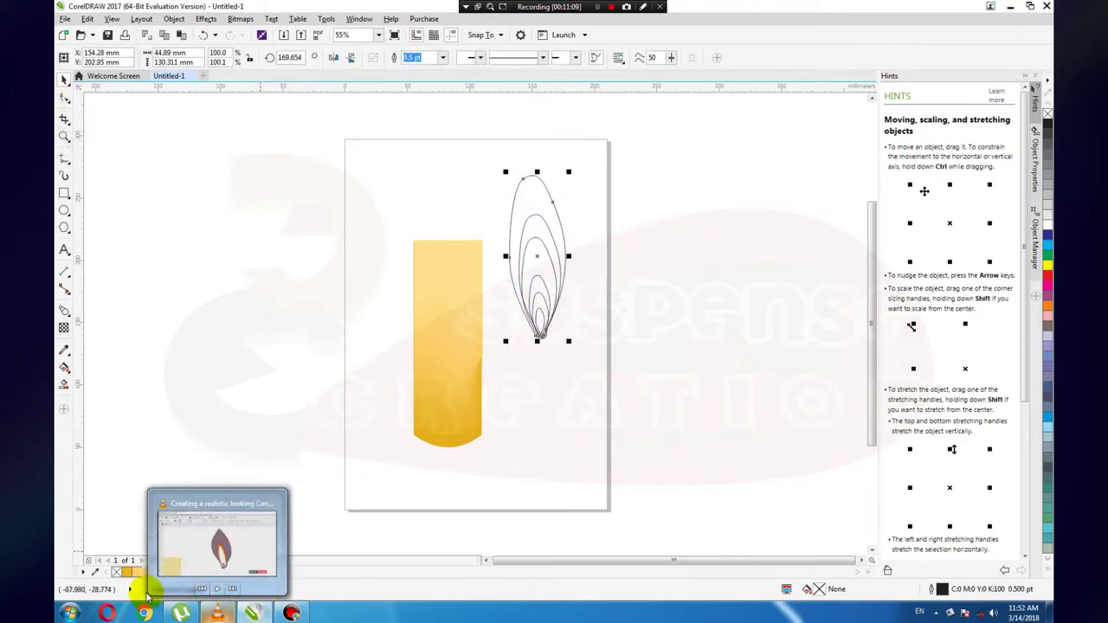
# Edit a document palette colour to purple C53 M84 Y0 K0.
pyautogui.doubleClick(112, 574)
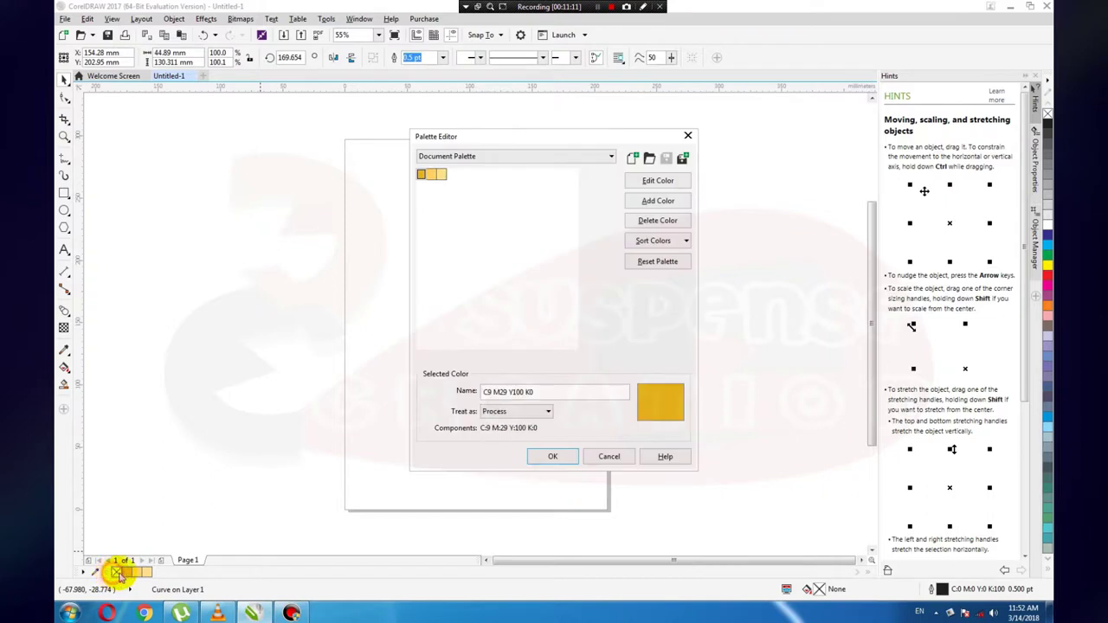
pyautogui.click(658, 182)
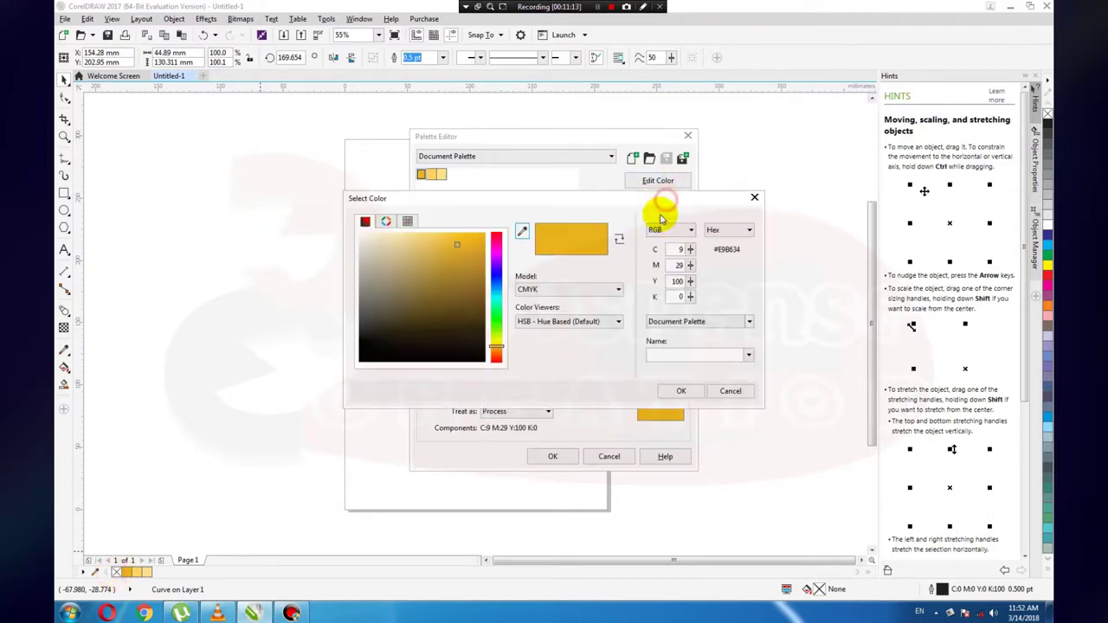
pyautogui.click(496, 260)
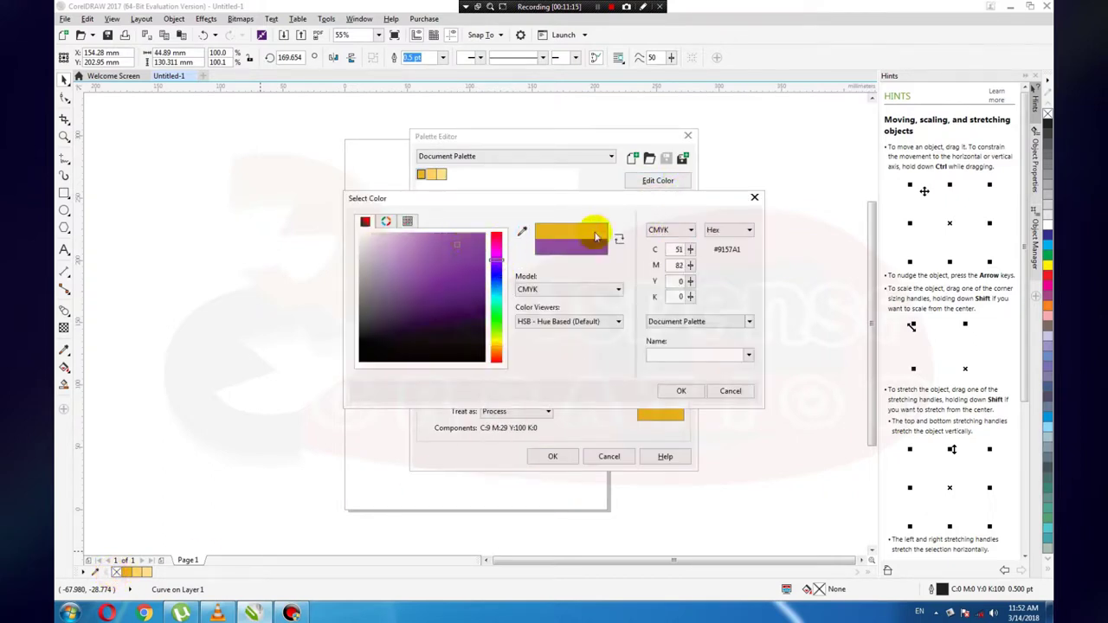
pyautogui.click(455, 249)
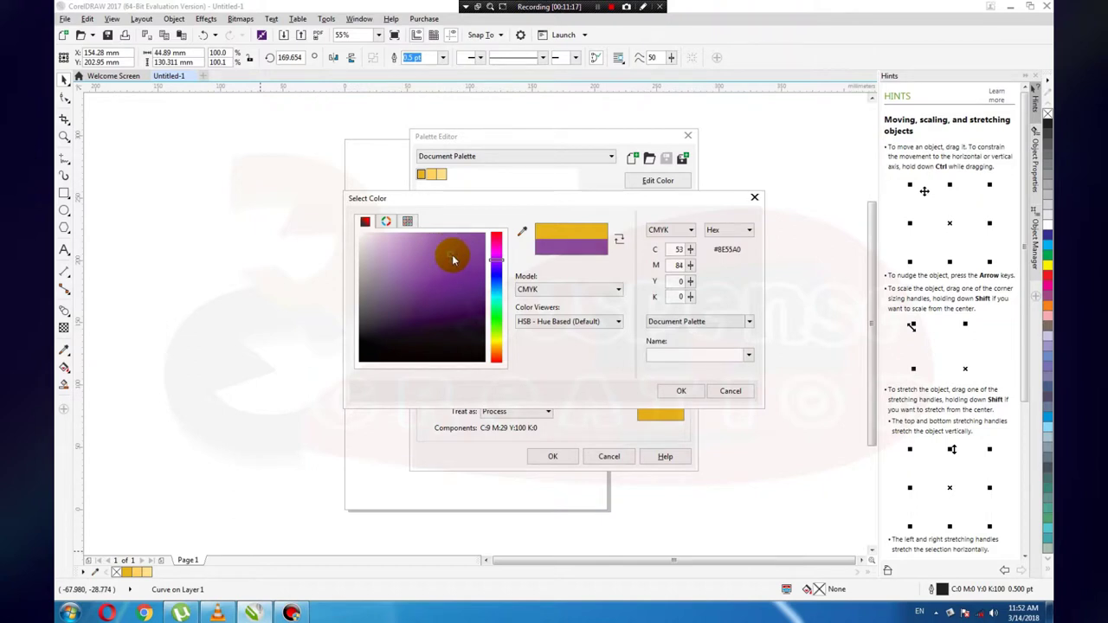
pyautogui.click(680, 391)
pyautogui.click(554, 456)
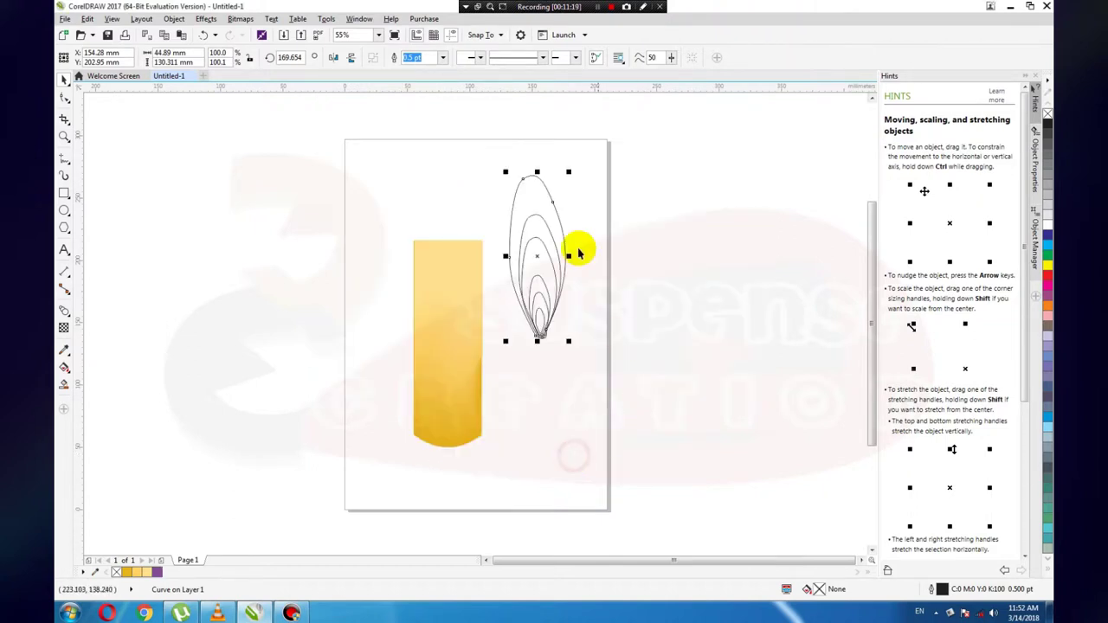
pyautogui.doubleClick(157, 573)
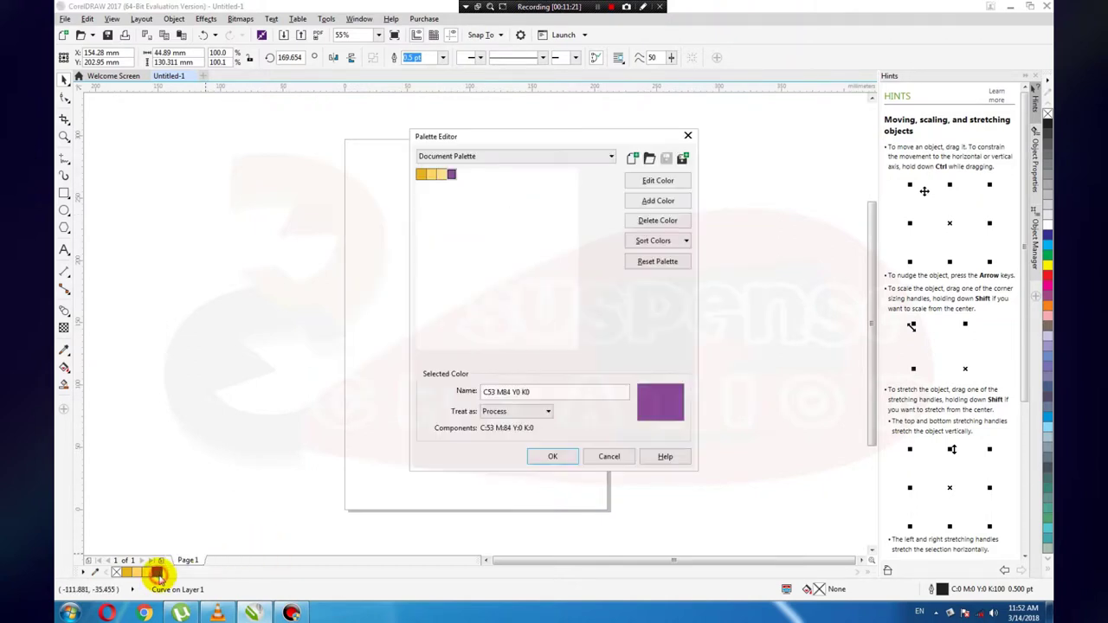
pyautogui.click(597, 455)
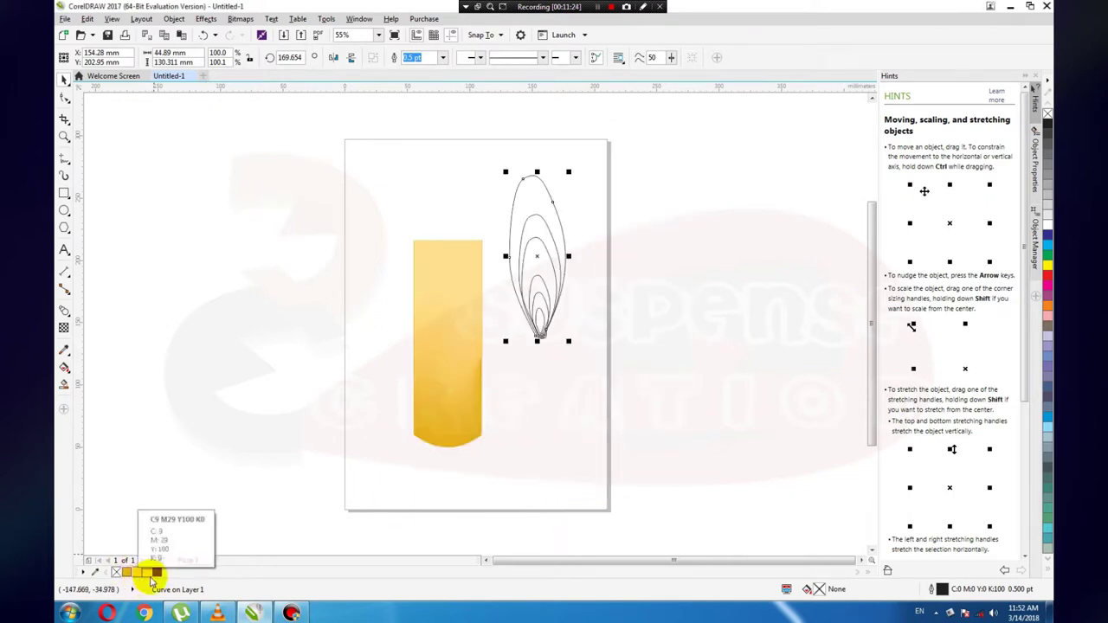
# Fill the outer flame curve with the new purple swatch.
pyautogui.click(157, 573)
pyautogui.click(547, 364)
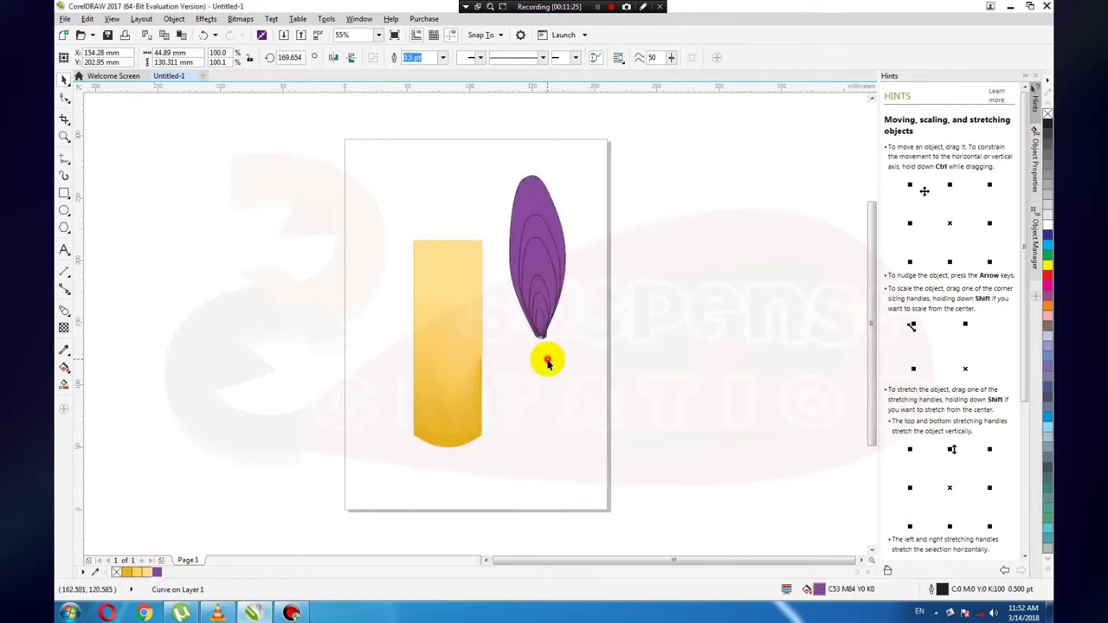
pyautogui.click(530, 240)
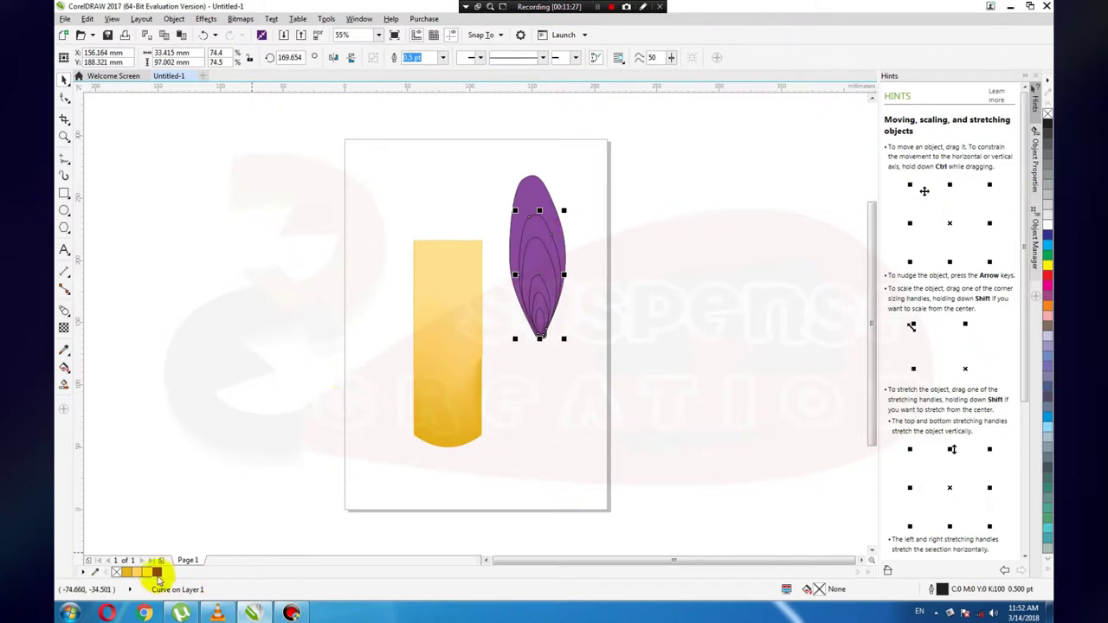
# Add a red C0 M94 Y73 K0 to the document palette.
pyautogui.click(114, 571)
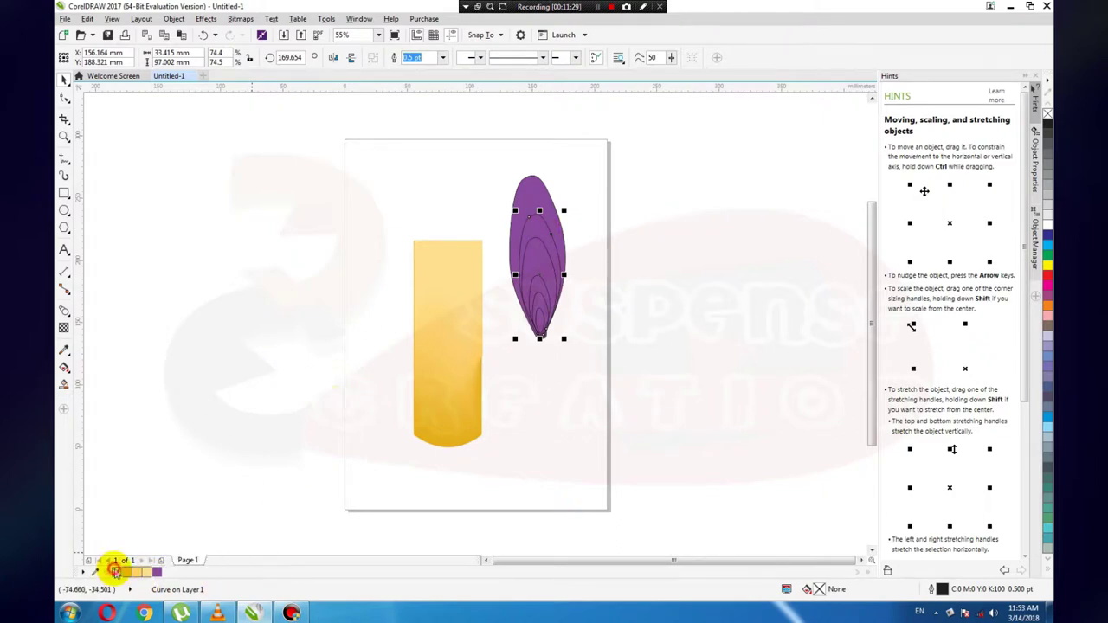
pyautogui.doubleClick(119, 572)
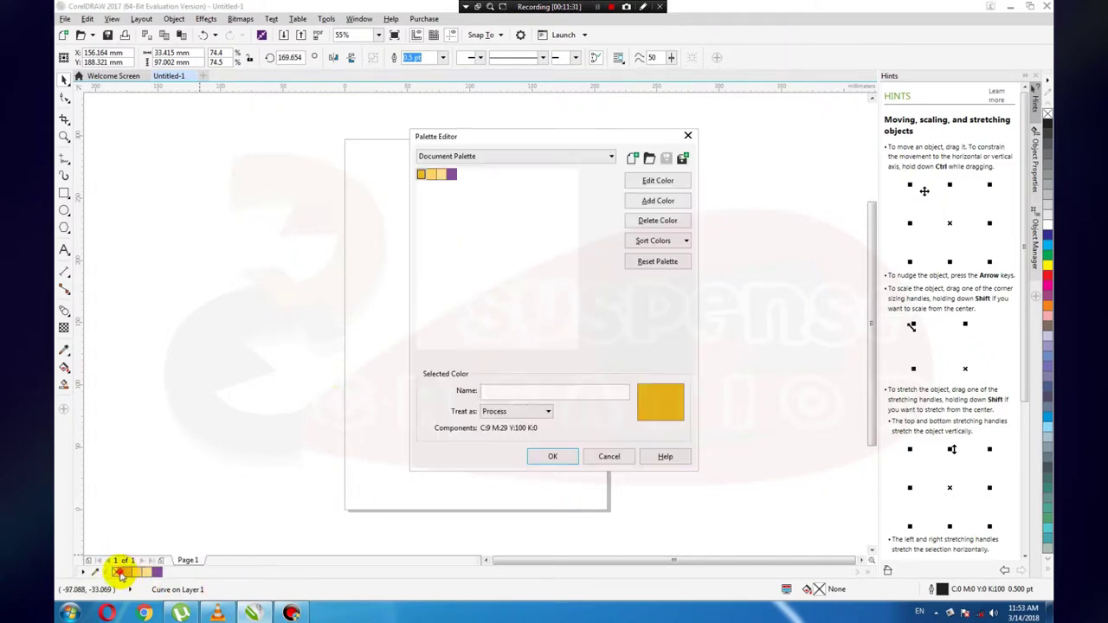
pyautogui.click(665, 202)
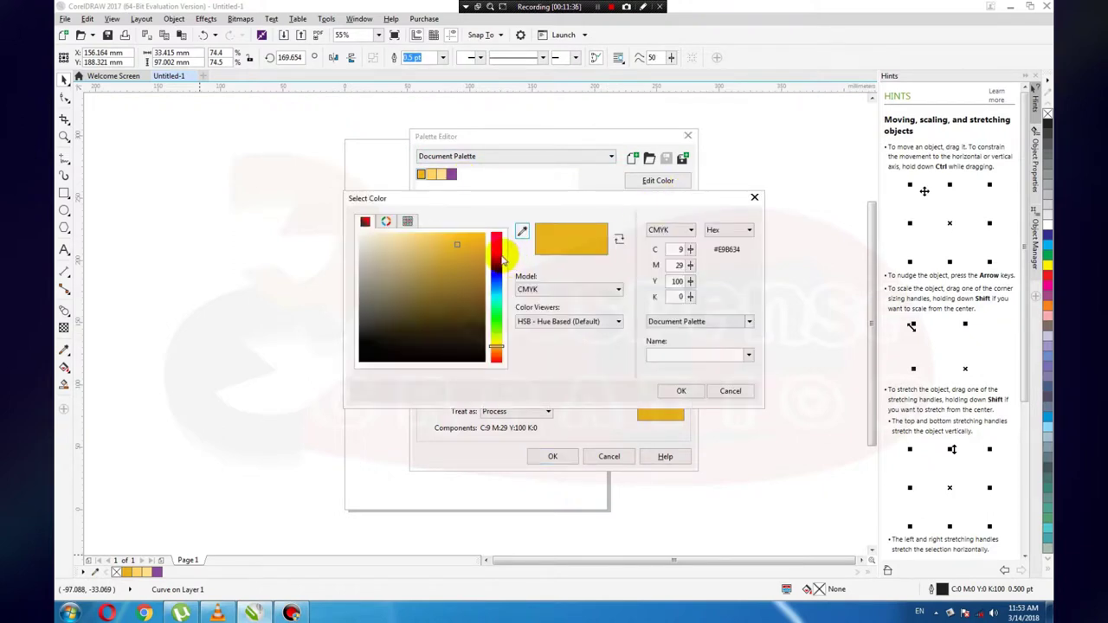
pyautogui.click(496, 254)
pyautogui.moveTo(499, 255)
pyautogui.mouseDown()
pyautogui.moveTo(500, 246)
pyautogui.moveTo(428, 228)
pyautogui.moveTo(455, 232)
pyautogui.mouseUp()
pyautogui.click(684, 390)
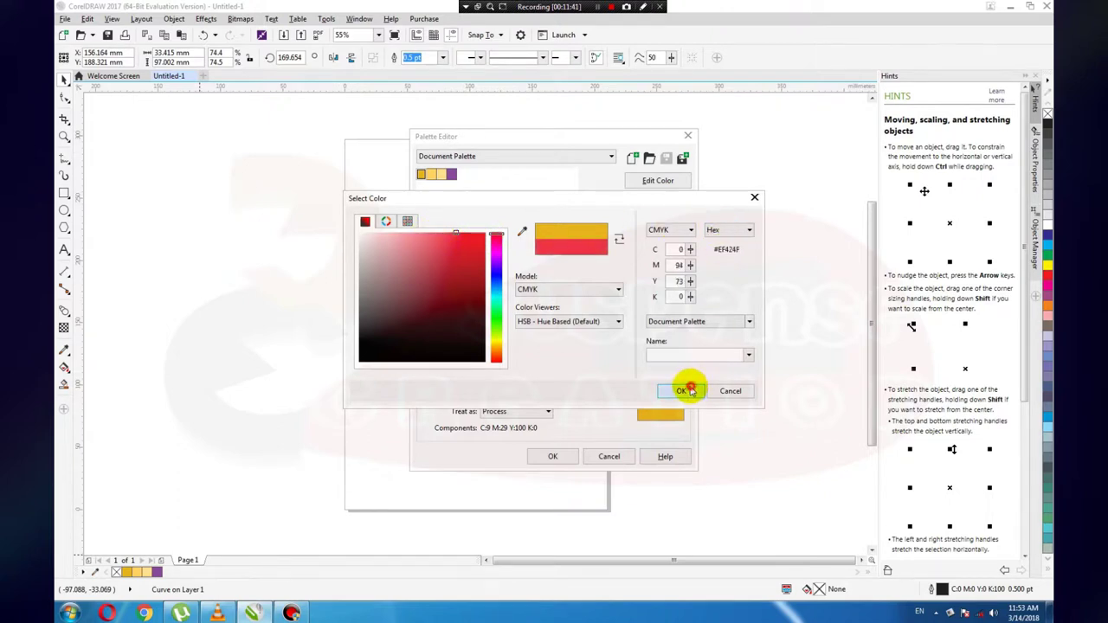
pyautogui.click(553, 456)
# Fill the selected inner flame contour with the red swatch.
pyautogui.doubleClick(167, 569)
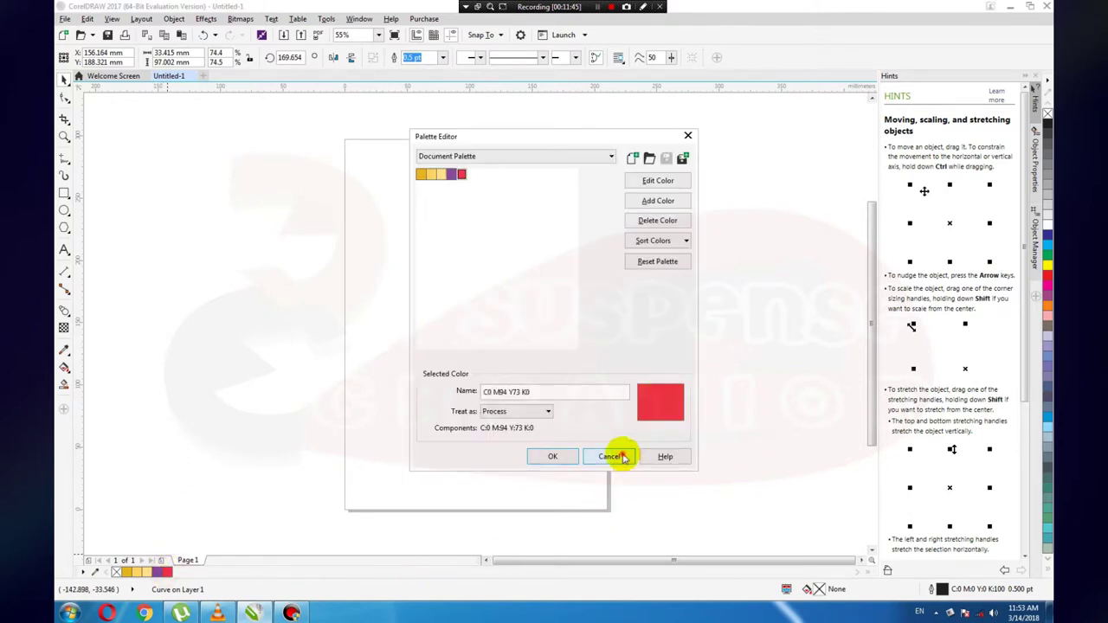
pyautogui.click(611, 457)
pyautogui.click(167, 571)
pyautogui.click(544, 256)
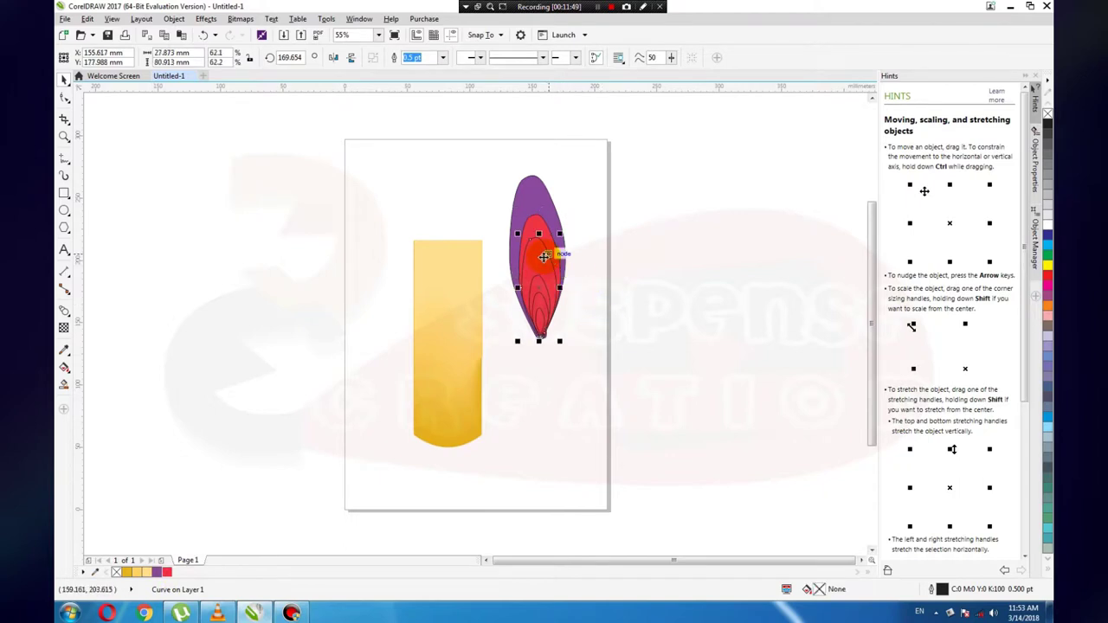
# Turn the document palette's light yellow into a fully saturated bright yellow.
pyautogui.click(149, 572)
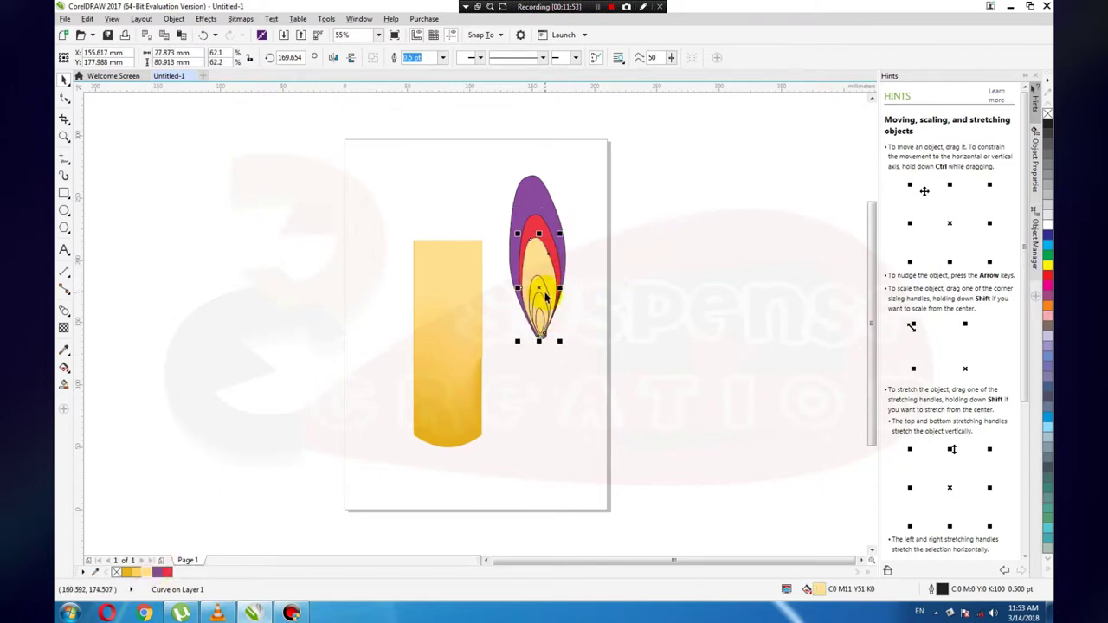
pyautogui.click(145, 572)
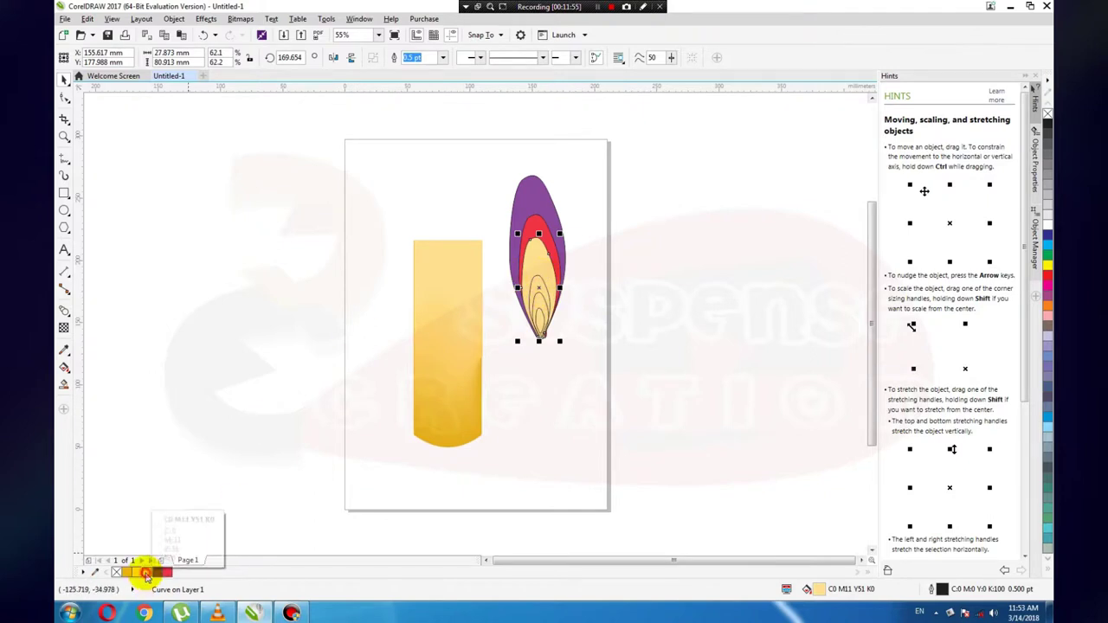
pyautogui.doubleClick(145, 573)
pyautogui.click(656, 181)
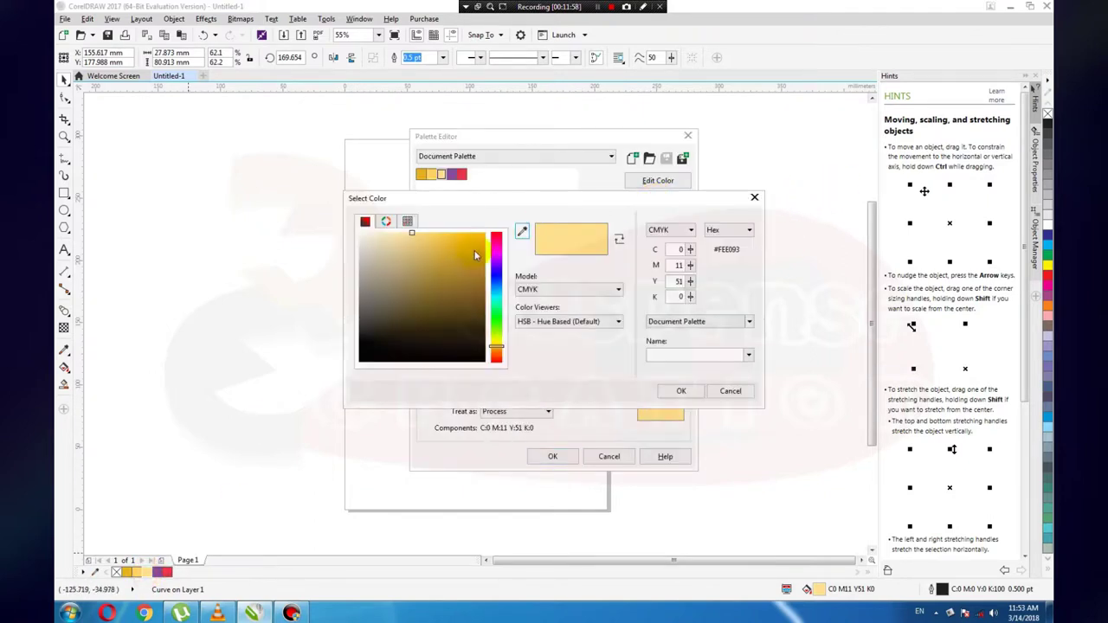
pyautogui.moveTo(498, 348); pyautogui.dragTo(499, 343)
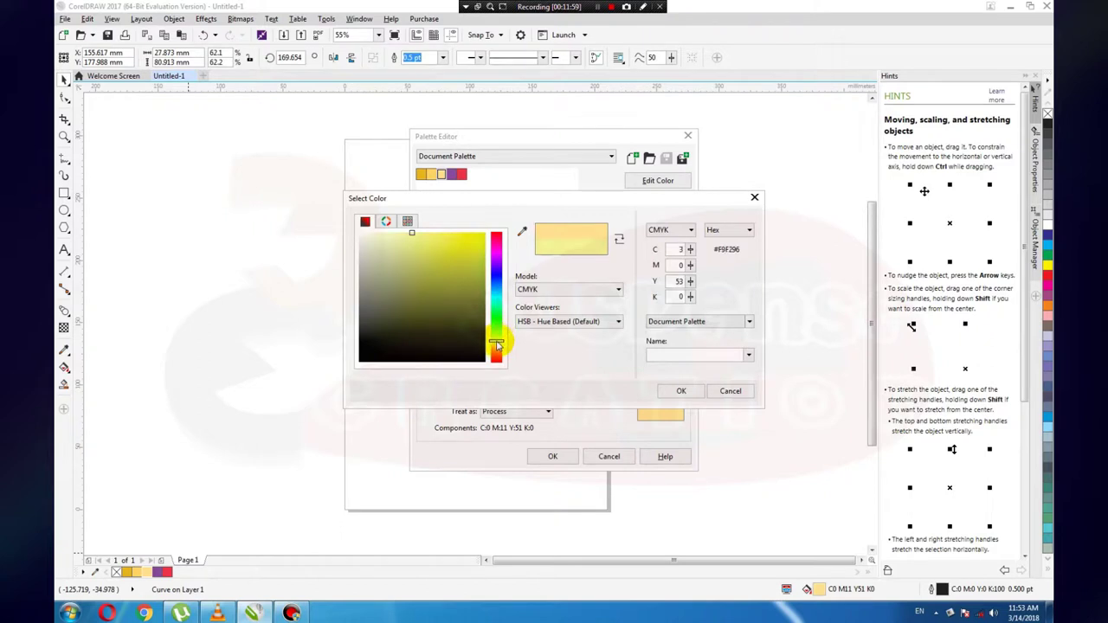
pyautogui.moveTo(477, 240); pyautogui.dragTo(485, 234)
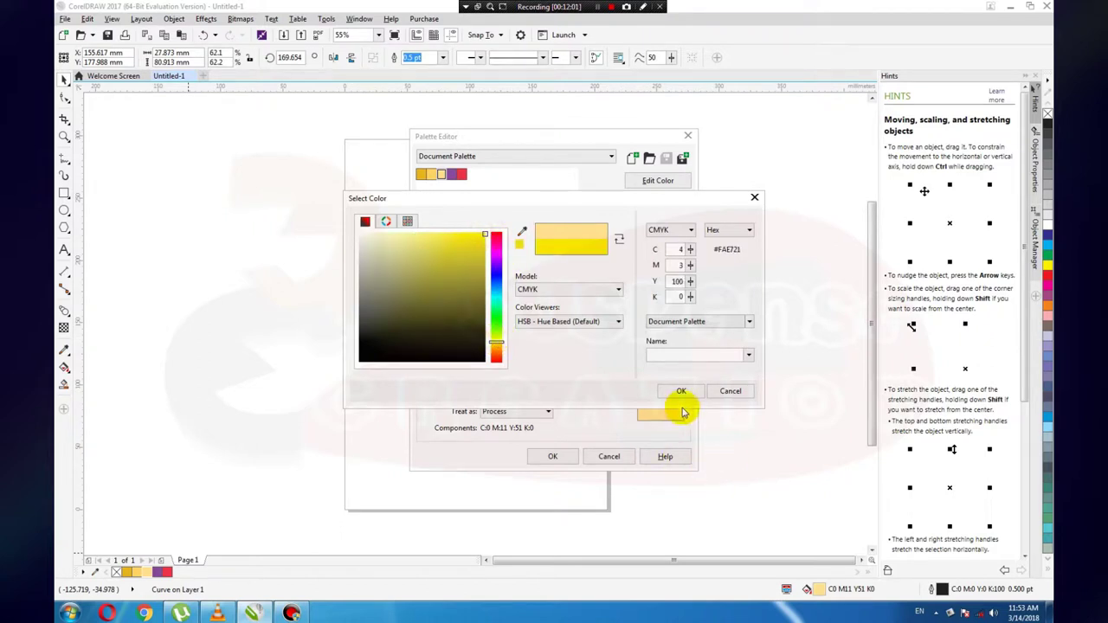
pyautogui.click(681, 392)
pyautogui.click(554, 456)
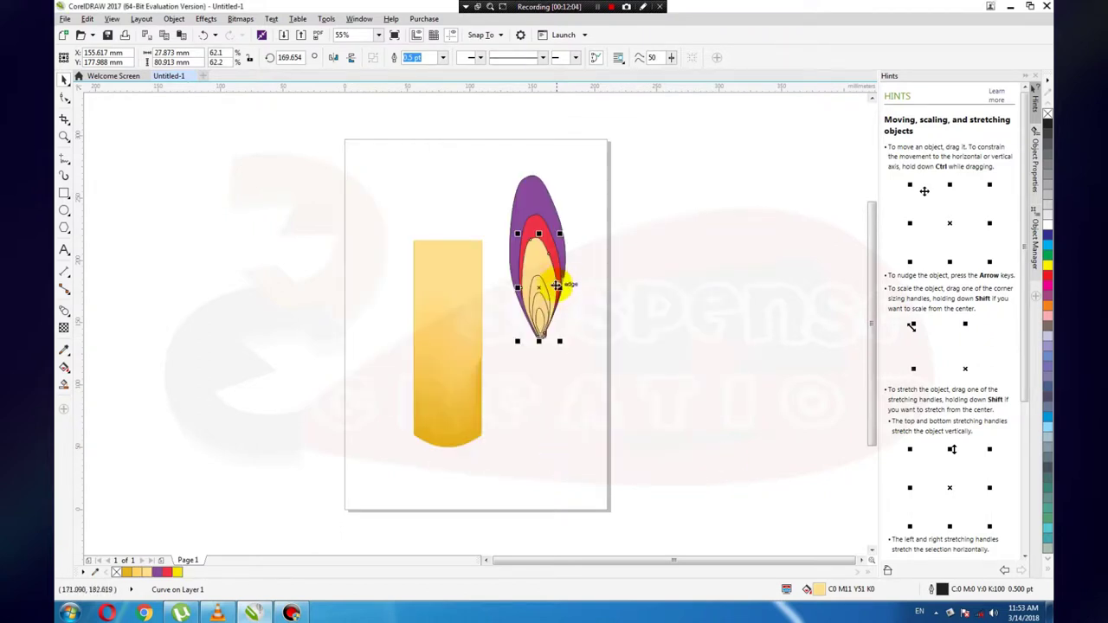
# Fill the inner flame shapes bright yellow, red and purple in turn.
pyautogui.click(178, 574)
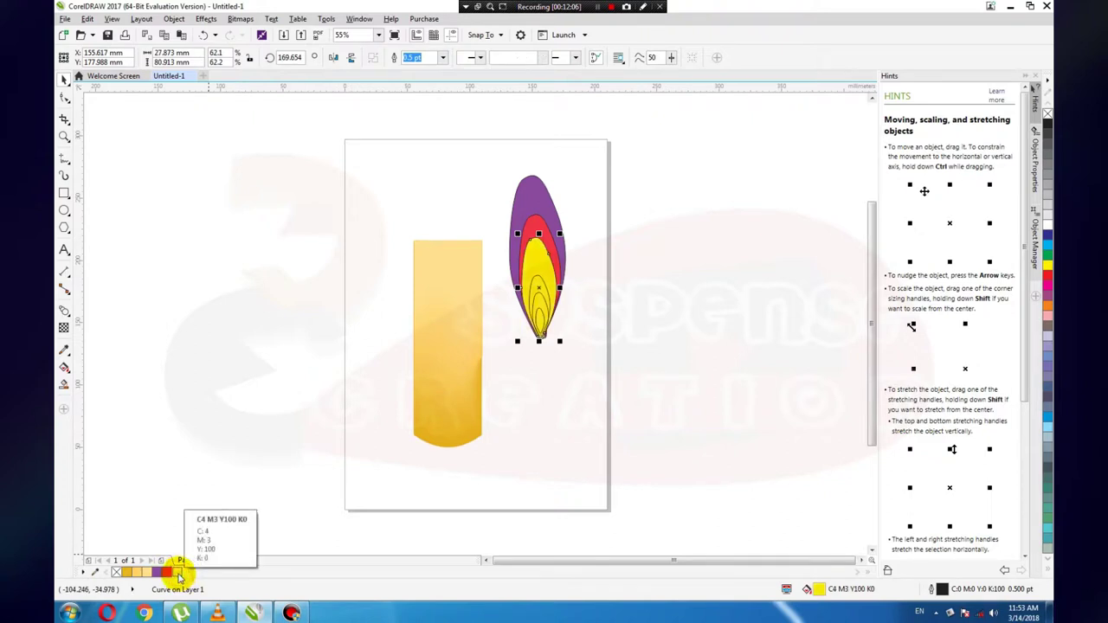
pyautogui.click(542, 292)
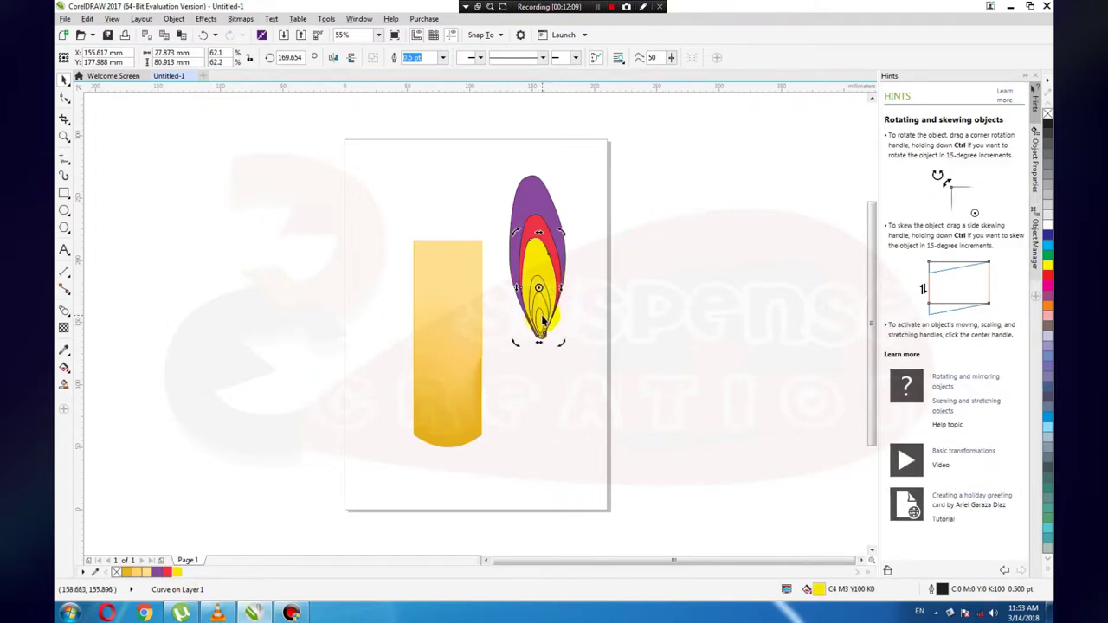
pyautogui.click(543, 320)
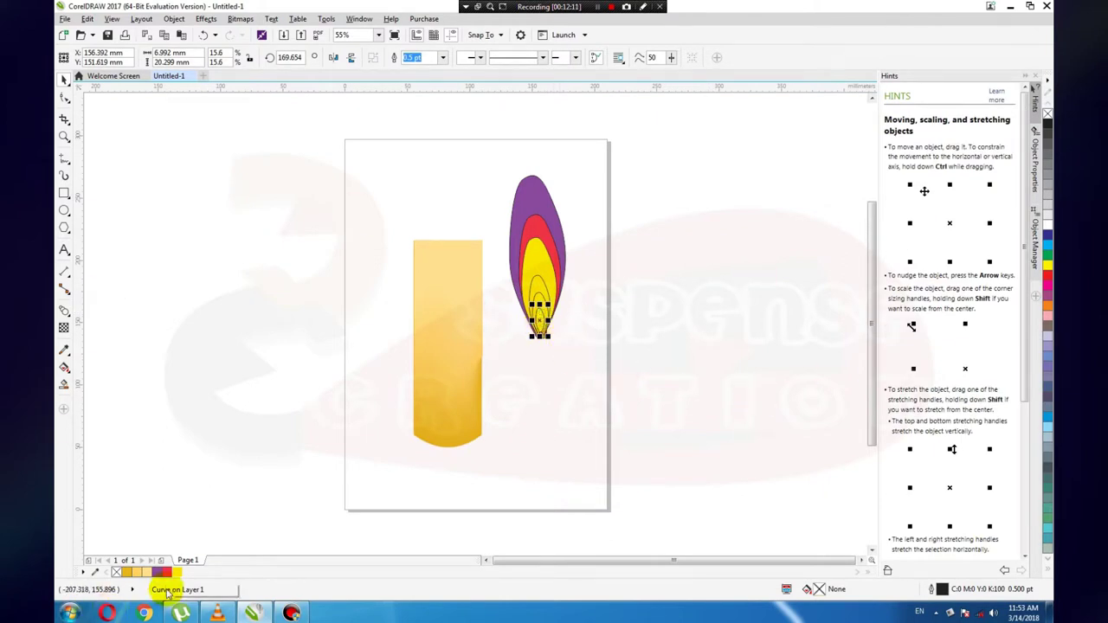
pyautogui.click(166, 573)
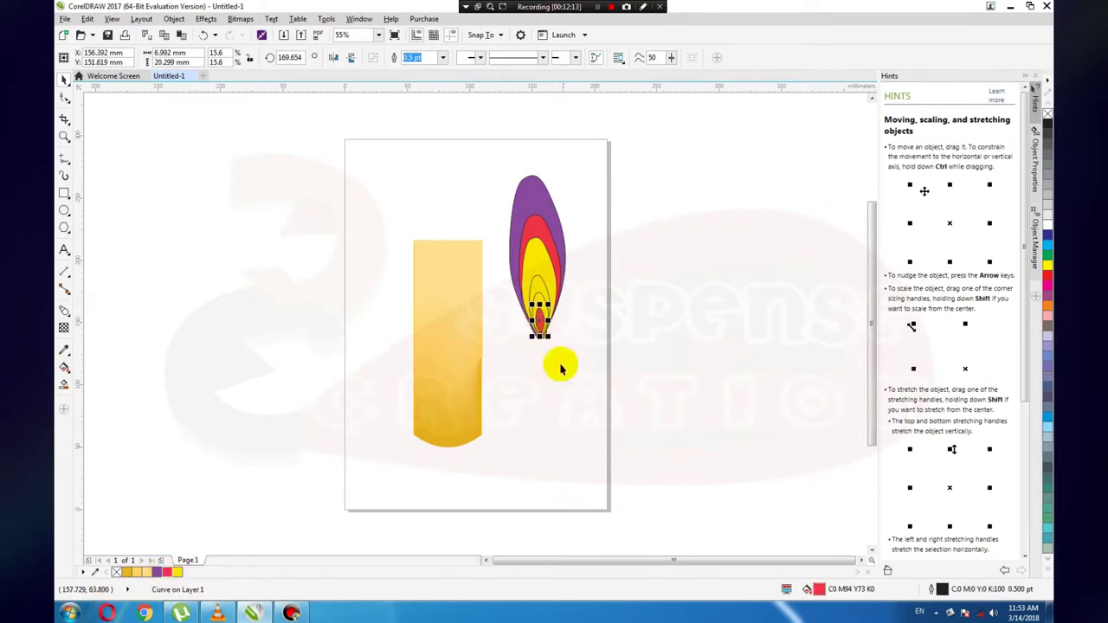
pyautogui.click(540, 303)
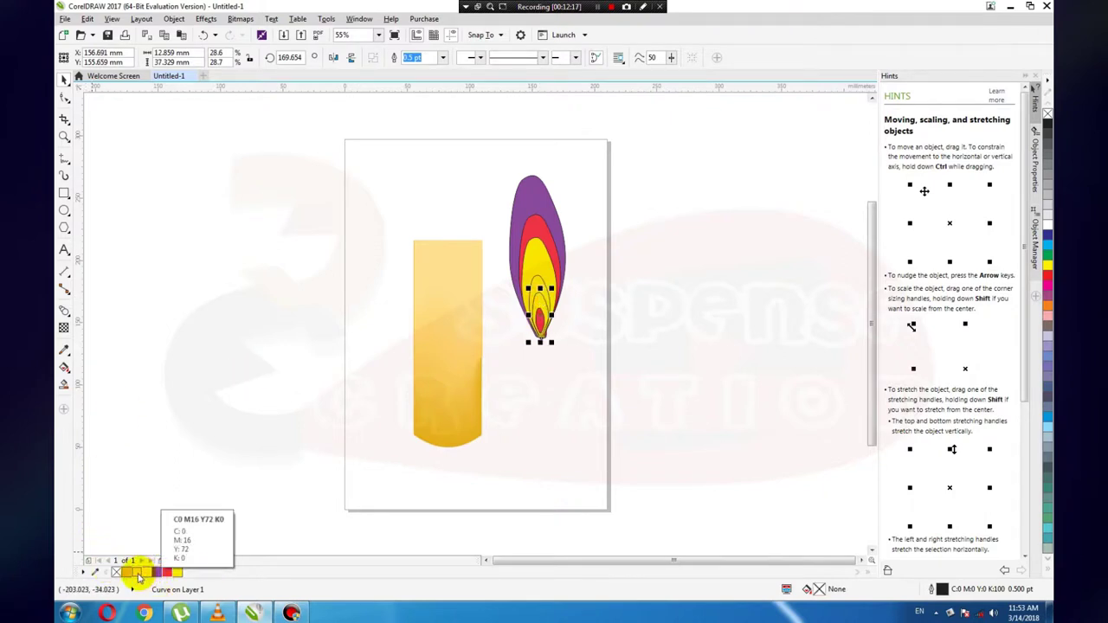
pyautogui.click(157, 569)
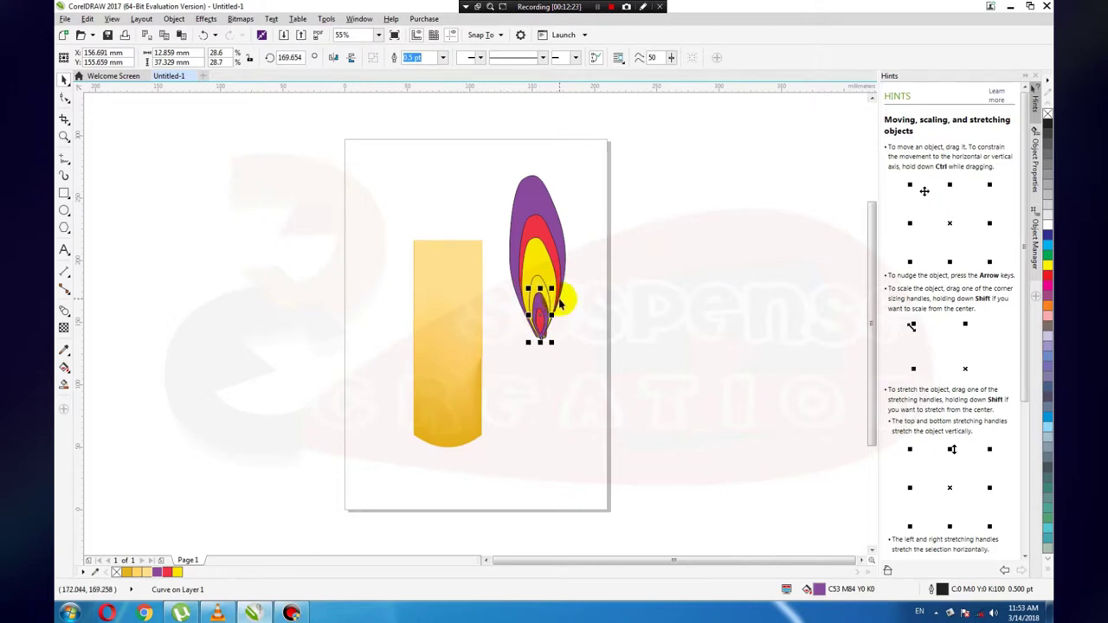
pyautogui.click(540, 286)
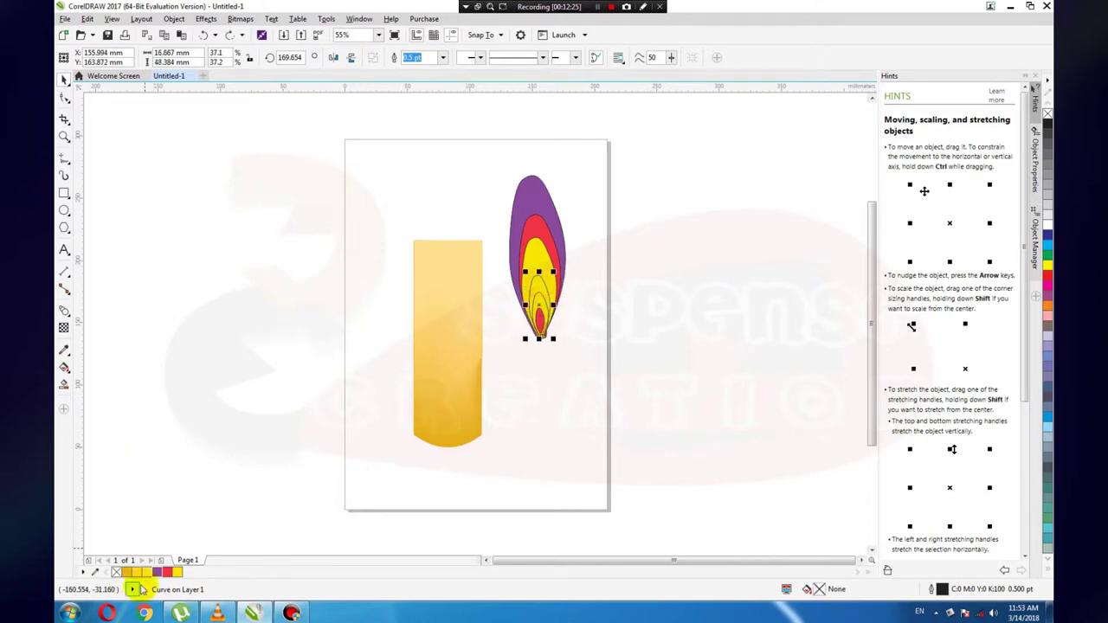
pyautogui.click(157, 572)
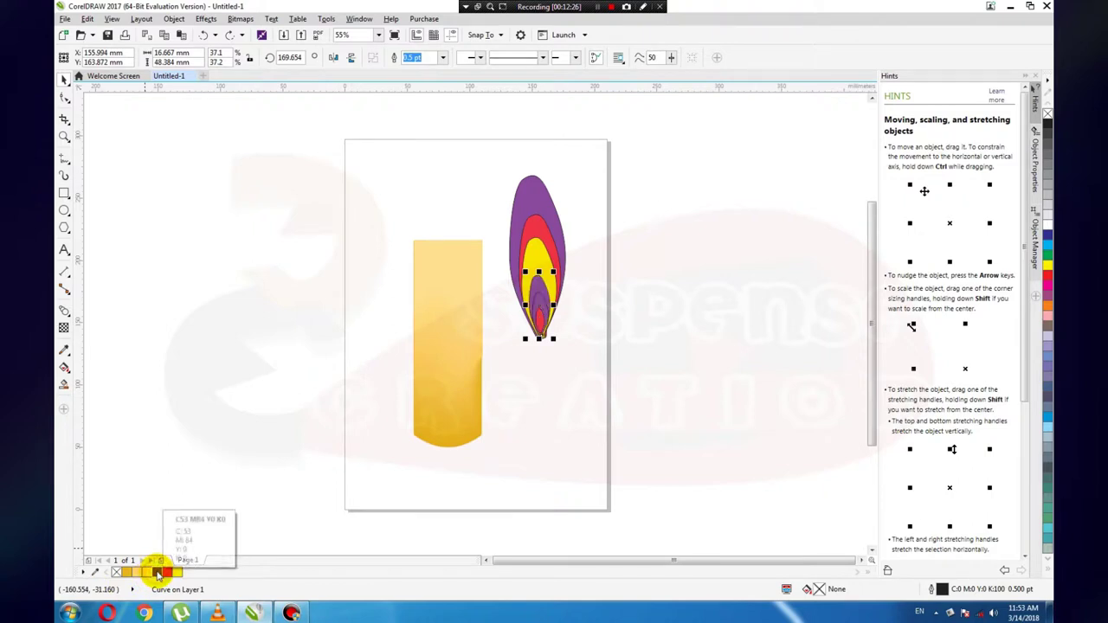
# Recolour the smallest inner shape light peach, then select all flame shapes.
pyautogui.click(538, 305)
pyautogui.click(588, 329)
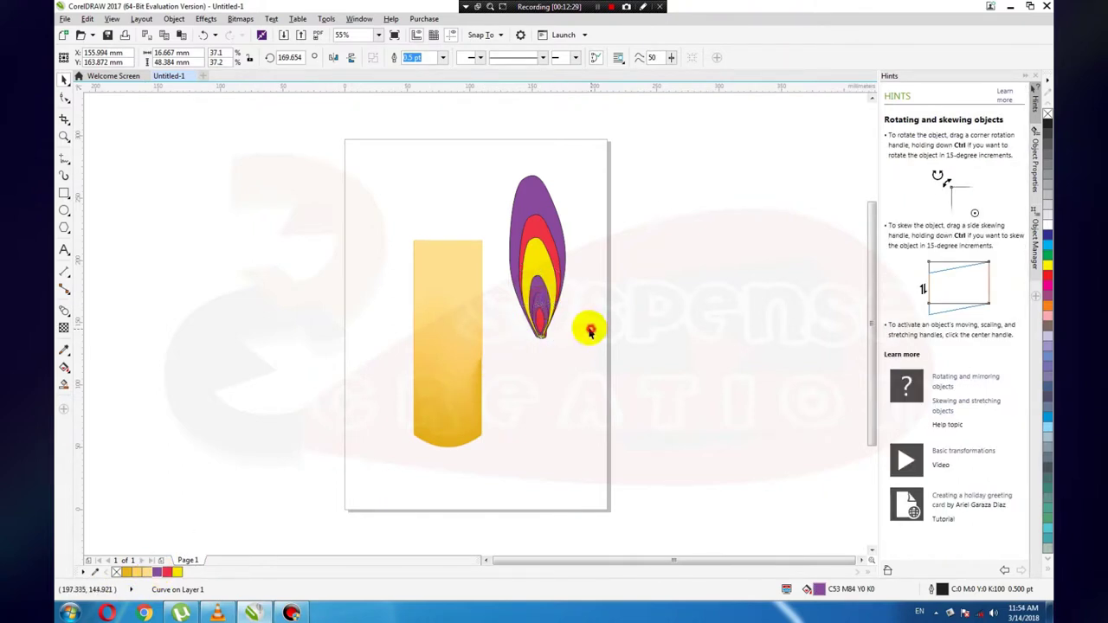
pyautogui.click(541, 304)
pyautogui.click(167, 572)
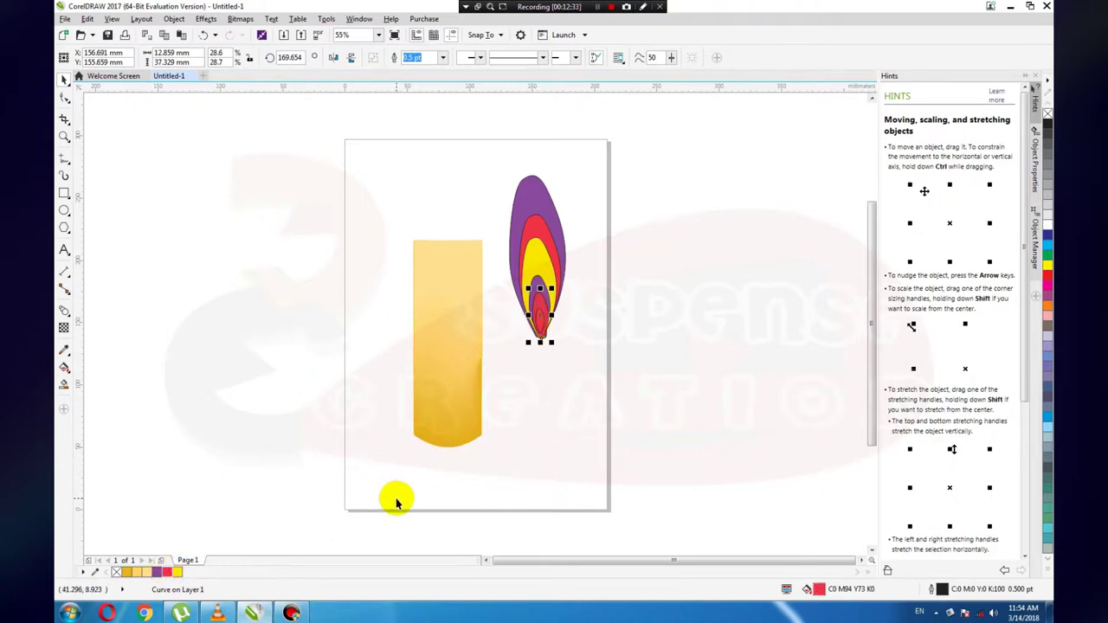
pyautogui.click(144, 572)
pyautogui.click(562, 430)
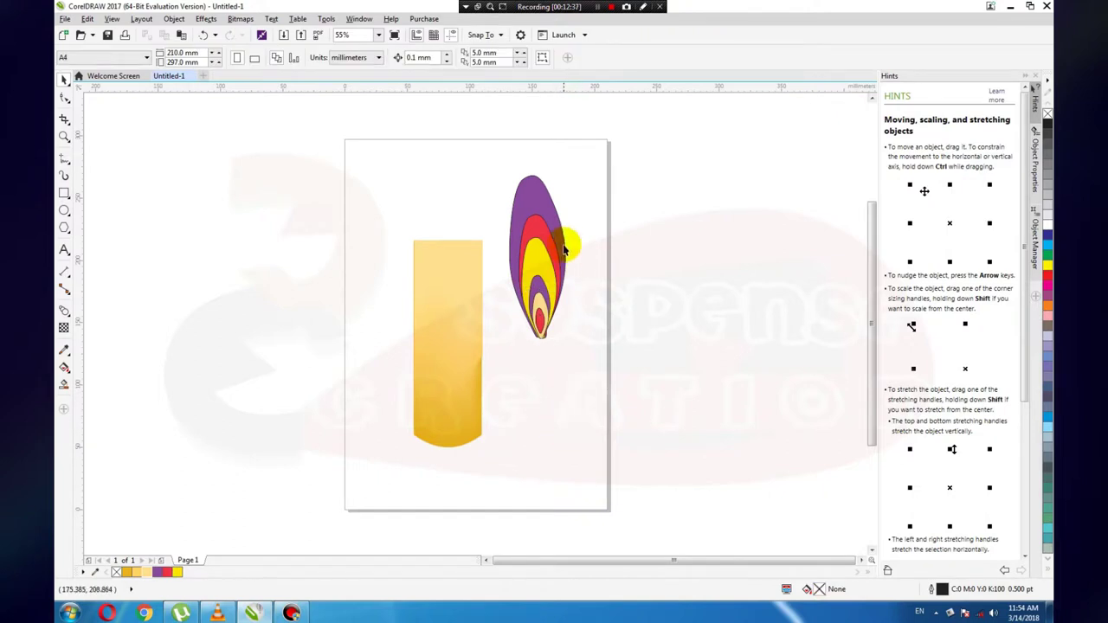
pyautogui.moveTo(591, 169)
pyautogui.mouseDown()
pyautogui.moveTo(520, 396)
pyautogui.moveTo(495, 395)
pyautogui.mouseUp()
# Set the outline width of all six flame shapes to None.
pyautogui.click(567, 58)
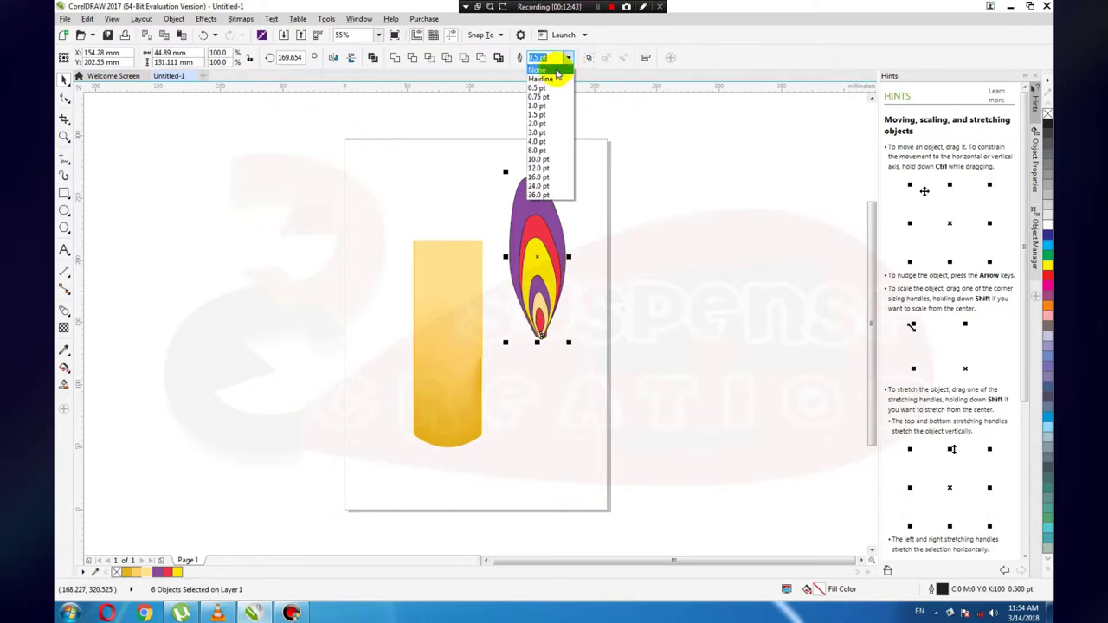
pyautogui.click(552, 69)
pyautogui.click(589, 280)
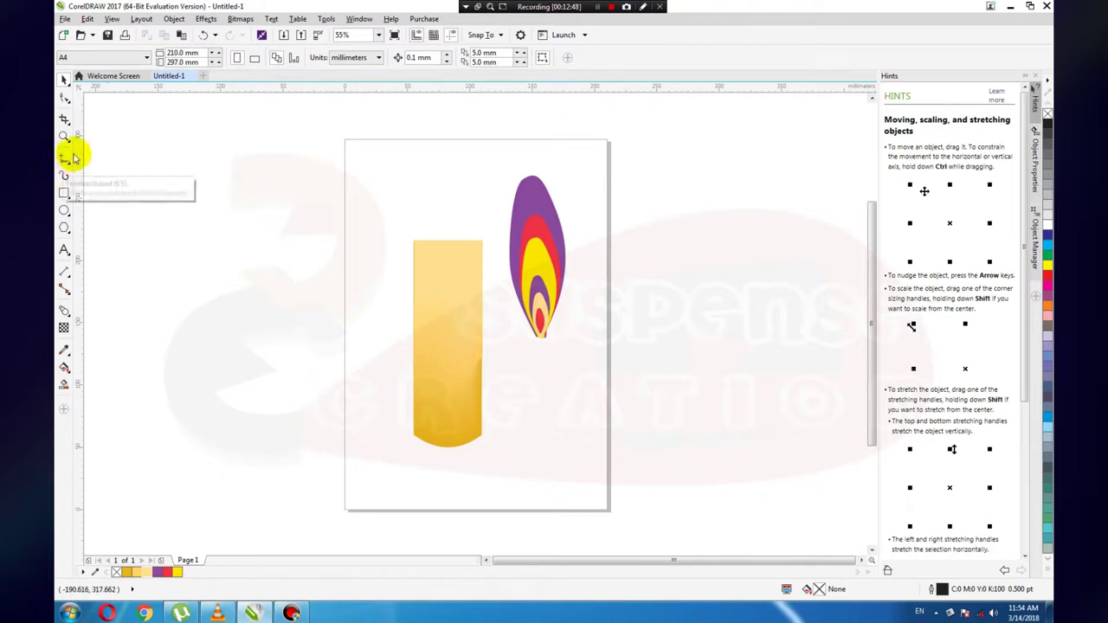
pyautogui.click(64, 311)
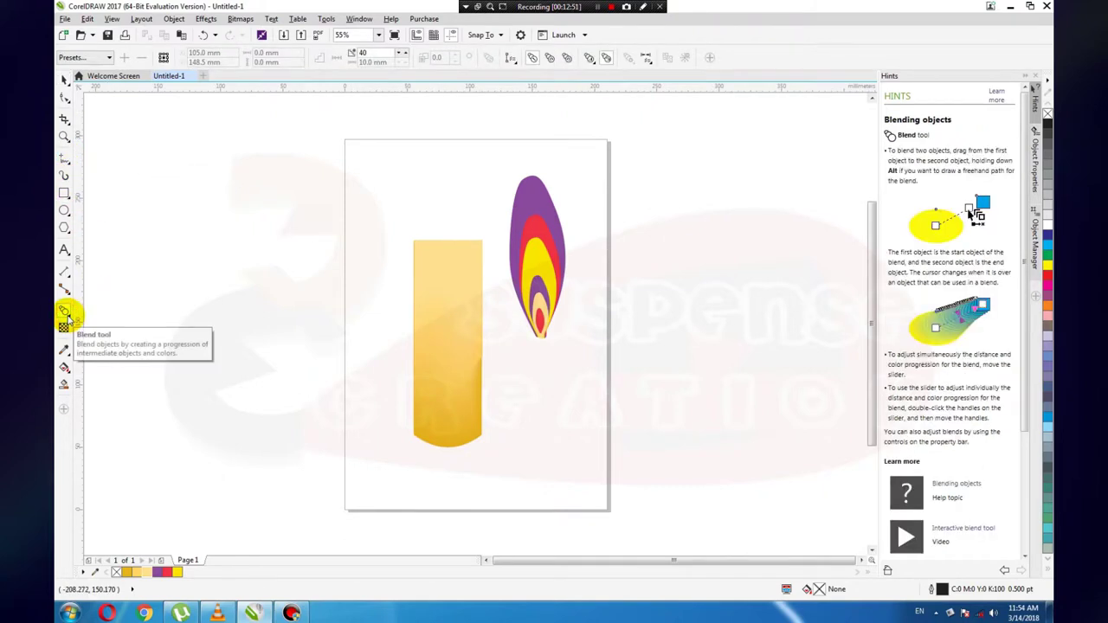
# Blend the small red inner curve with the neighbouring flame contour.
pyautogui.click(544, 315)
pyautogui.moveTo(543, 304); pyautogui.dragTo(559, 315)
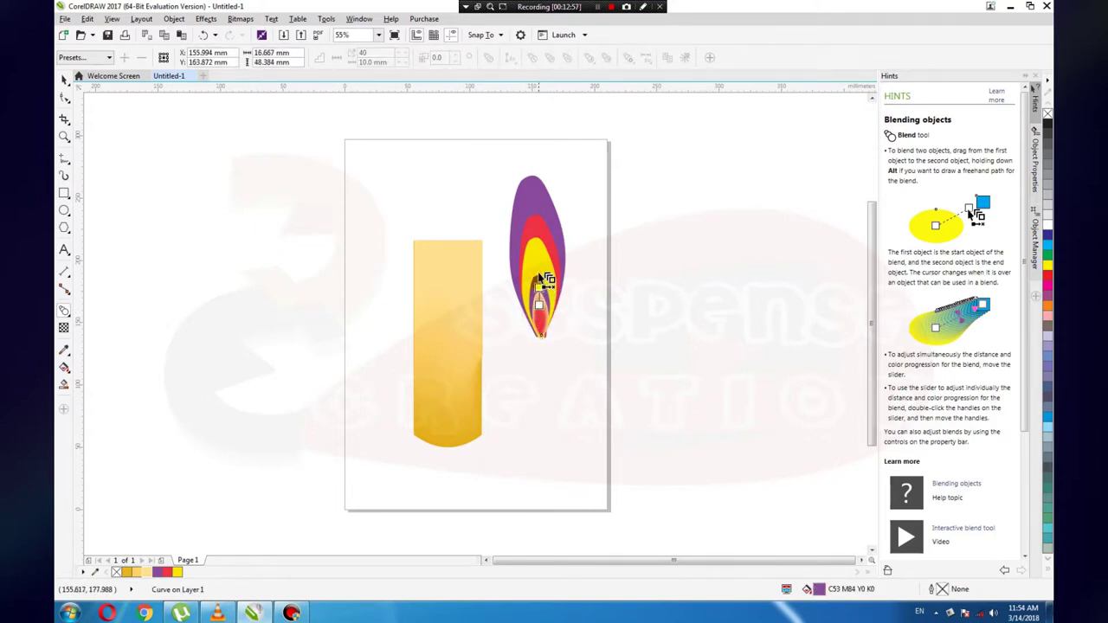
pyautogui.moveTo(539, 283); pyautogui.dragTo(541, 215)
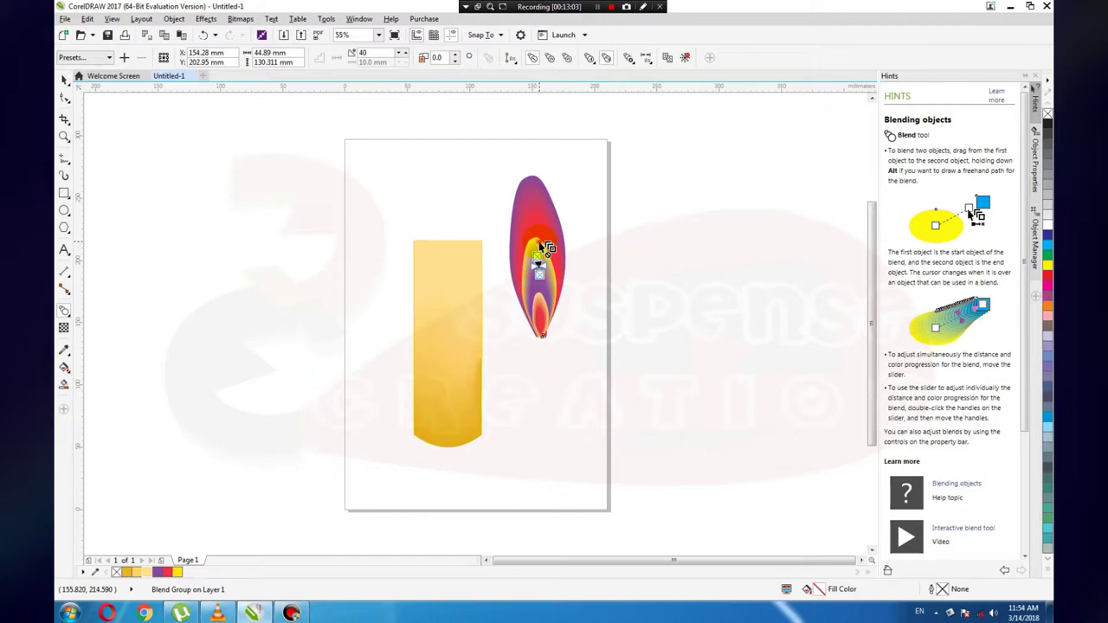
pyautogui.hotkey('ctrl', 'z')
pyautogui.click(592, 297)
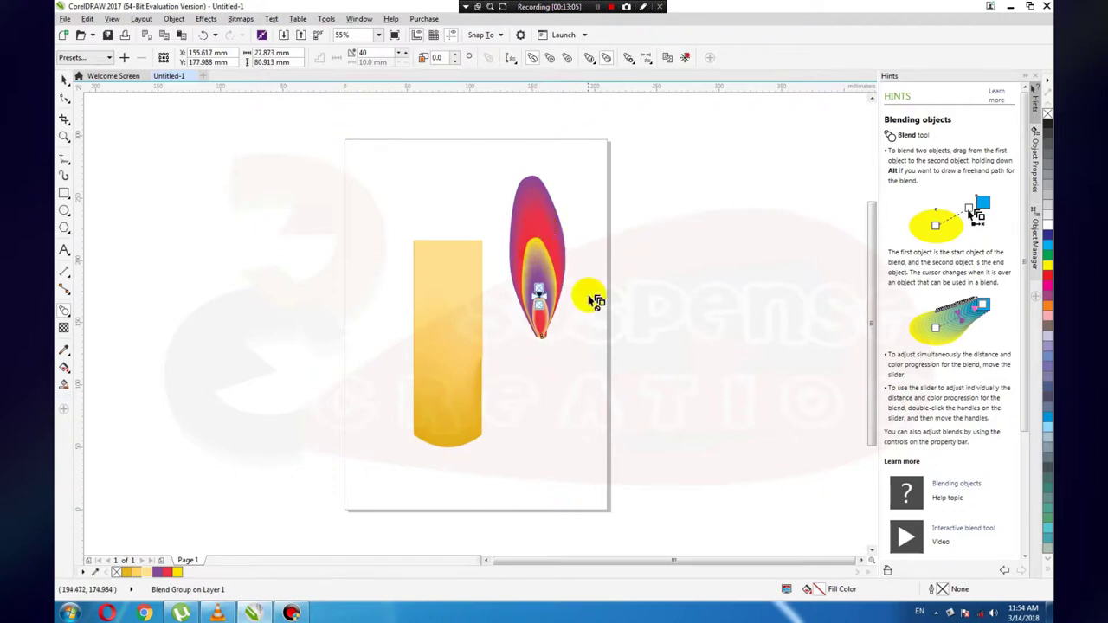
pyautogui.click(597, 305)
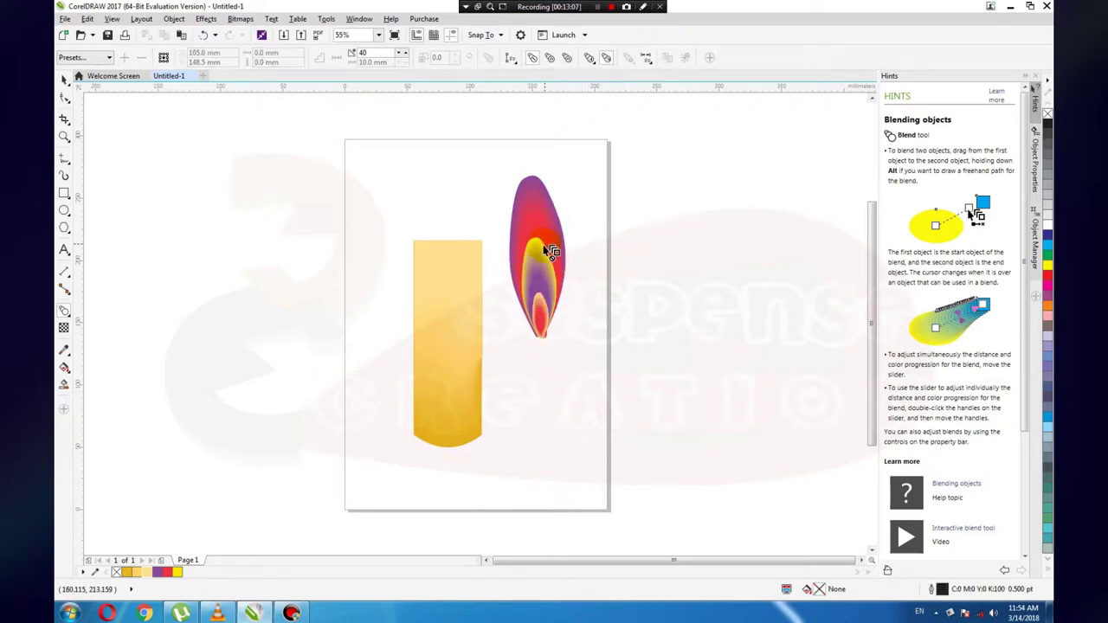
pyautogui.click(540, 243)
pyautogui.click(588, 324)
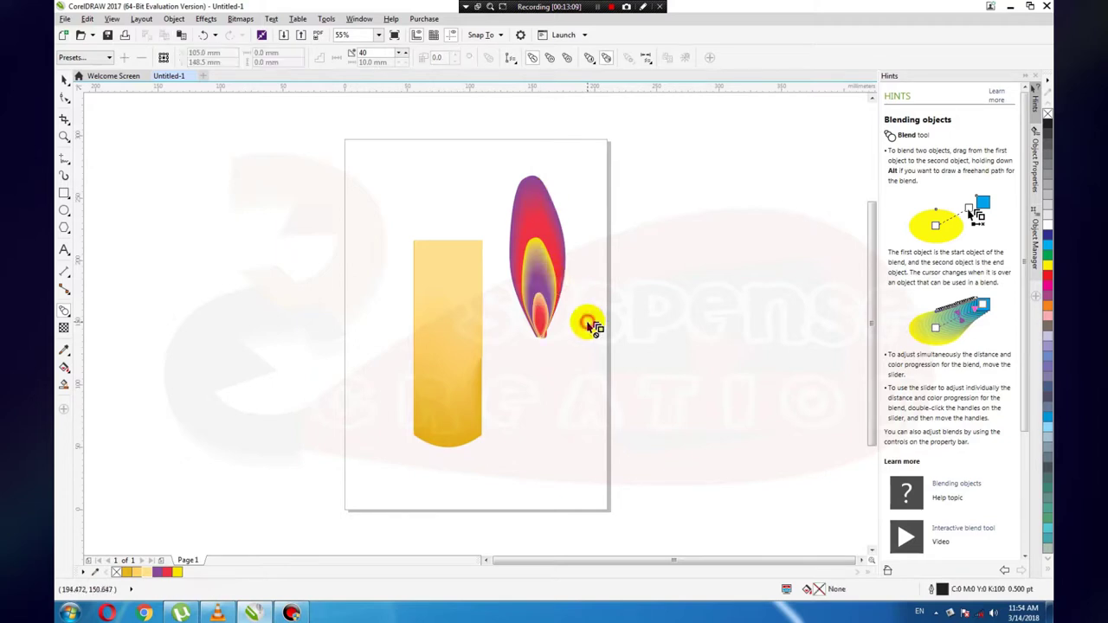
# Blend the inner shape out to the outer flame and select the blend group.
pyautogui.moveTo(543, 232); pyautogui.dragTo(548, 152)
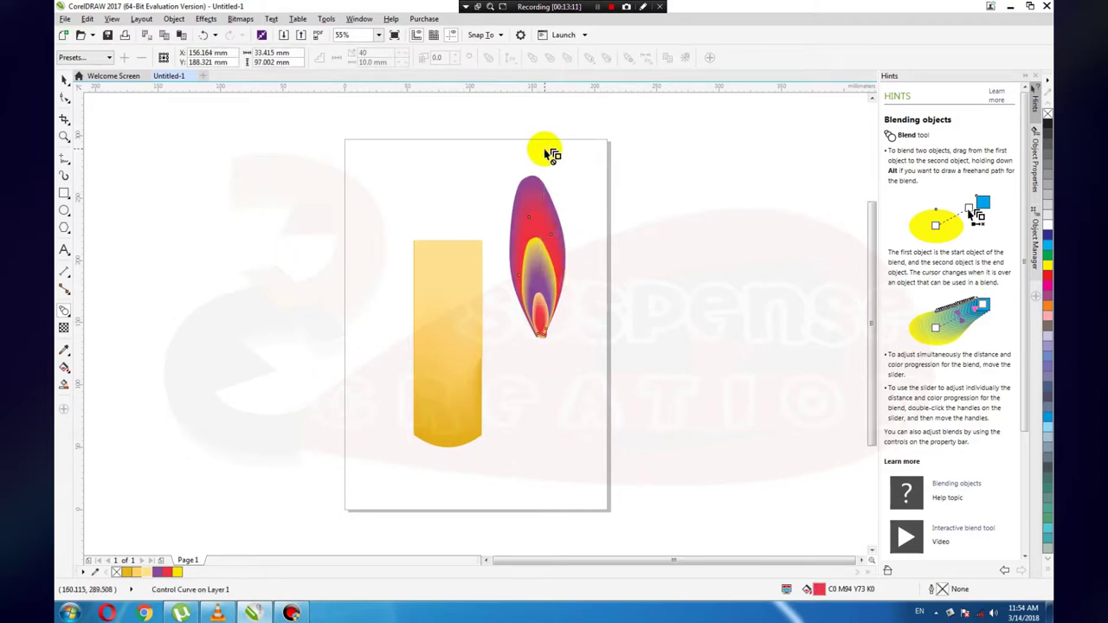
pyautogui.moveTo(544, 257); pyautogui.dragTo(544, 250)
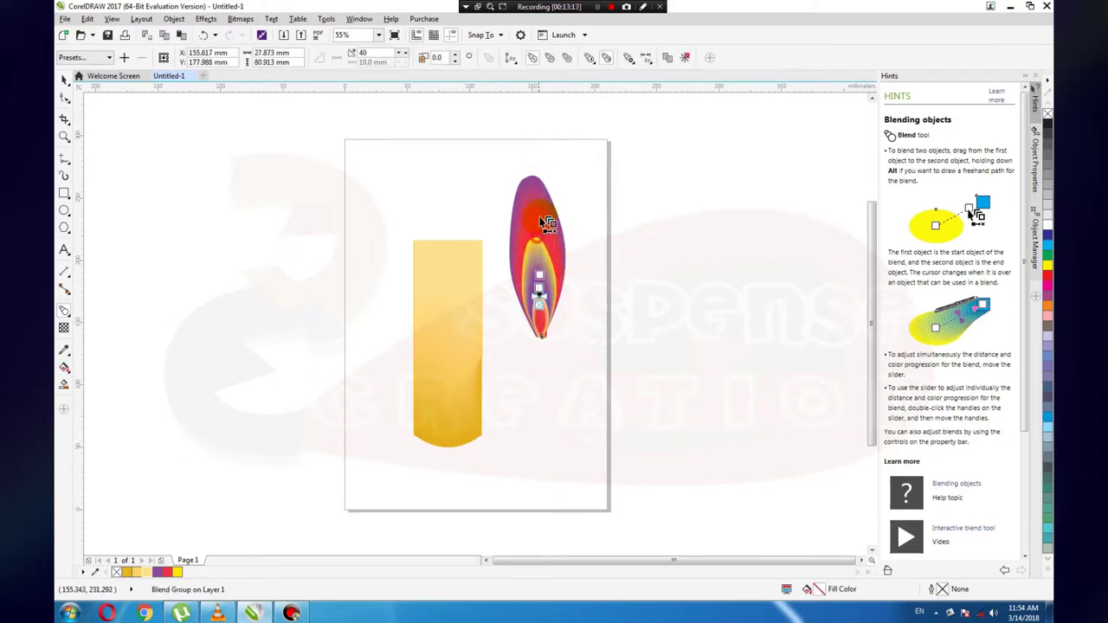
pyautogui.click(593, 298)
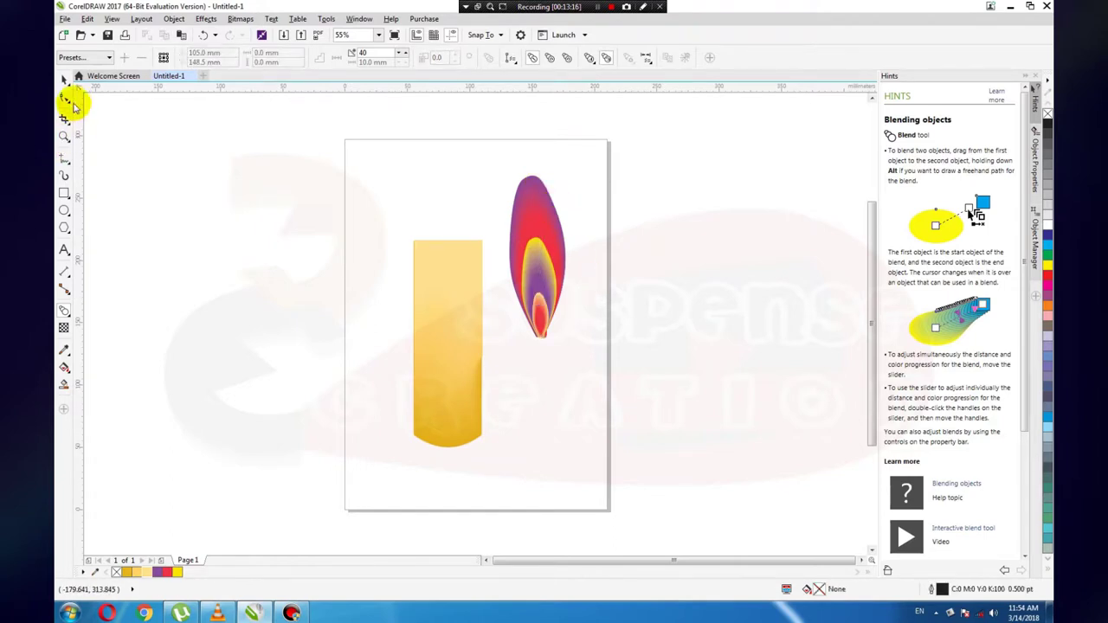
pyautogui.click(65, 77)
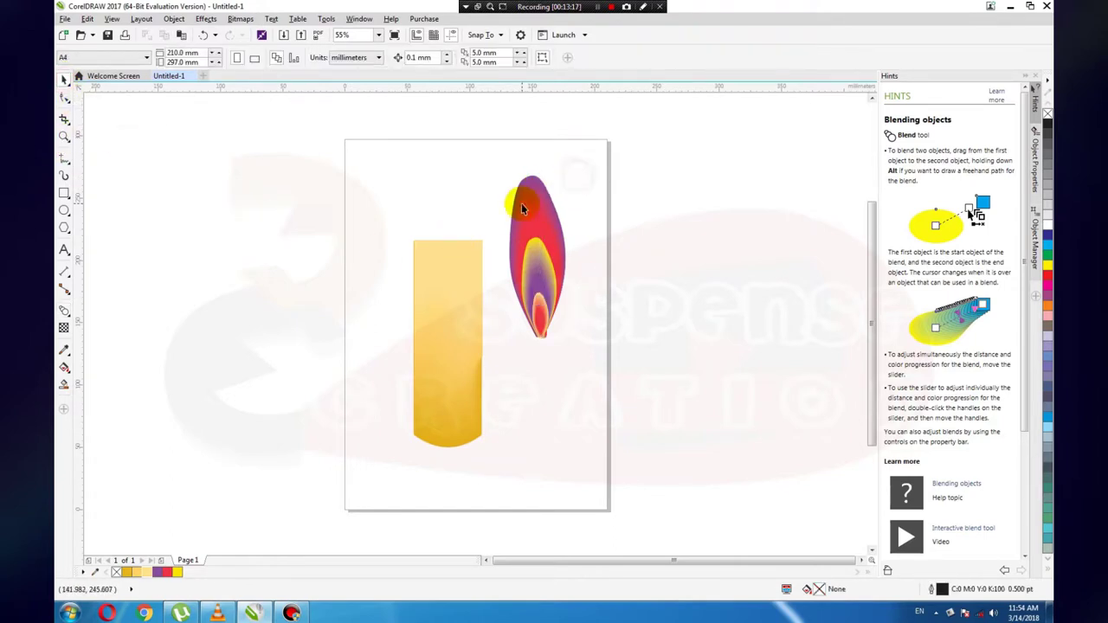
pyautogui.click(521, 208)
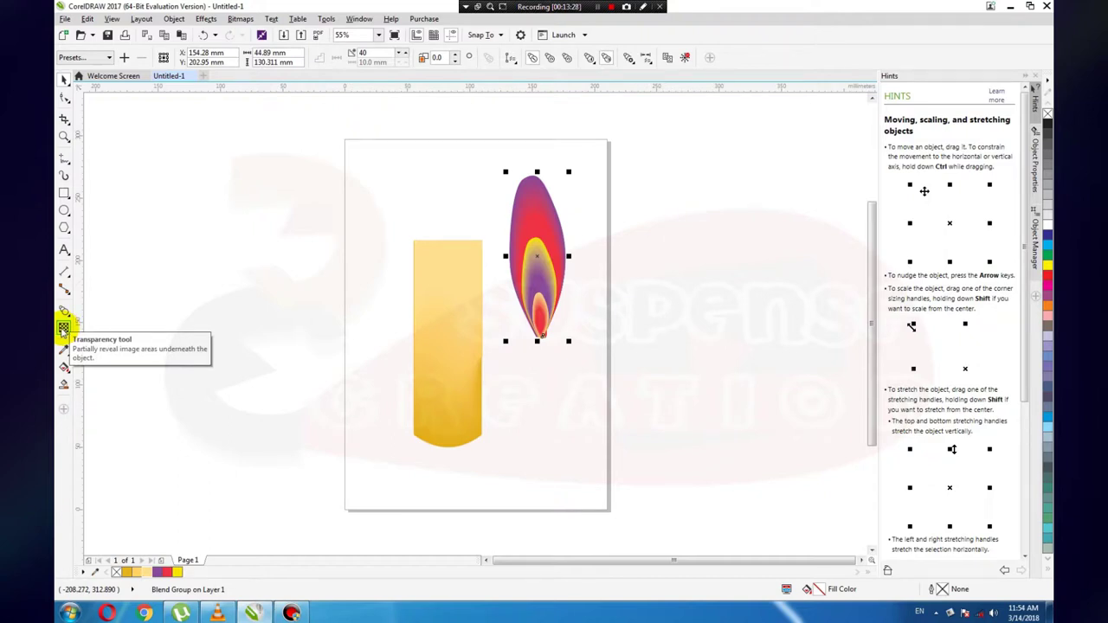
# Try pattern and gradient transparency types on the flame.
pyautogui.click(64, 327)
pyautogui.click(149, 58)
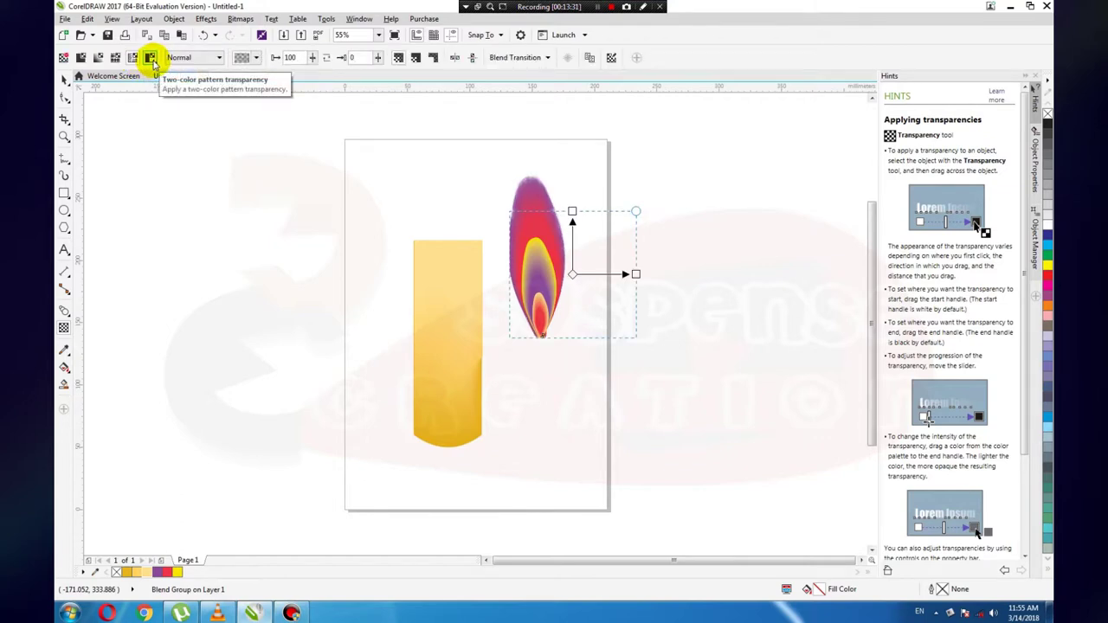
pyautogui.click(134, 58)
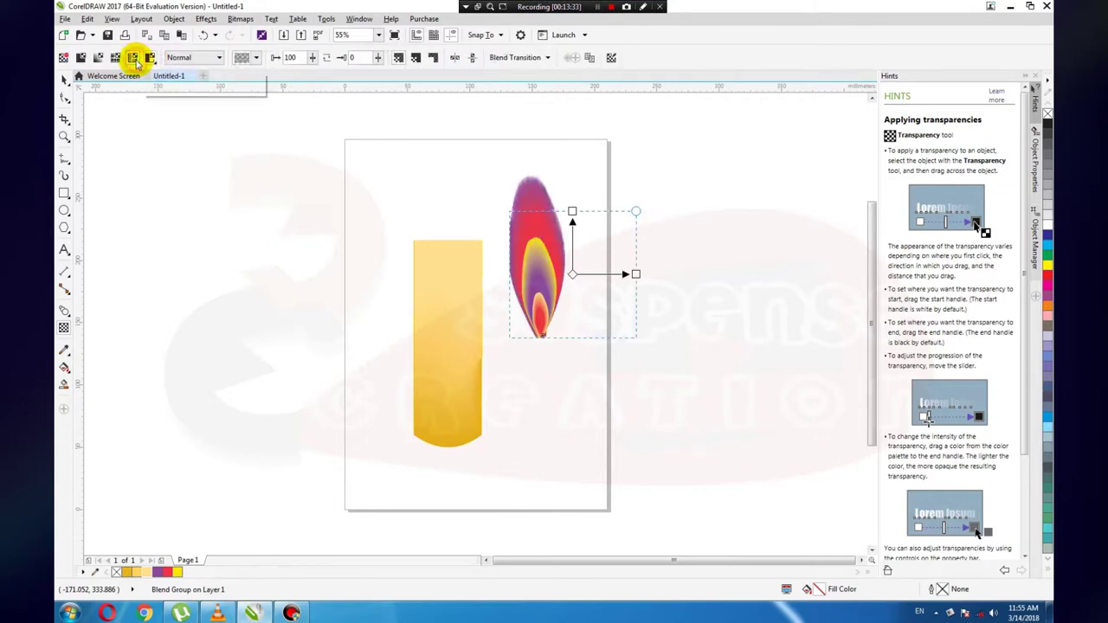
pyautogui.click(115, 58)
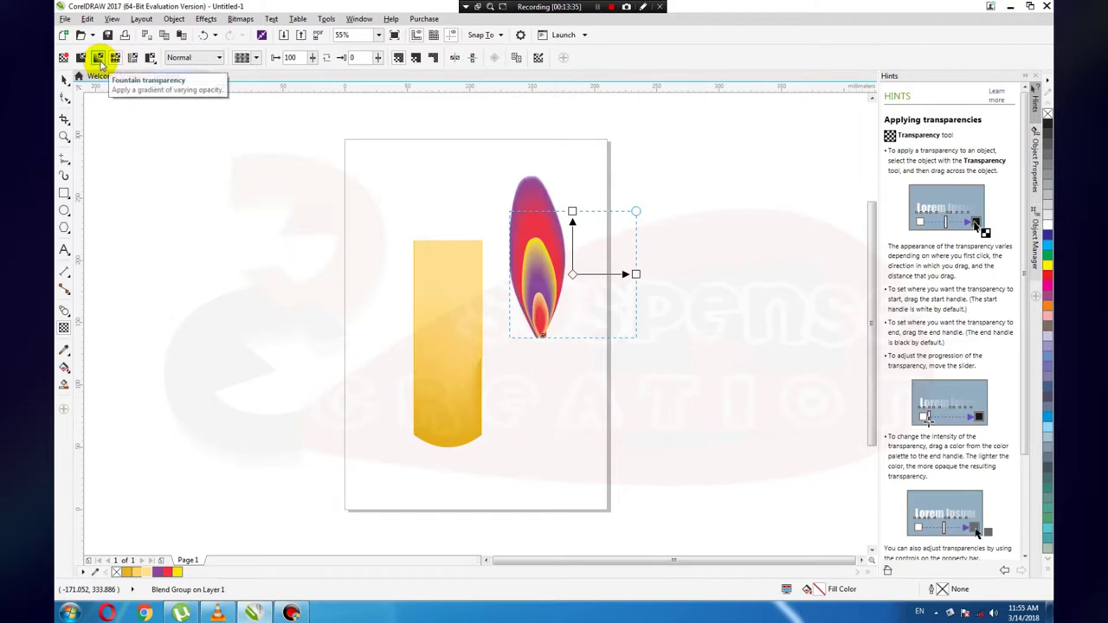
pyautogui.click(99, 58)
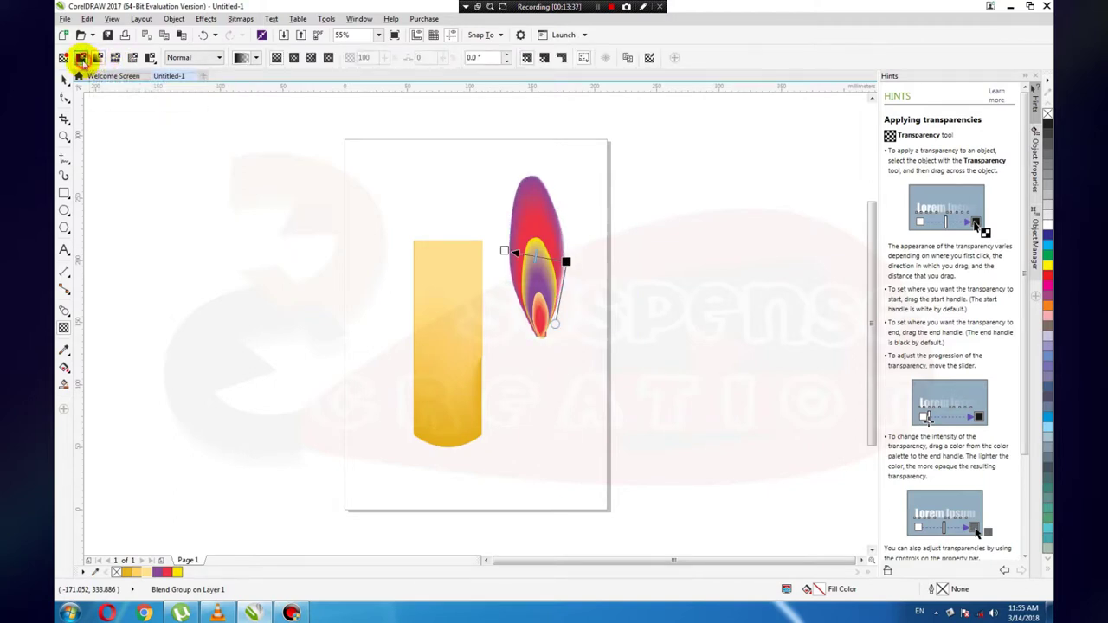
pyautogui.click(80, 58)
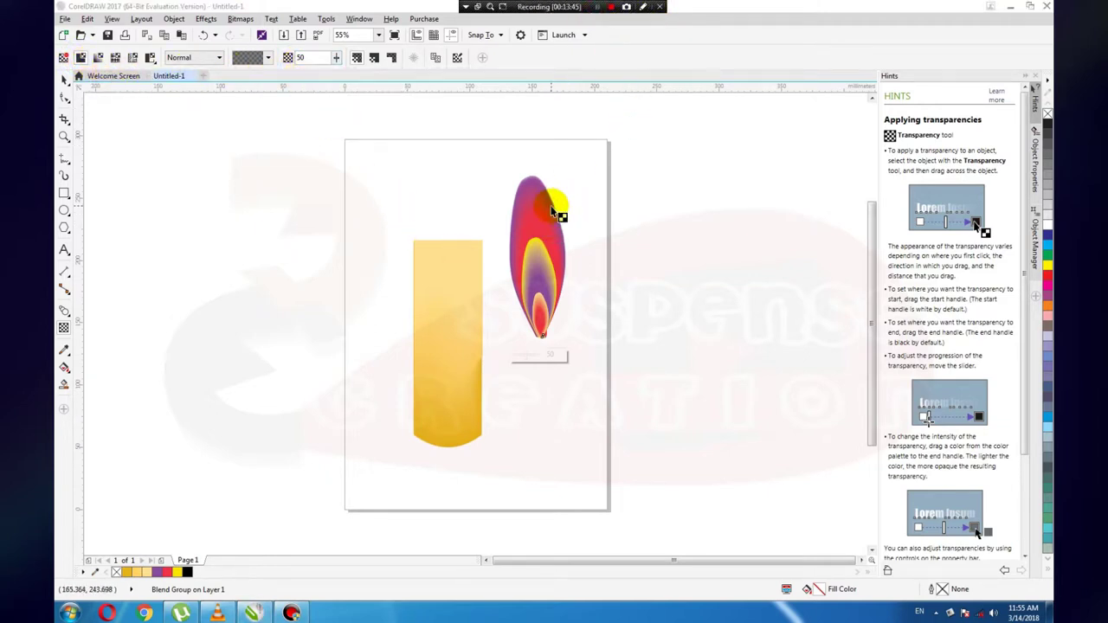
# Give the flame blend a uniform transparency of 87.
pyautogui.click(65, 82)
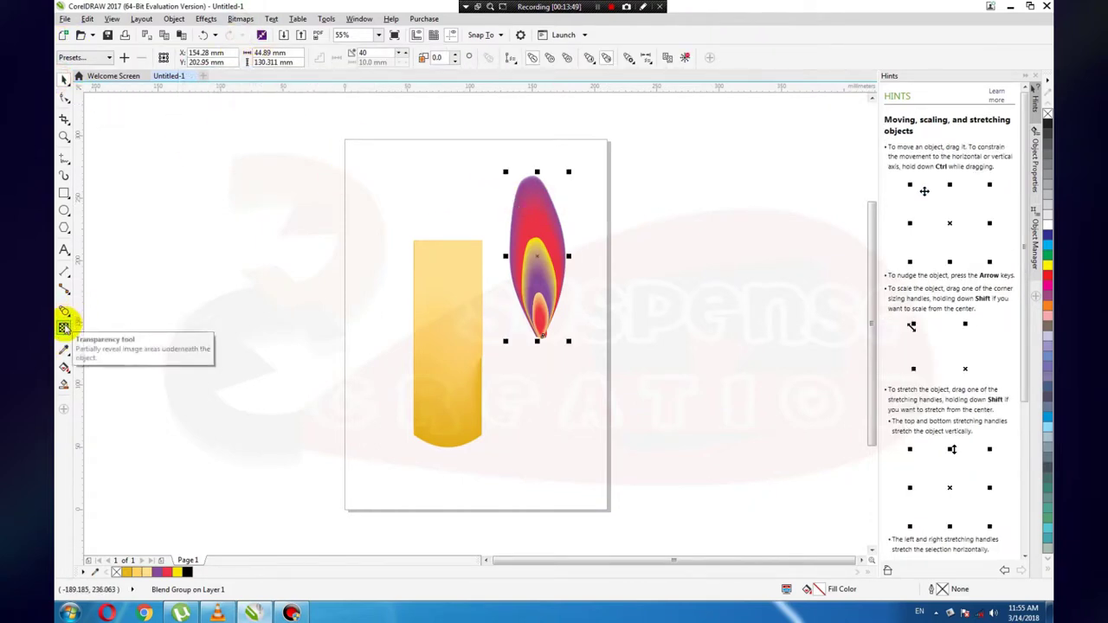
pyautogui.click(65, 327)
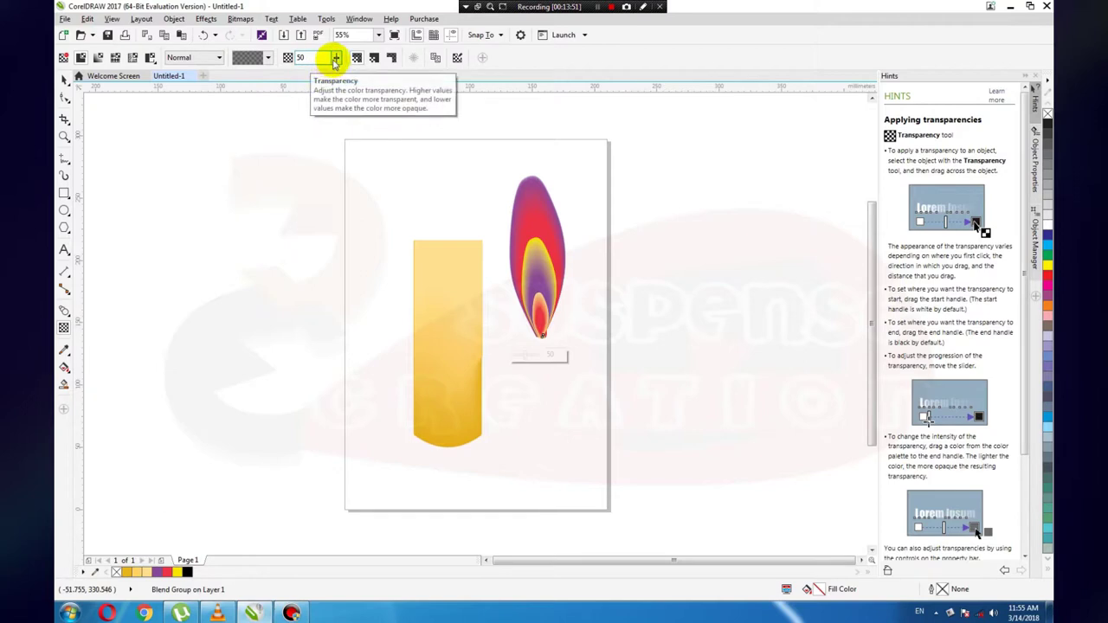
pyautogui.moveTo(336, 58); pyautogui.dragTo(354, 75)
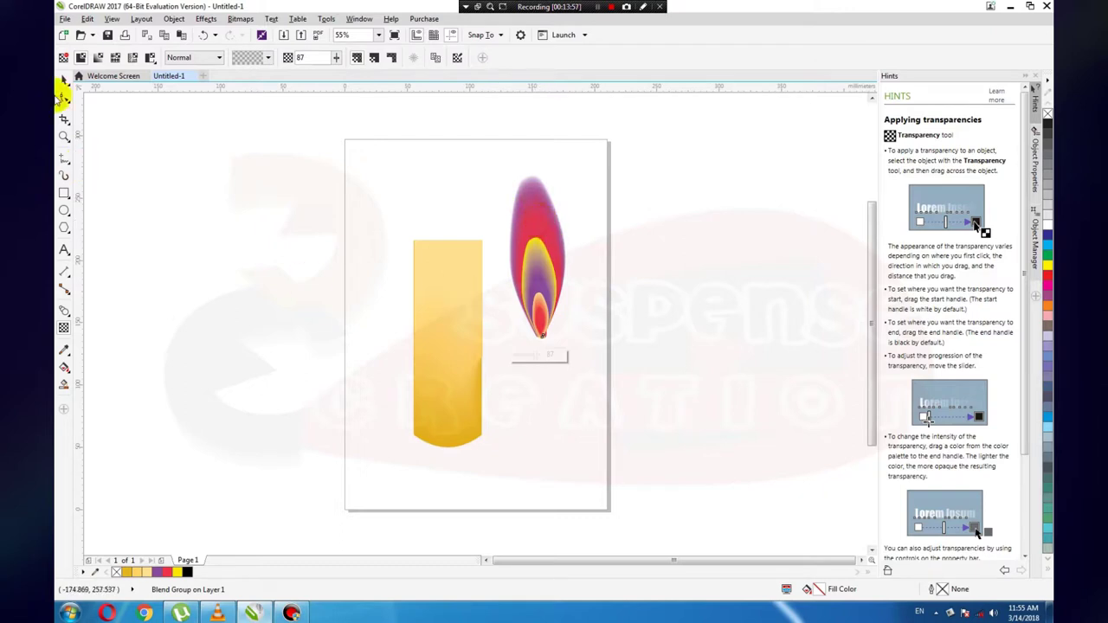
pyautogui.click(64, 78)
# Try gradient, uniform and pattern transparency types on the flame.
pyautogui.click(509, 225)
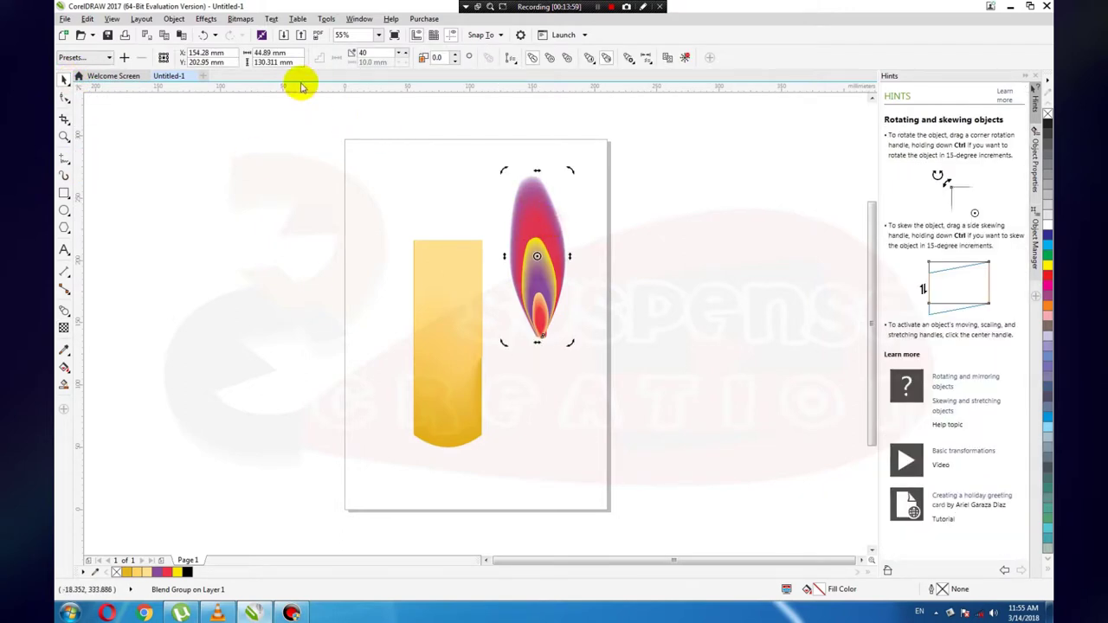
pyautogui.click(63, 327)
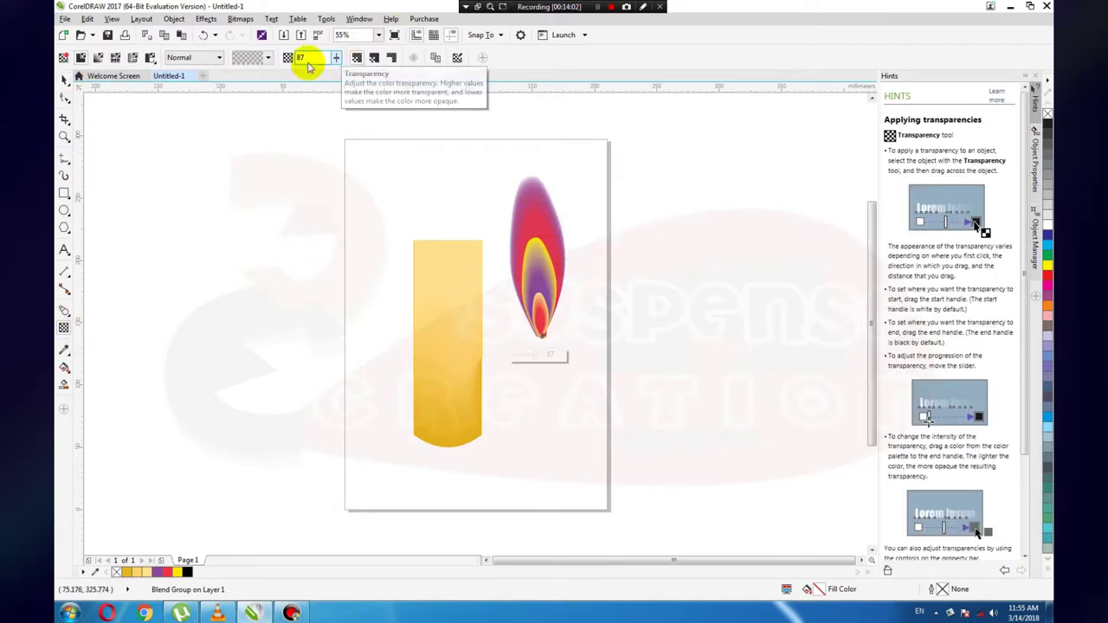
pyautogui.click(98, 58)
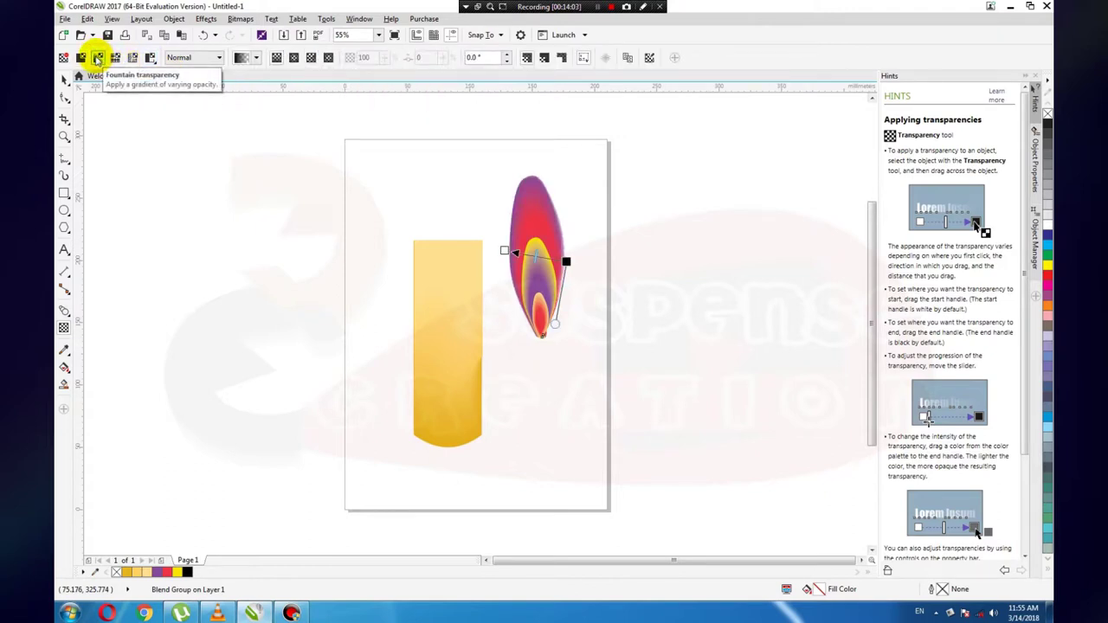
pyautogui.click(81, 57)
pyautogui.click(63, 57)
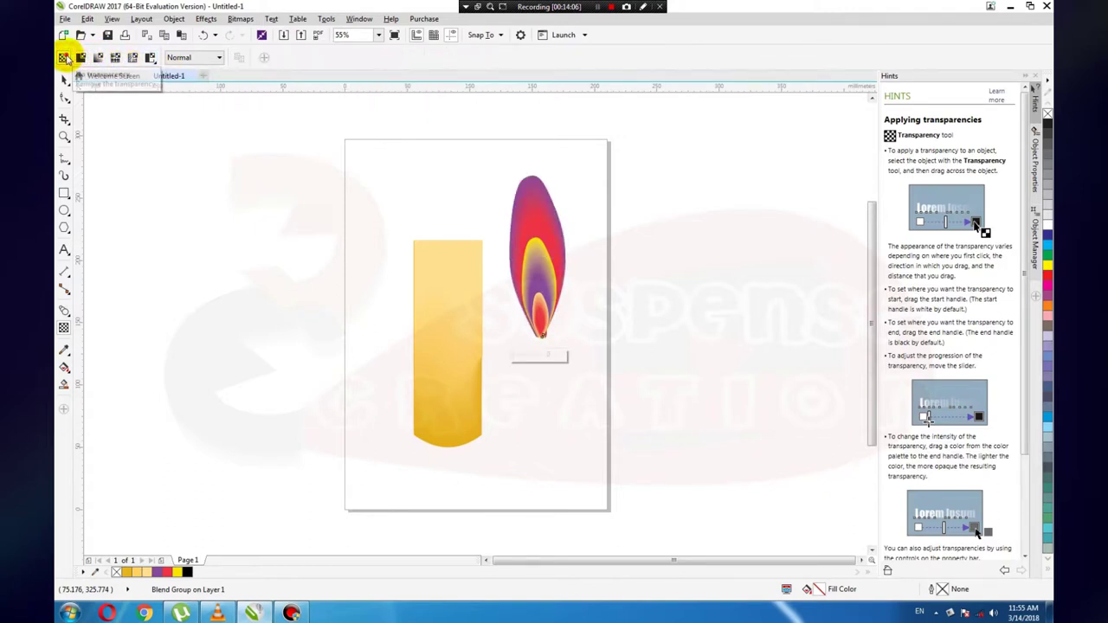
pyautogui.click(82, 57)
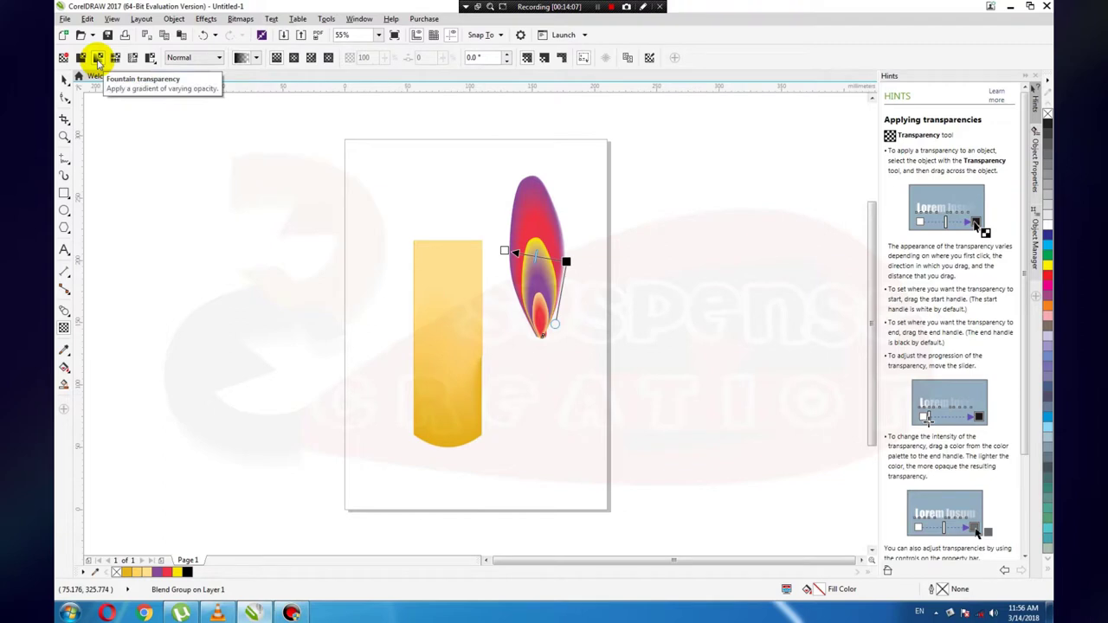
pyautogui.click(384, 58)
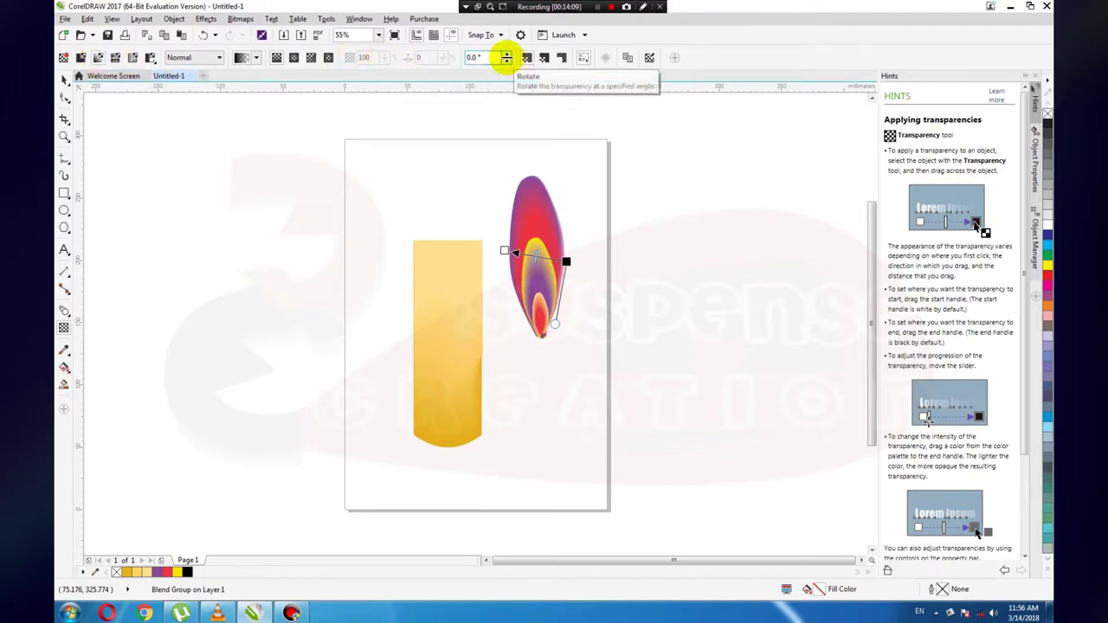
pyautogui.click(256, 61)
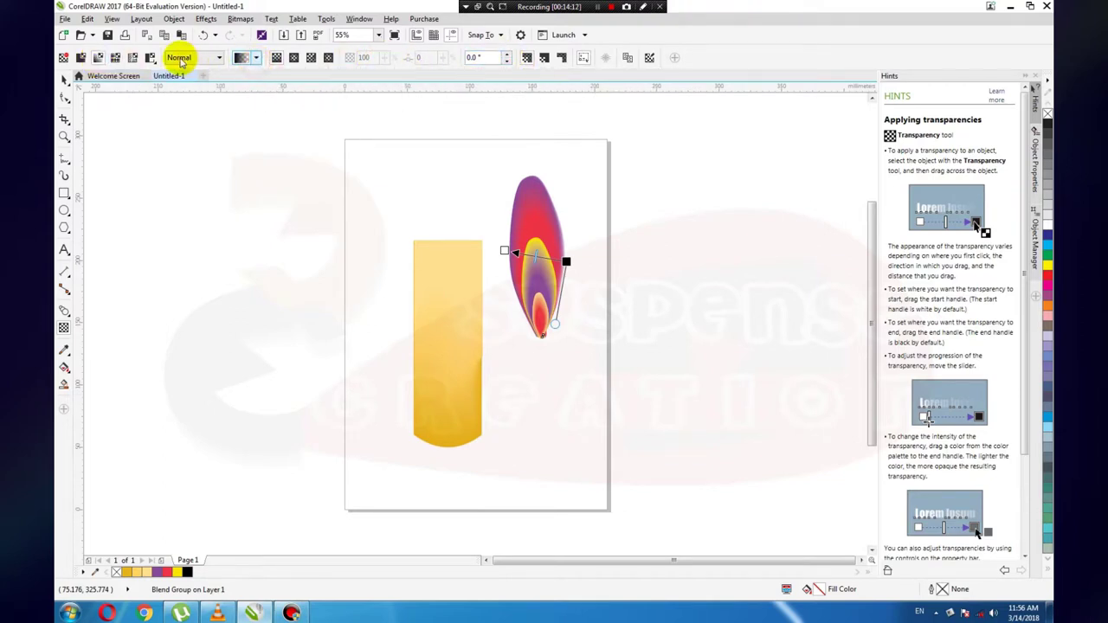
pyautogui.click(117, 57)
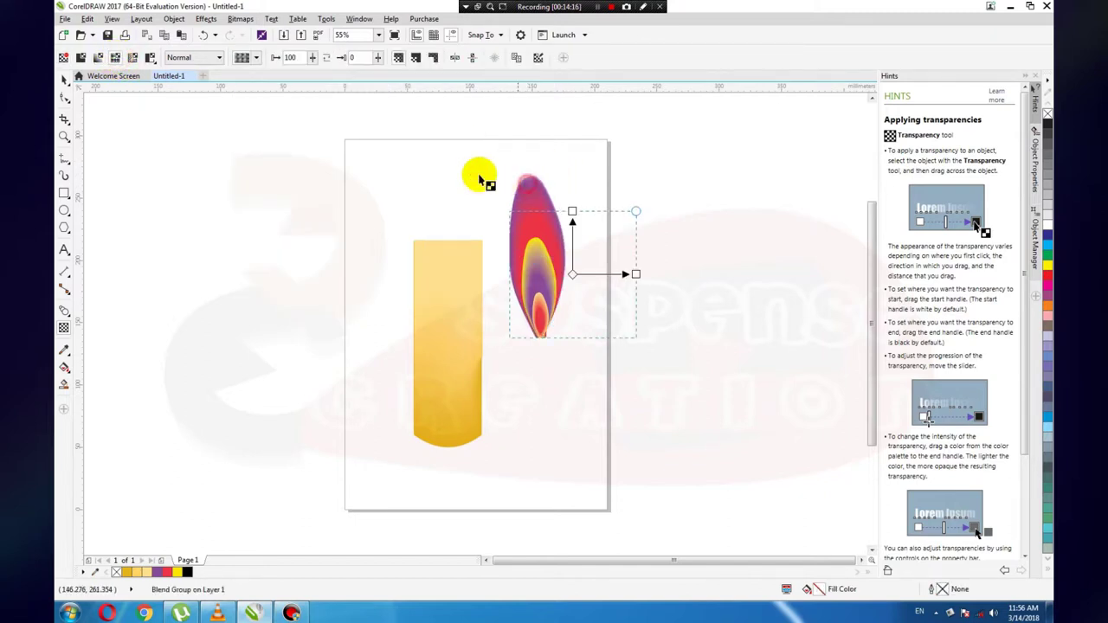
# Set uniform transparency on the flame, adjusting the amount between 100, 93 and 92.
pyautogui.click(66, 79)
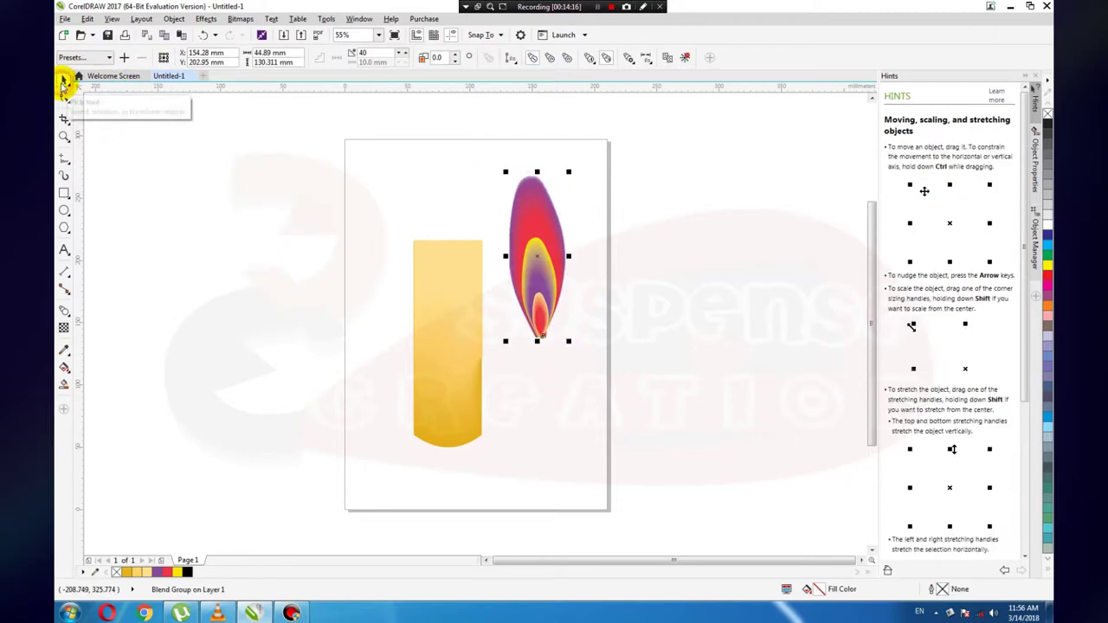
pyautogui.click(528, 202)
pyautogui.click(65, 326)
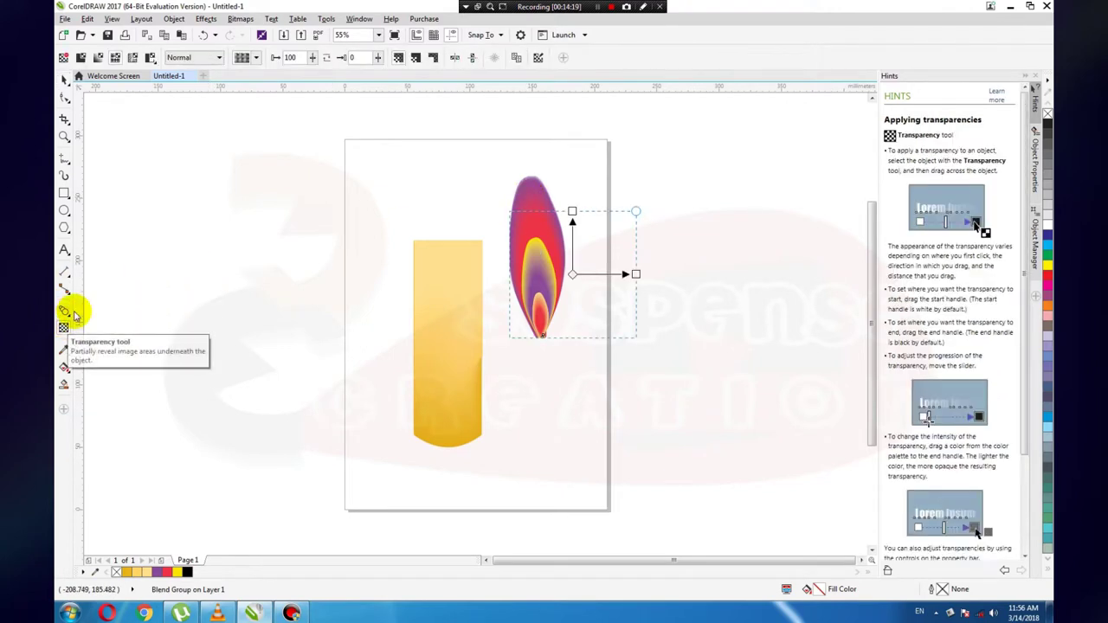
pyautogui.click(98, 57)
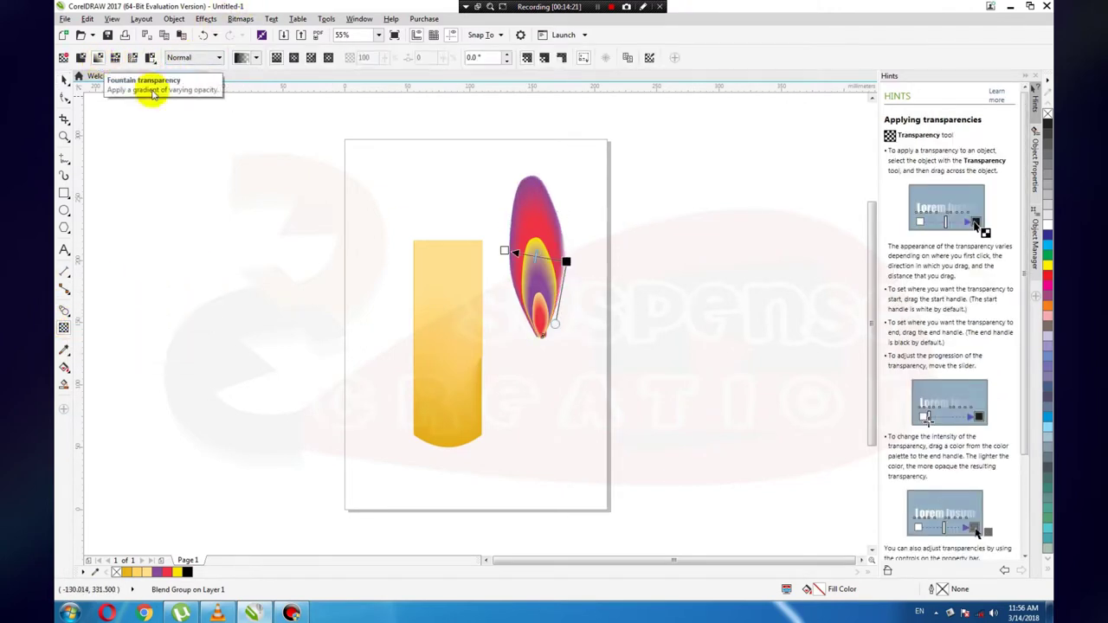
pyautogui.click(81, 57)
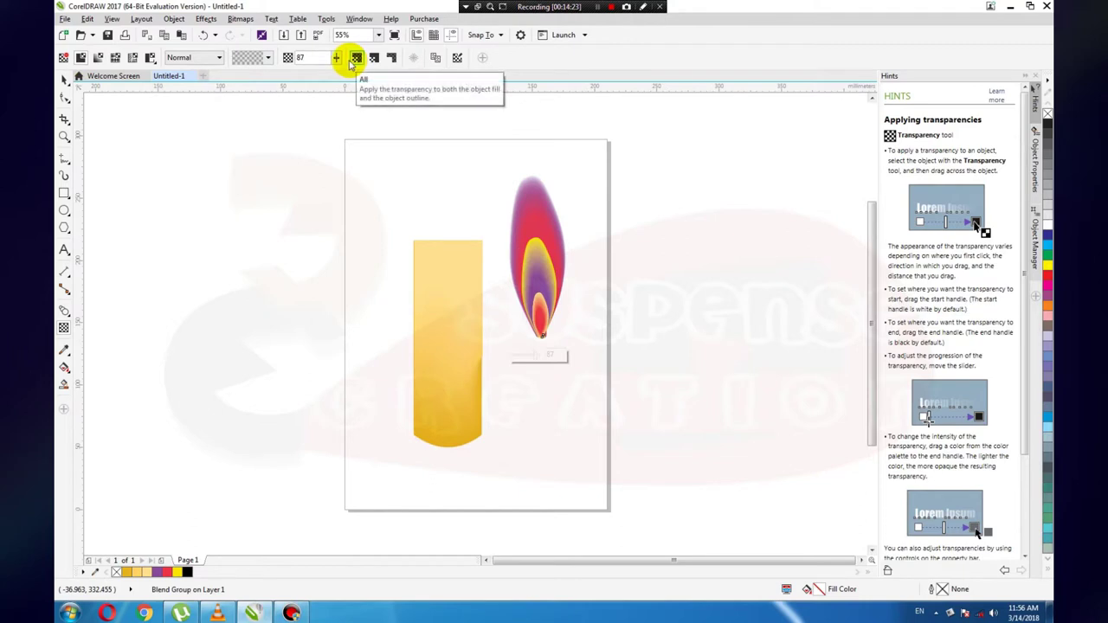
pyautogui.moveTo(342, 77); pyautogui.dragTo(342, 76)
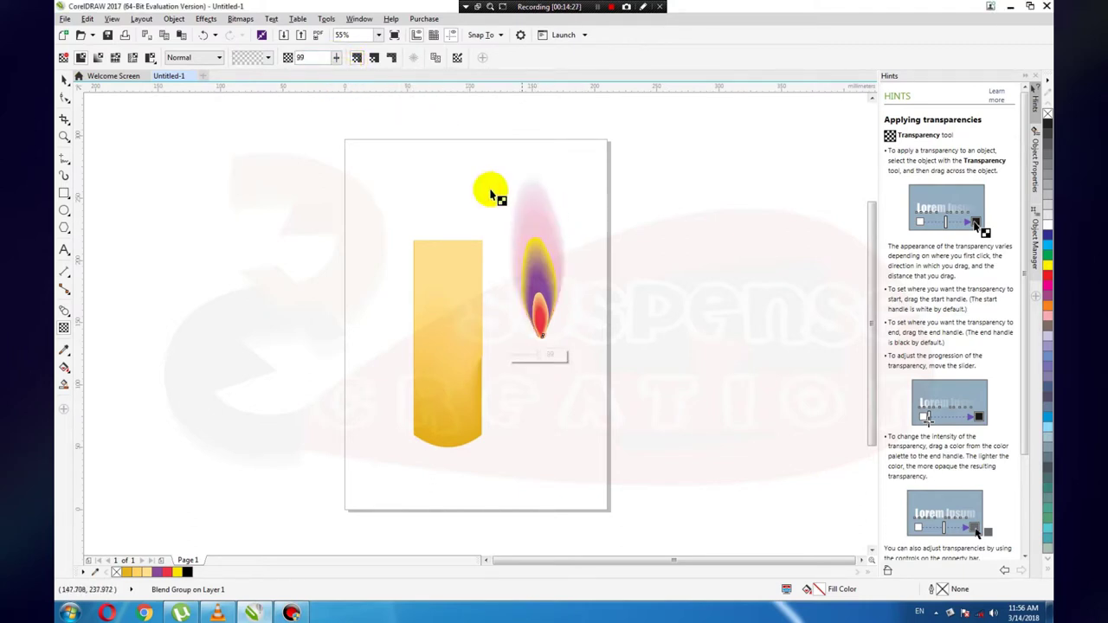
pyautogui.click(335, 58)
pyautogui.click(337, 75)
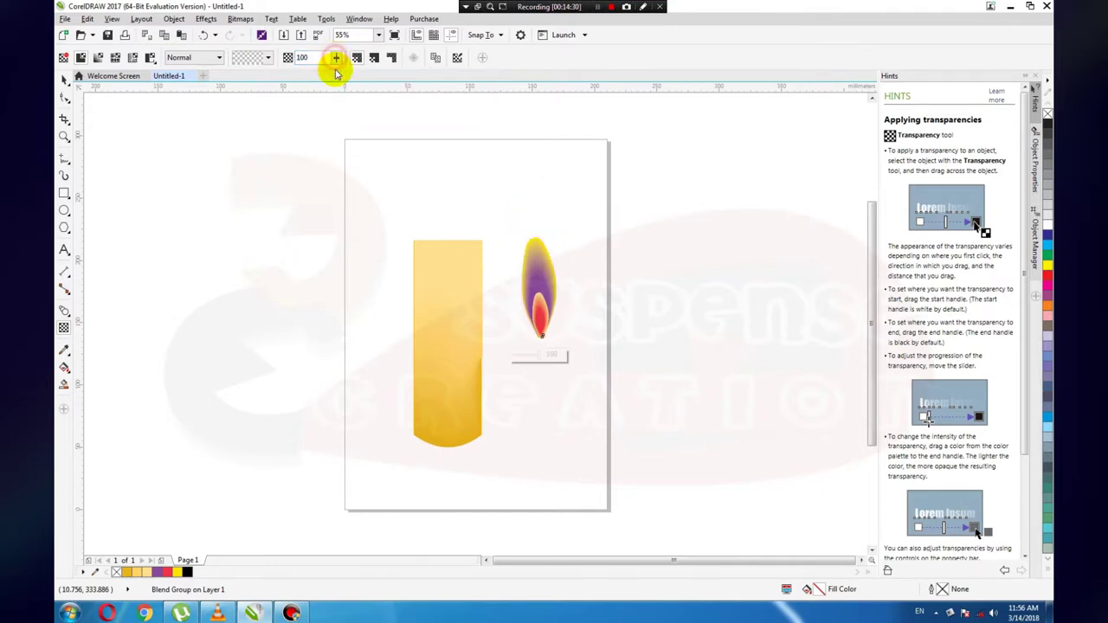
pyautogui.click(337, 65)
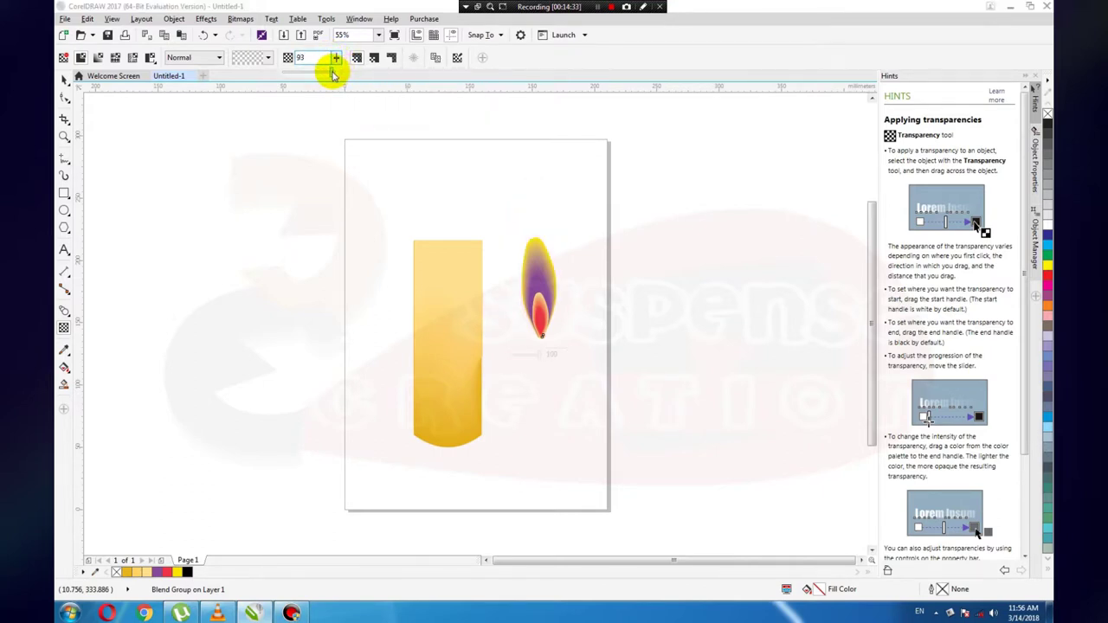
pyautogui.click(333, 74)
pyautogui.click(336, 61)
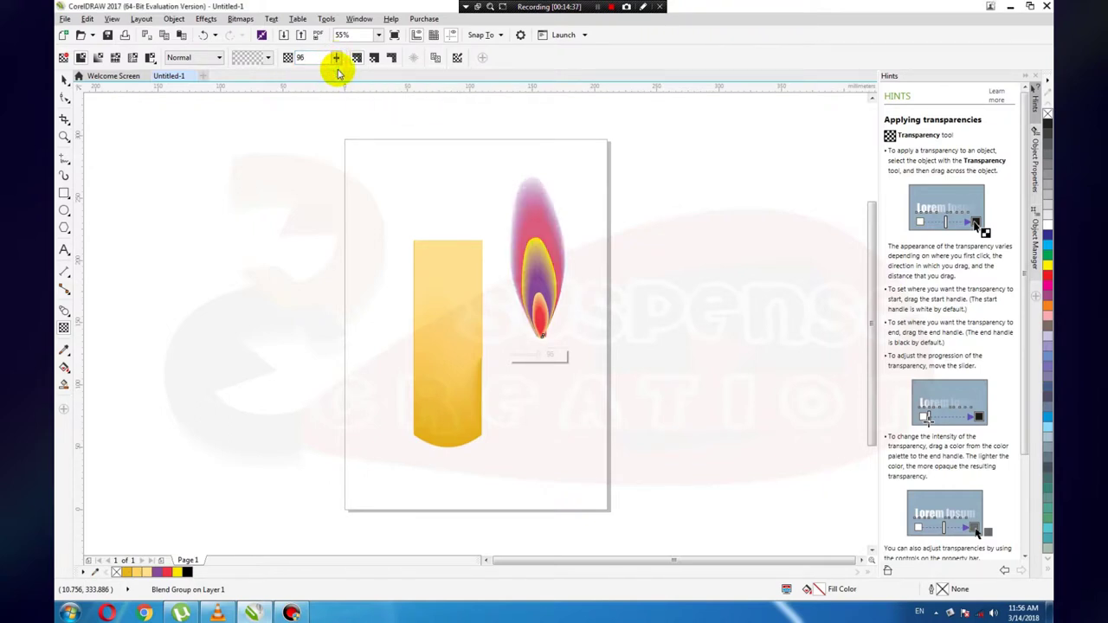
pyautogui.click(336, 59)
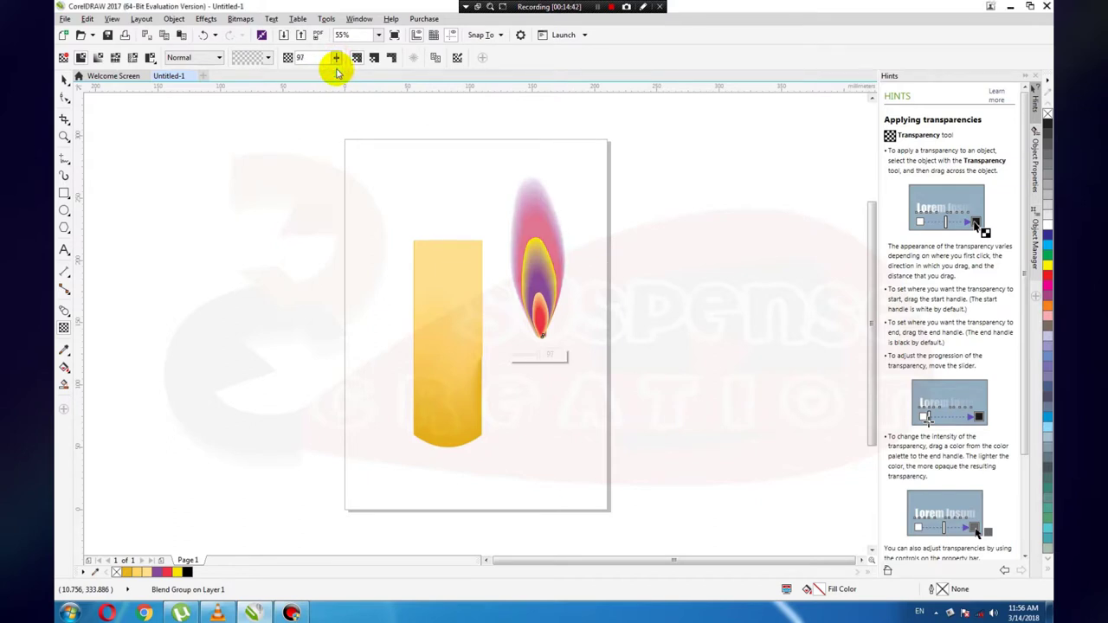
# Reselect the flame blend and apply an even transparency of 50.
pyautogui.click(616, 289)
pyautogui.click(539, 247)
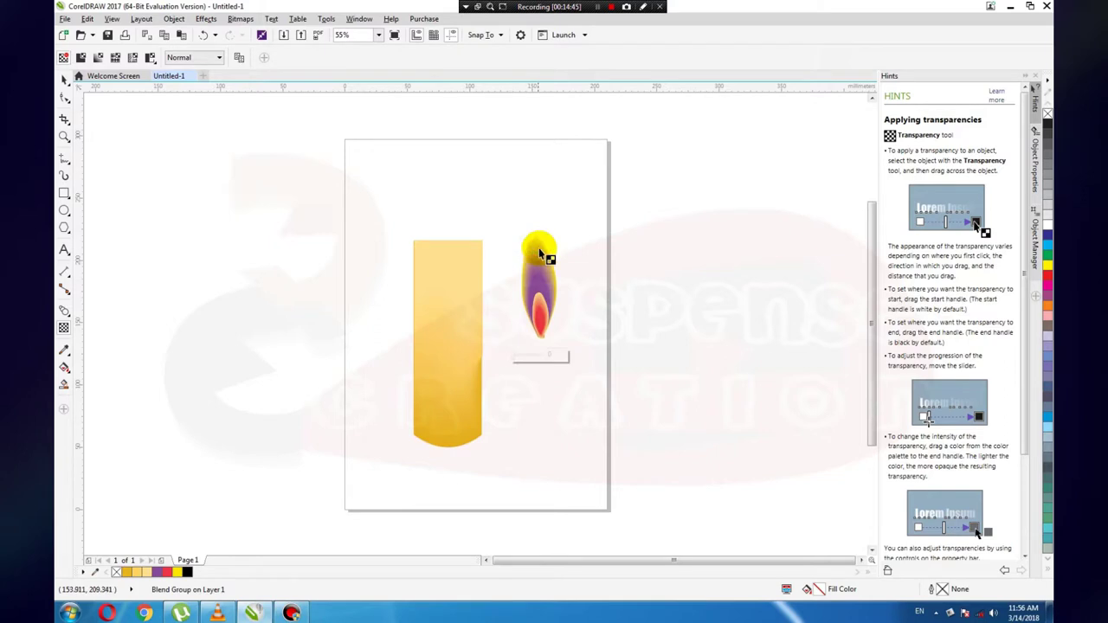
pyautogui.click(63, 77)
pyautogui.click(545, 381)
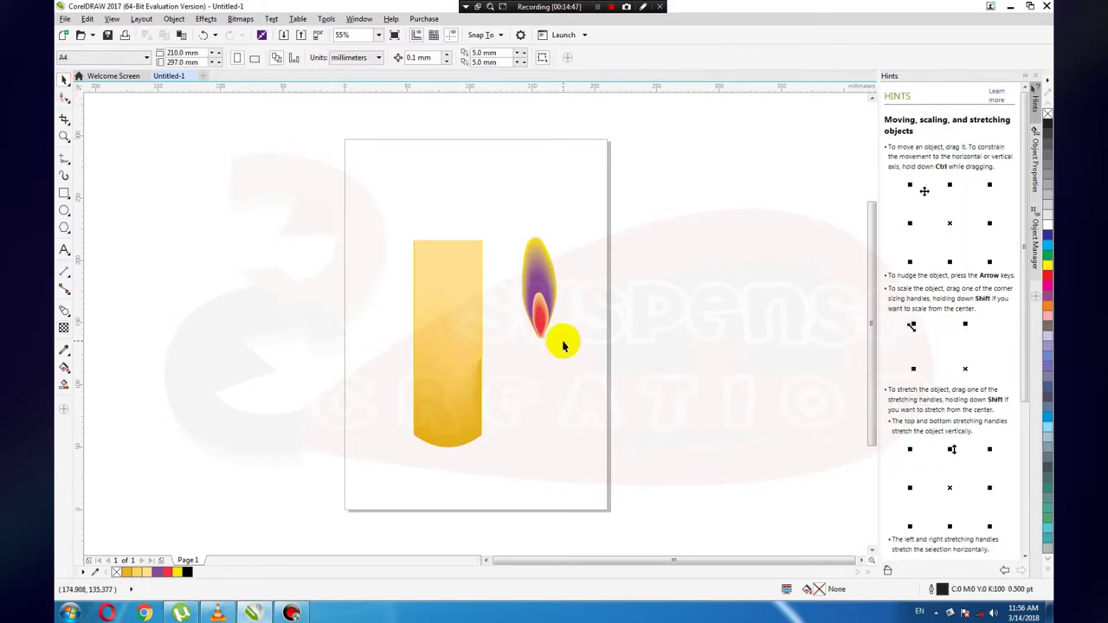
pyautogui.click(564, 344)
pyautogui.click(539, 378)
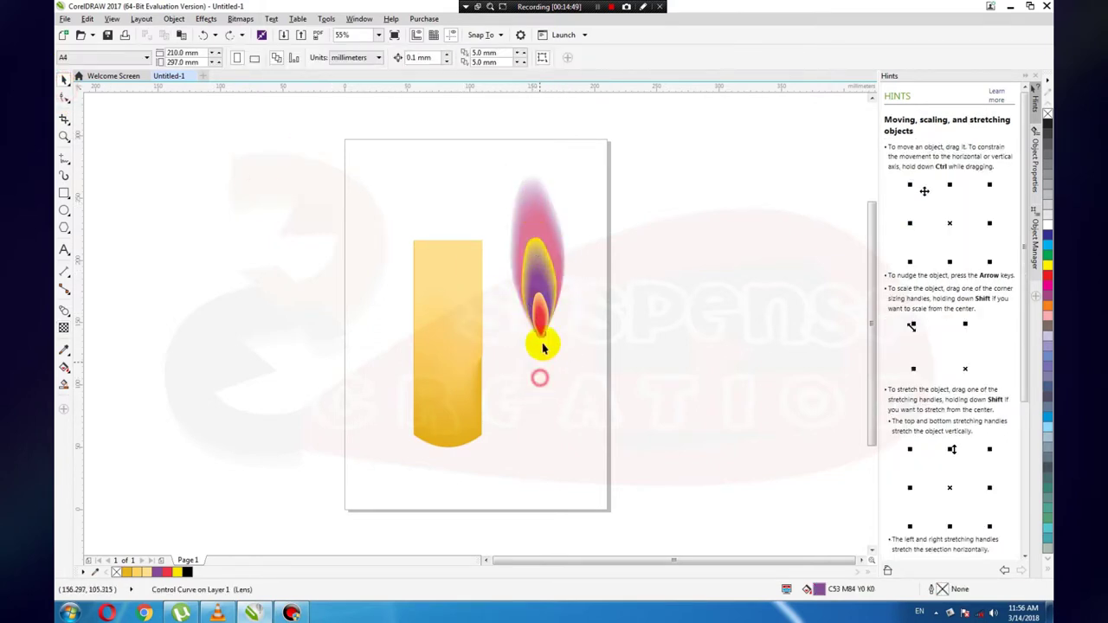
pyautogui.click(542, 256)
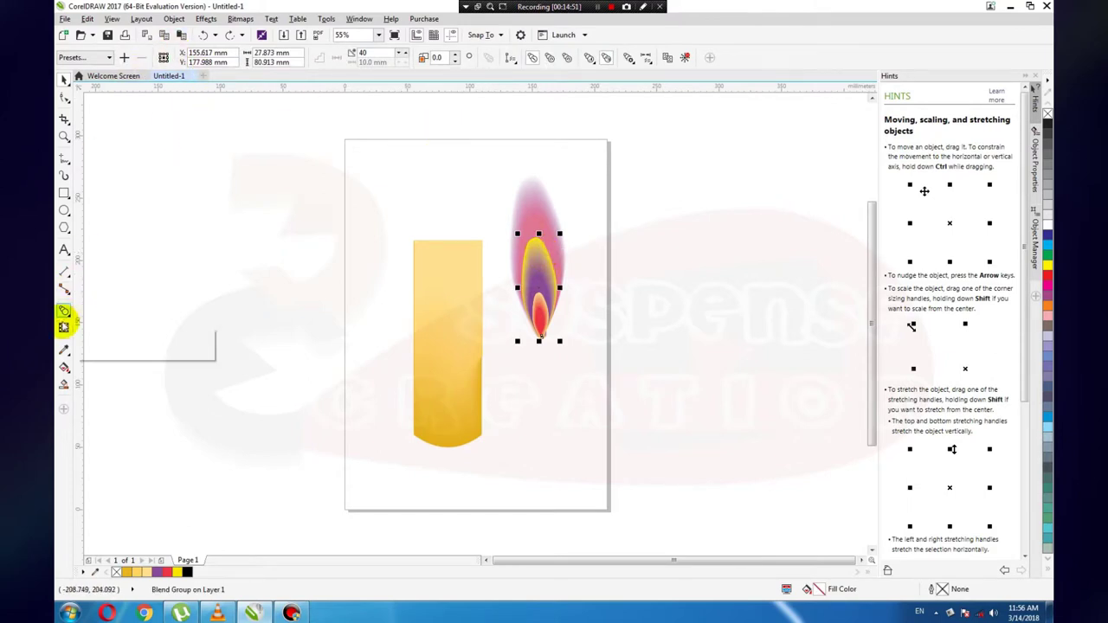
pyautogui.click(63, 327)
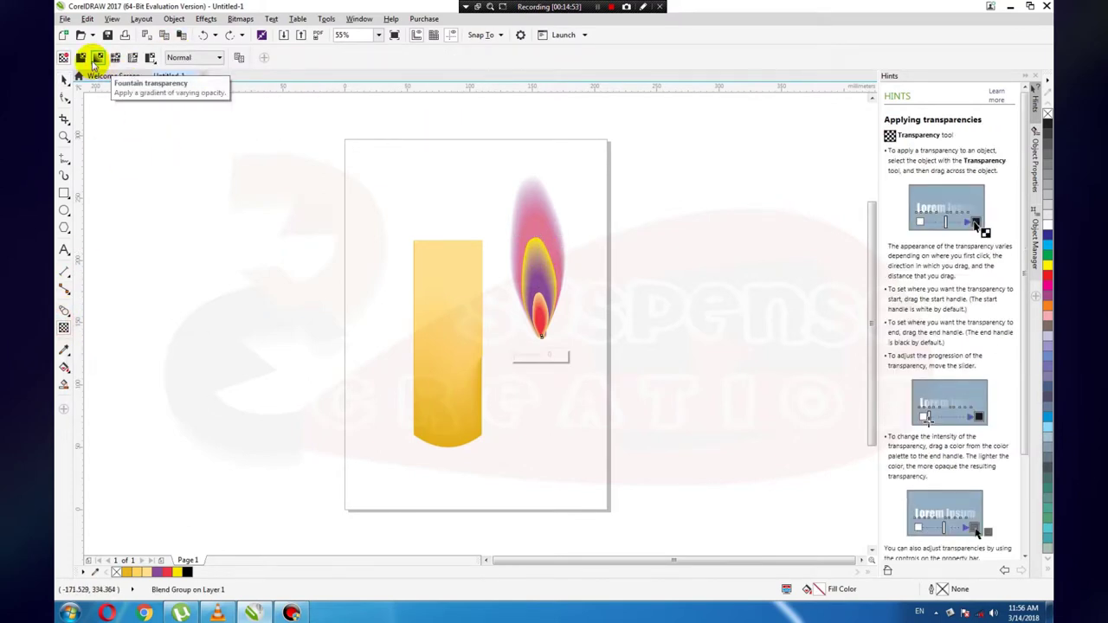
pyautogui.click(80, 57)
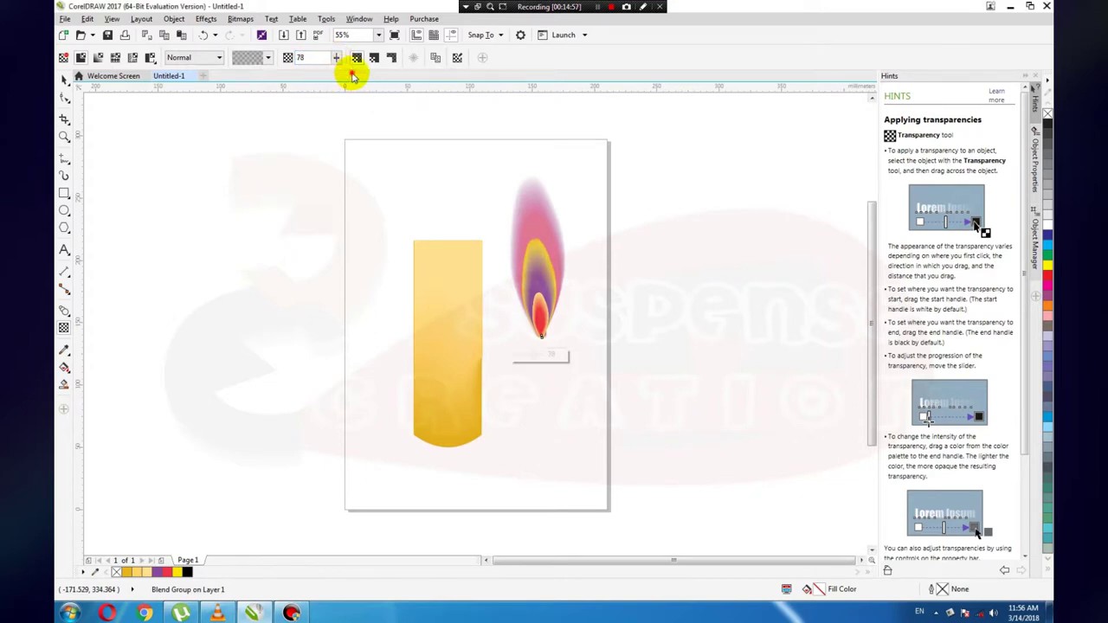
# Undock, maximise and restore the drawing window, then nudge it slightly lower.
pyautogui.doubleClick(352, 75)
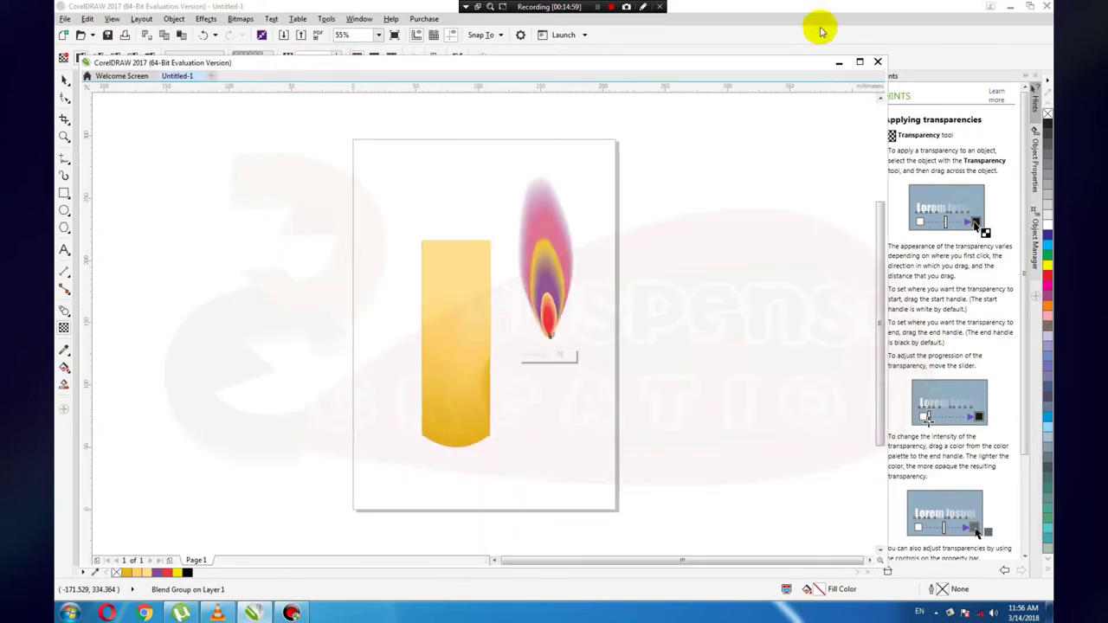
pyautogui.click(860, 61)
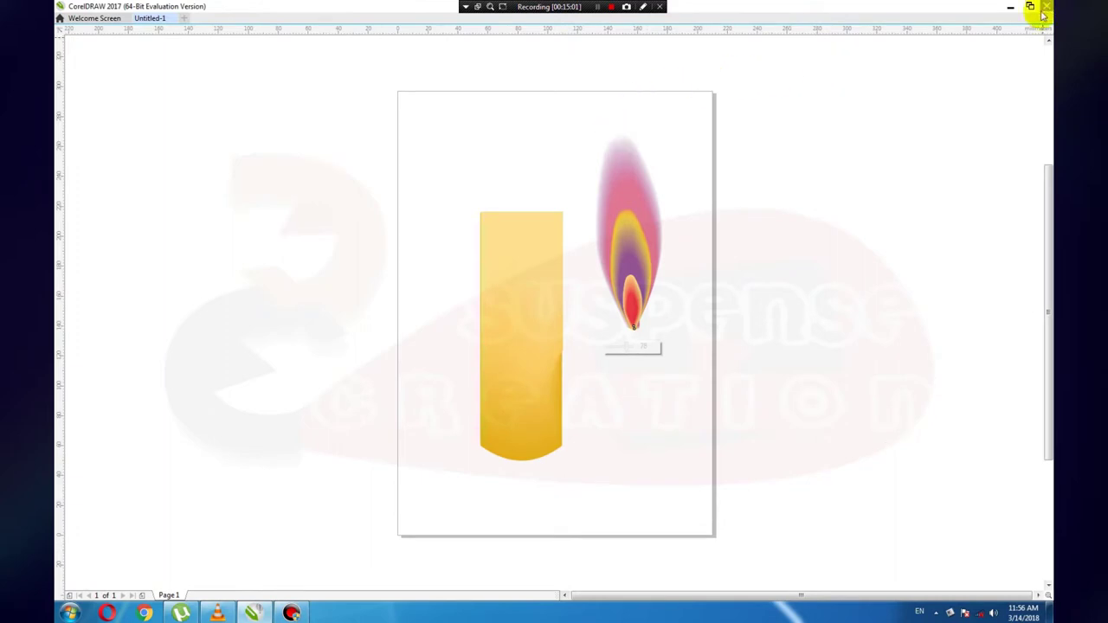
pyautogui.click(1030, 7)
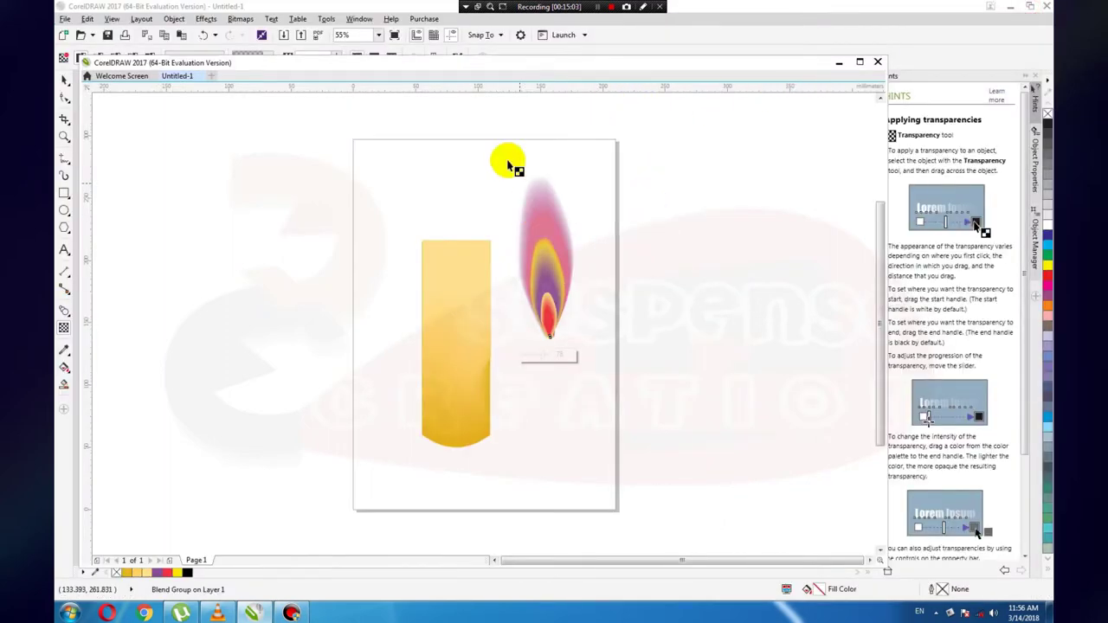
pyautogui.moveTo(429, 62); pyautogui.dragTo(433, 100)
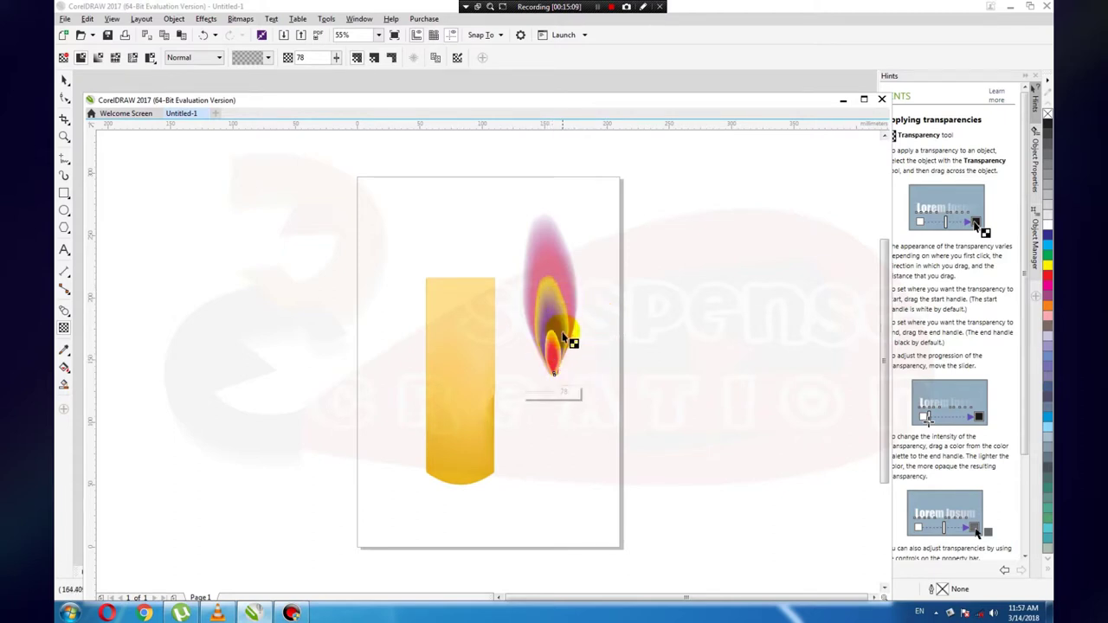
# Reapply uniform transparency to the flame at about 78.
pyautogui.click(555, 341)
pyautogui.click(65, 77)
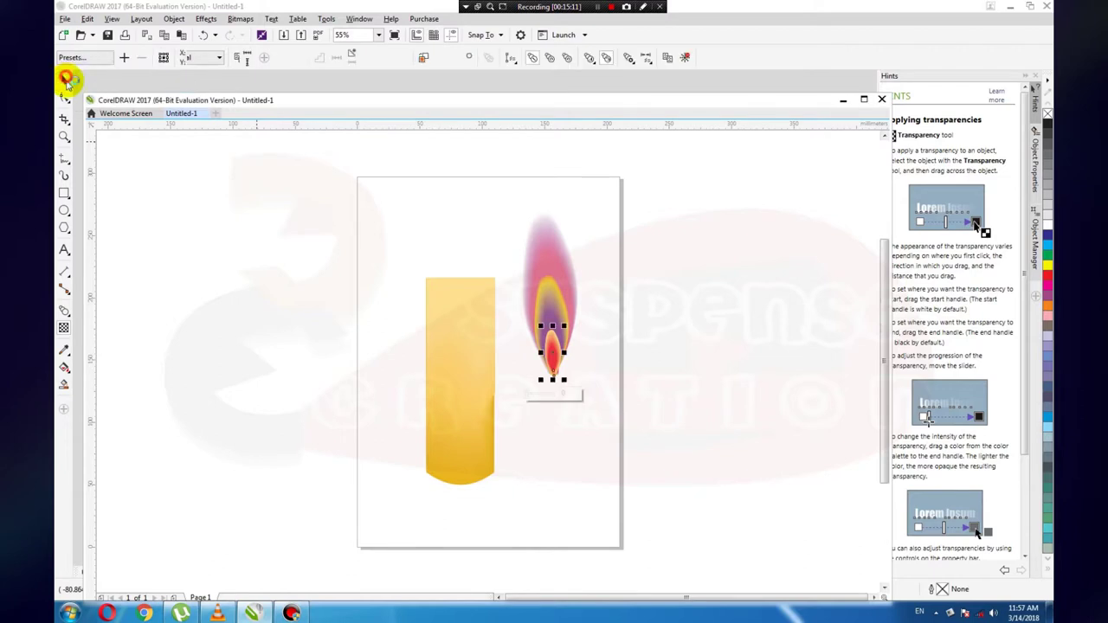
pyautogui.click(64, 329)
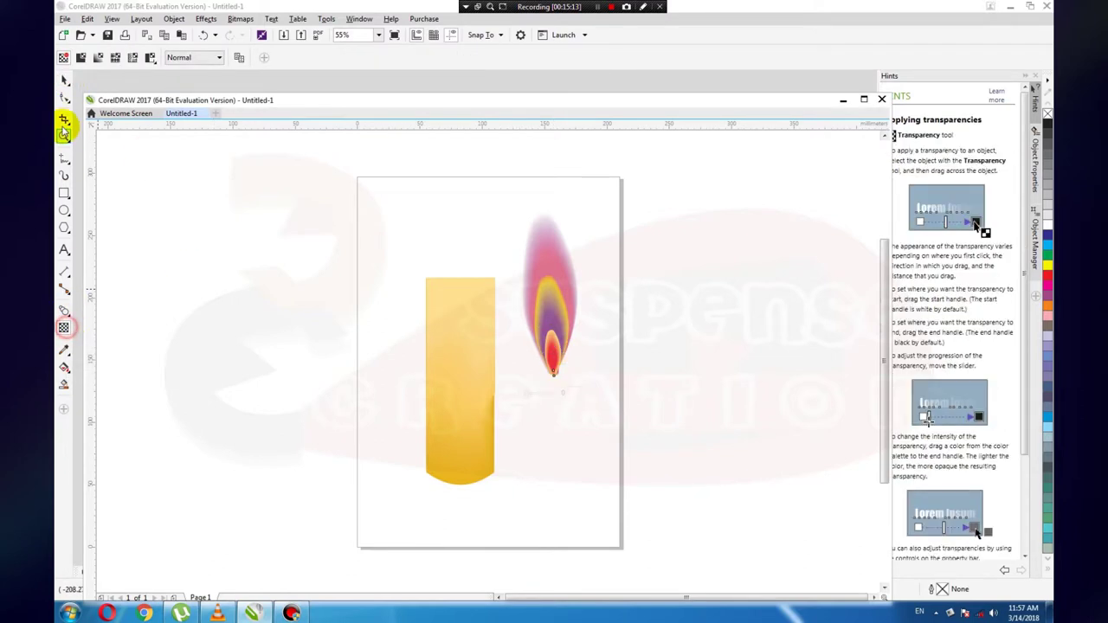
pyautogui.click(81, 57)
pyautogui.click(335, 57)
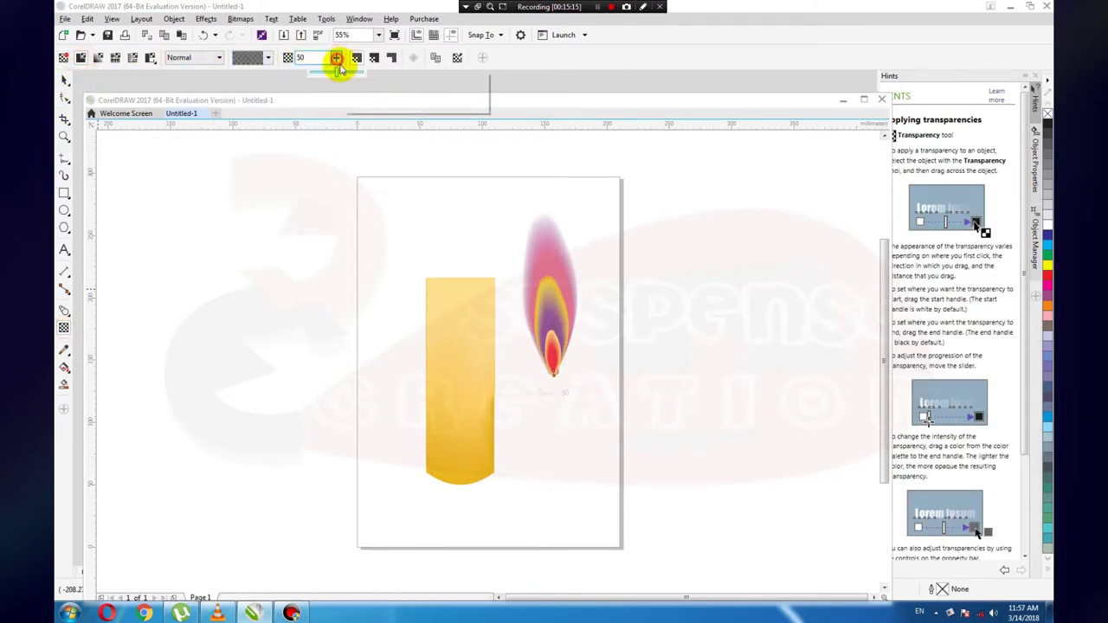
pyautogui.click(358, 76)
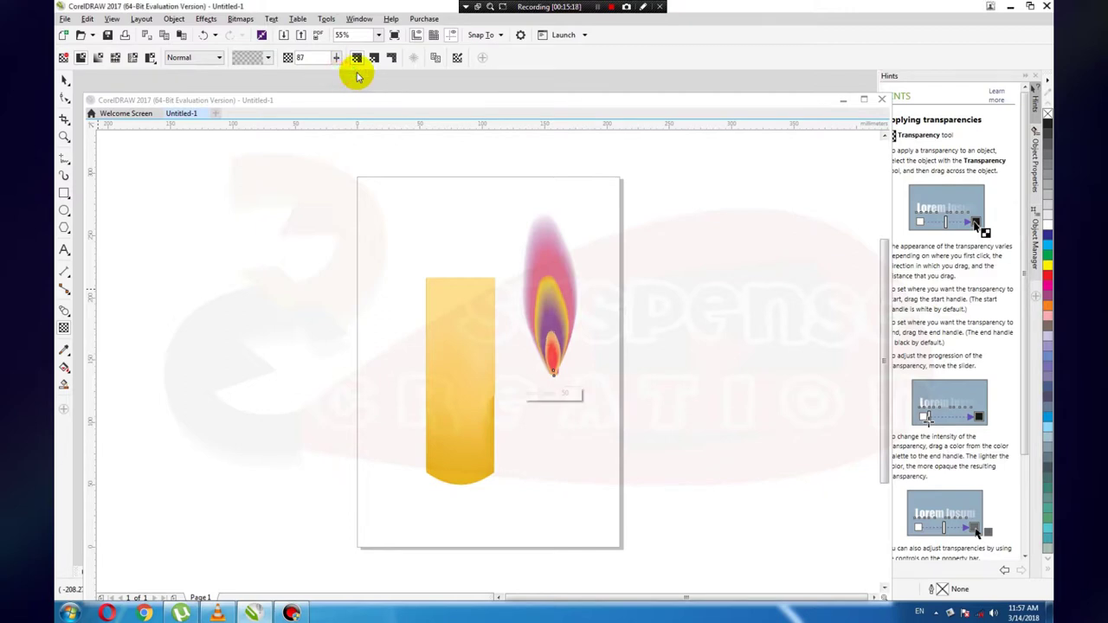
pyautogui.click(560, 303)
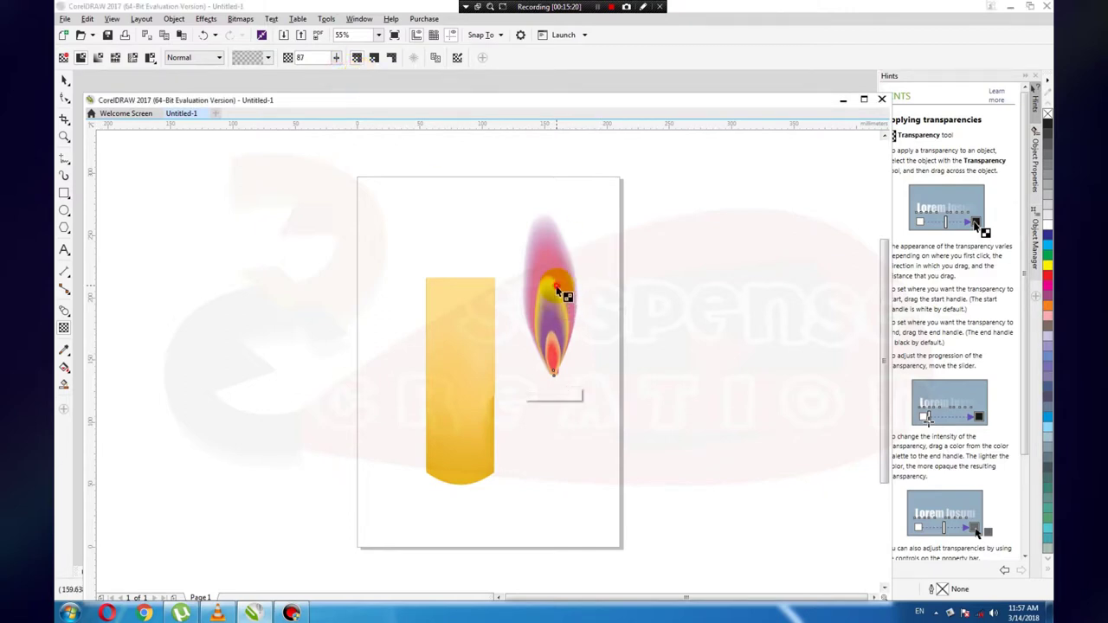
pyautogui.click(65, 309)
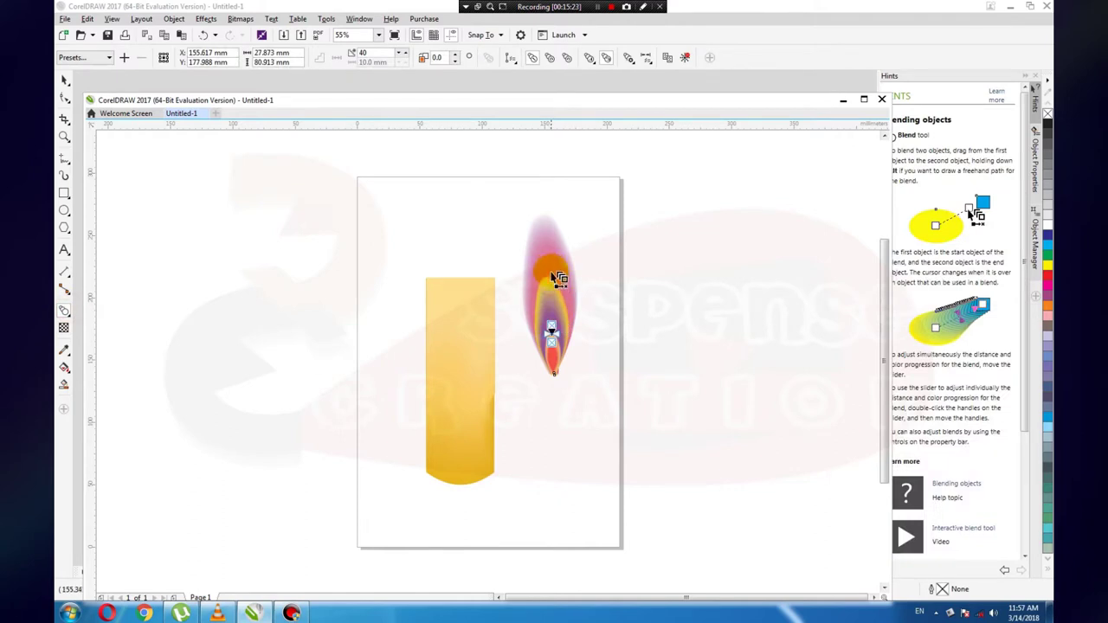
pyautogui.moveTo(545, 281); pyautogui.dragTo(551, 339)
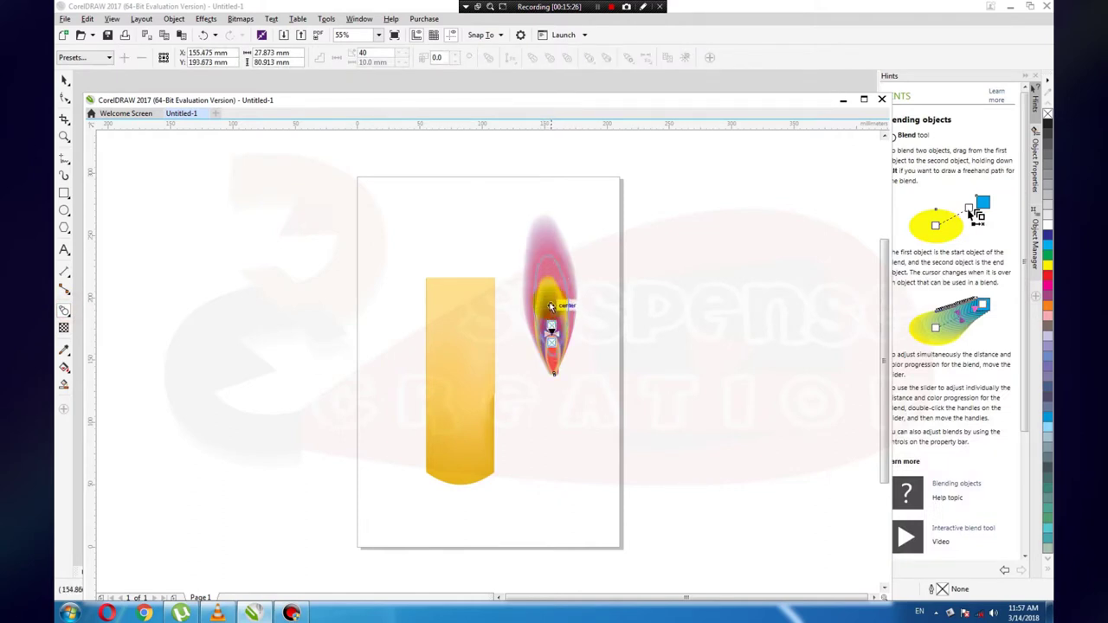
pyautogui.hotkey('ctrl', 'z')
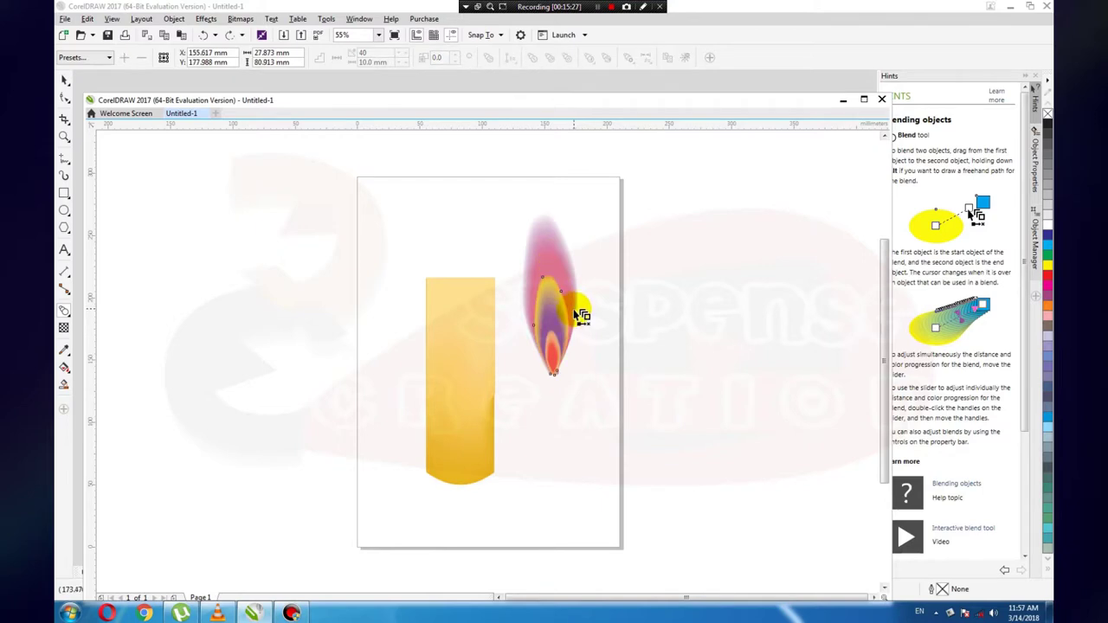
pyautogui.moveTo(561, 331); pyautogui.dragTo(539, 310)
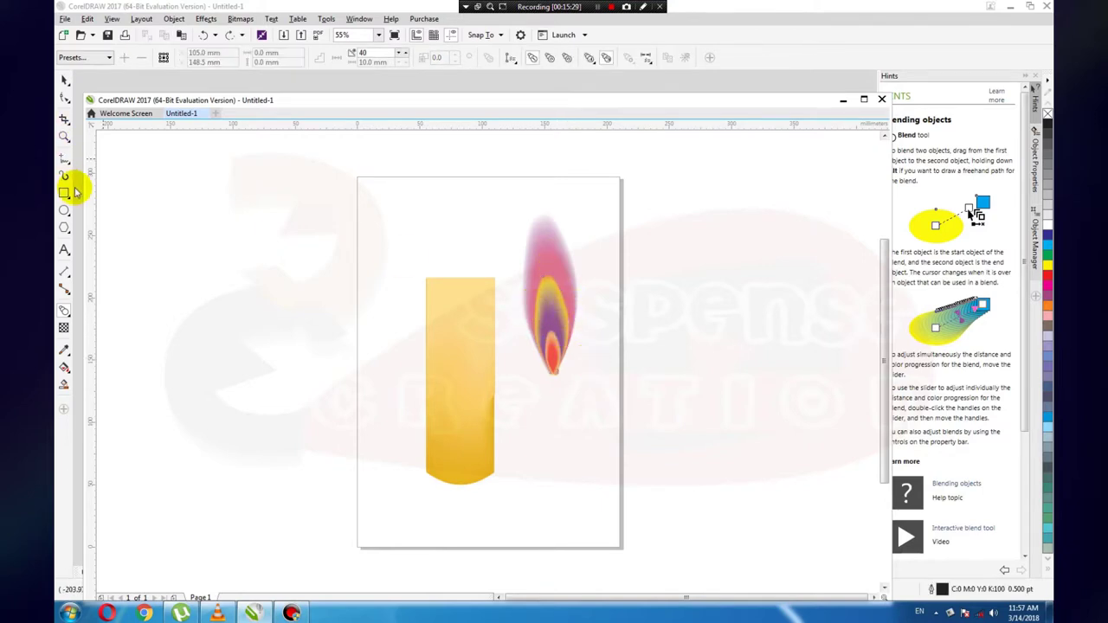
pyautogui.click(65, 312)
pyautogui.moveTo(573, 308)
pyautogui.mouseDown()
pyautogui.moveTo(562, 270)
pyautogui.moveTo(551, 277)
pyautogui.moveTo(560, 245)
pyautogui.moveTo(548, 260)
pyautogui.mouseUp()
pyautogui.click(64, 80)
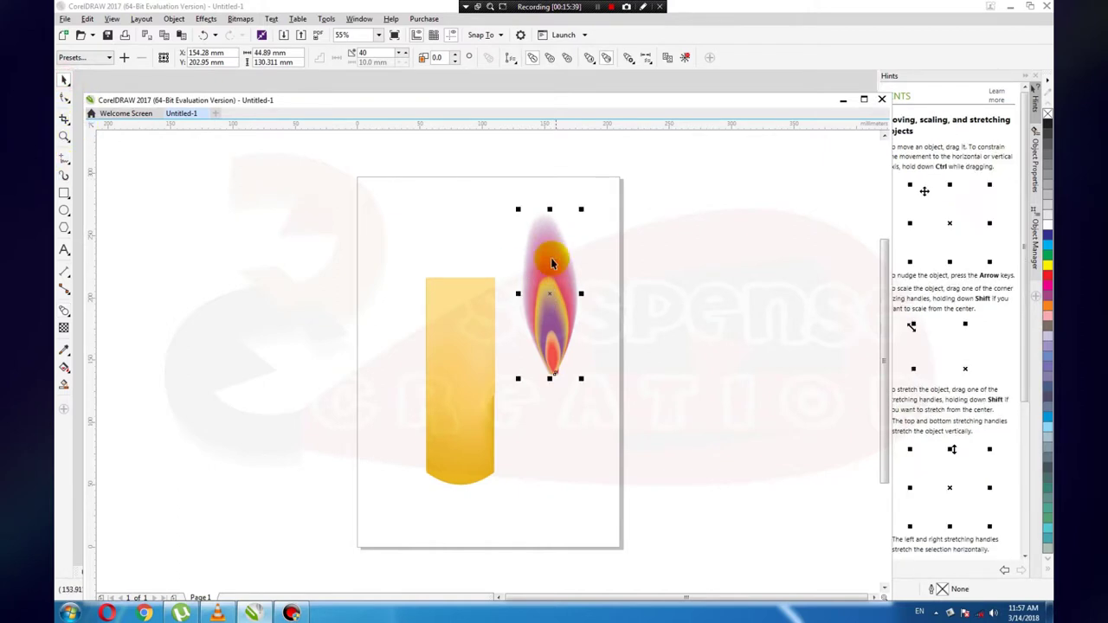
pyautogui.click(550, 257)
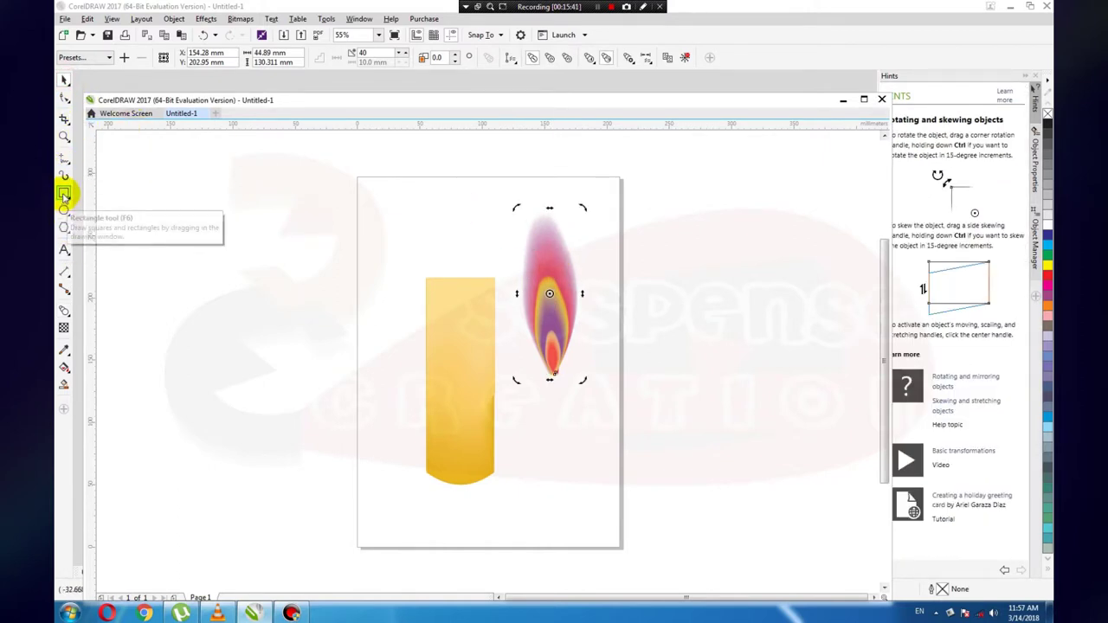
pyautogui.click(64, 310)
pyautogui.moveTo(552, 286); pyautogui.dragTo(549, 254)
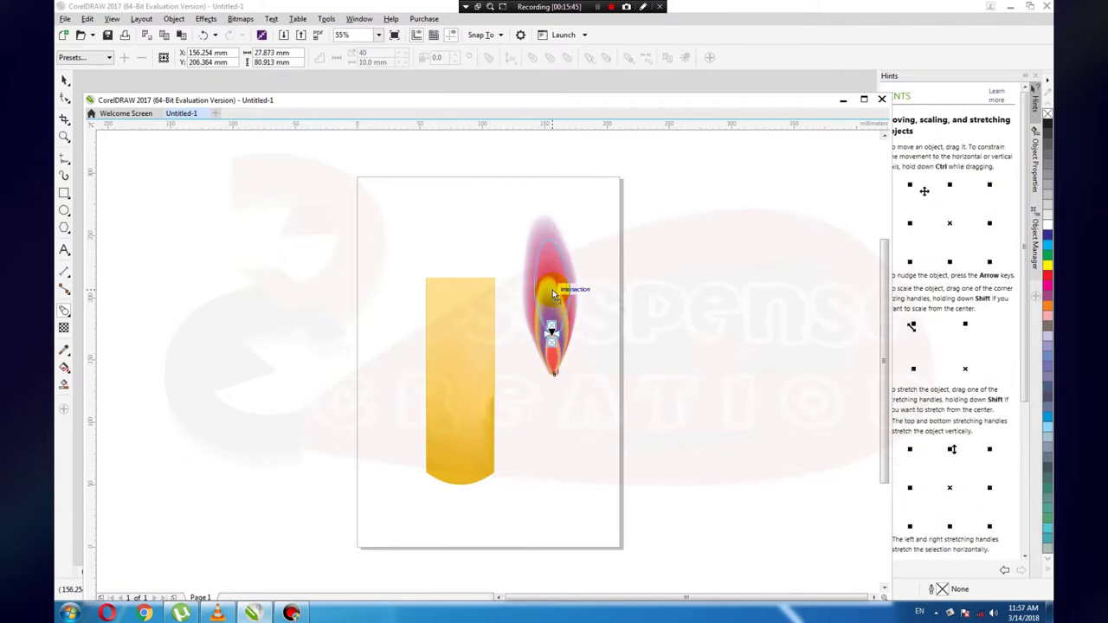
pyautogui.moveTo(551, 327); pyautogui.dragTo(563, 329)
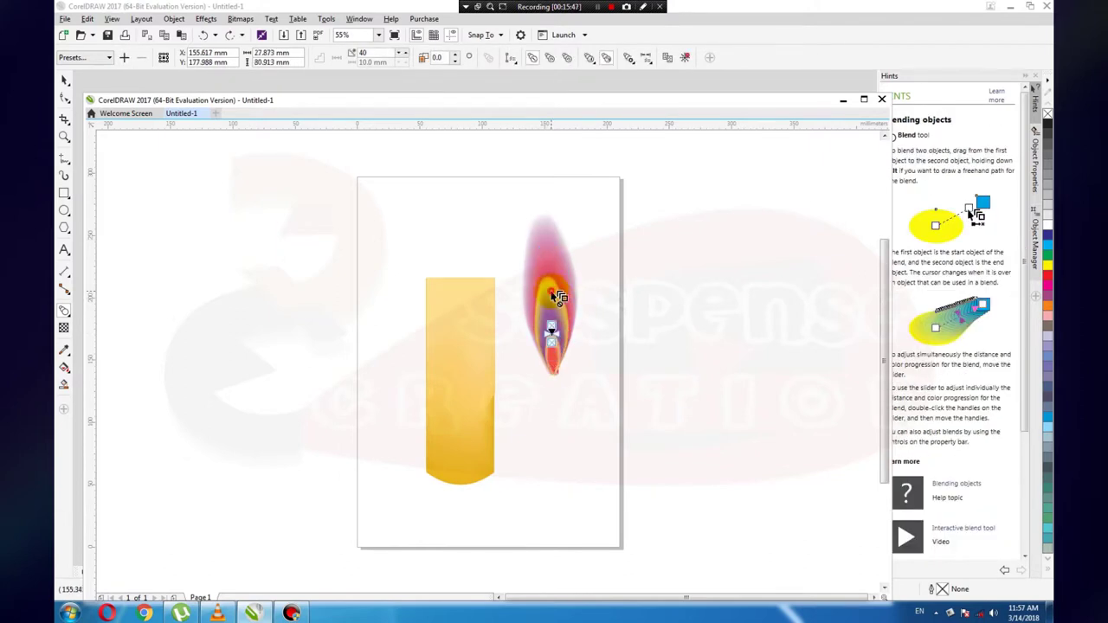
pyautogui.moveTo(562, 258); pyautogui.dragTo(573, 325)
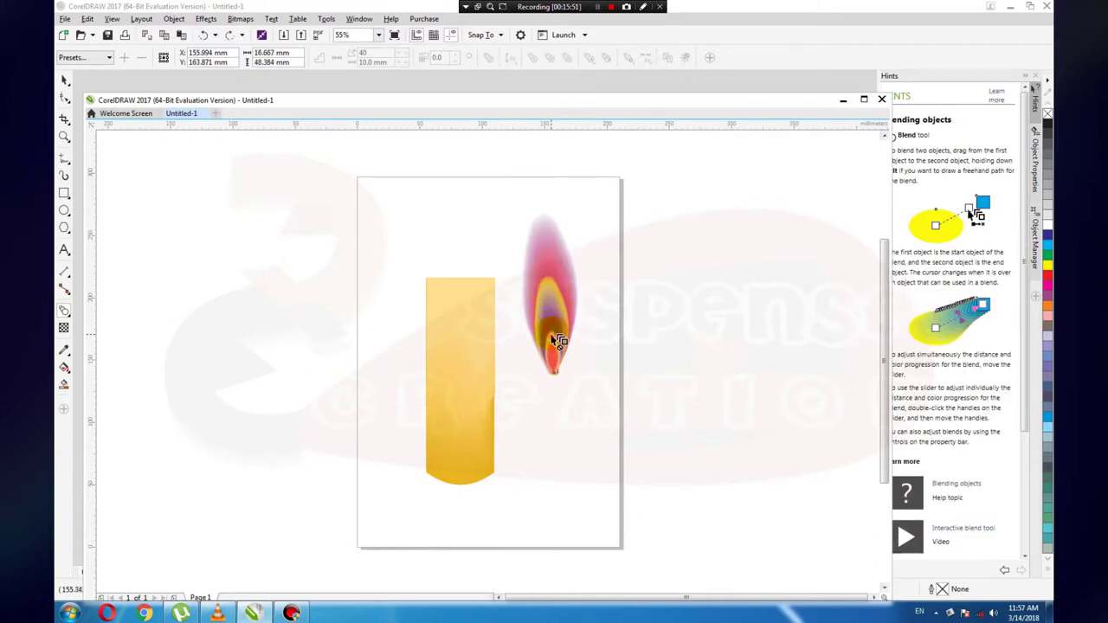
pyautogui.moveTo(554, 340); pyautogui.dragTo(554, 292)
pyautogui.moveTo(552, 353)
pyautogui.mouseDown()
pyautogui.moveTo(604, 336)
pyautogui.moveTo(554, 319)
pyautogui.moveTo(554, 263)
pyautogui.moveTo(568, 320)
pyautogui.moveTo(553, 262)
pyautogui.mouseUp()
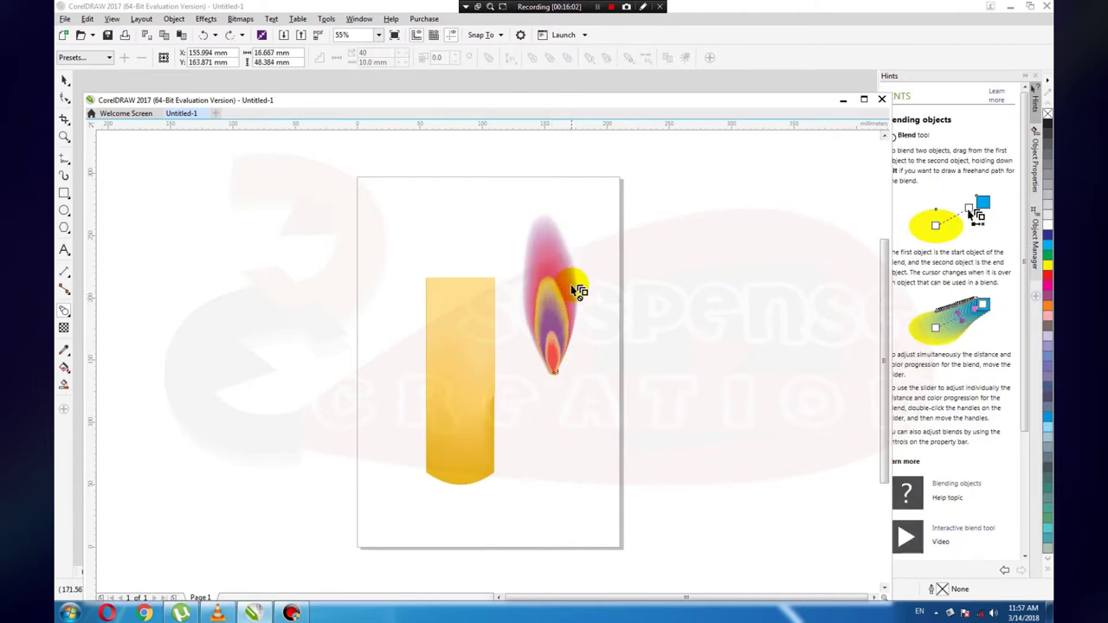
pyautogui.press('Escape')
# Scale the flame down from a corner and place it on top of the candle body.
pyautogui.click(65, 80)
pyautogui.moveTo(594, 214); pyautogui.dragTo(517, 398)
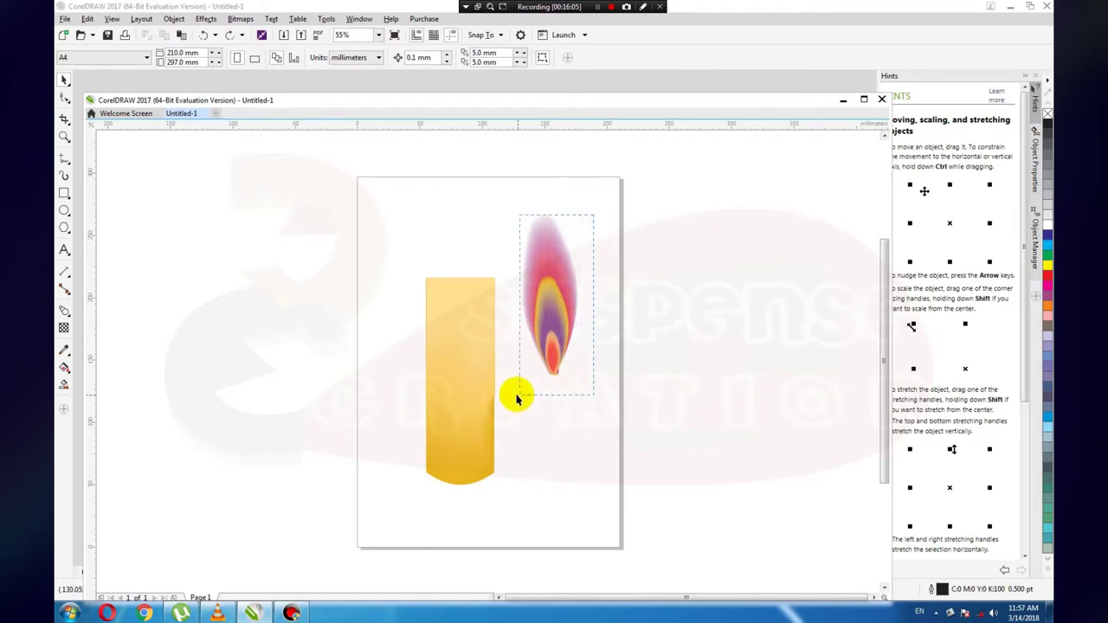
pyautogui.moveTo(594, 215); pyautogui.dragTo(572, 244)
pyautogui.click(598, 298)
pyautogui.hotkey('ctrl', 'z')
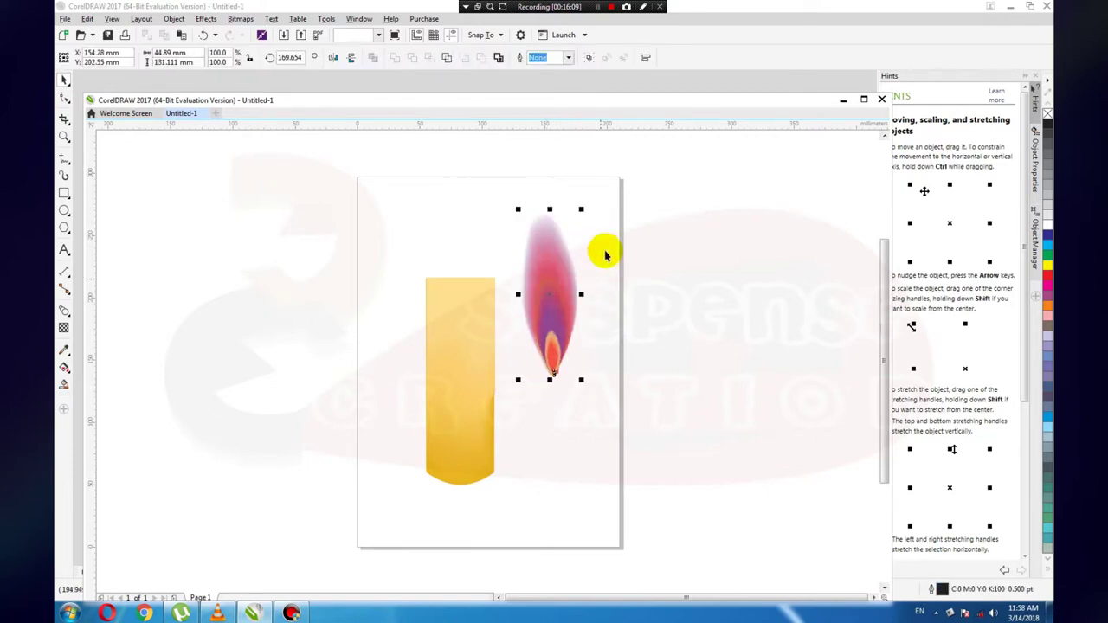
pyautogui.moveTo(585, 206); pyautogui.dragTo(573, 236)
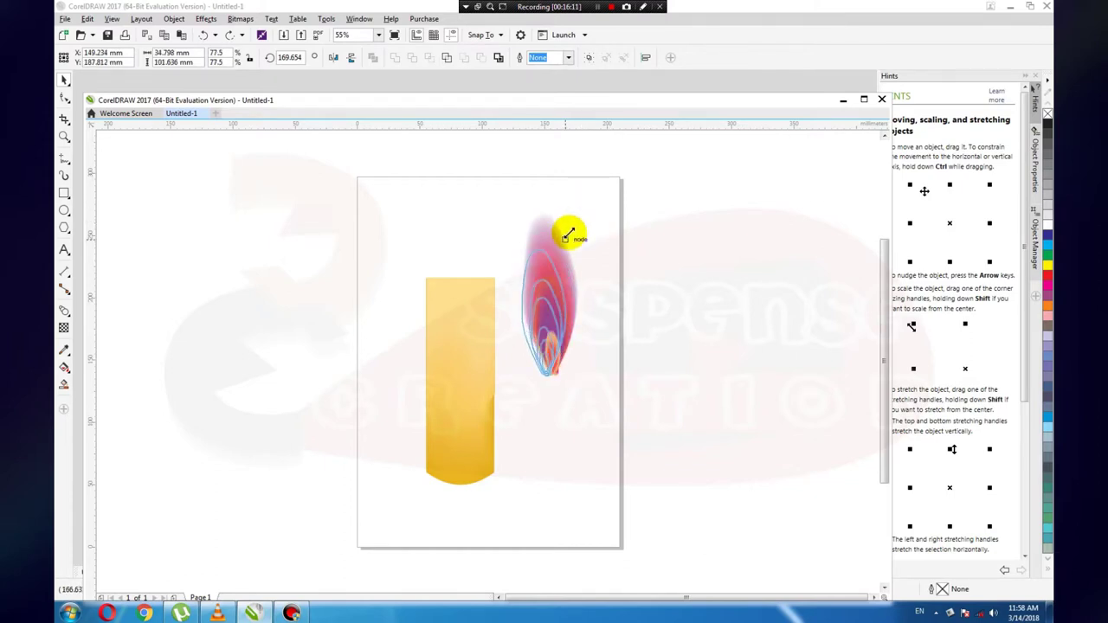
pyautogui.click(567, 430)
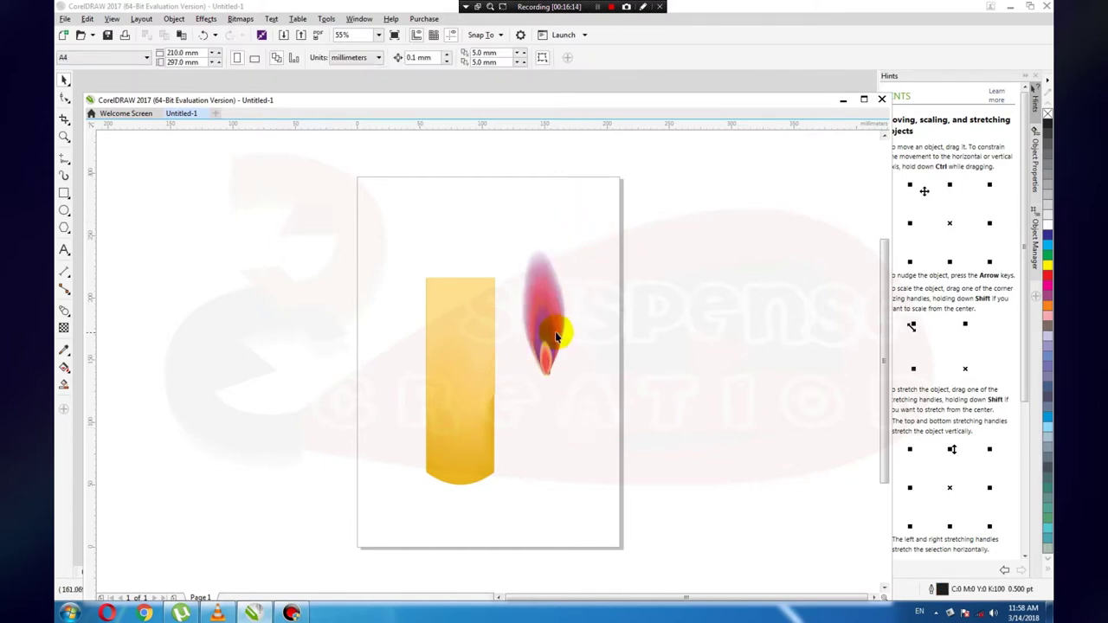
pyautogui.hotkey('ctrl', 'z')
pyautogui.hotkey('ctrl', 'z')
pyautogui.moveTo(604, 209); pyautogui.dragTo(514, 433)
pyautogui.moveTo(579, 211); pyautogui.dragTo(571, 246)
pyautogui.moveTo(549, 292); pyautogui.dragTo(461, 192)
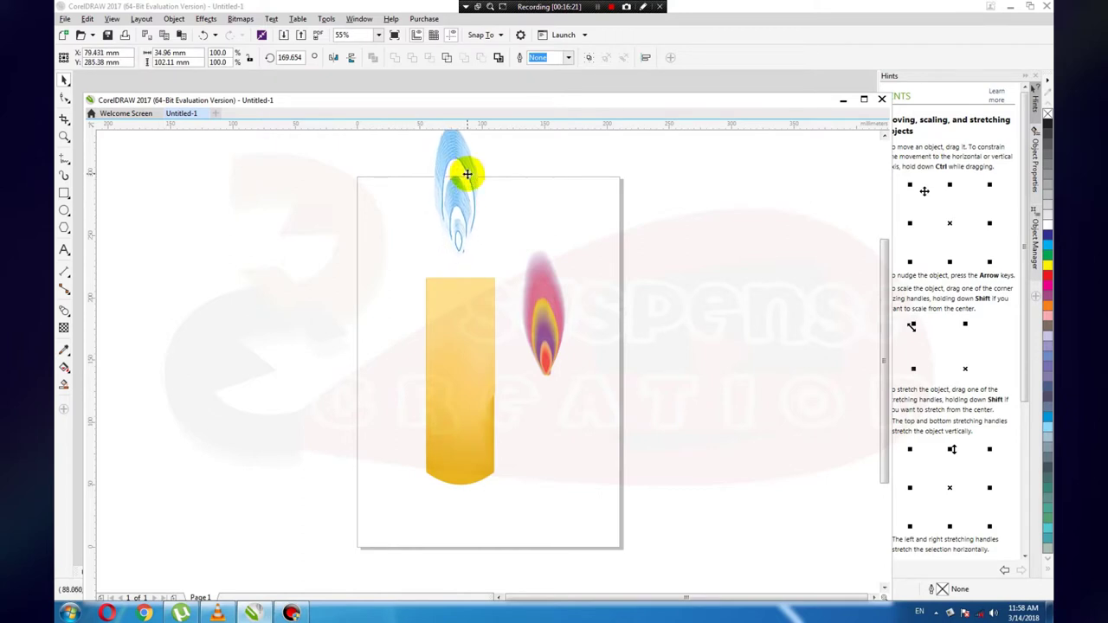
pyautogui.moveTo(461, 192); pyautogui.dragTo(460, 170)
# Select the flame and candle body together and centre them on the page.
pyautogui.scroll(-3, 520, 290)
pyautogui.moveTo(544, 199); pyautogui.dragTo(437, 411)
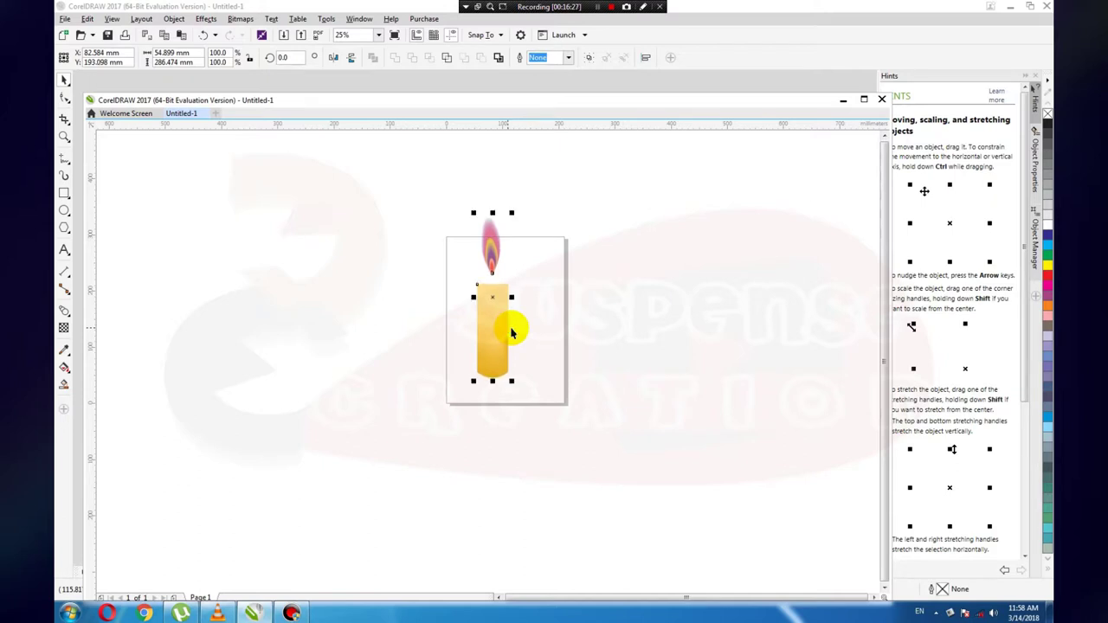
pyautogui.moveTo(510, 329); pyautogui.dragTo(493, 318)
pyautogui.click(554, 326)
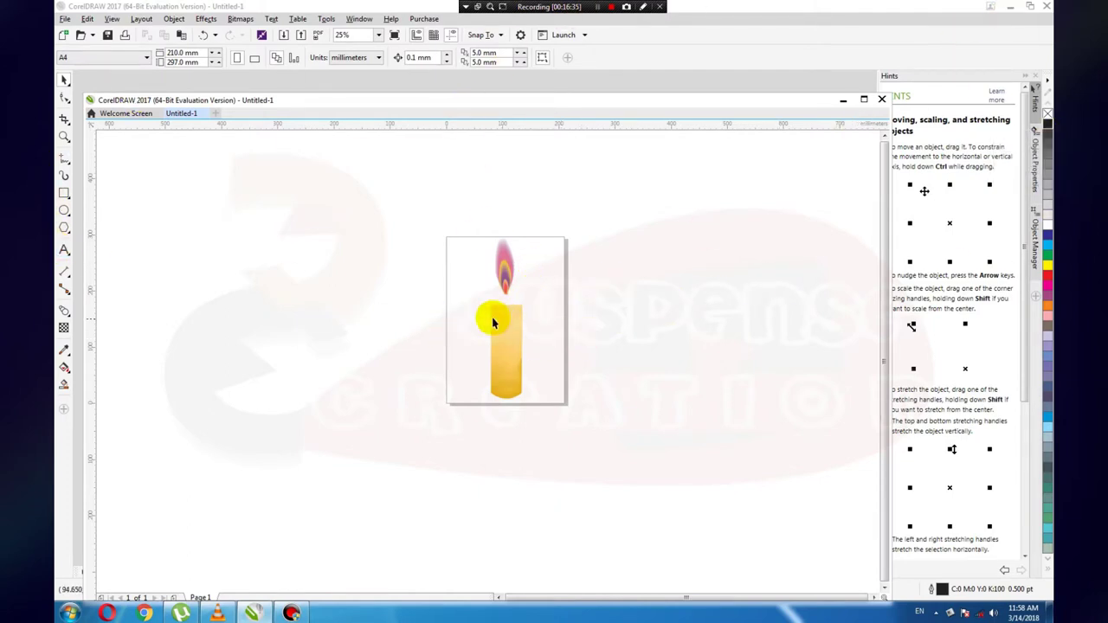
pyautogui.click(64, 98)
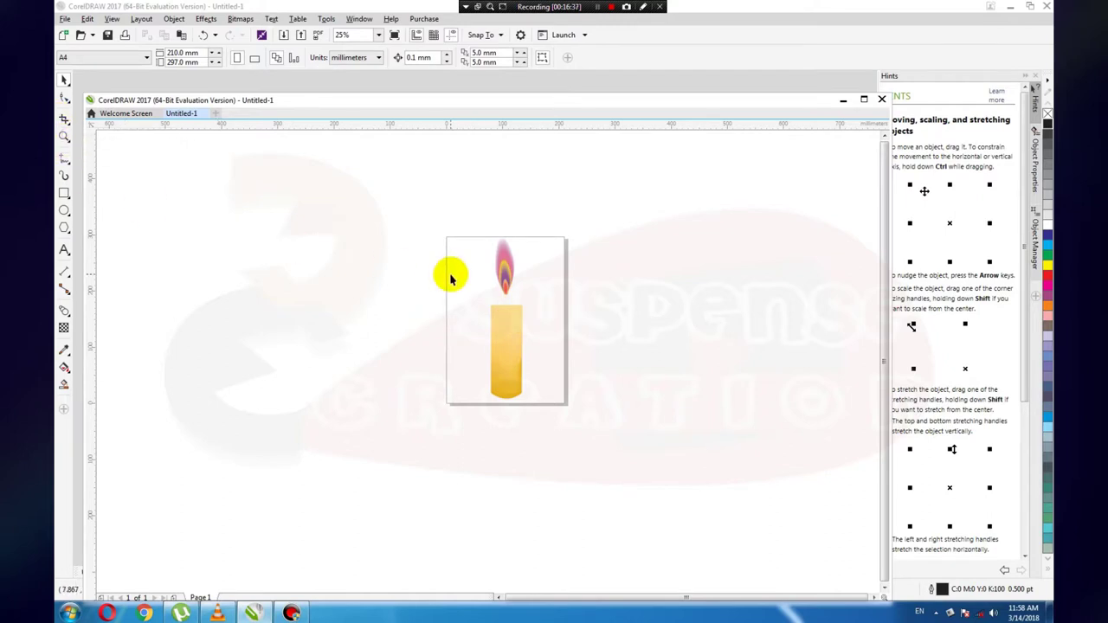
pyautogui.moveTo(451, 275); pyautogui.dragTo(507, 260)
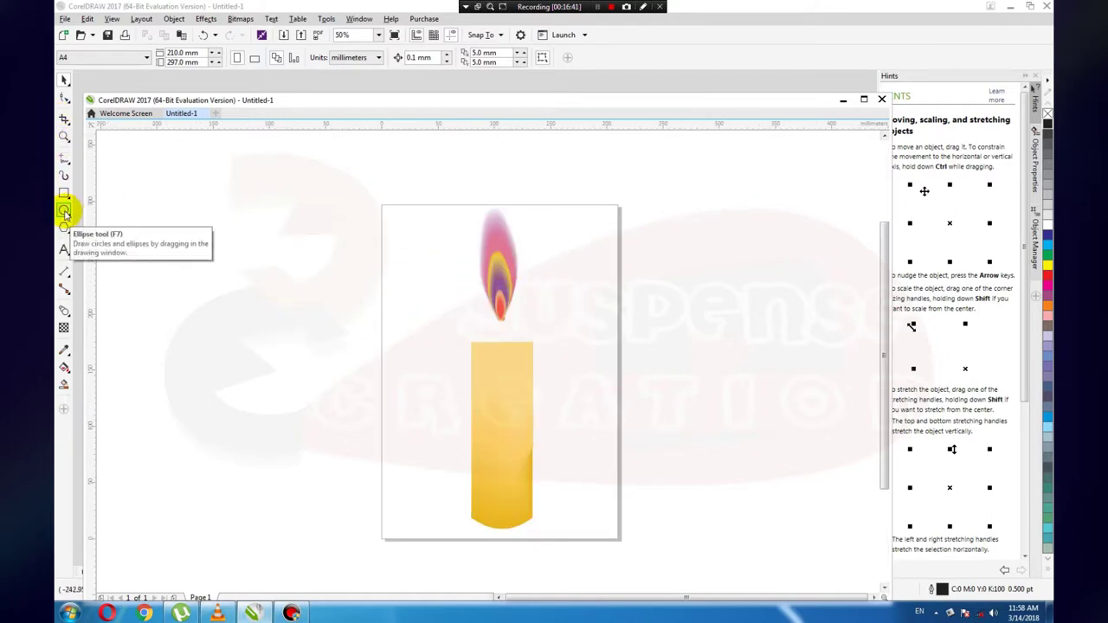
# Draw a thin ellipse right of the flame, about 33.347 × 9.406 mm.
pyautogui.click(64, 212)
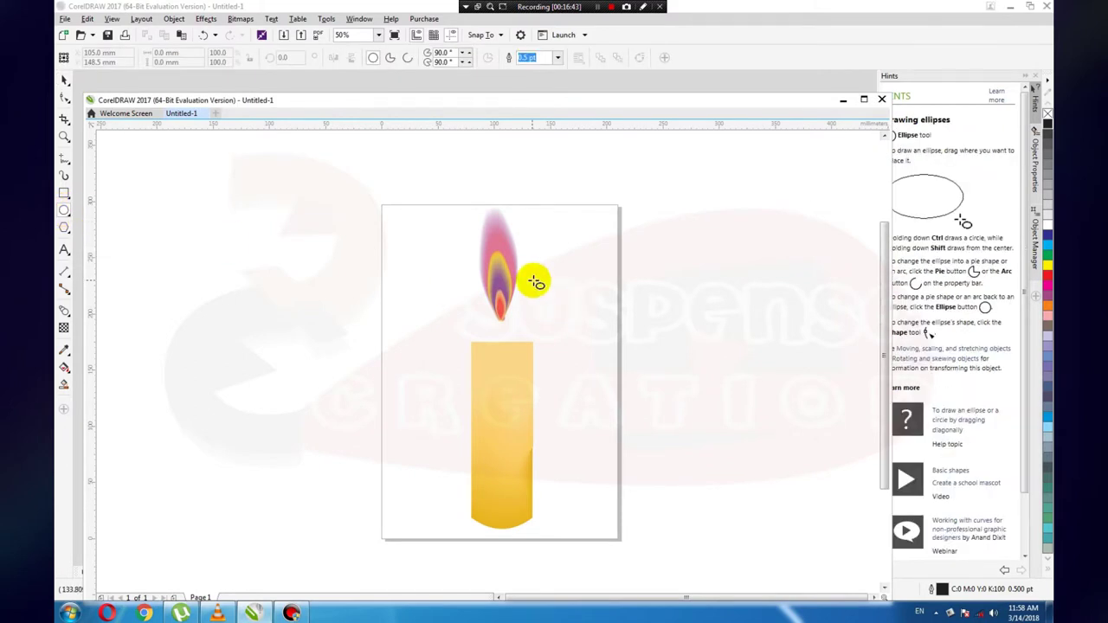
pyautogui.moveTo(546, 286); pyautogui.dragTo(595, 301)
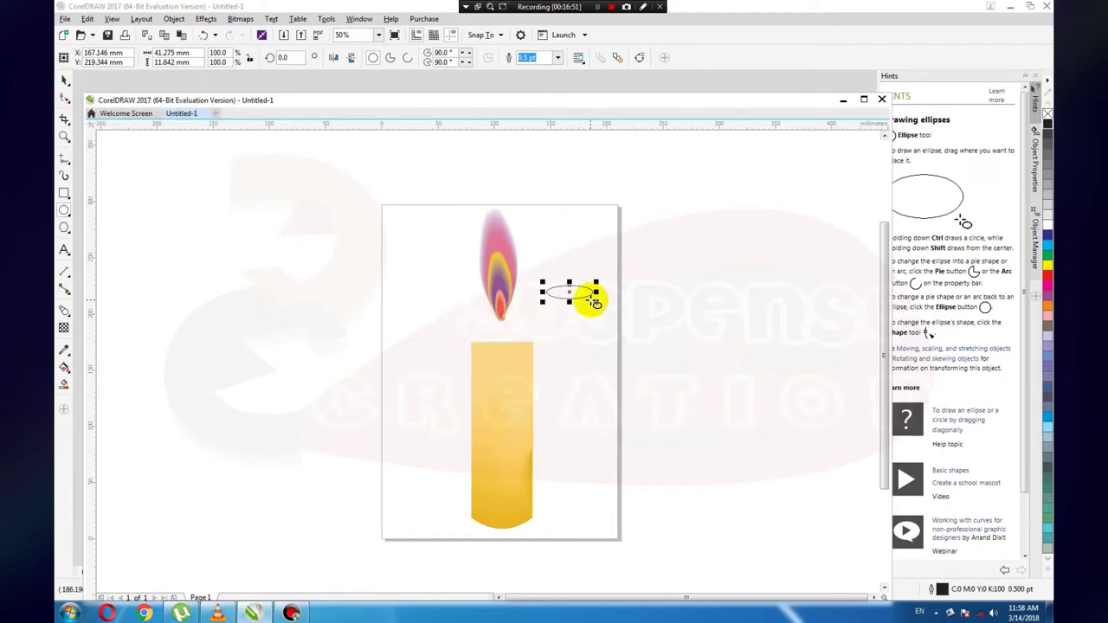
pyautogui.moveTo(603, 279); pyautogui.dragTo(600, 280)
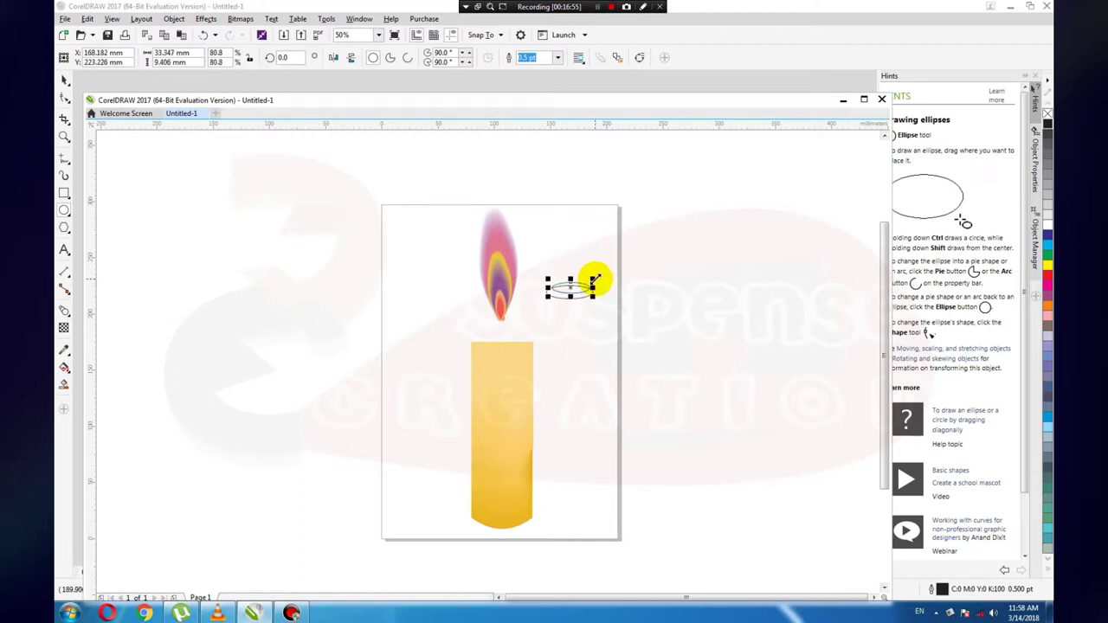
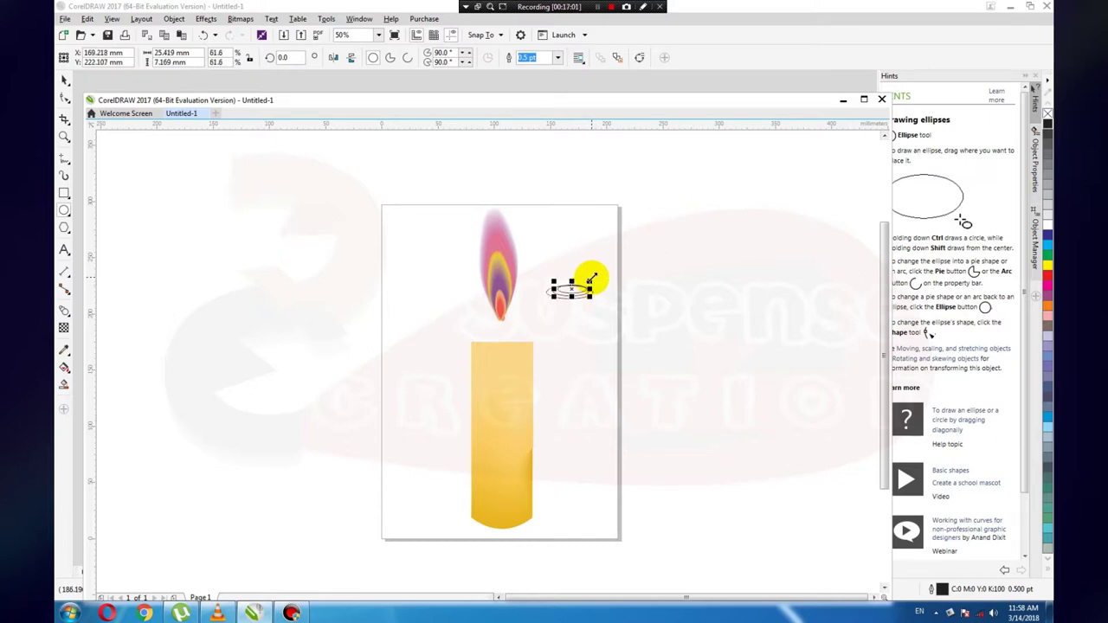
# Replace a first attempt with a wider flat ellipse, about 45 × 17 mm, around the small ellipse, and select it.
pyautogui.press('Escape')
pyautogui.moveTo(609, 273); pyautogui.dragTo(531, 317)
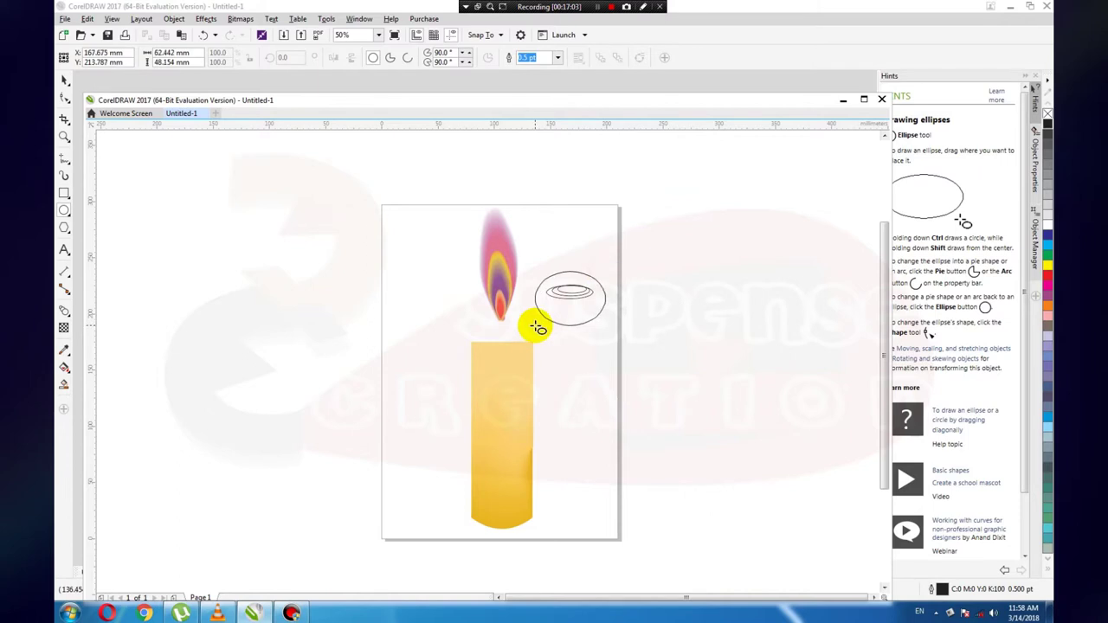
pyautogui.hotkey('ctrl', 'z')
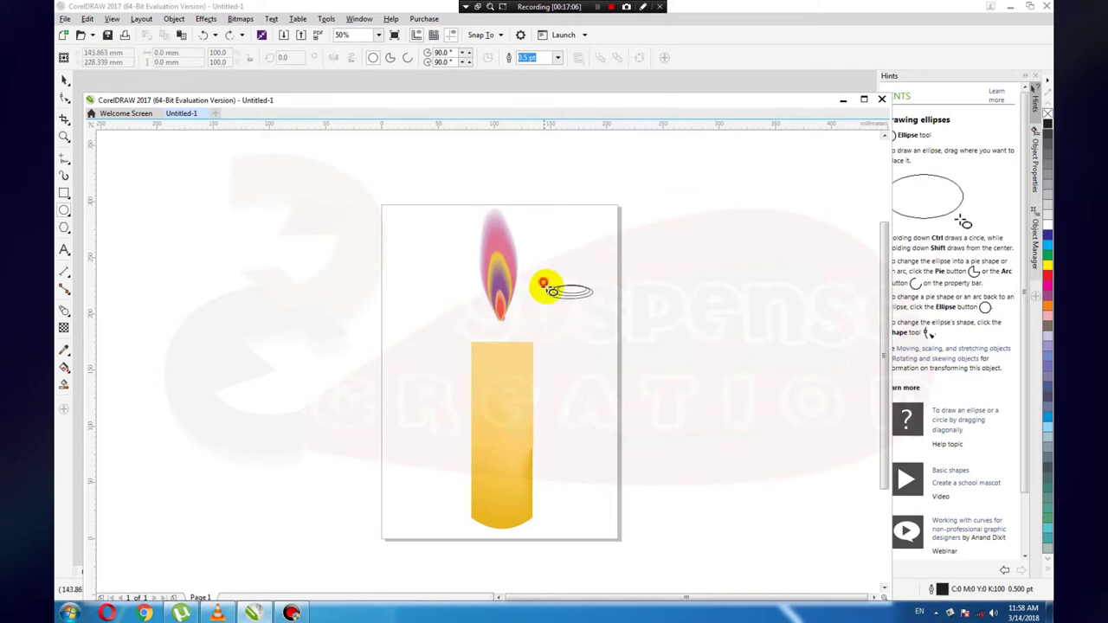
pyautogui.moveTo(543, 284); pyautogui.dragTo(593, 299)
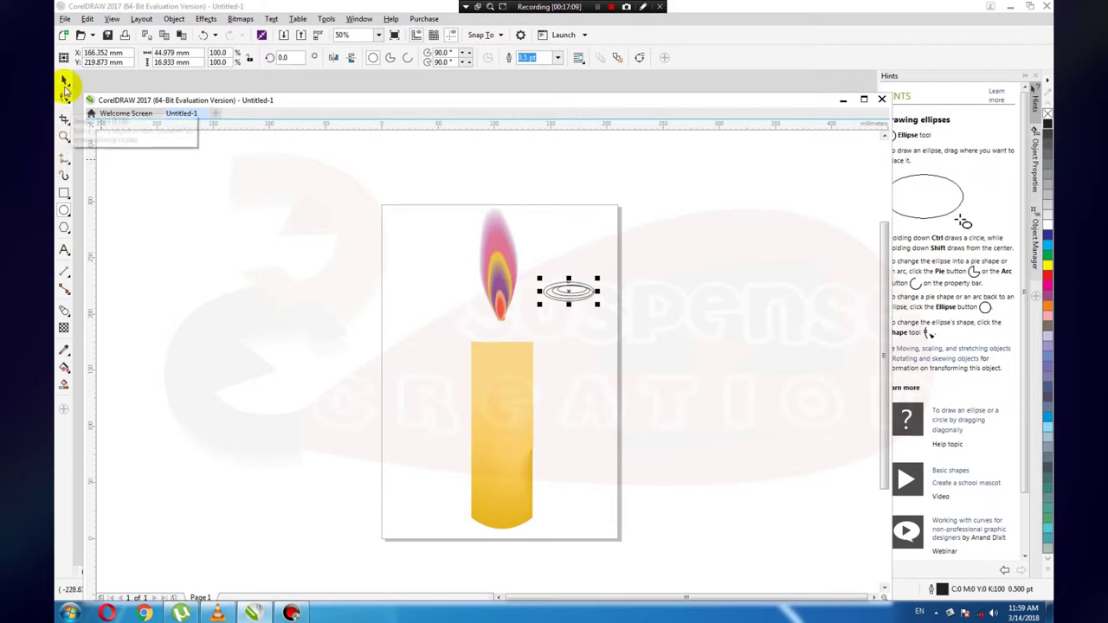
pyautogui.click(65, 80)
pyautogui.click(578, 327)
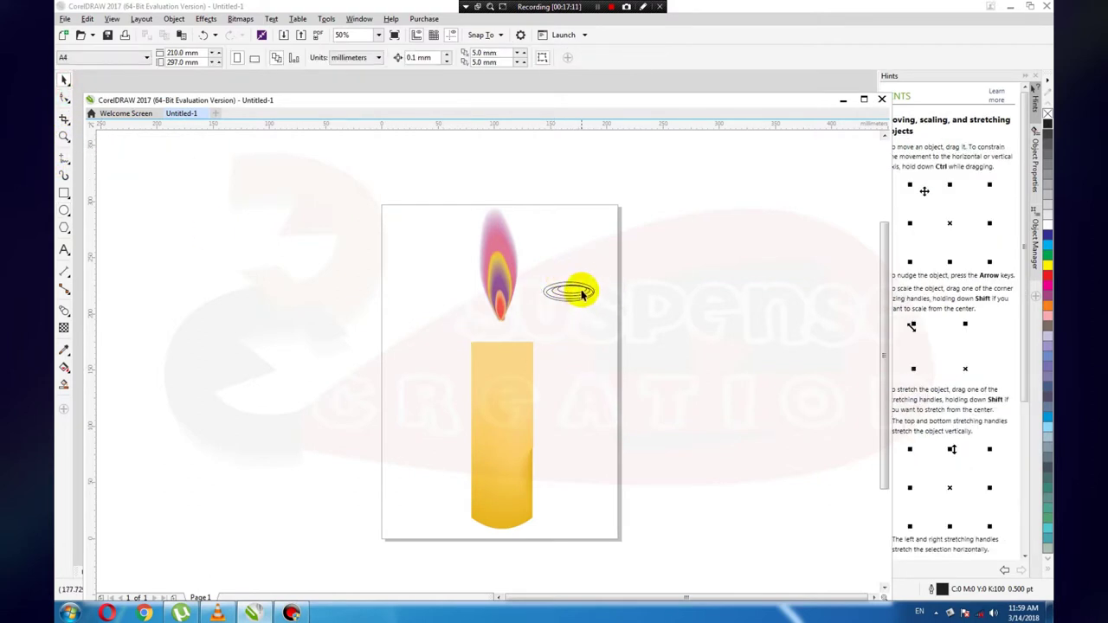
pyautogui.click(578, 290)
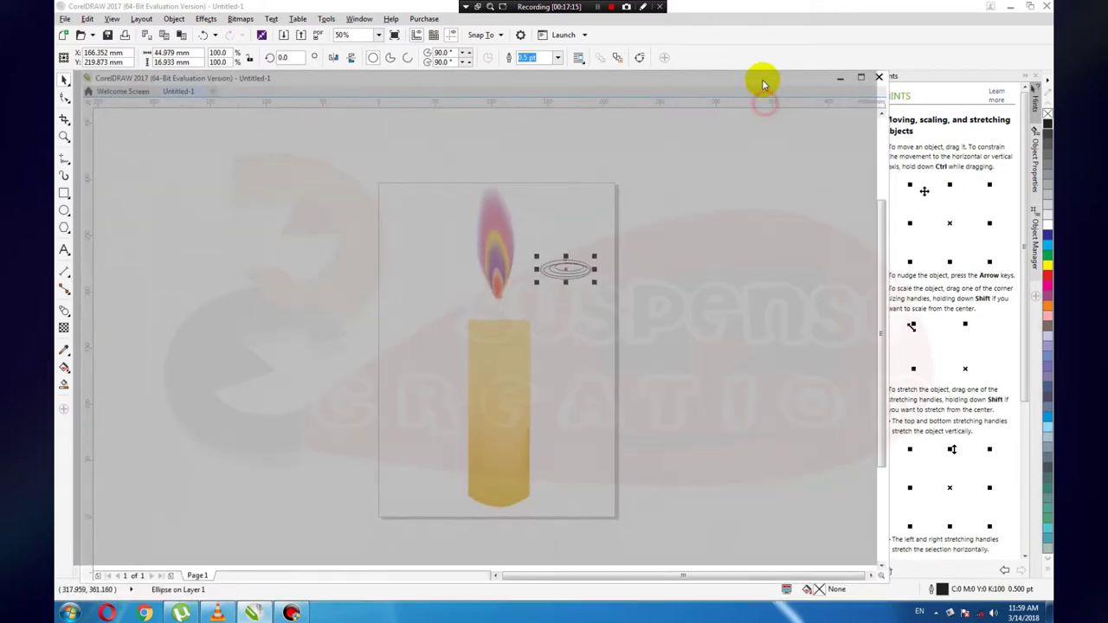
# Maximize the window, fill the wide ellipse yellow and drag a copy below it.
pyautogui.doubleClick(766, 102)
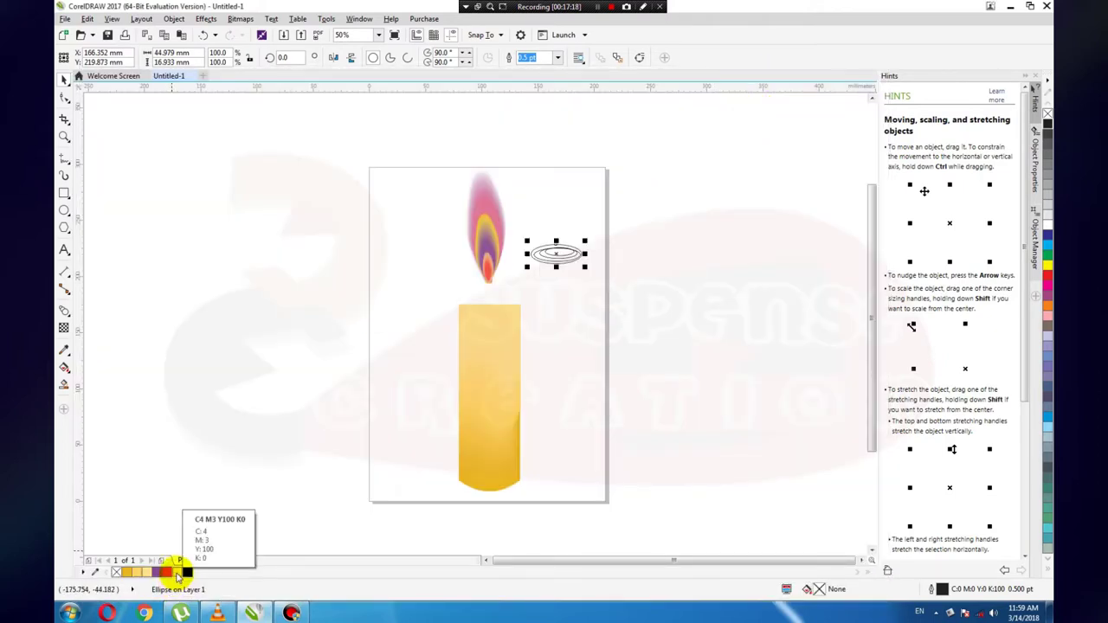
pyautogui.click(176, 571)
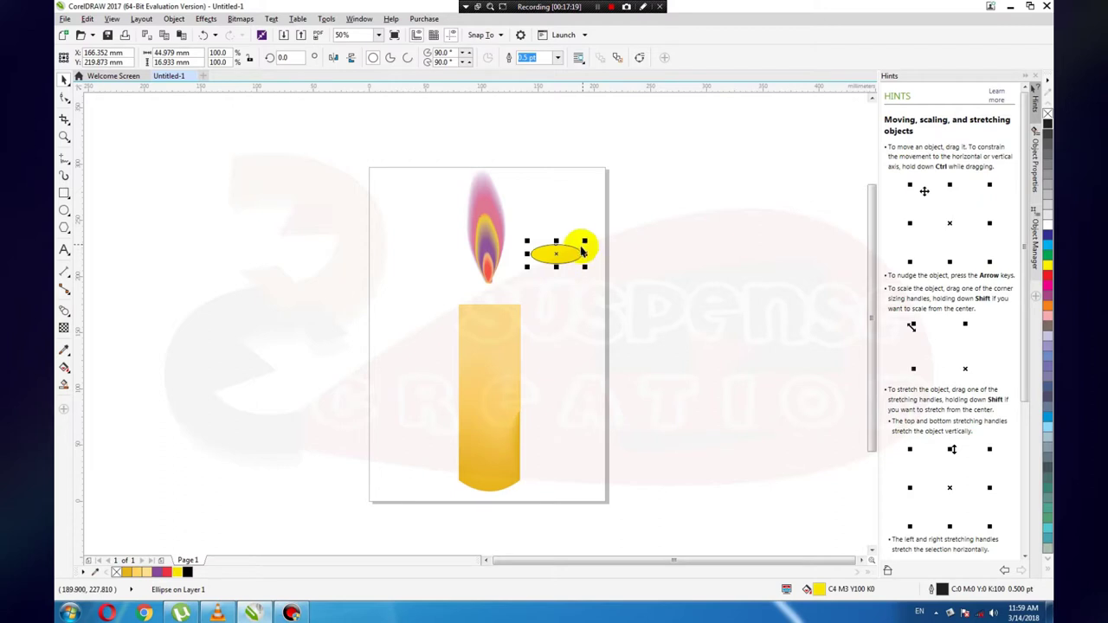
pyautogui.click(586, 285)
pyautogui.click(567, 265)
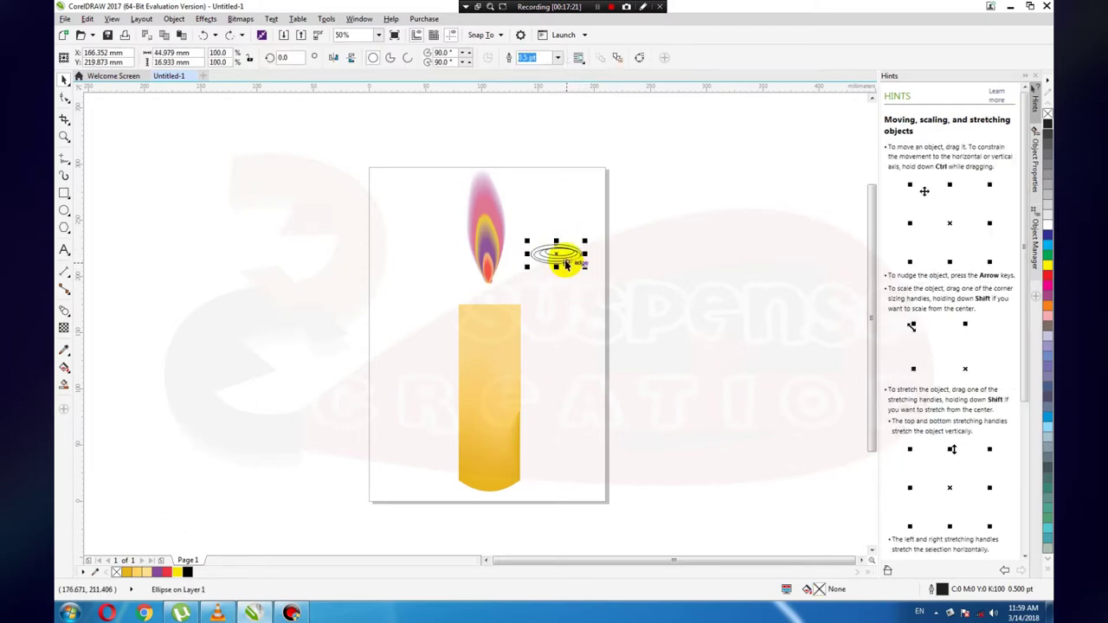
pyautogui.click(565, 253)
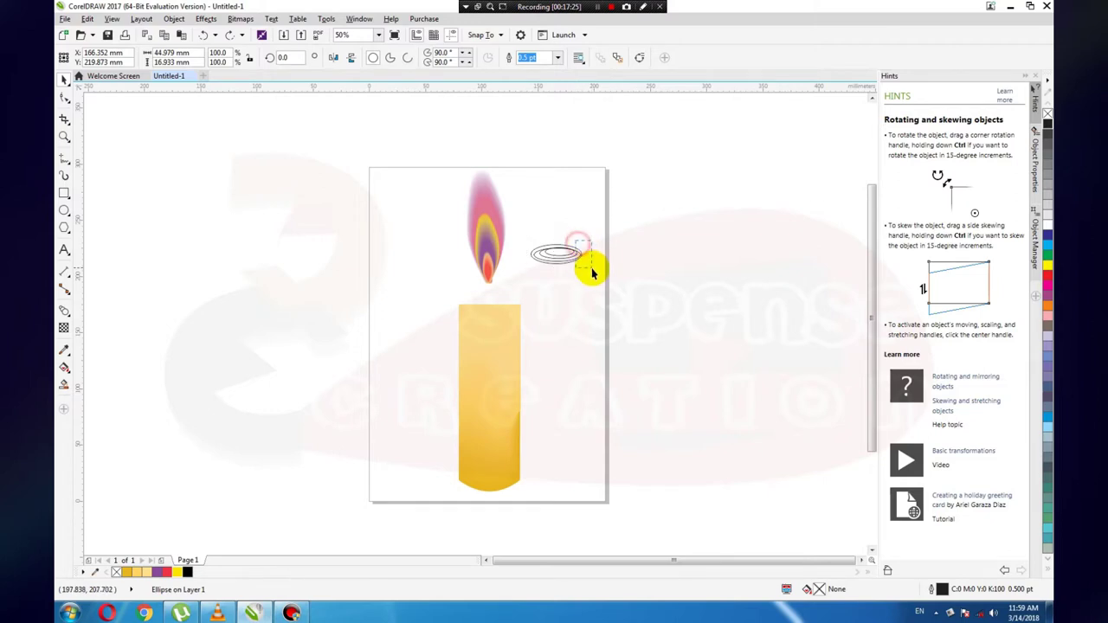
pyautogui.moveTo(557, 256); pyautogui.dragTo(564, 312)
# Fill the top ellipse yellow with a pale yellow outline, and the inner ellipse red.
pyautogui.click(561, 252)
pyautogui.click(178, 572)
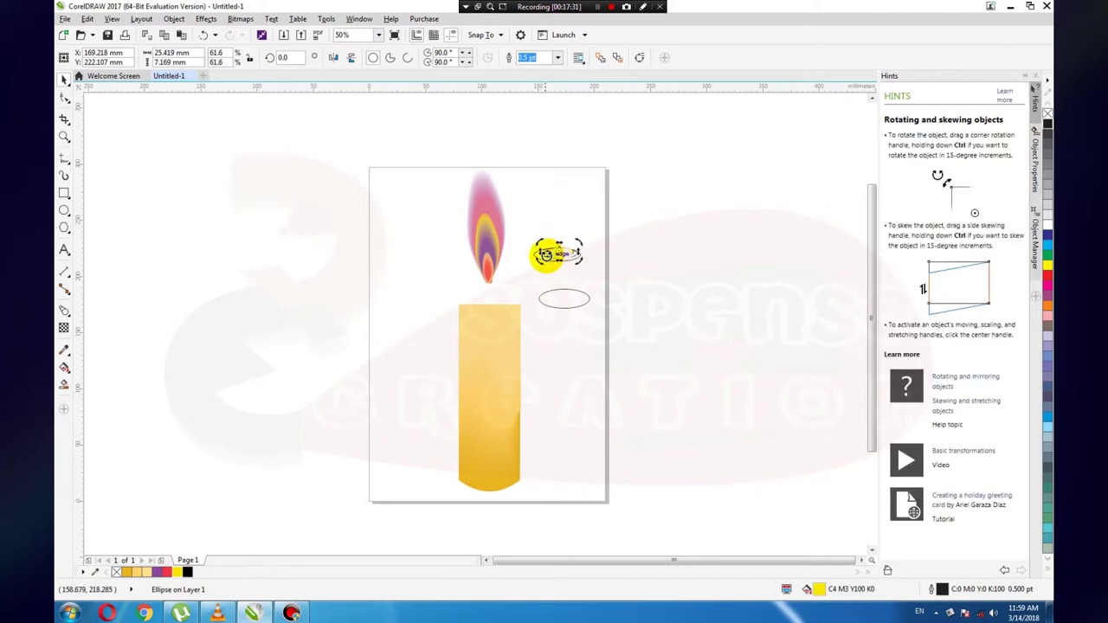
pyautogui.click(554, 276)
pyautogui.click(540, 263)
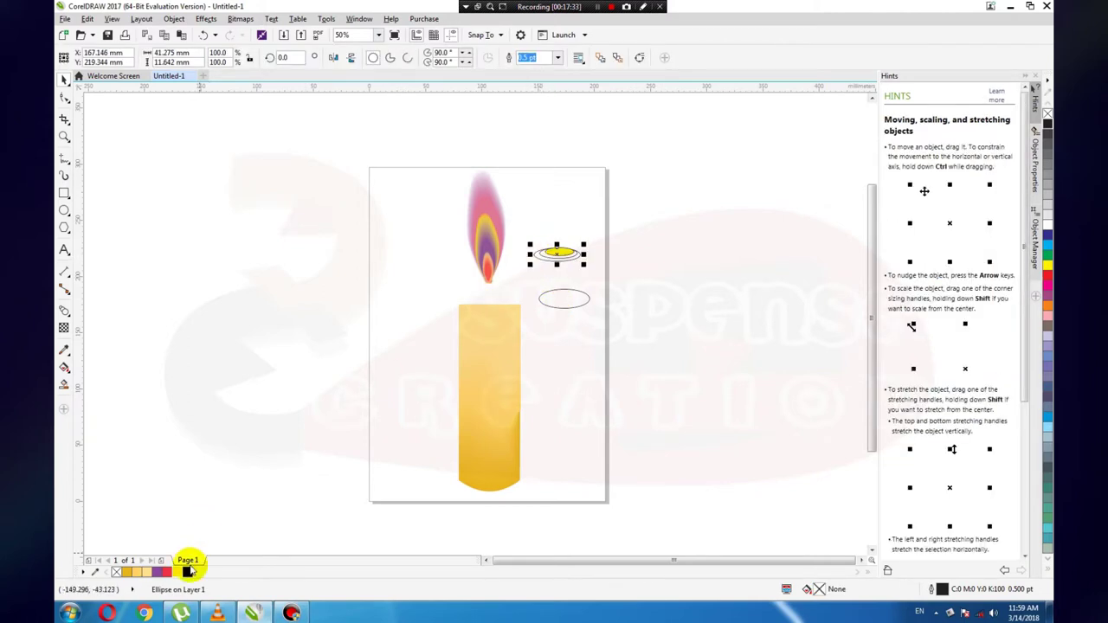
pyautogui.rightClick(146, 573)
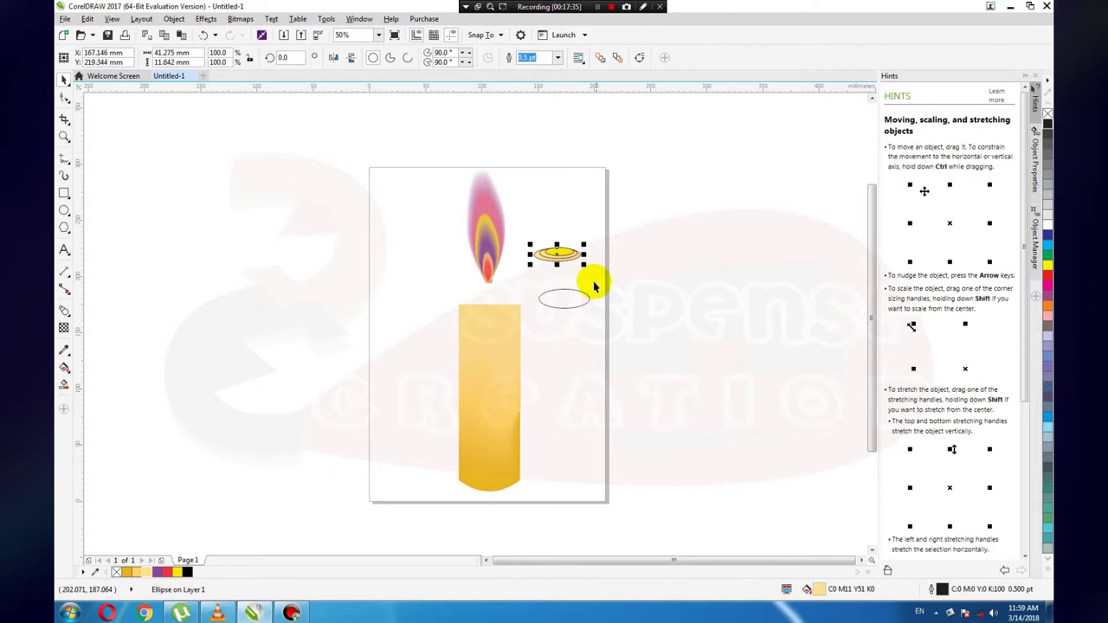
pyautogui.click(523, 269)
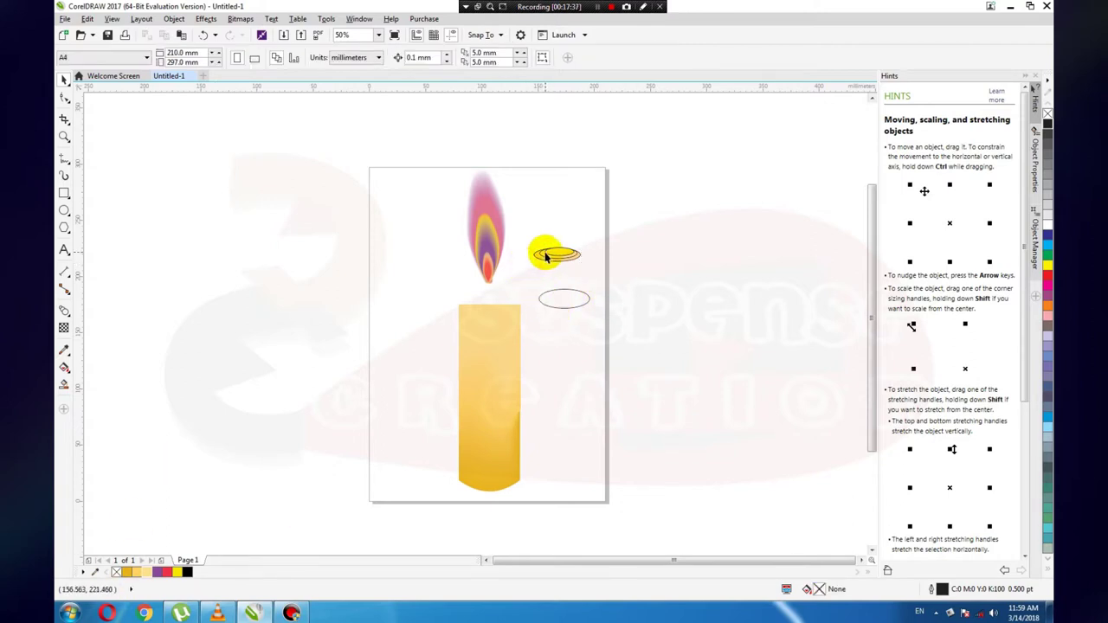
pyautogui.click(546, 256)
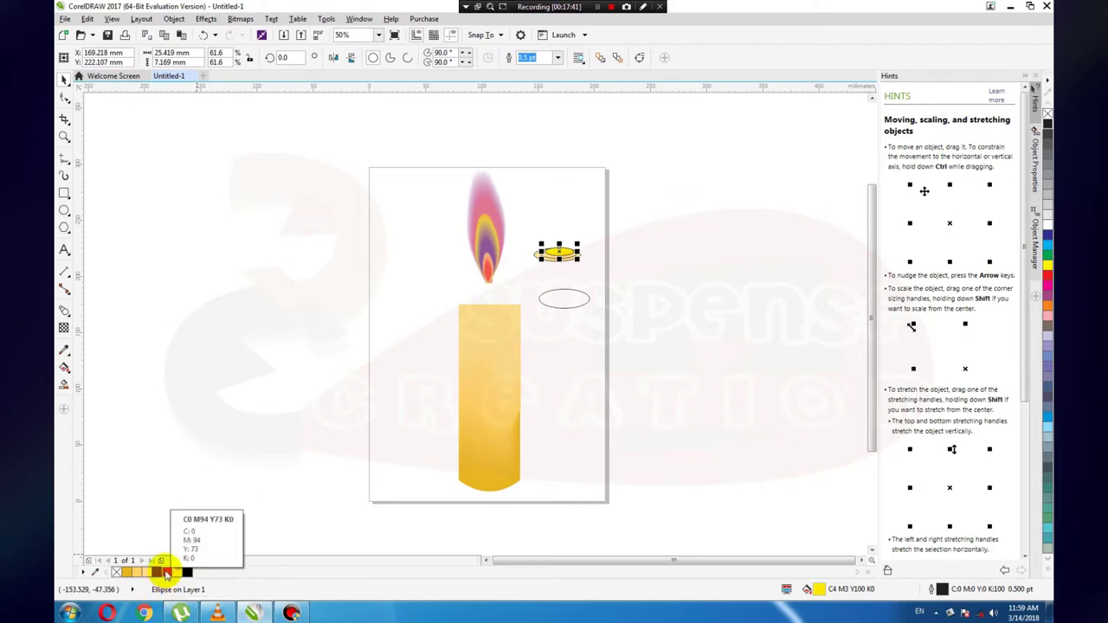
pyautogui.click(167, 572)
# Set the outline width of all three stacked ellipses to None.
pyautogui.click(586, 291)
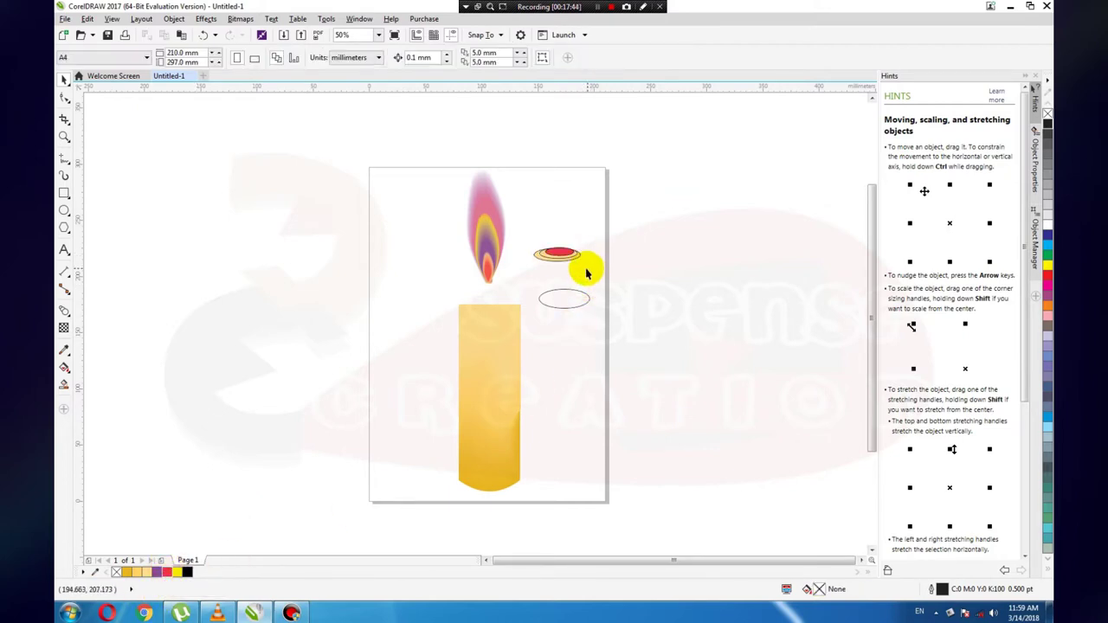
pyautogui.moveTo(598, 227); pyautogui.dragTo(527, 275)
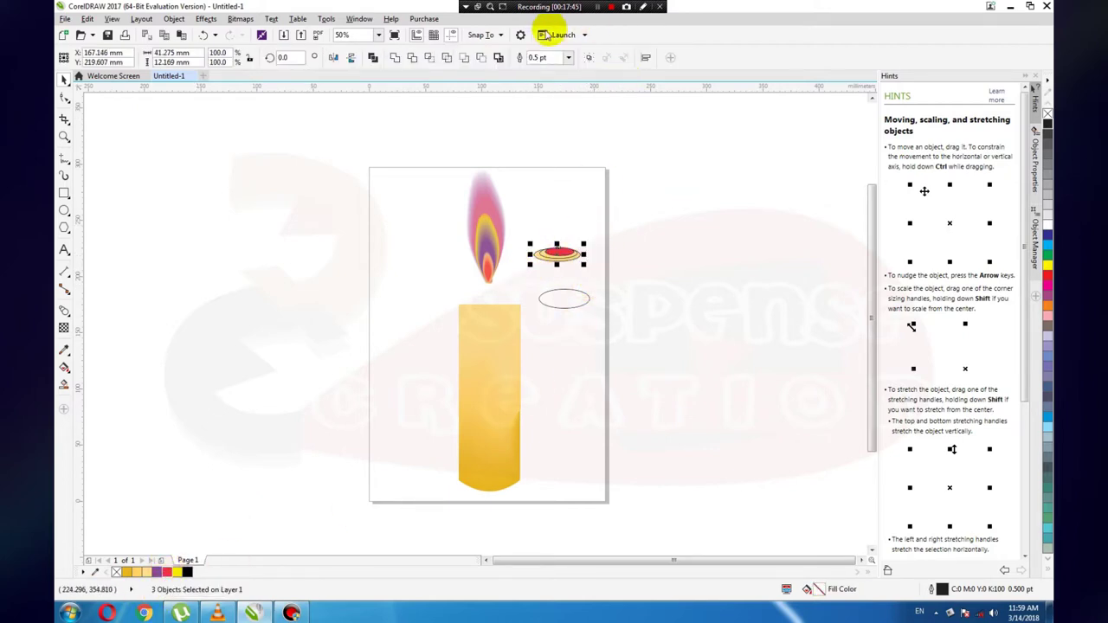
pyautogui.click(565, 58)
pyautogui.click(548, 77)
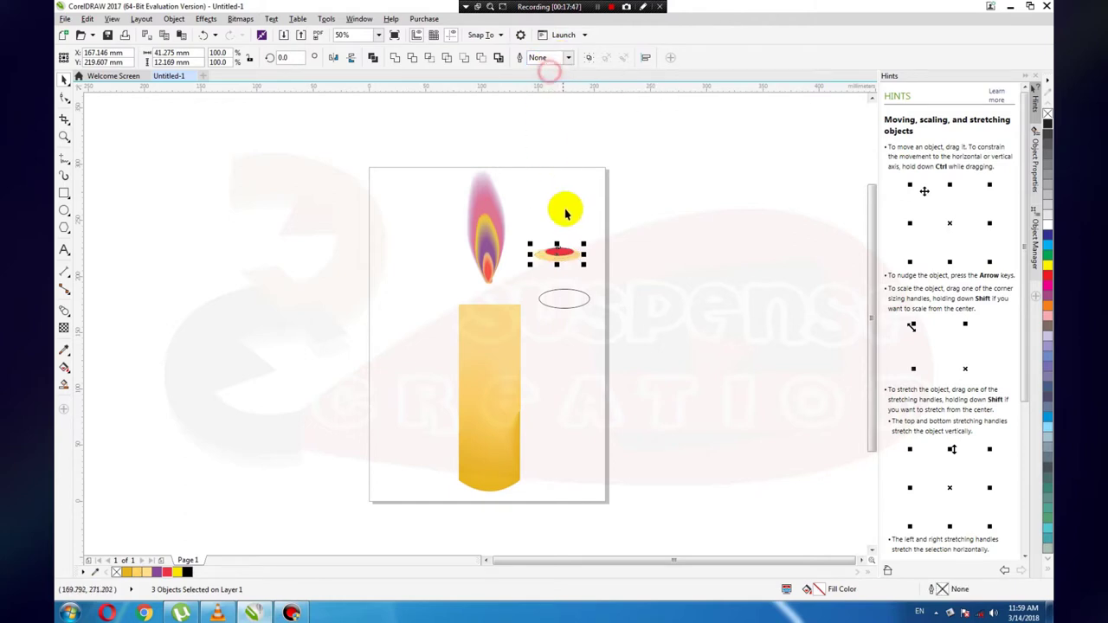
pyautogui.click(566, 204)
pyautogui.click(65, 311)
pyautogui.moveTo(565, 255)
pyautogui.mouseDown()
pyautogui.moveTo(544, 268)
pyautogui.moveTo(559, 258)
pyautogui.mouseUp()
pyautogui.press('Escape')
pyautogui.click(64, 309)
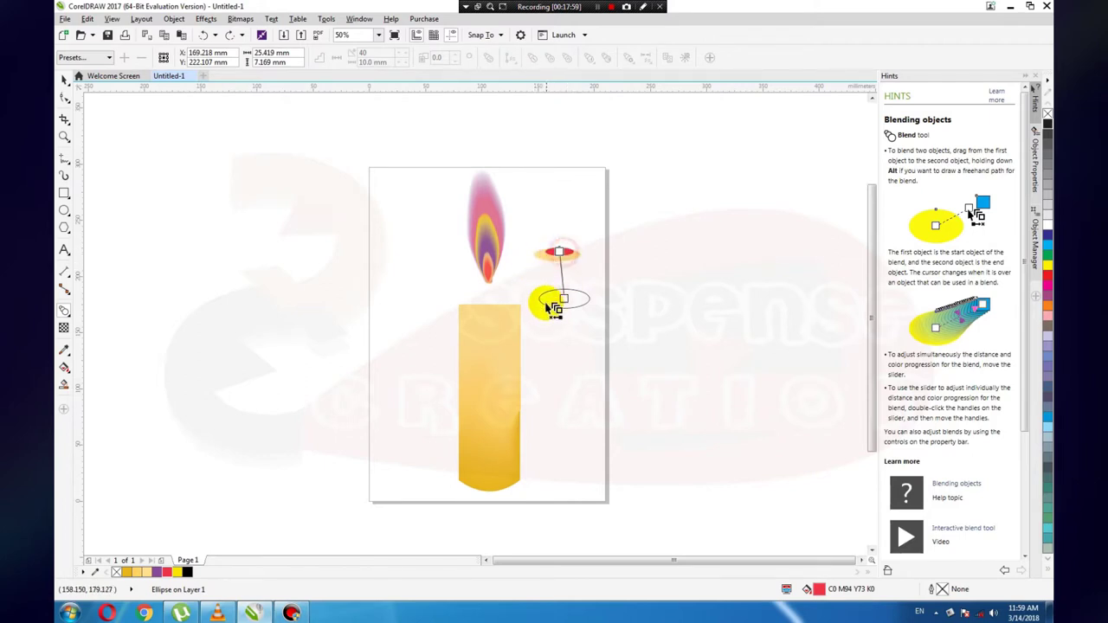
pyautogui.moveTo(562, 253); pyautogui.dragTo(563, 299)
pyautogui.hotkey('ctrl', 'z')
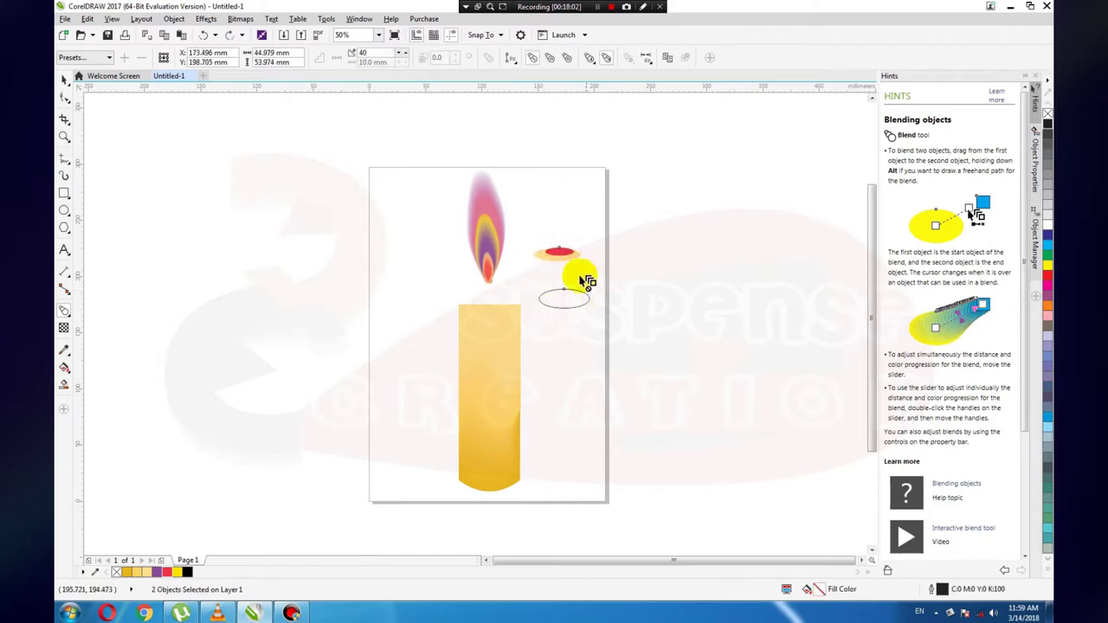
pyautogui.click(561, 253)
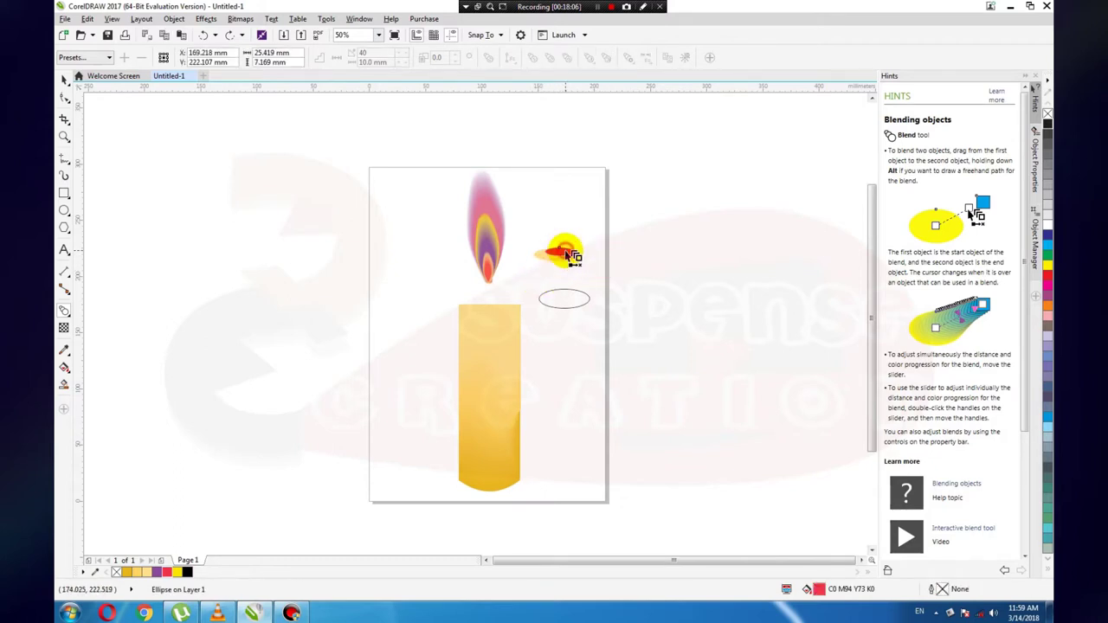
pyautogui.click(558, 262)
pyautogui.keyDown('shift'); pyautogui.click(577, 266); pyautogui.keyUp('shift')
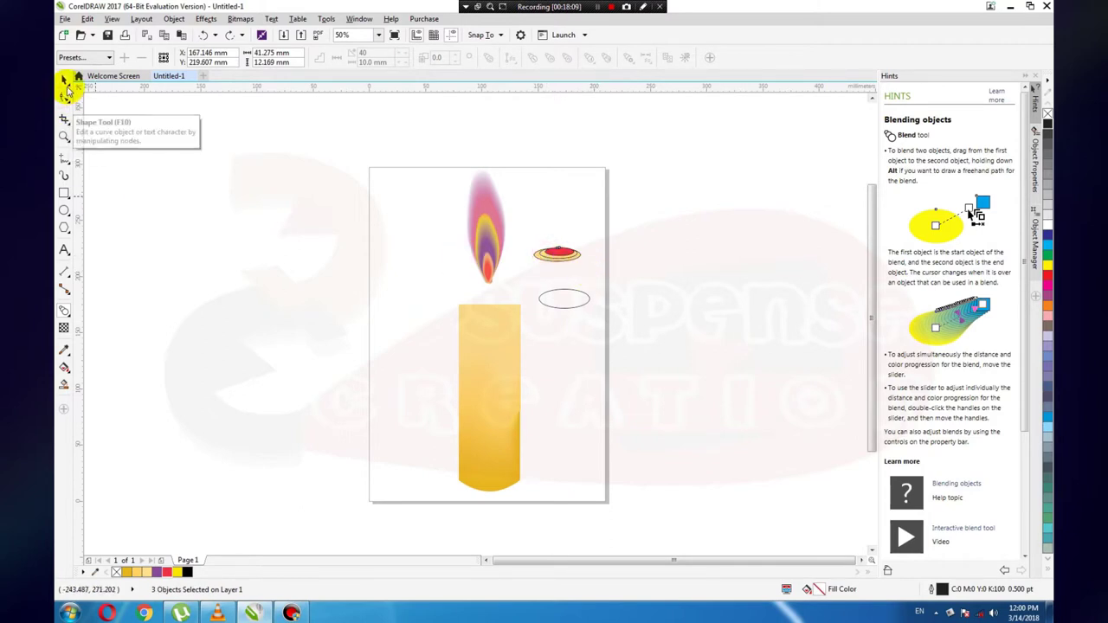
# Recolour the small ellipse a deeper golden yellow.
pyautogui.click(64, 78)
pyautogui.click(547, 256)
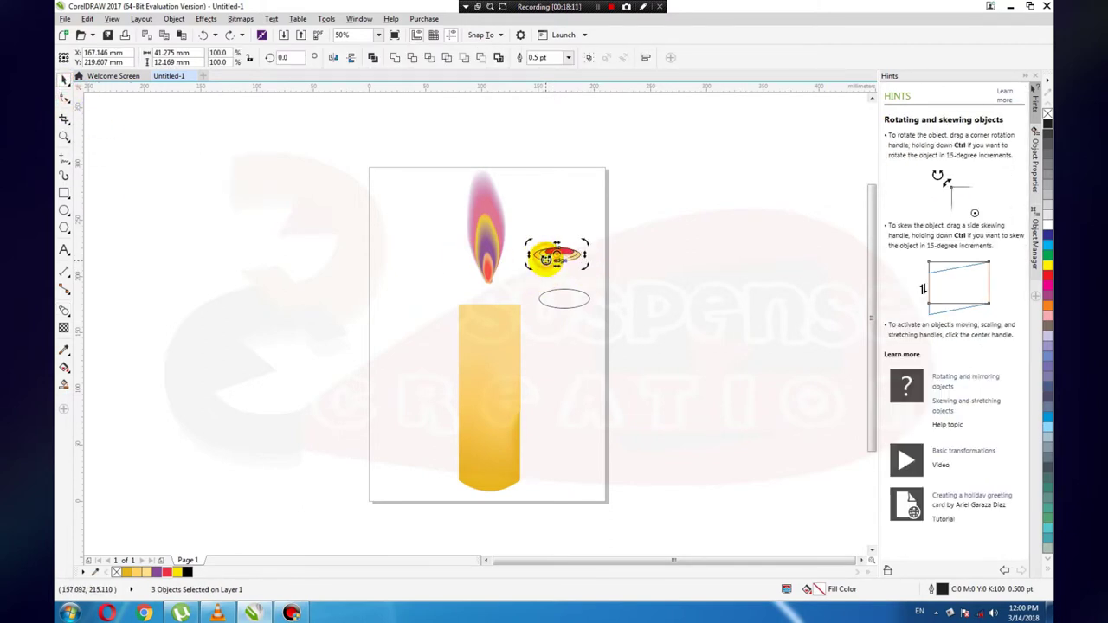
pyautogui.click(542, 257)
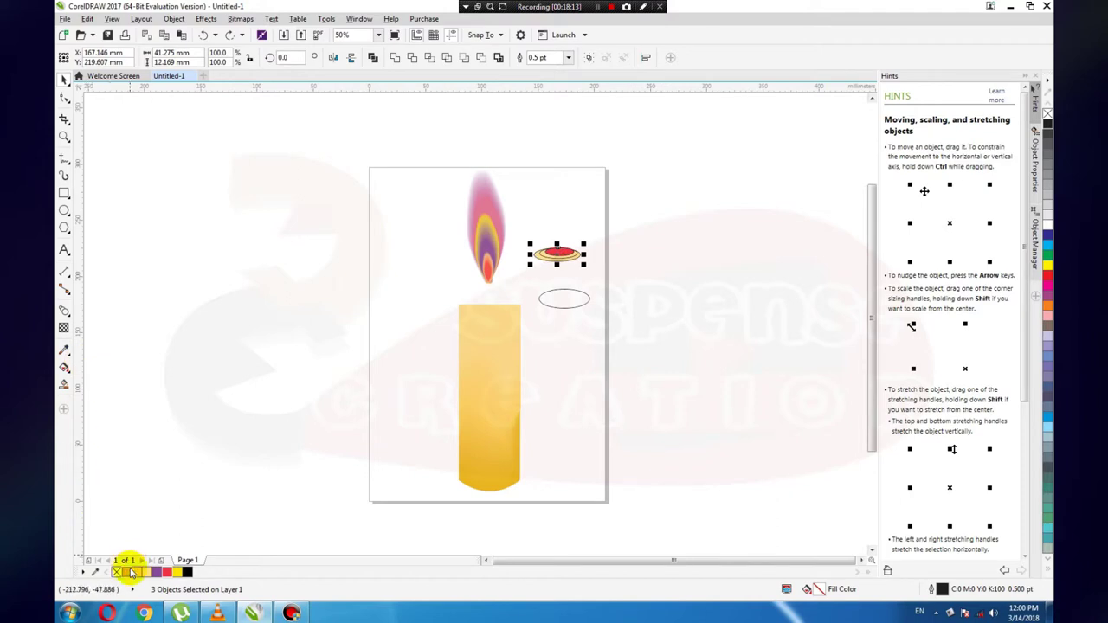
pyautogui.click(587, 383)
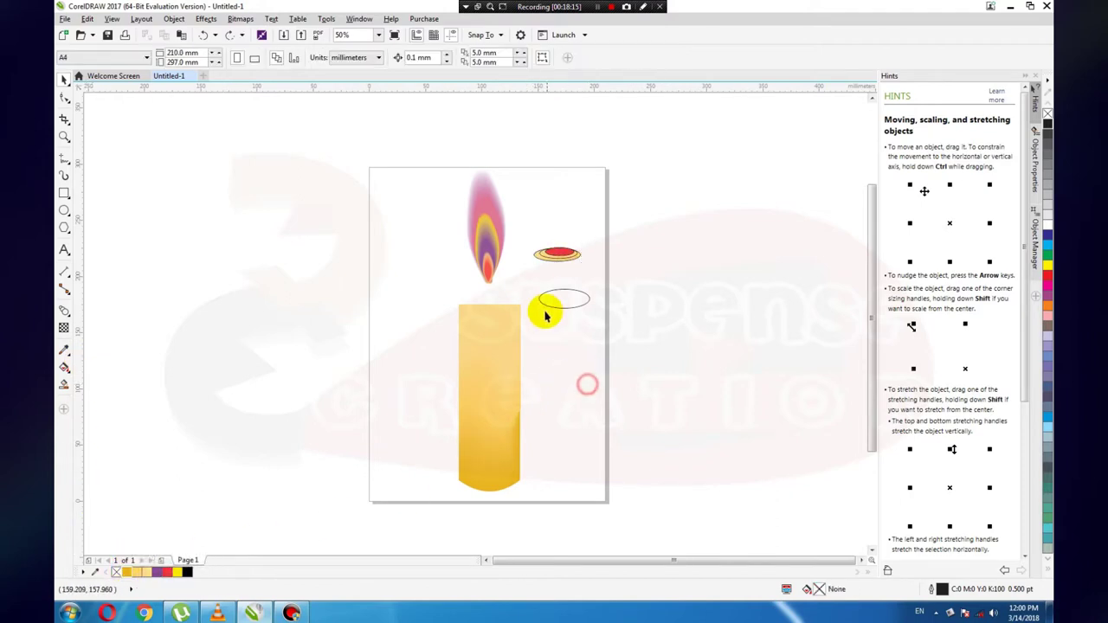
pyautogui.click(537, 261)
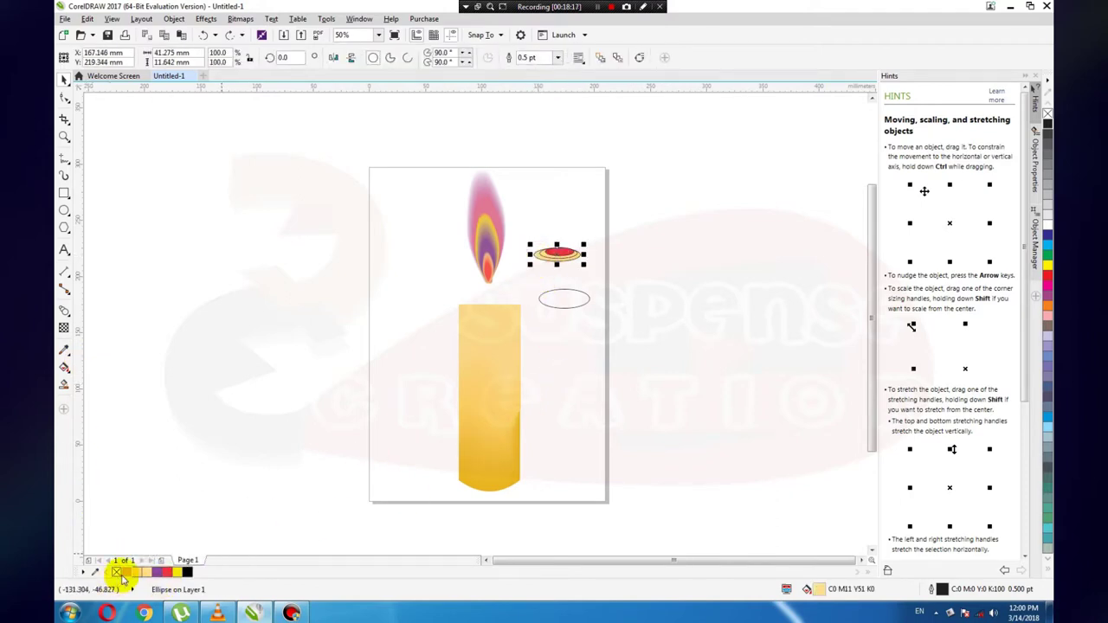
pyautogui.click(126, 572)
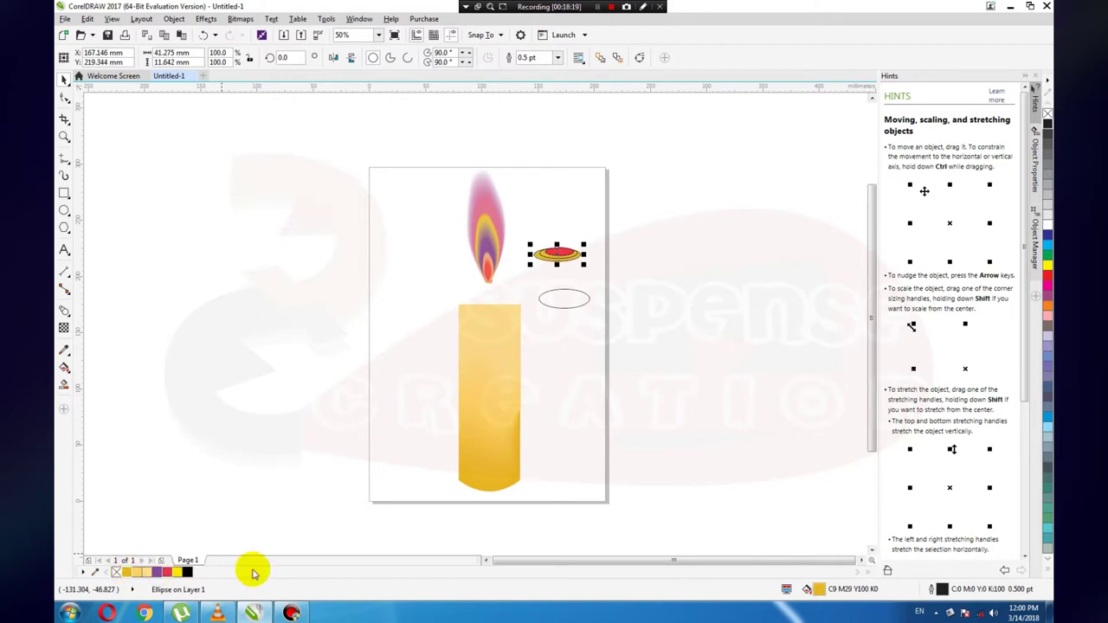
# Remove the outlines from the three stacked candle-top ellipses.
pyautogui.click(578, 321)
pyautogui.click(576, 258)
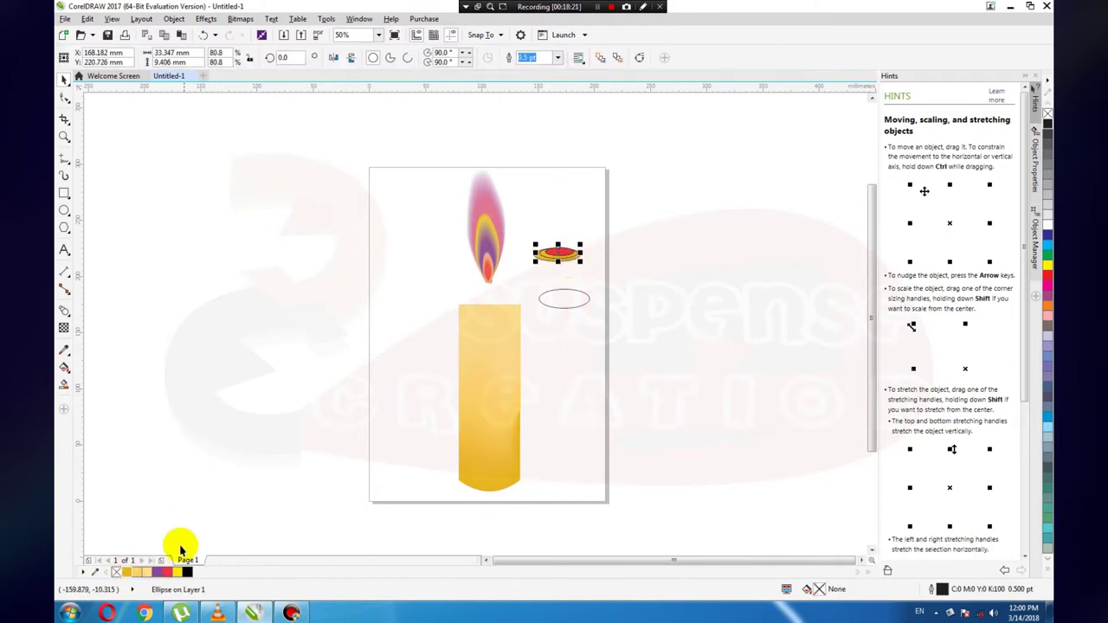
pyautogui.click(563, 447)
pyautogui.moveTo(594, 233); pyautogui.dragTo(518, 270)
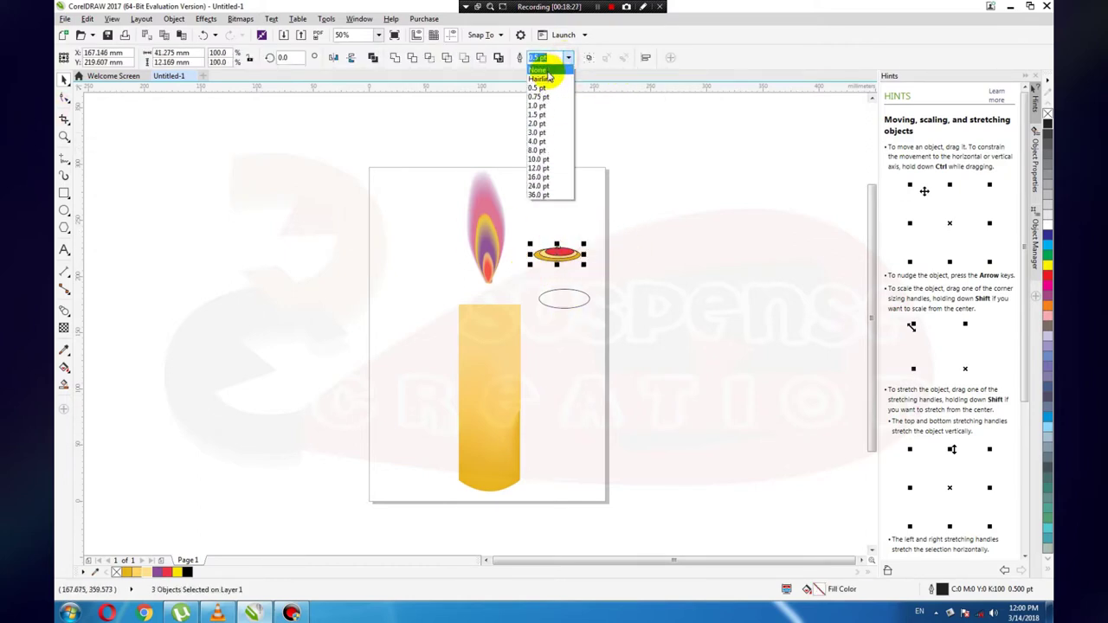
pyautogui.click(544, 67)
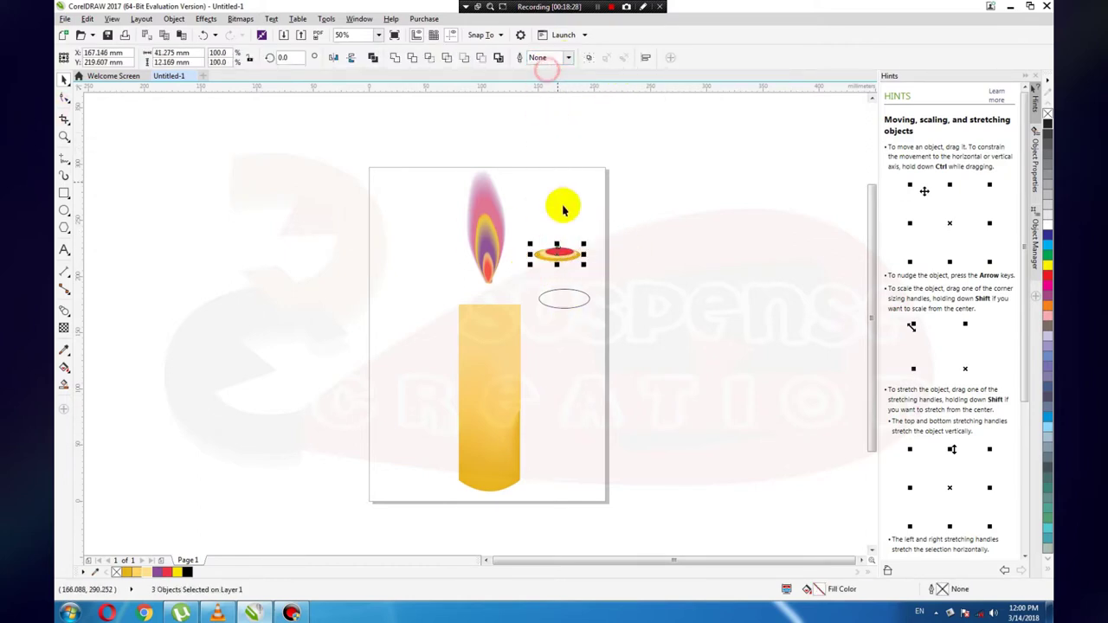
pyautogui.click(64, 308)
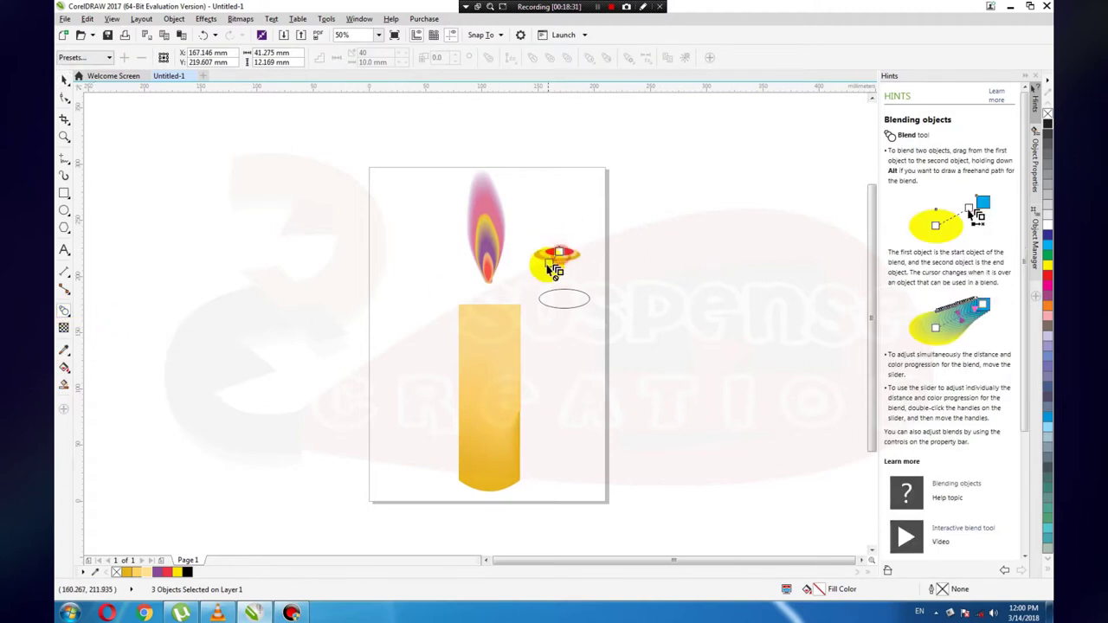
pyautogui.scroll(1, 549, 275)
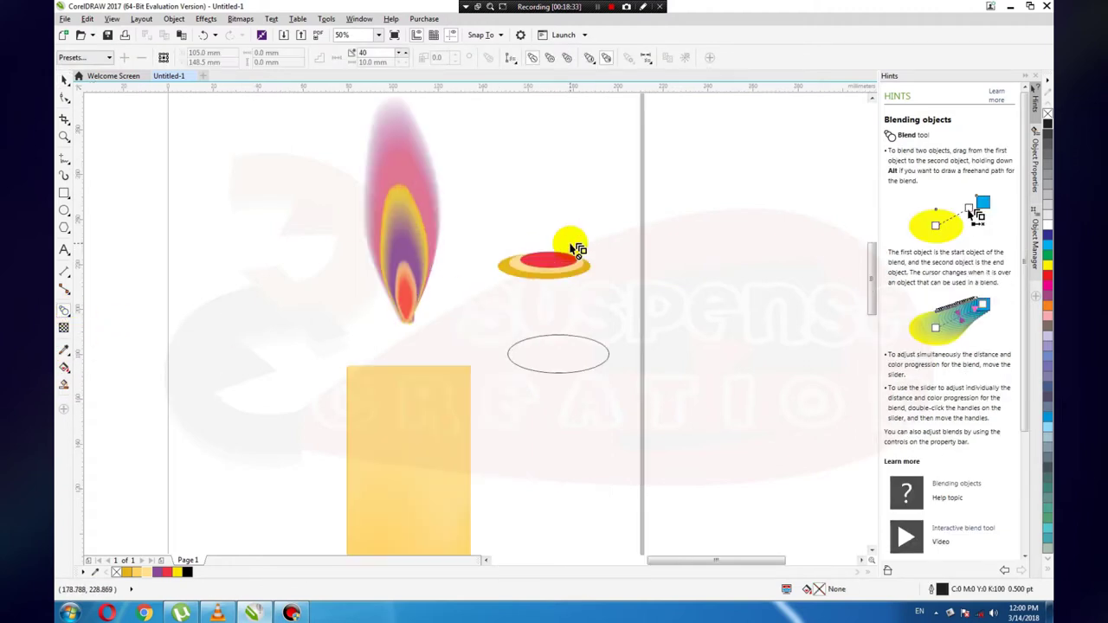
# Try blending the red ellipse toward the outer ellipse.
pyautogui.scroll(1, 549, 274)
pyautogui.moveTo(550, 269)
pyautogui.mouseDown()
pyautogui.moveTo(500, 337)
pyautogui.moveTo(539, 268)
pyautogui.moveTo(554, 185)
pyautogui.moveTo(525, 276)
pyautogui.moveTo(558, 191)
pyautogui.moveTo(450, 310)
pyautogui.moveTo(291, 406)
pyautogui.moveTo(430, 318)
pyautogui.moveTo(435, 358)
pyautogui.moveTo(470, 396)
pyautogui.moveTo(583, 291)
pyautogui.moveTo(736, 391)
pyautogui.moveTo(608, 299)
pyautogui.moveTo(616, 309)
pyautogui.moveTo(603, 309)
pyautogui.moveTo(644, 355)
pyautogui.mouseUp()
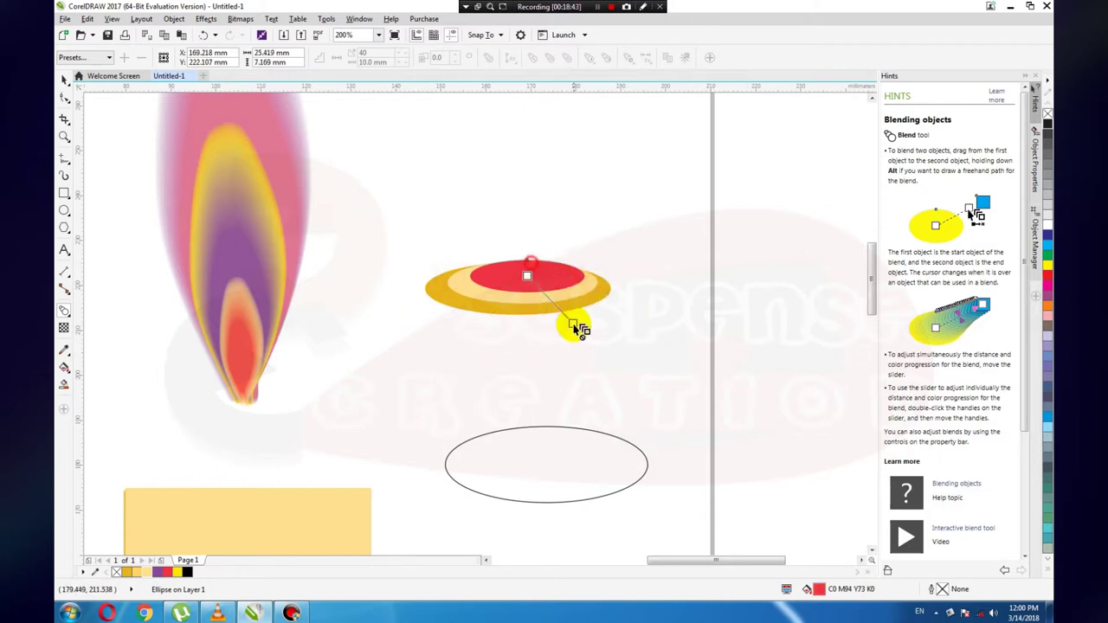
pyautogui.moveTo(535, 265)
pyautogui.mouseDown()
pyautogui.moveTo(554, 303)
pyautogui.moveTo(502, 318)
pyautogui.moveTo(540, 292)
pyautogui.moveTo(548, 303)
pyautogui.moveTo(563, 222)
pyautogui.moveTo(618, 136)
pyautogui.moveTo(609, 198)
pyautogui.moveTo(474, 275)
pyautogui.mouseUp()
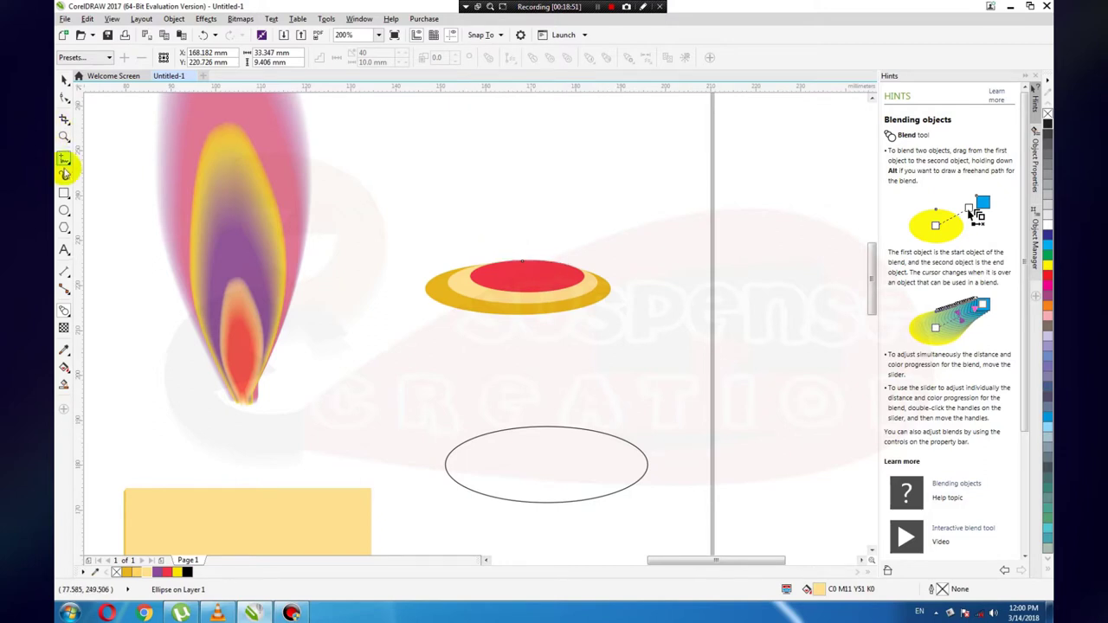
pyautogui.click(64, 78)
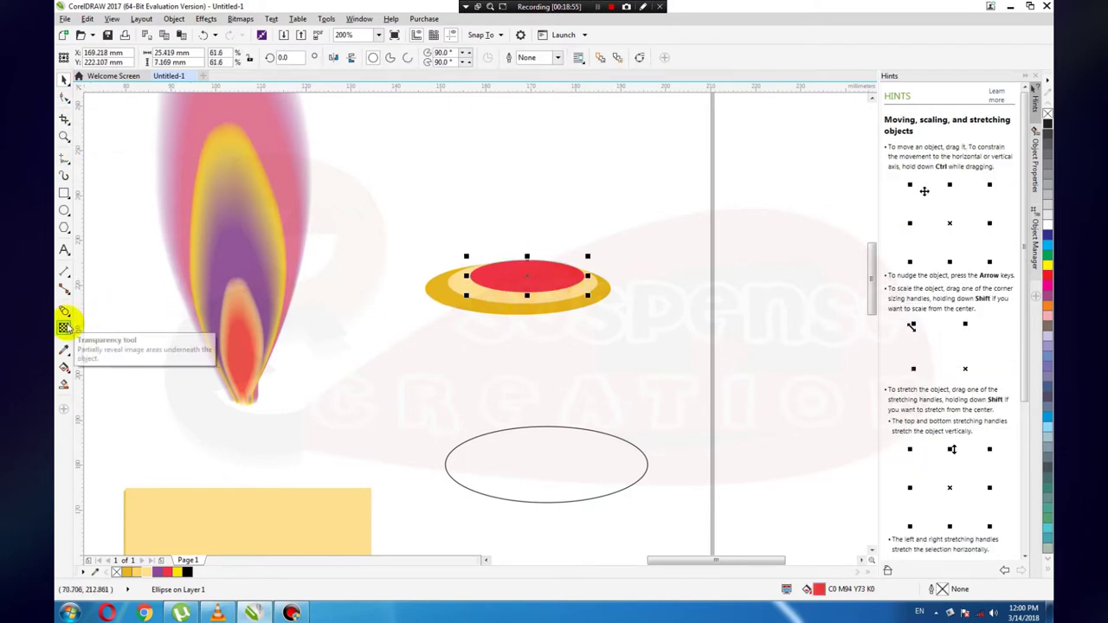
pyautogui.click(65, 310)
pyautogui.moveTo(539, 275); pyautogui.dragTo(497, 293)
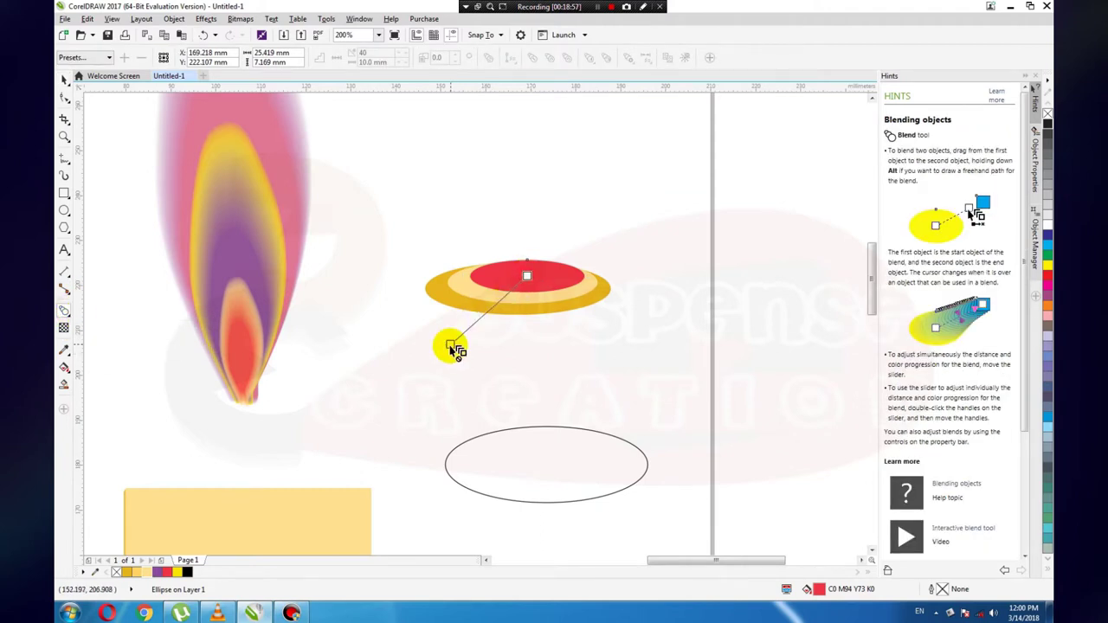
pyautogui.moveTo(566, 244); pyautogui.dragTo(578, 266)
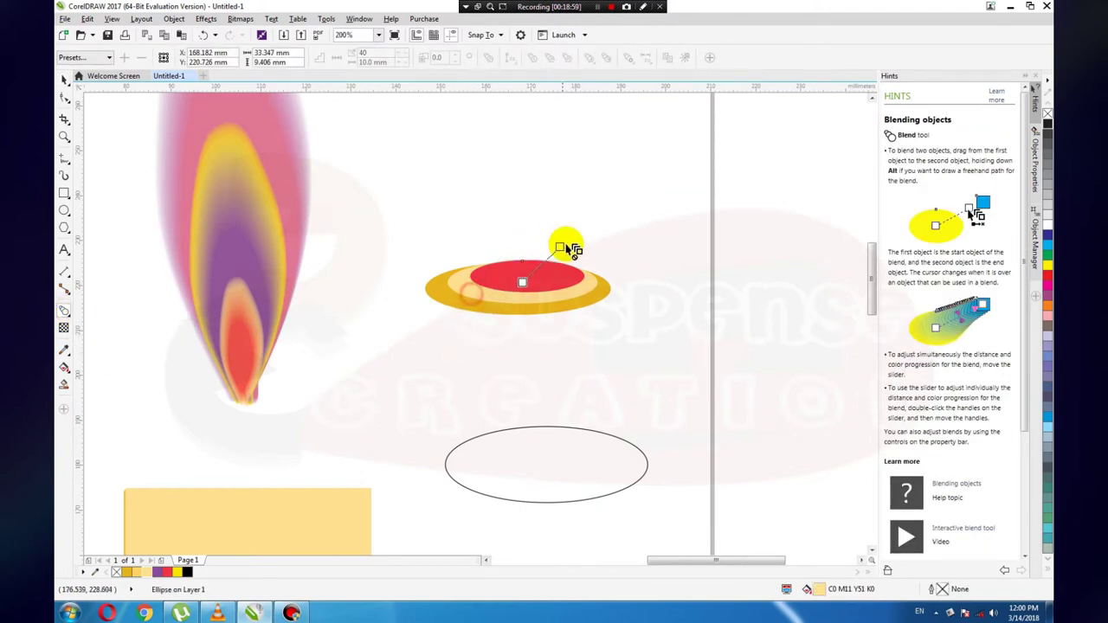
pyautogui.click(64, 97)
pyautogui.click(456, 291)
# Reselect the candle-top ellipses and attempt further blends out from the red ellipse.
pyautogui.click(64, 76)
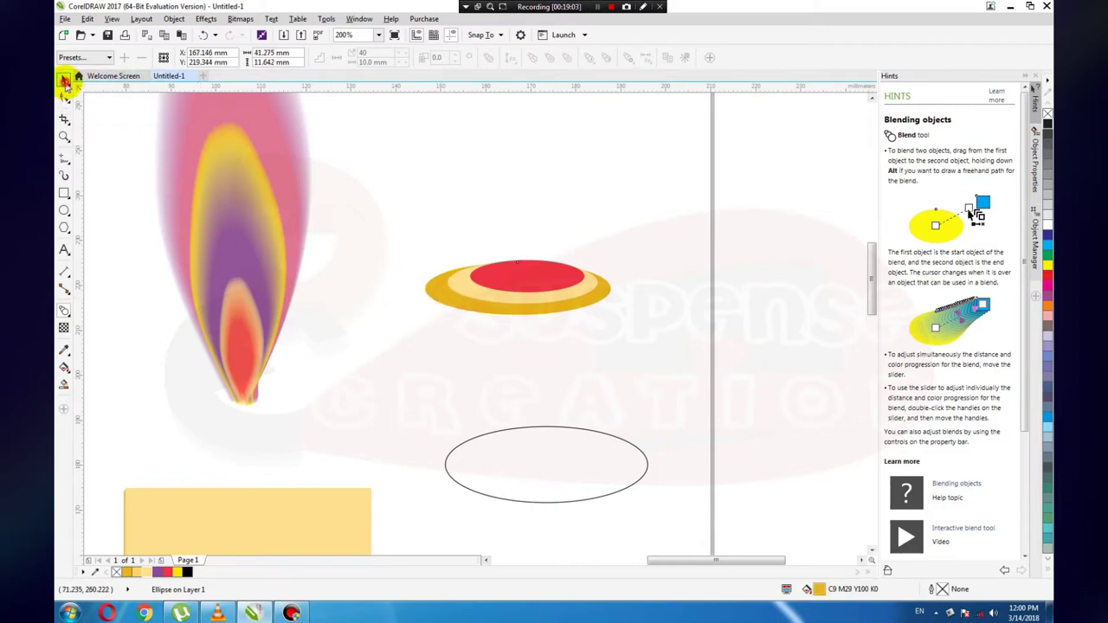
pyautogui.click(496, 264)
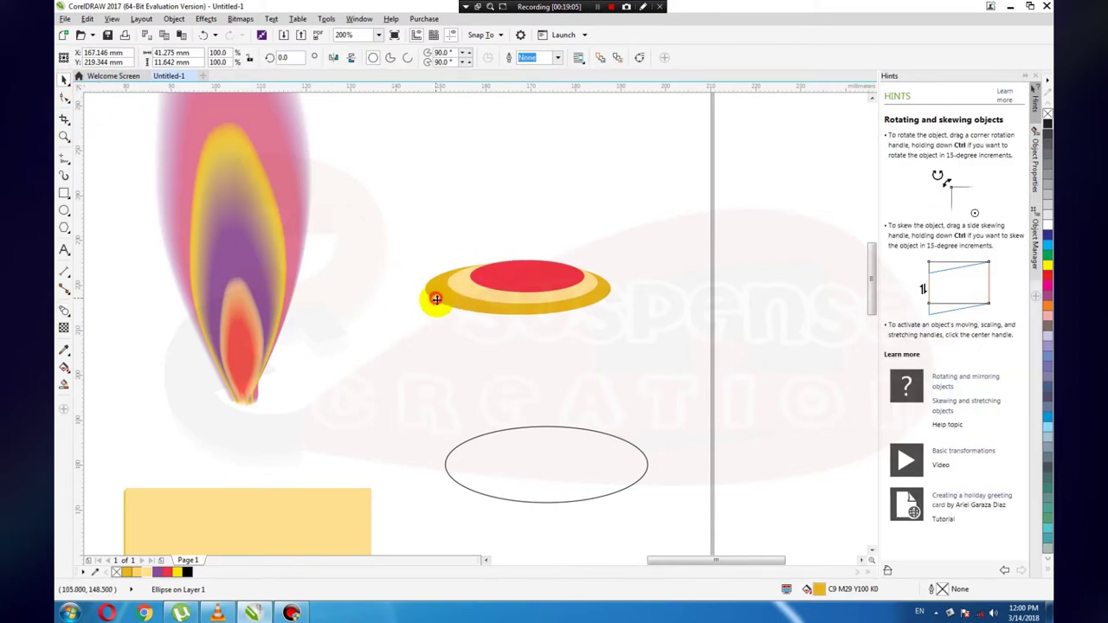
pyautogui.click(437, 299)
pyautogui.click(64, 310)
pyautogui.moveTo(464, 298); pyautogui.dragTo(501, 290)
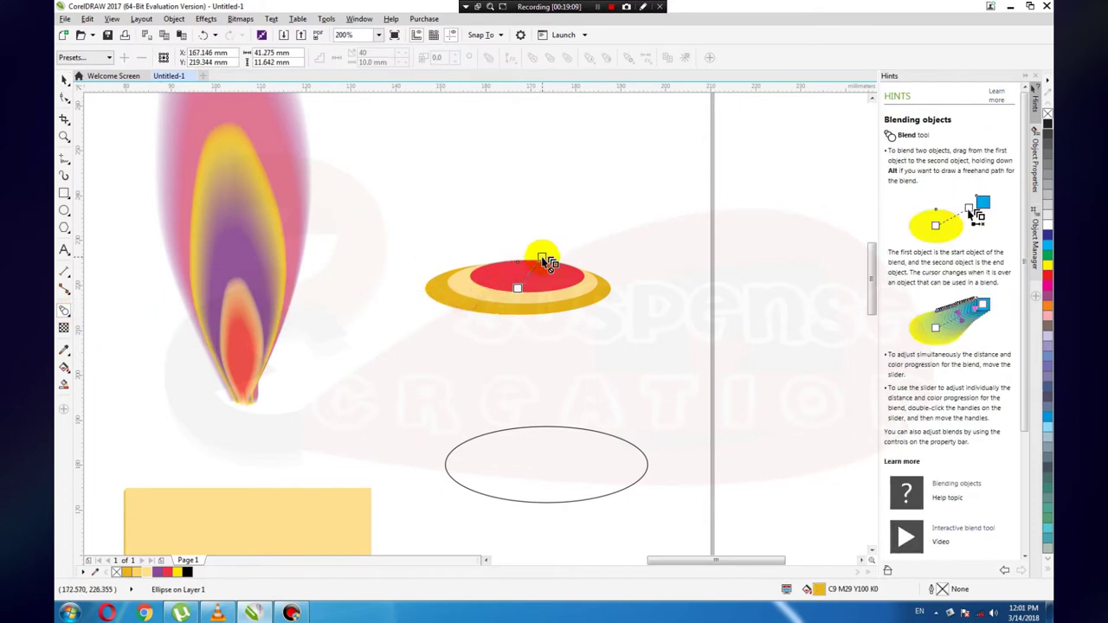
pyautogui.moveTo(527, 275)
pyautogui.mouseDown()
pyautogui.moveTo(293, 468)
pyautogui.moveTo(515, 353)
pyautogui.moveTo(351, 440)
pyautogui.mouseUp()
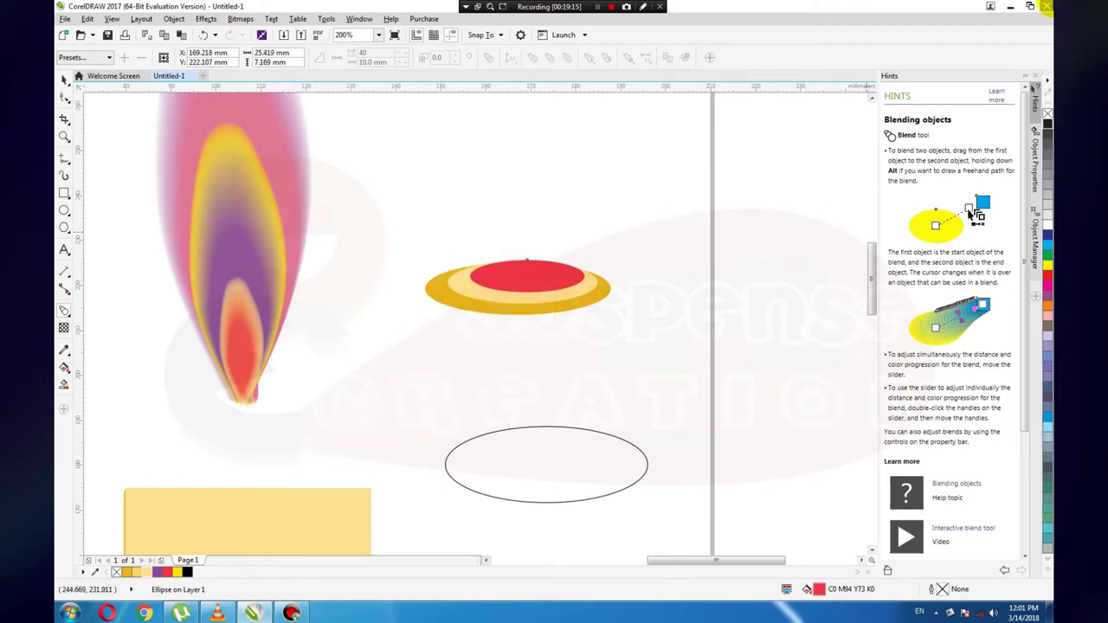
pyautogui.moveTo(527, 275); pyautogui.dragTo(544, 313)
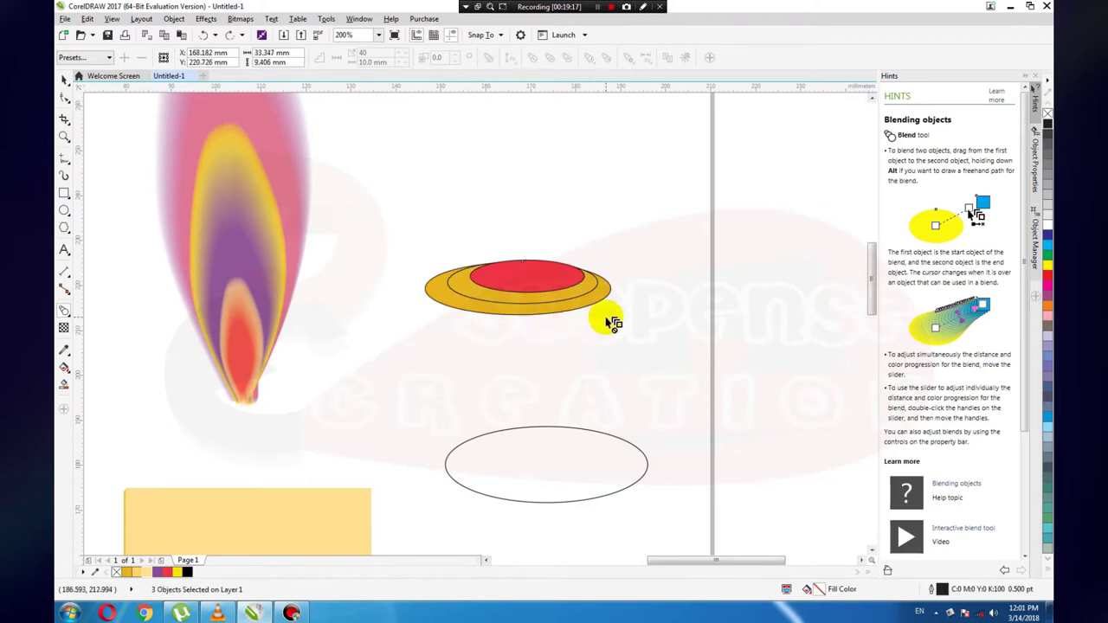
pyautogui.click(67, 312)
pyautogui.click(96, 319)
pyautogui.click(493, 277)
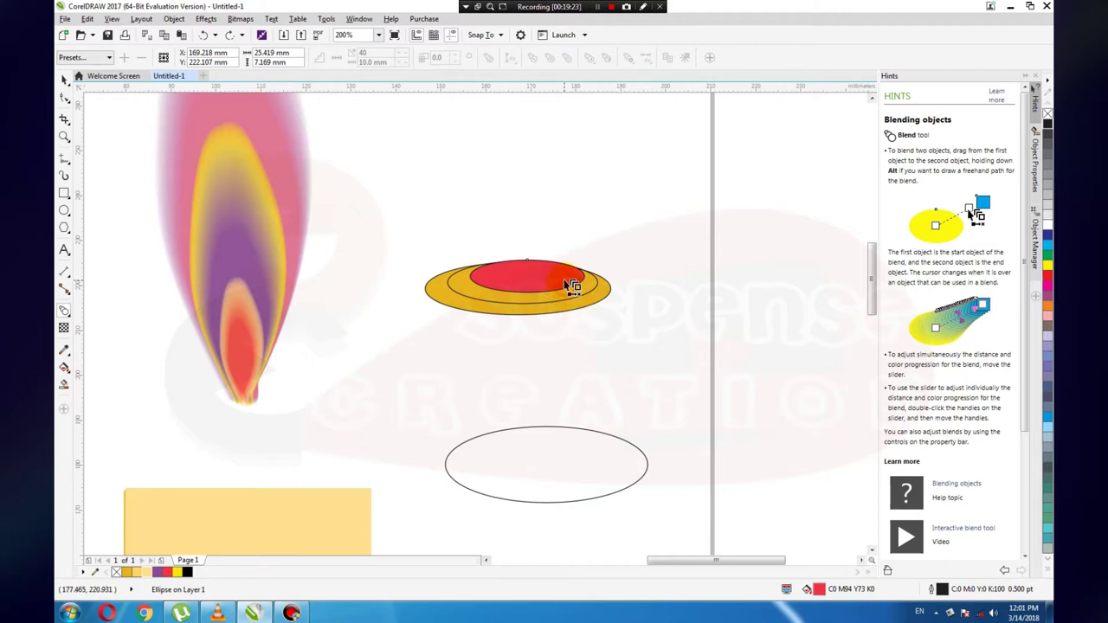
# Lighten the outer ellipse to pale yellow, then retry blends and undo the dark one.
pyautogui.rightClick(534, 279)
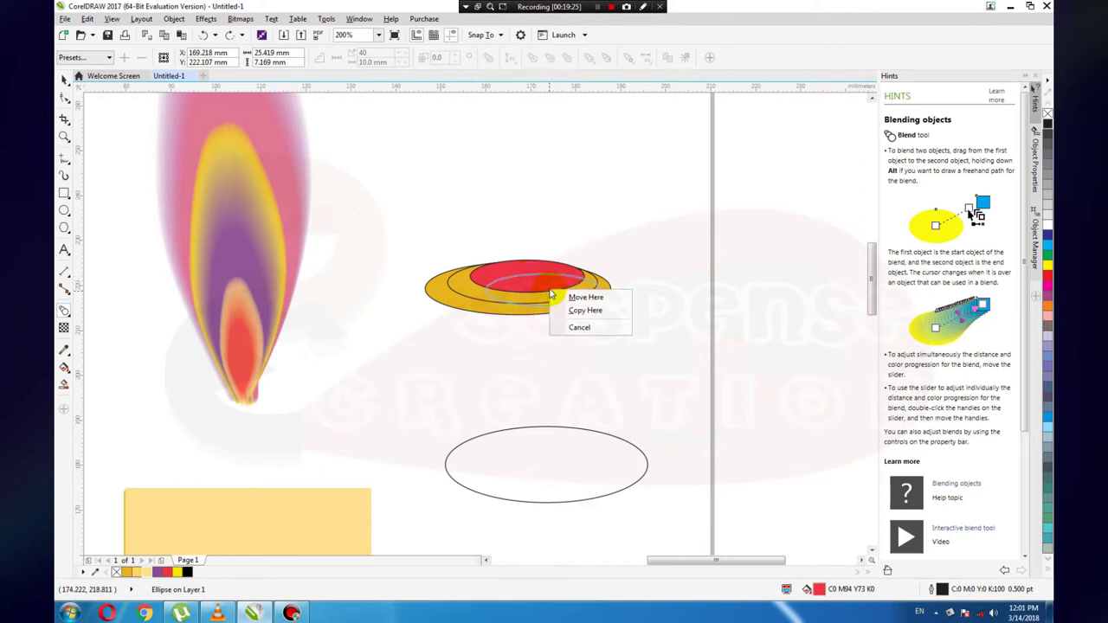
pyautogui.click(589, 297)
pyautogui.moveTo(551, 279); pyautogui.dragTo(76, 518)
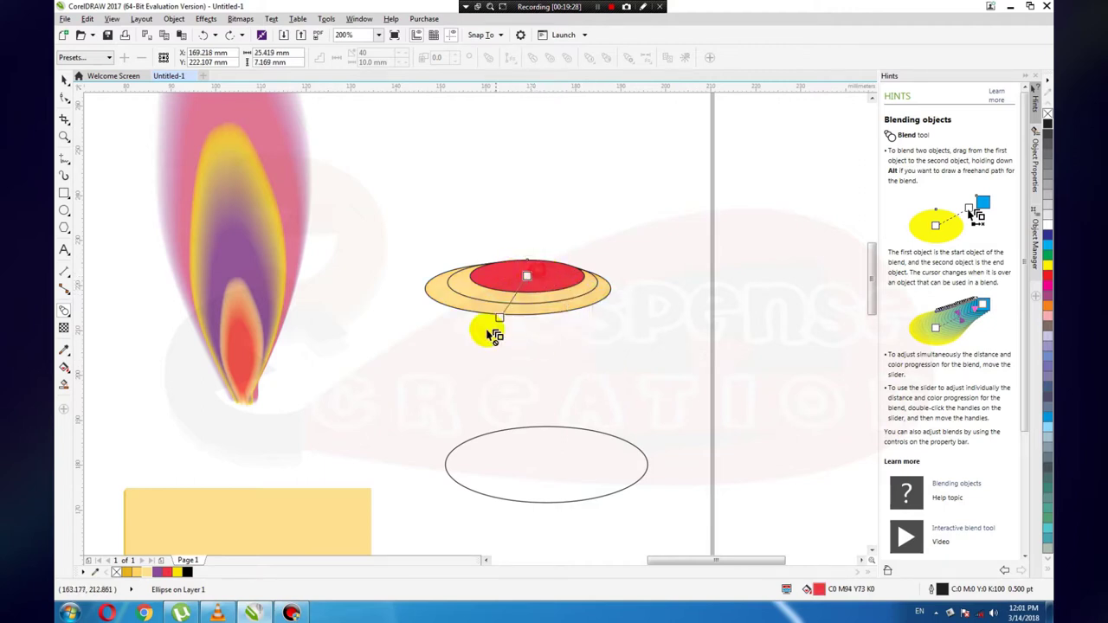
pyautogui.moveTo(571, 277); pyautogui.dragTo(520, 271)
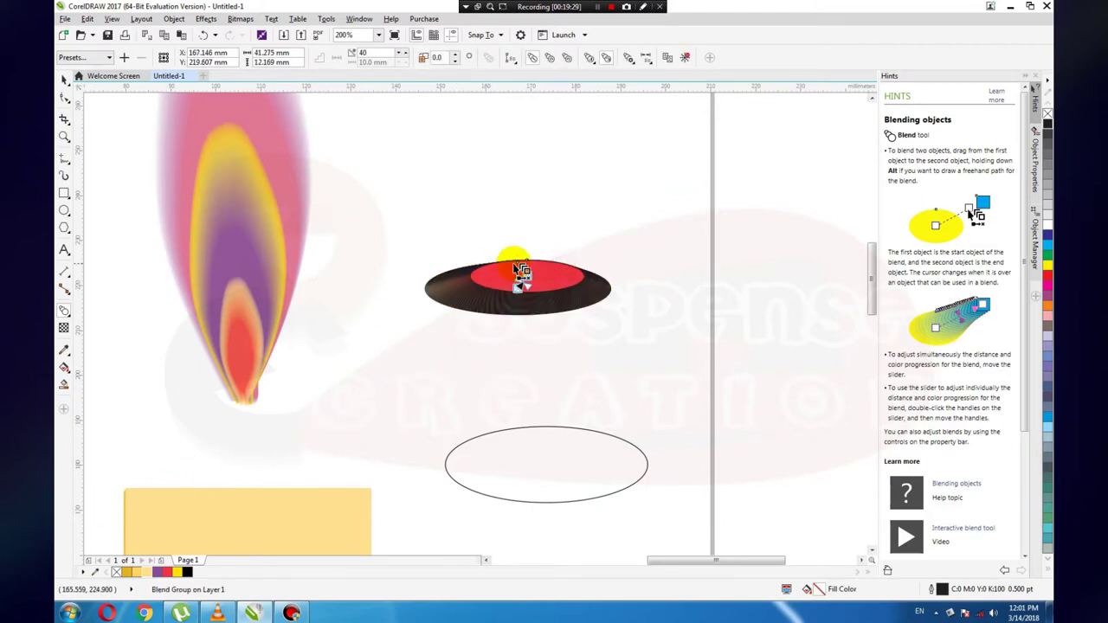
pyautogui.hotkey('ctrl', 'z')
pyautogui.moveTo(586, 280)
pyautogui.mouseDown()
pyautogui.moveTo(433, 301)
pyautogui.moveTo(589, 336)
pyautogui.mouseUp()
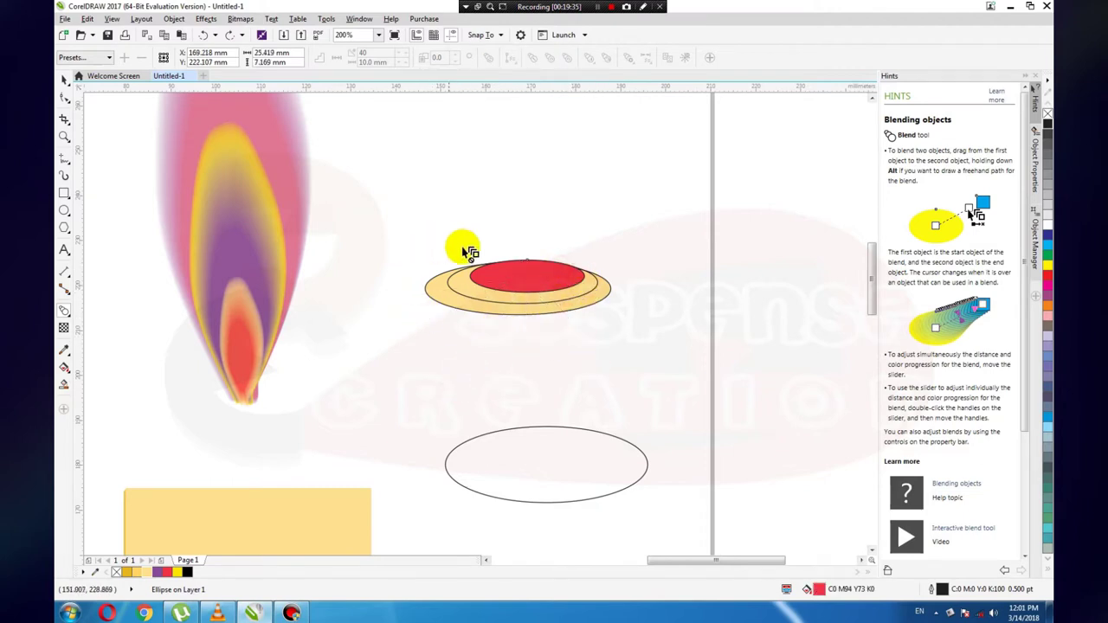
pyautogui.moveTo(587, 335); pyautogui.dragTo(503, 250)
pyautogui.moveTo(533, 298)
pyautogui.mouseDown()
pyautogui.moveTo(589, 312)
pyautogui.moveTo(576, 309)
pyautogui.mouseUp()
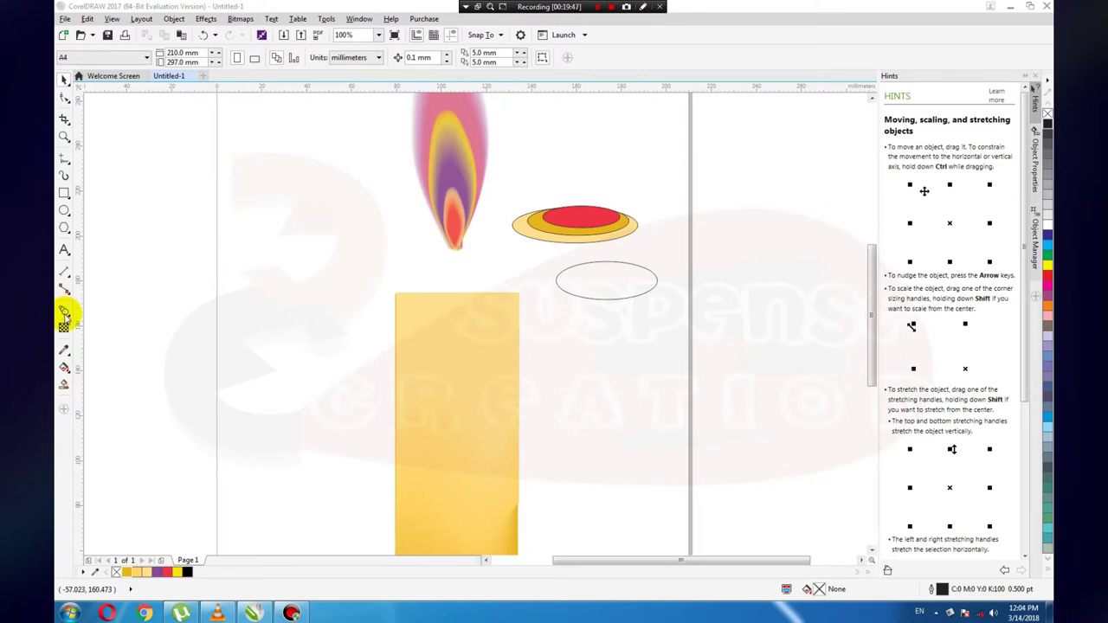
# Attempt blends between the orange and red ellipses, undoing the unwanted results.
pyautogui.click(64, 312)
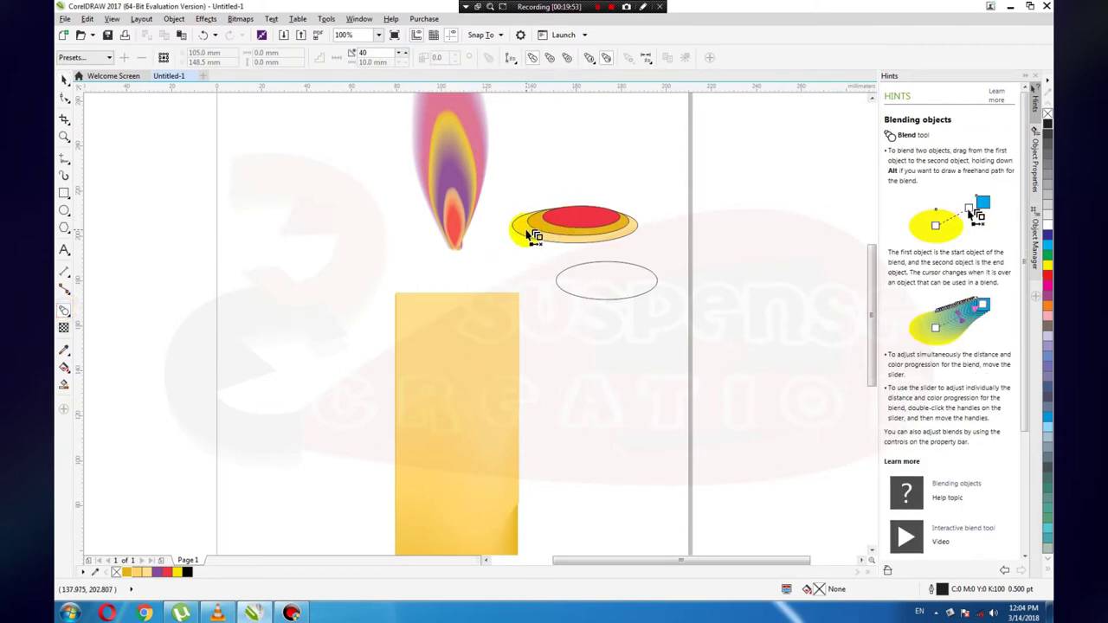
pyautogui.moveTo(574, 225); pyautogui.dragTo(586, 204)
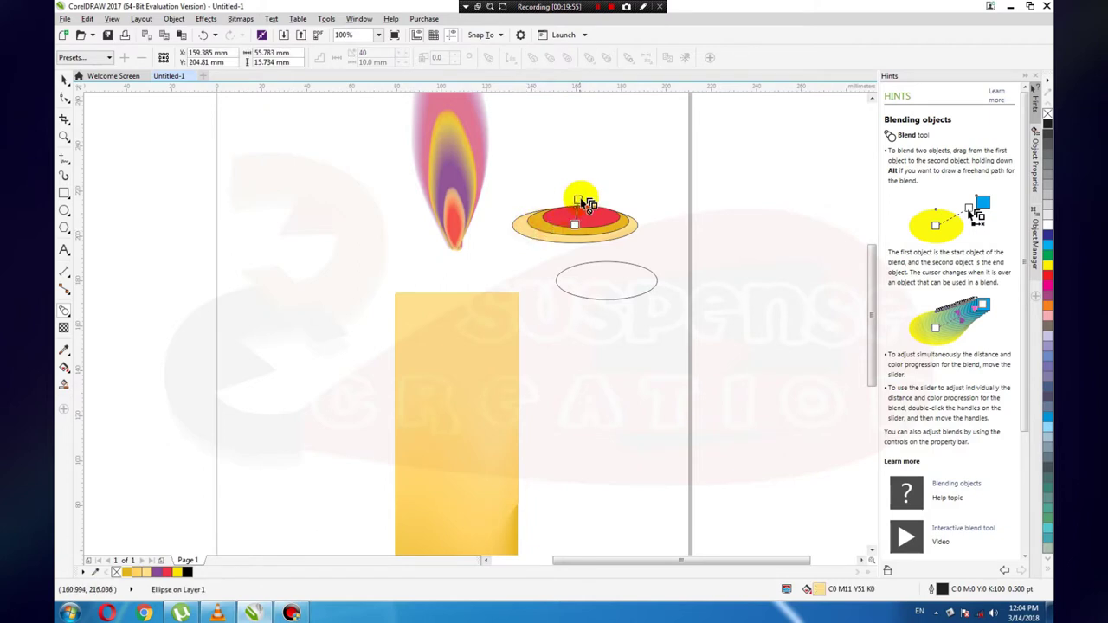
pyautogui.click(65, 78)
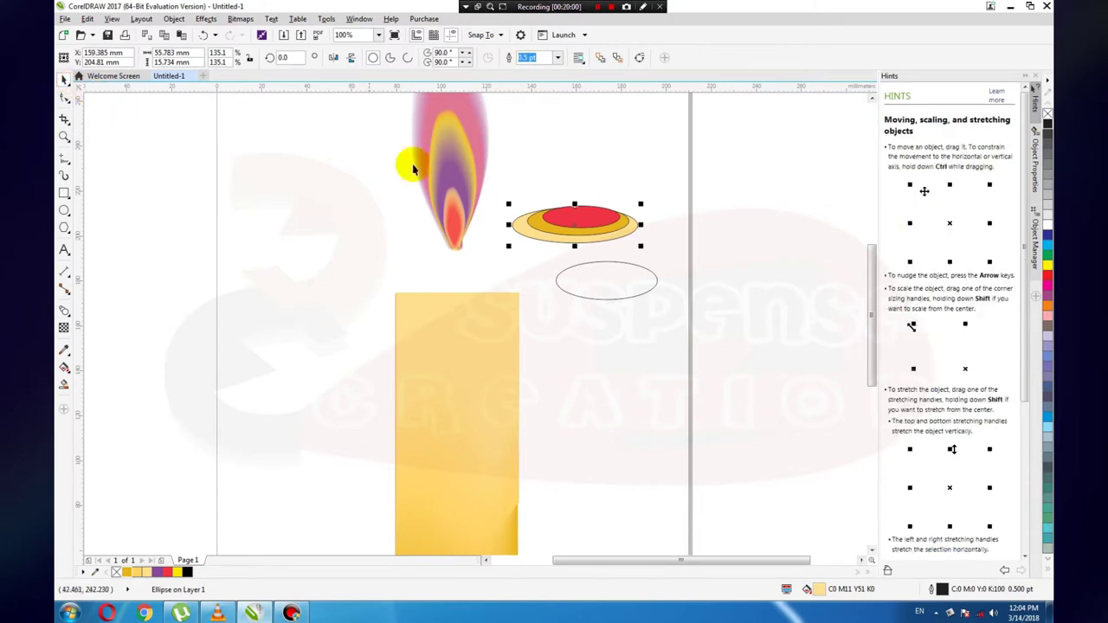
pyautogui.click(527, 236)
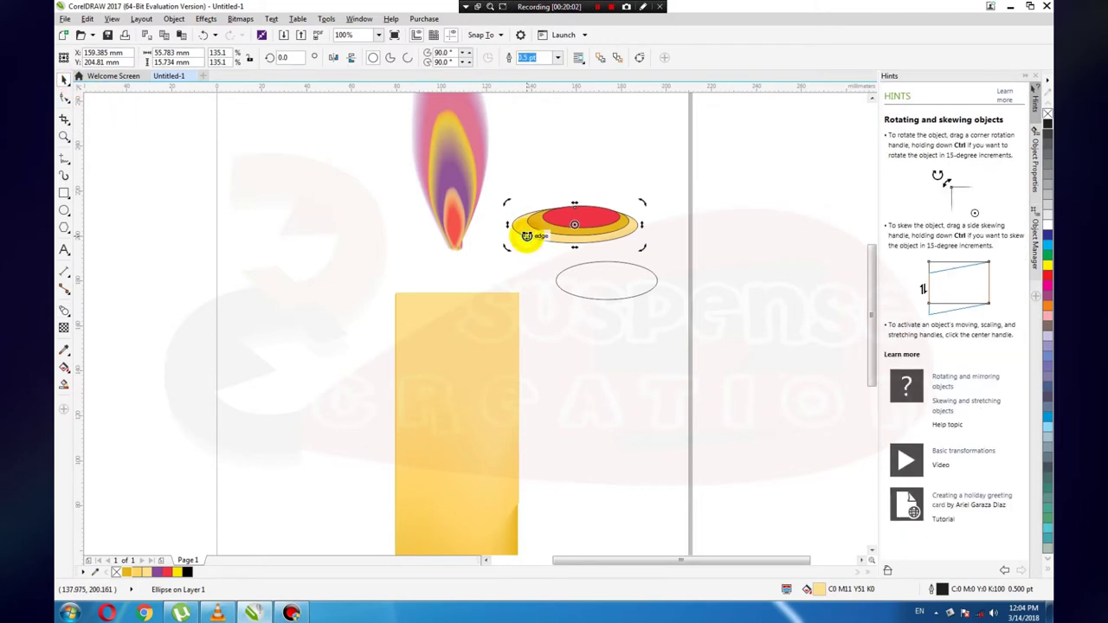
pyautogui.click(63, 312)
pyautogui.moveTo(519, 229); pyautogui.dragTo(625, 94)
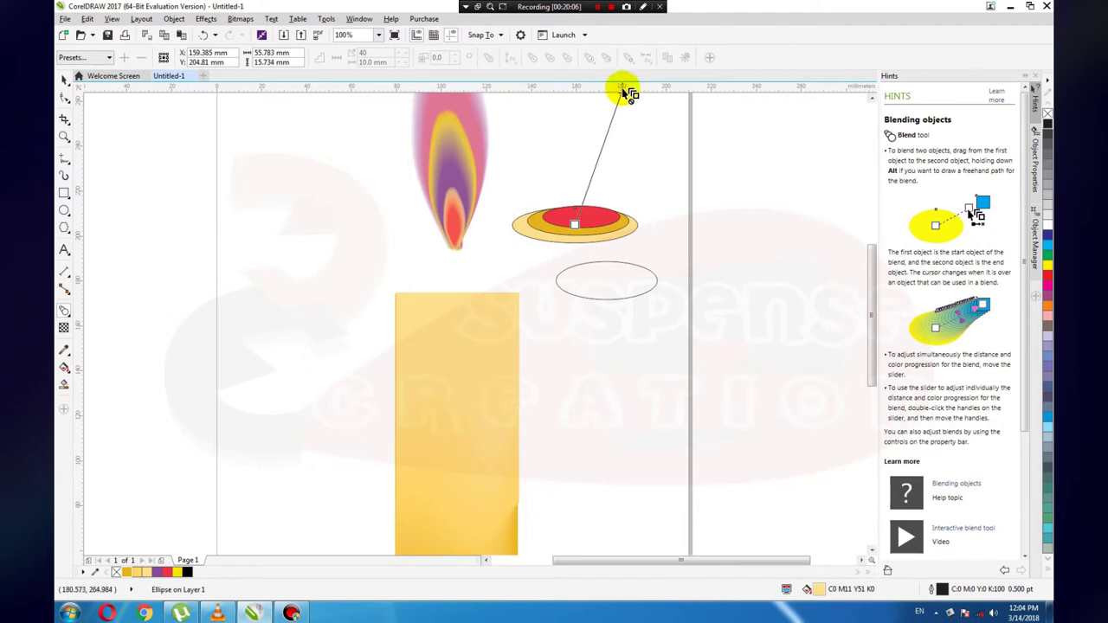
pyautogui.moveTo(625, 93)
pyautogui.mouseDown()
pyautogui.moveTo(611, 218)
pyautogui.moveTo(617, 295)
pyautogui.mouseUp()
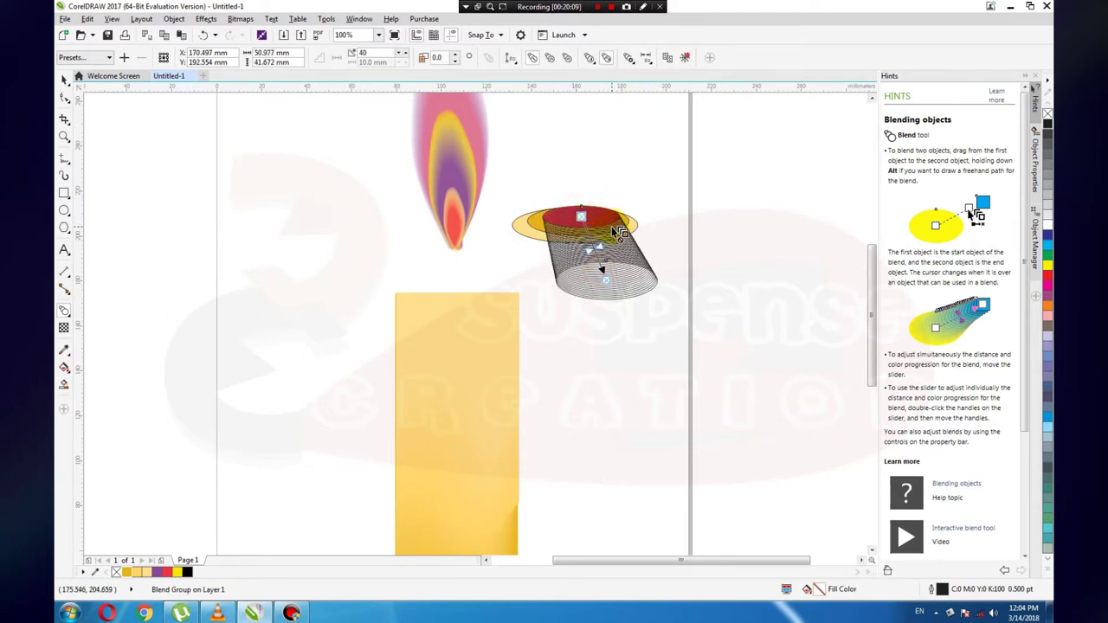
pyautogui.hotkey('ctrl', 'z')
pyautogui.moveTo(601, 228); pyautogui.dragTo(460, 292)
pyautogui.hotkey('ctrl', 'z')
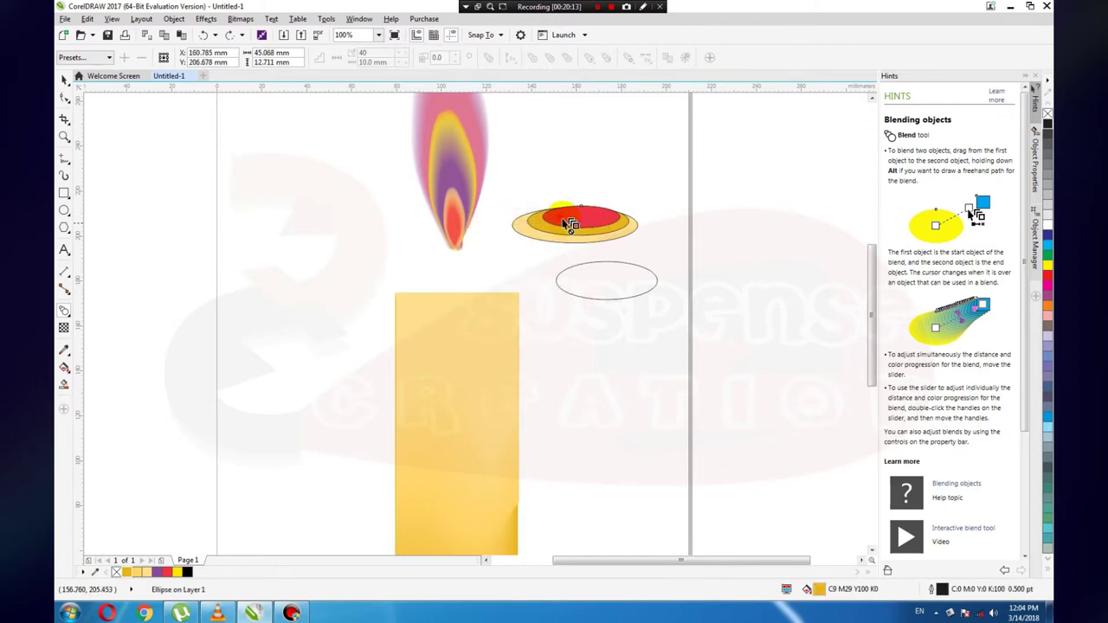
pyautogui.click(610, 202)
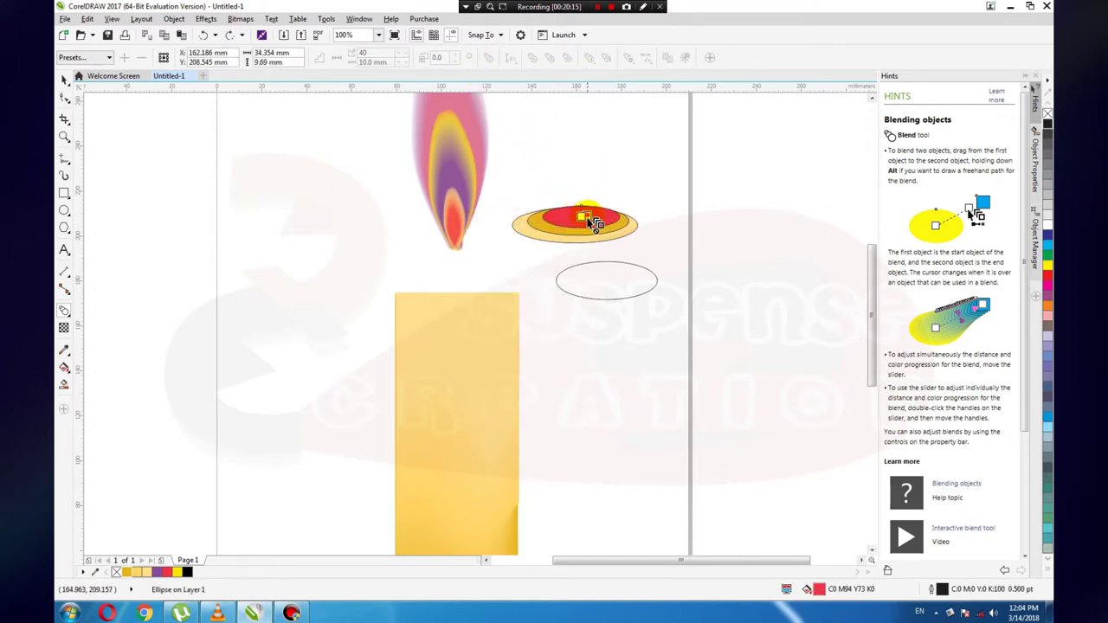
# Blend the red ellipse with the small yellow shape, then undo the end-object adjustments.
pyautogui.moveTo(577, 216); pyautogui.dragTo(602, 209)
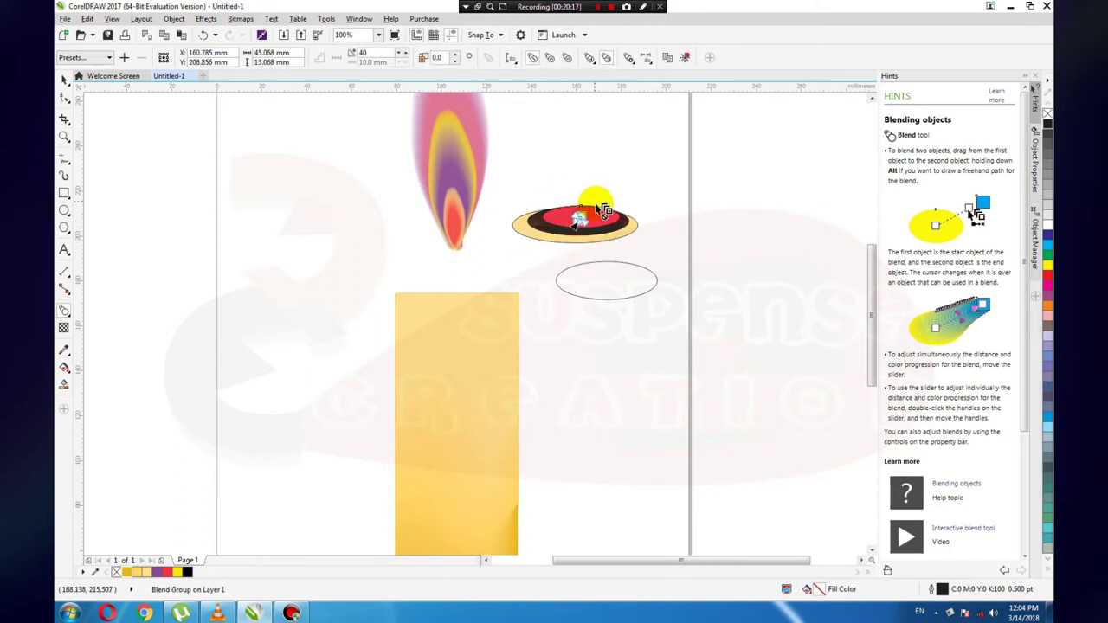
pyautogui.moveTo(620, 225); pyautogui.dragTo(645, 230)
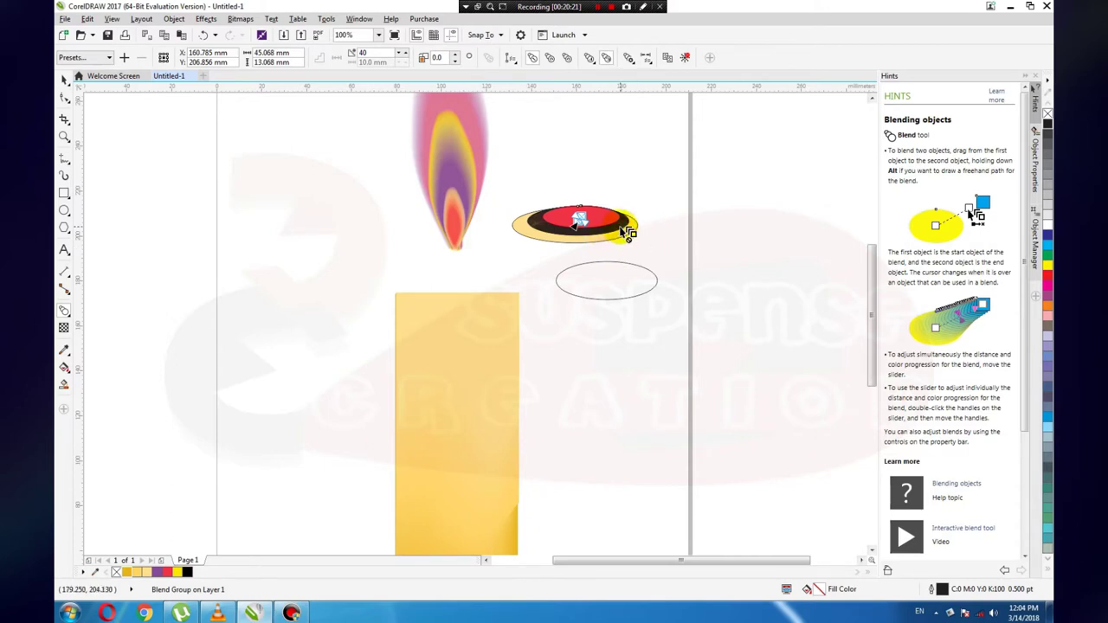
pyautogui.moveTo(645, 230); pyautogui.dragTo(625, 228)
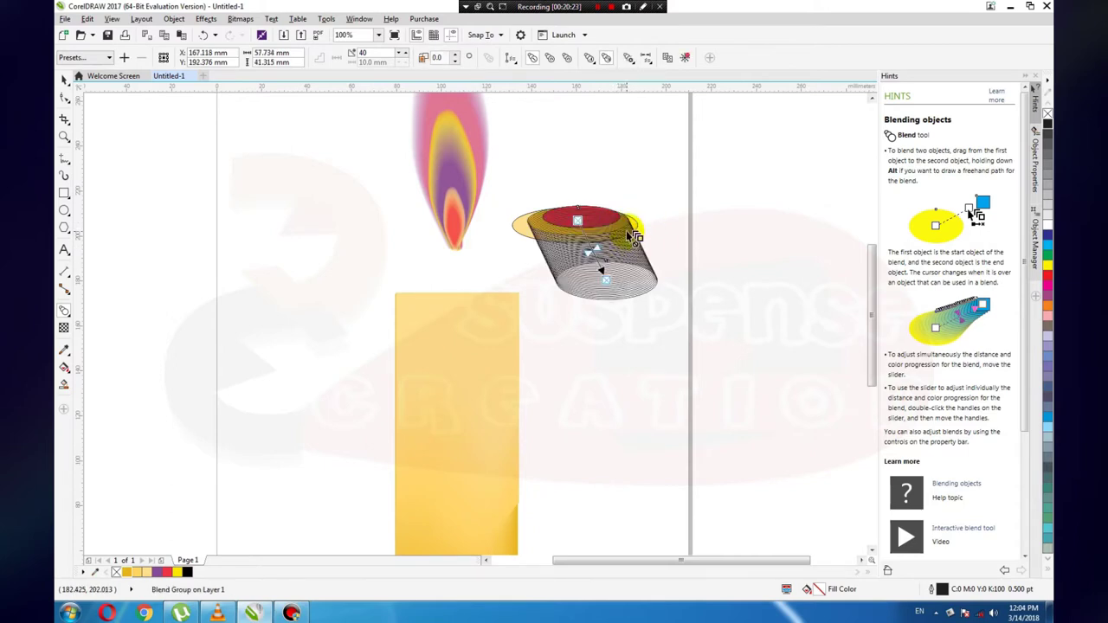
pyautogui.moveTo(625, 227)
pyautogui.mouseDown()
pyautogui.moveTo(665, 243)
pyautogui.moveTo(615, 225)
pyautogui.mouseUp()
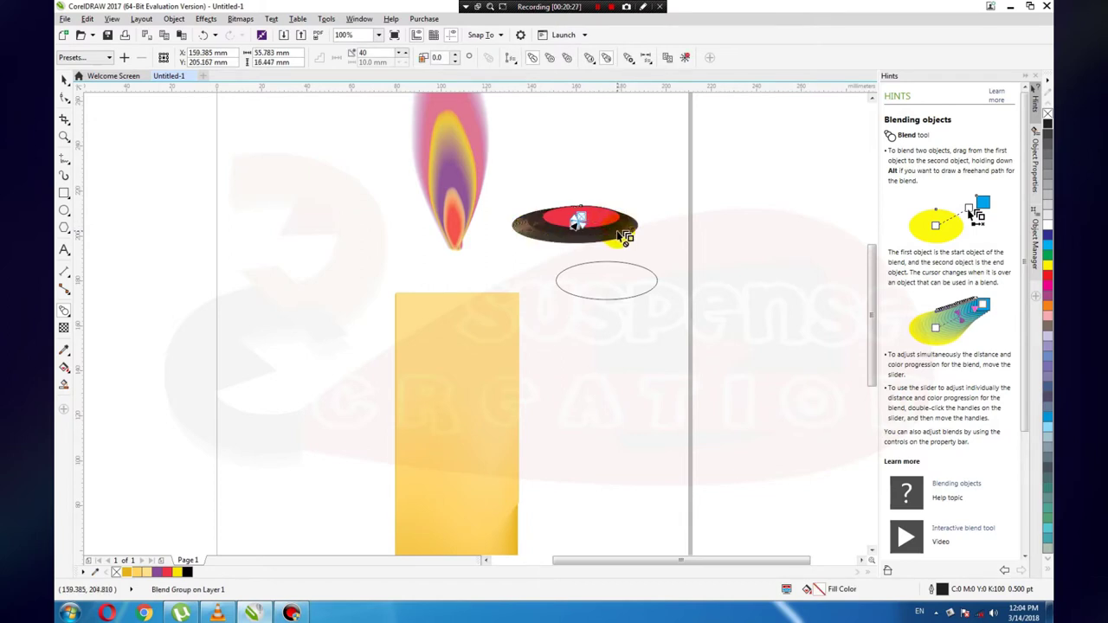
pyautogui.moveTo(615, 225)
pyautogui.mouseDown()
pyautogui.moveTo(600, 240)
pyautogui.moveTo(564, 241)
pyautogui.mouseUp()
pyautogui.click(591, 242)
pyautogui.hotkey('ctrl', 'z')
pyautogui.click(578, 235)
pyautogui.hotkey('ctrl', 'z')
pyautogui.hotkey('ctrl', 'z')
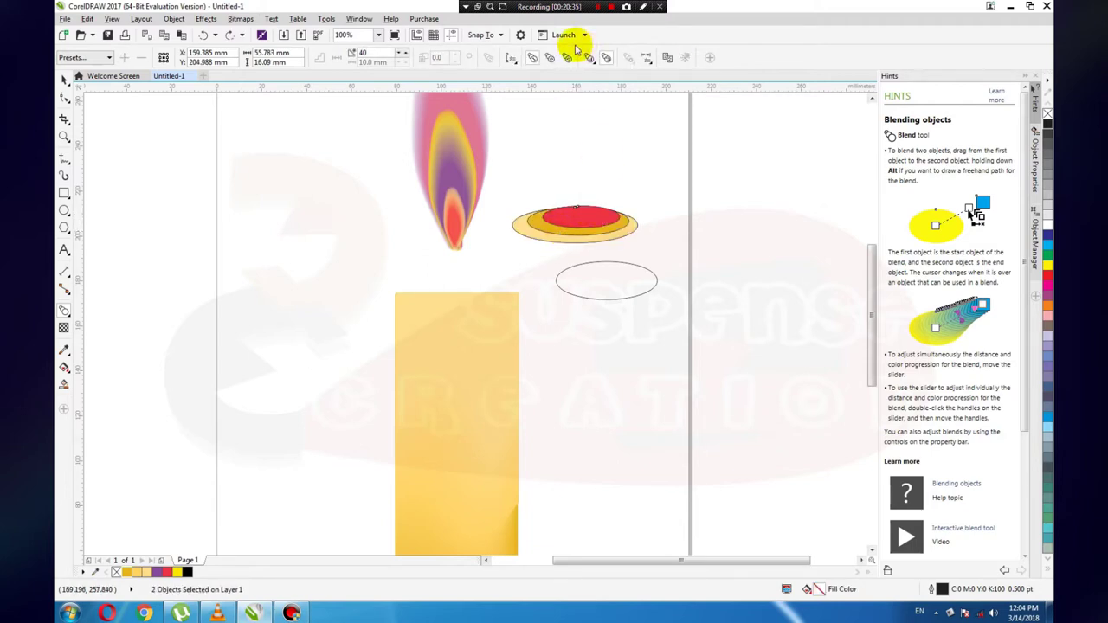
# Set the outline of both ellipses to None.
pyautogui.click(65, 78)
pyautogui.moveTo(661, 184); pyautogui.dragTo(497, 255)
pyautogui.click(568, 57)
pyautogui.click(638, 166)
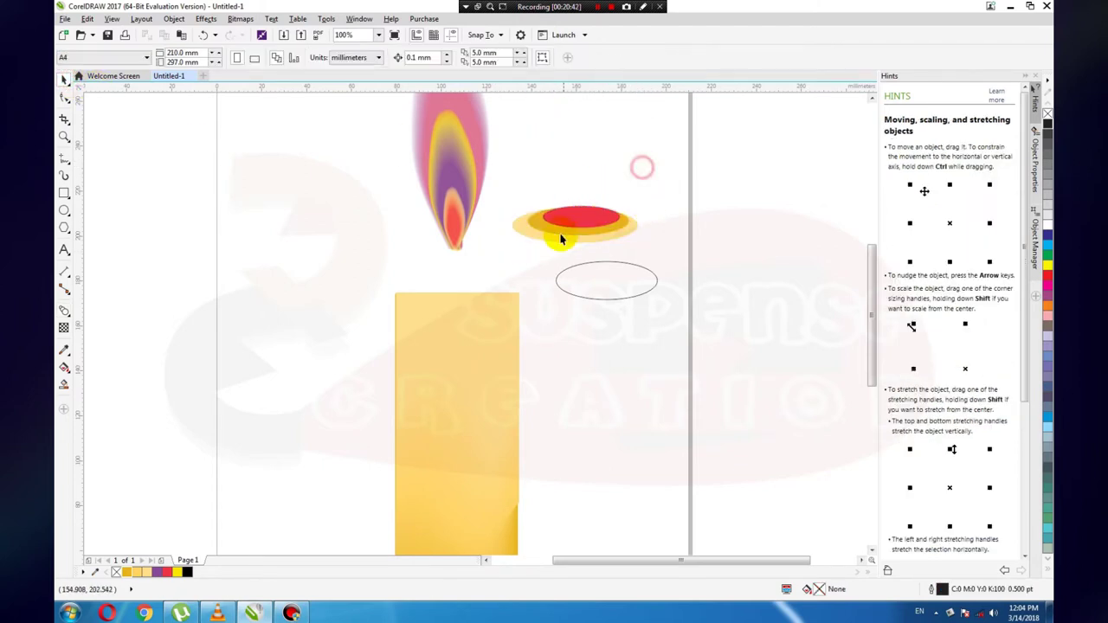
# Blend the yellow ellipse into the red one and select the resulting disc.
pyautogui.click(65, 310)
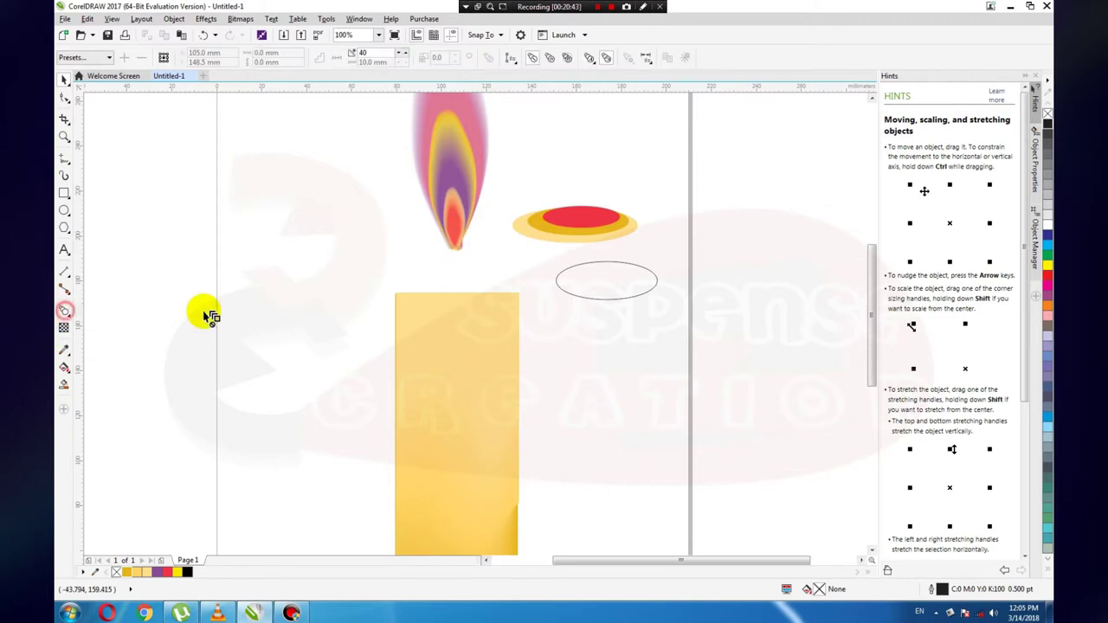
pyautogui.moveTo(545, 233); pyautogui.dragTo(544, 236)
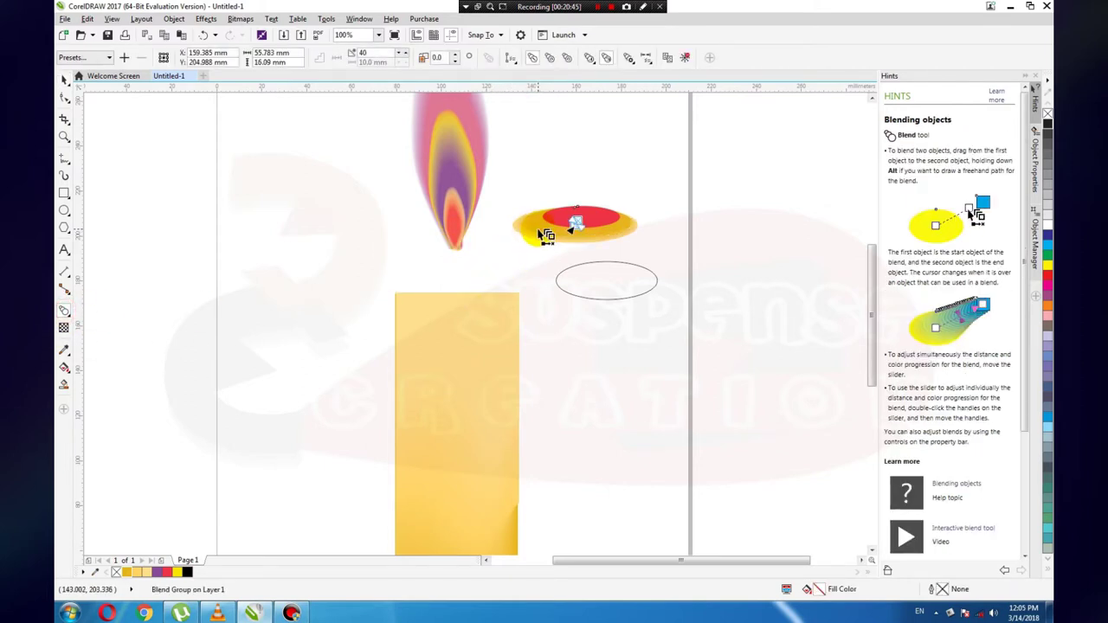
pyautogui.click(561, 219)
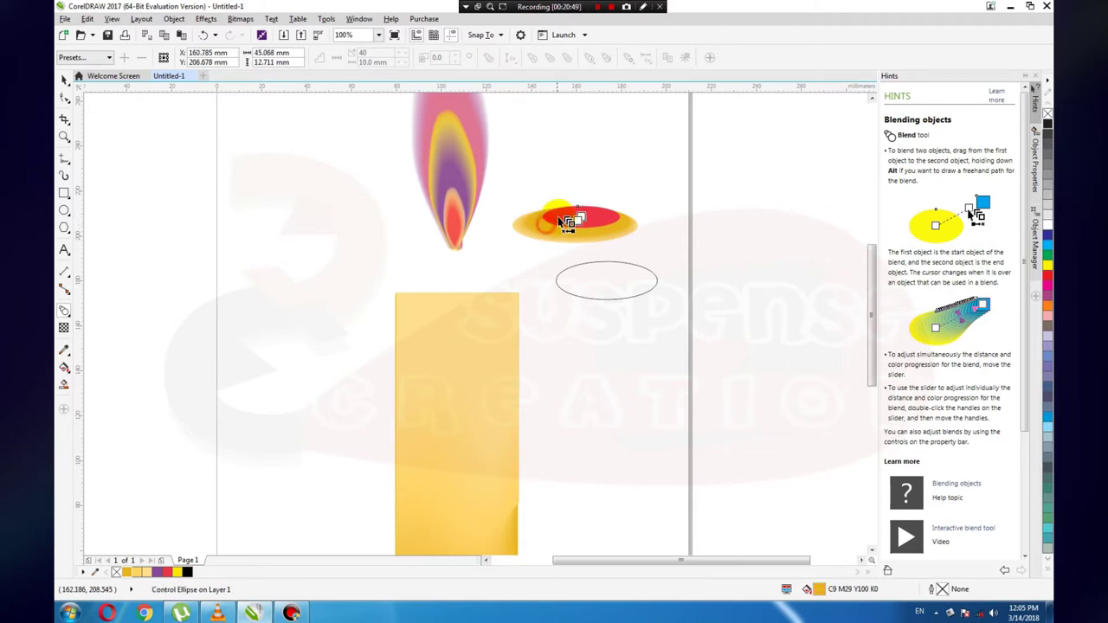
pyautogui.click(567, 227)
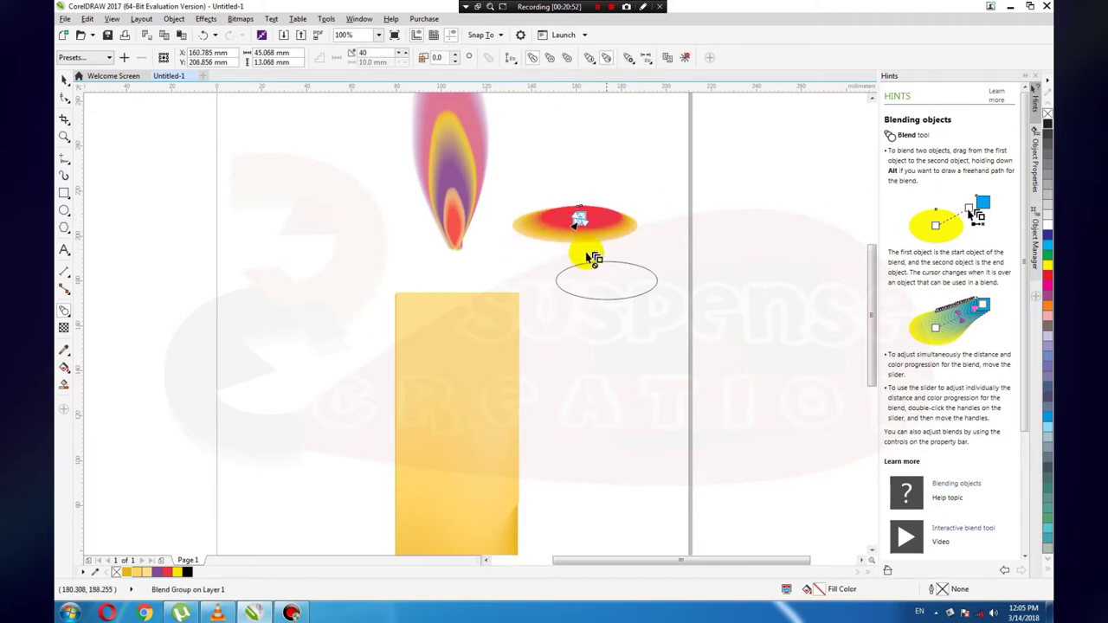
pyautogui.click(64, 77)
pyautogui.moveTo(657, 180)
pyautogui.mouseDown()
pyautogui.moveTo(608, 240)
pyautogui.moveTo(507, 242)
pyautogui.mouseUp()
# Move the blended disc onto the candle body and stretch it to the candle's width.
pyautogui.moveTo(594, 217)
pyautogui.mouseDown()
pyautogui.moveTo(498, 288)
pyautogui.moveTo(462, 287)
pyautogui.moveTo(479, 291)
pyautogui.mouseUp()
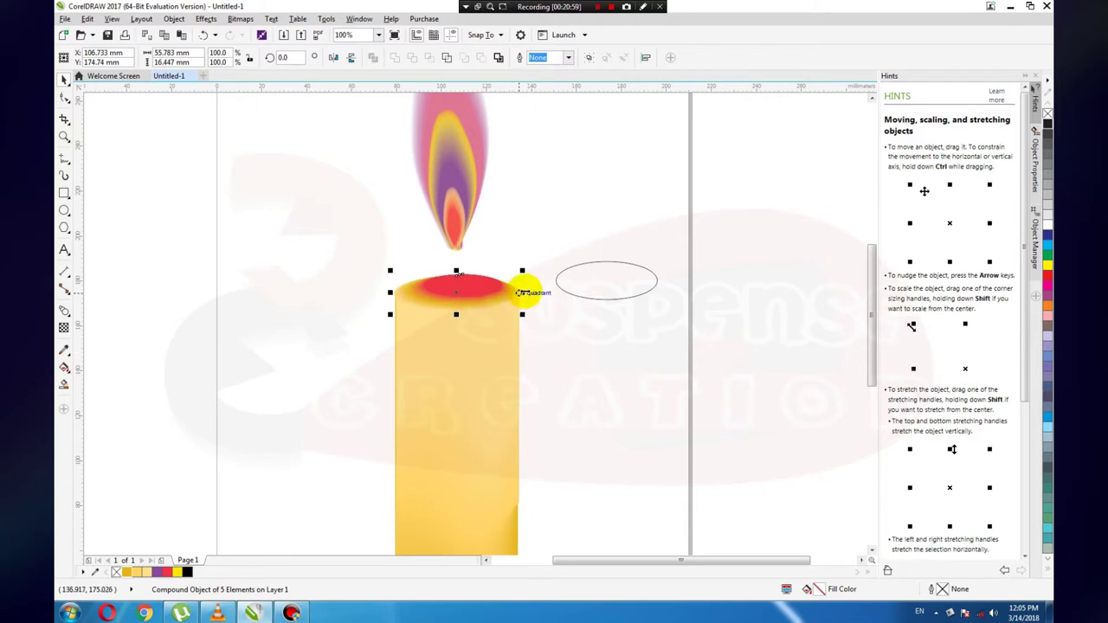
pyautogui.moveTo(522, 293); pyautogui.dragTo(519, 292)
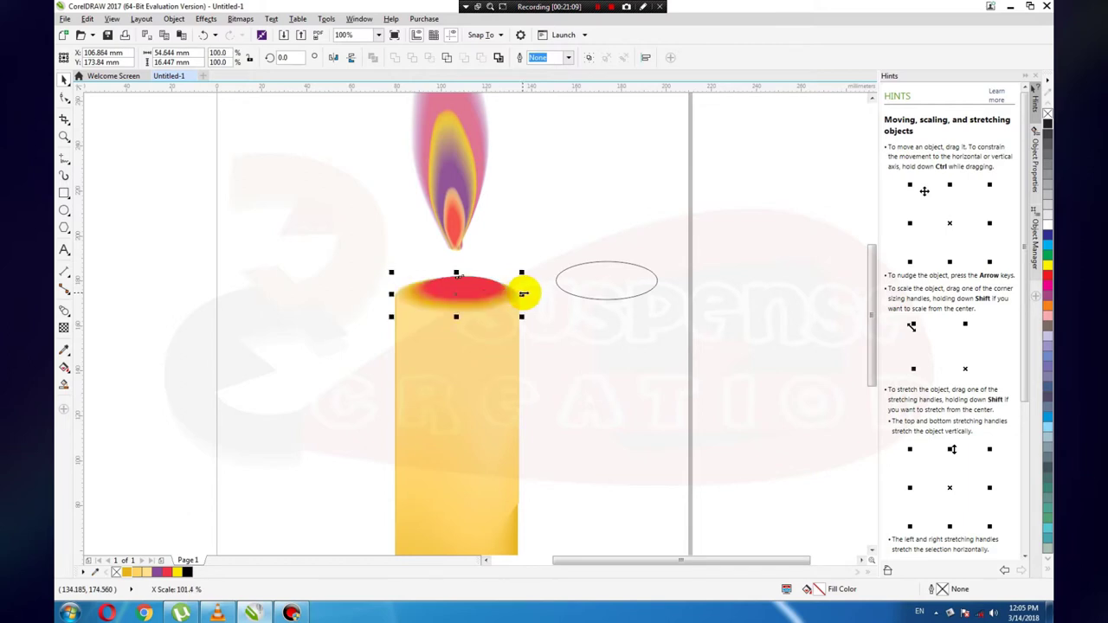
pyautogui.click(554, 325)
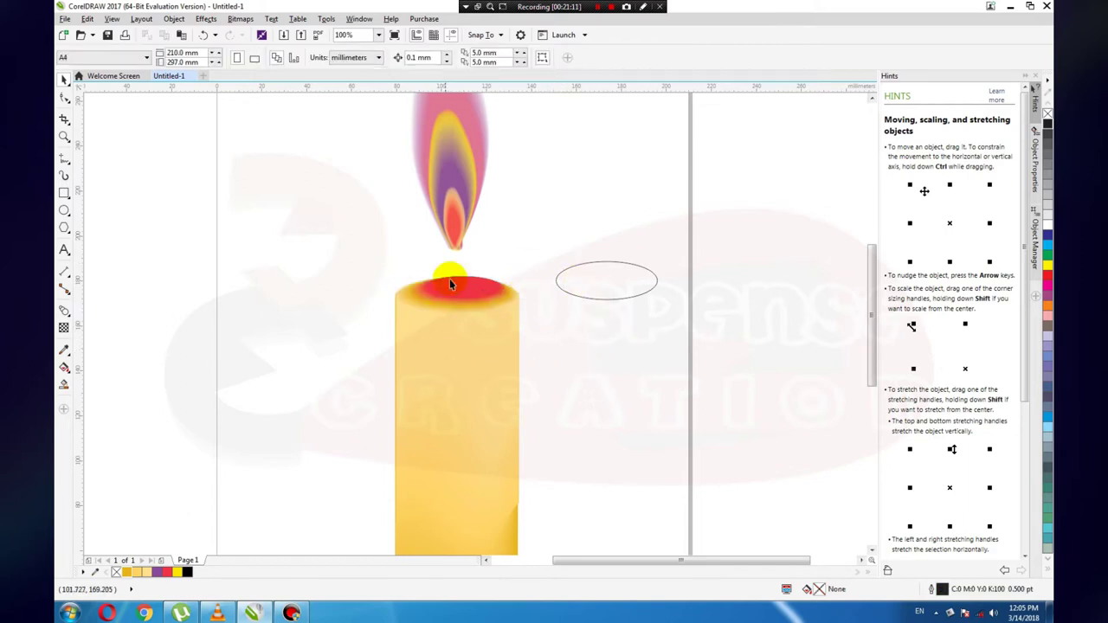
# Scale the flame slightly smaller and reposition it above the candle.
pyautogui.scroll(-1, 359, 371)
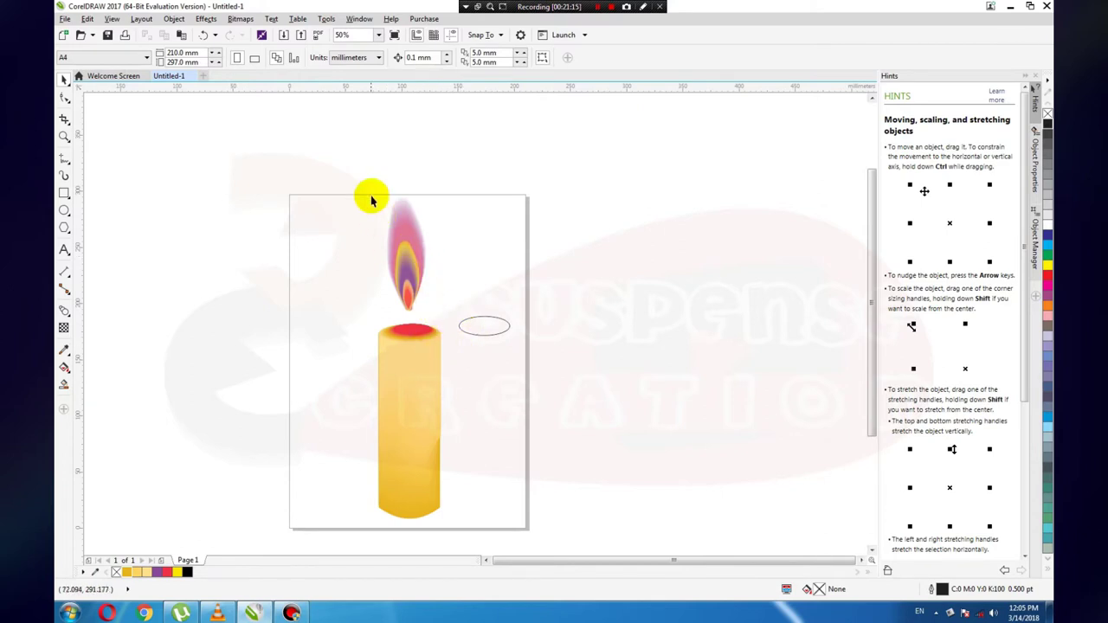
pyautogui.click(64, 78)
pyautogui.moveTo(274, 164)
pyautogui.mouseDown()
pyautogui.moveTo(448, 323)
pyautogui.moveTo(457, 318)
pyautogui.mouseUp()
pyautogui.moveTo(429, 191); pyautogui.dragTo(428, 202)
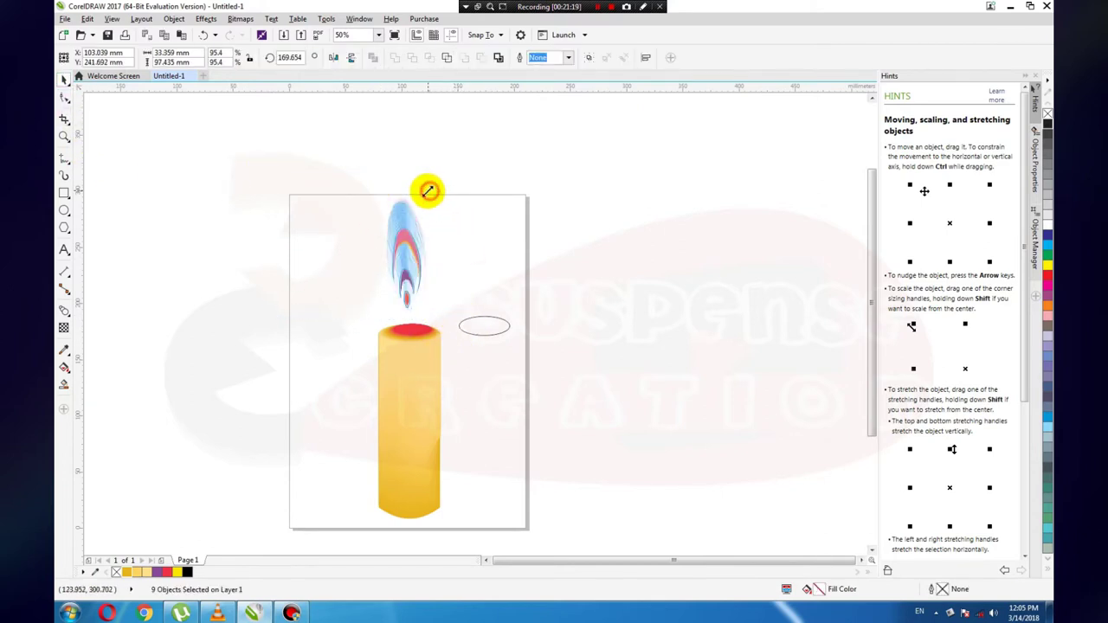
pyautogui.moveTo(407, 253); pyautogui.dragTo(406, 235)
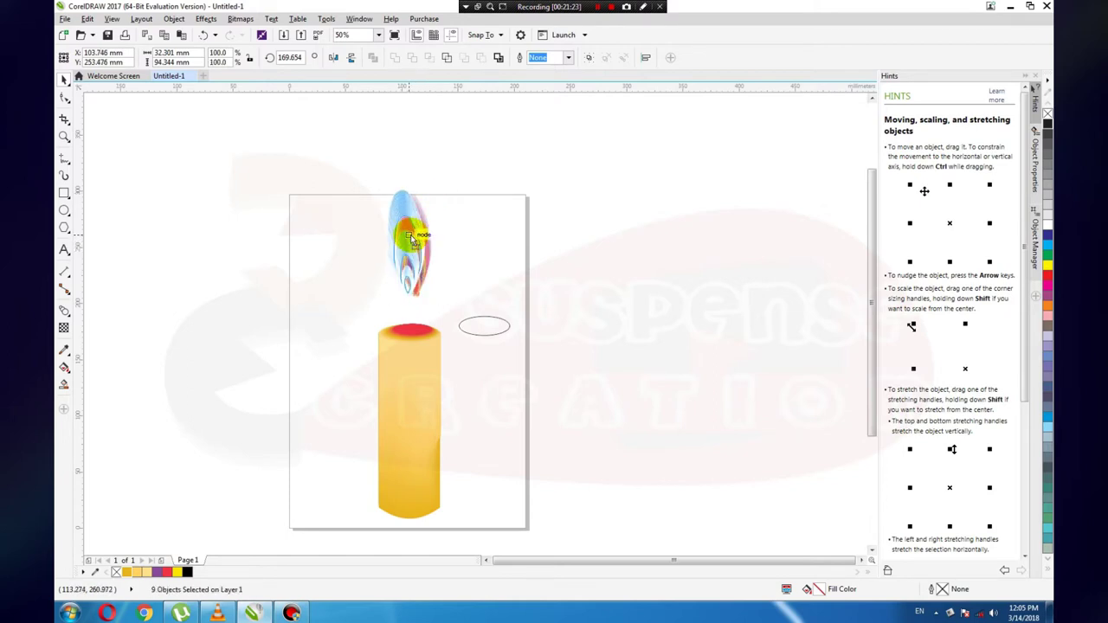
pyautogui.click(483, 260)
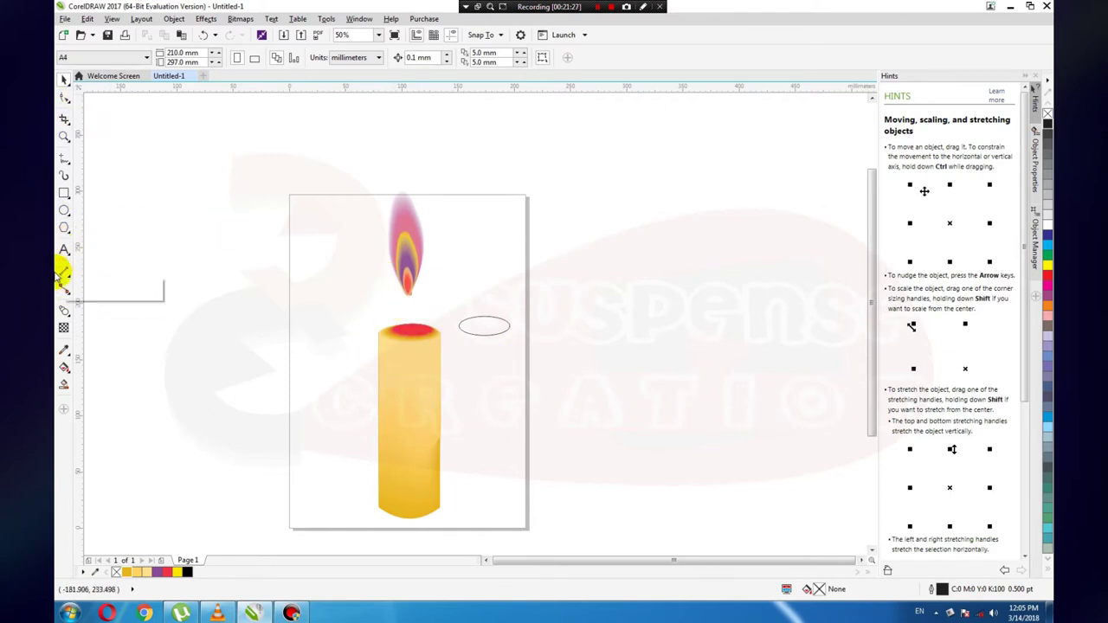
# Sketch straight freehand segments beside the flame, undoing the stray lines.
pyautogui.click(64, 159)
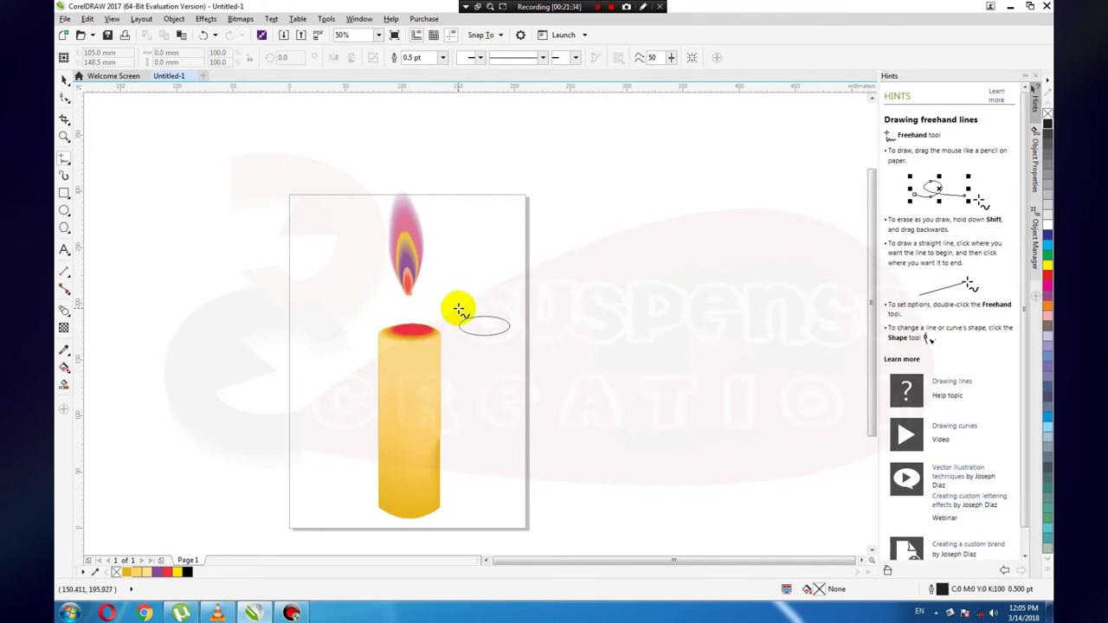
pyautogui.click(456, 309)
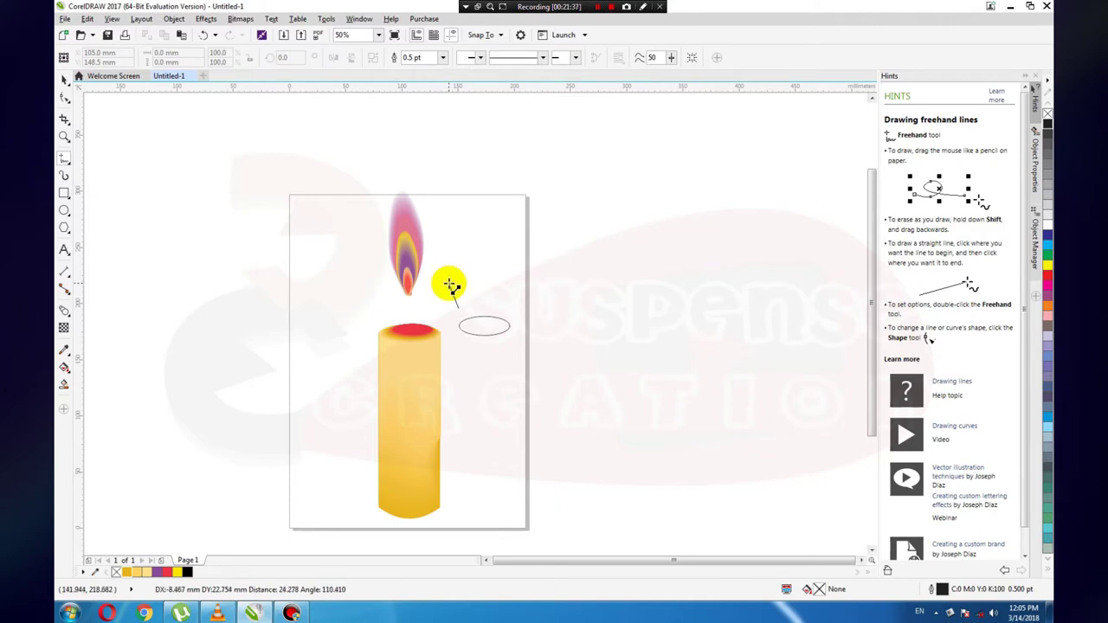
pyautogui.click(449, 284)
pyautogui.click(456, 267)
pyautogui.click(462, 257)
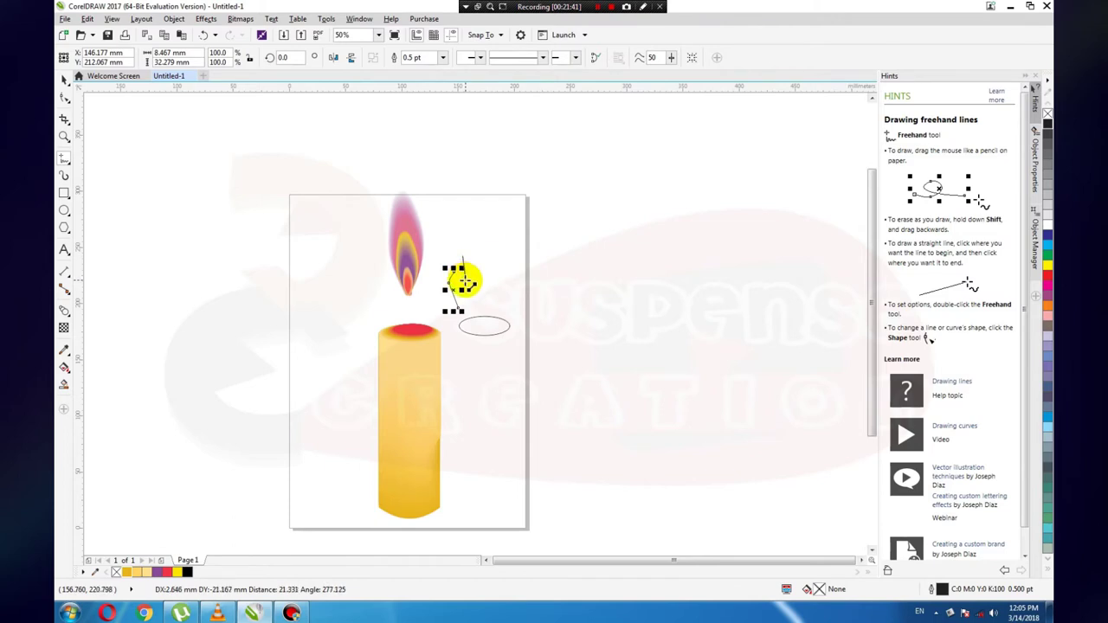
pyautogui.hotkey('ctrl', 'z')
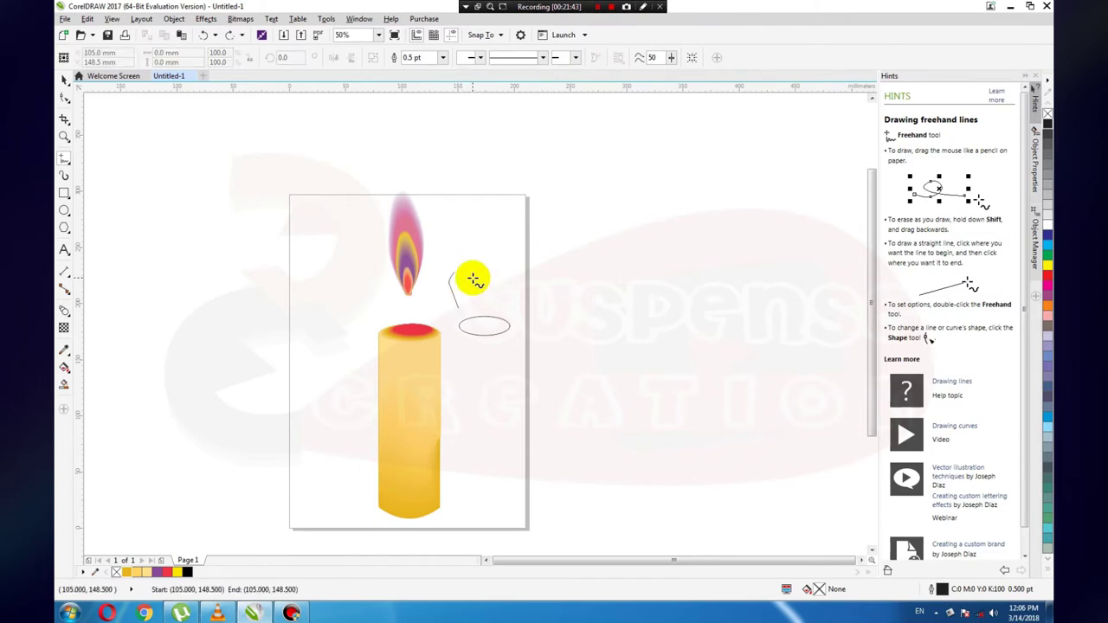
pyautogui.hotkey('ctrl', 'z')
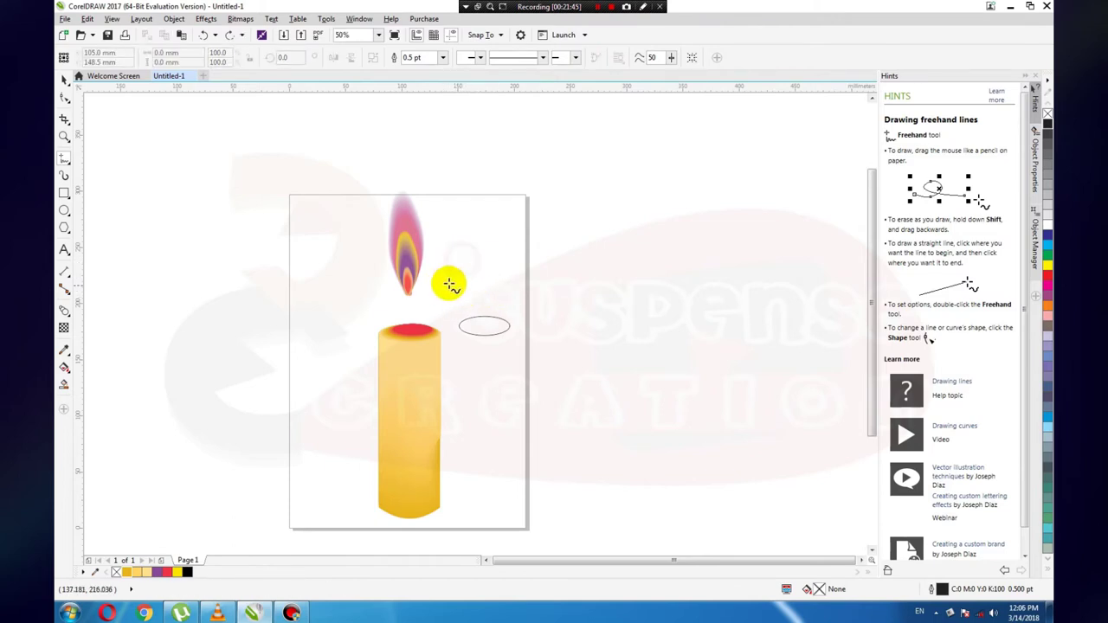
pyautogui.click(465, 254)
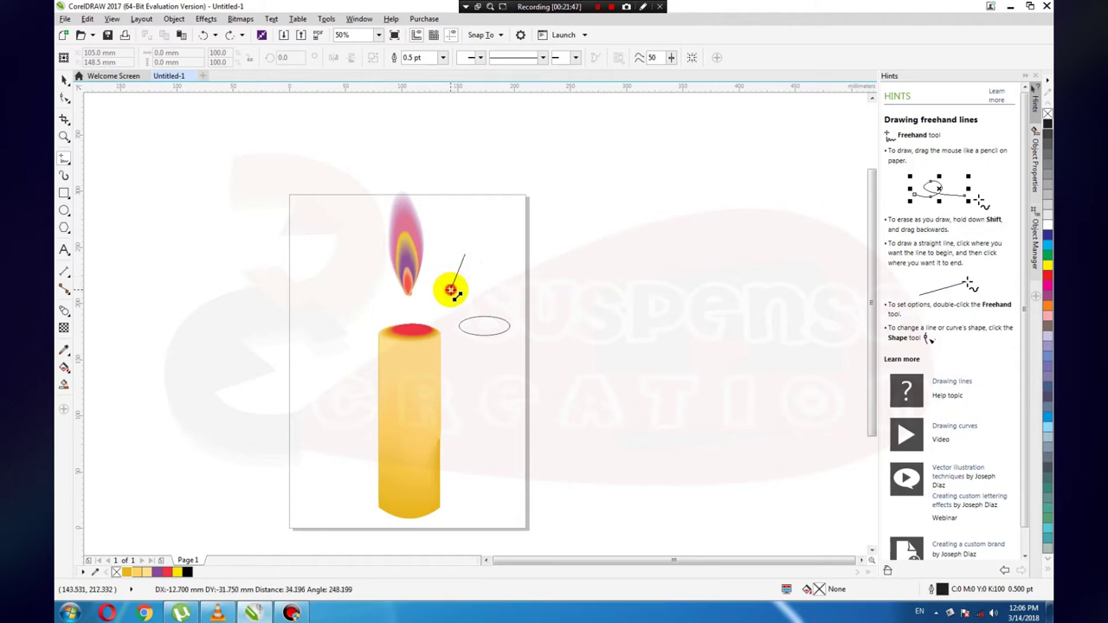
pyautogui.click(451, 289)
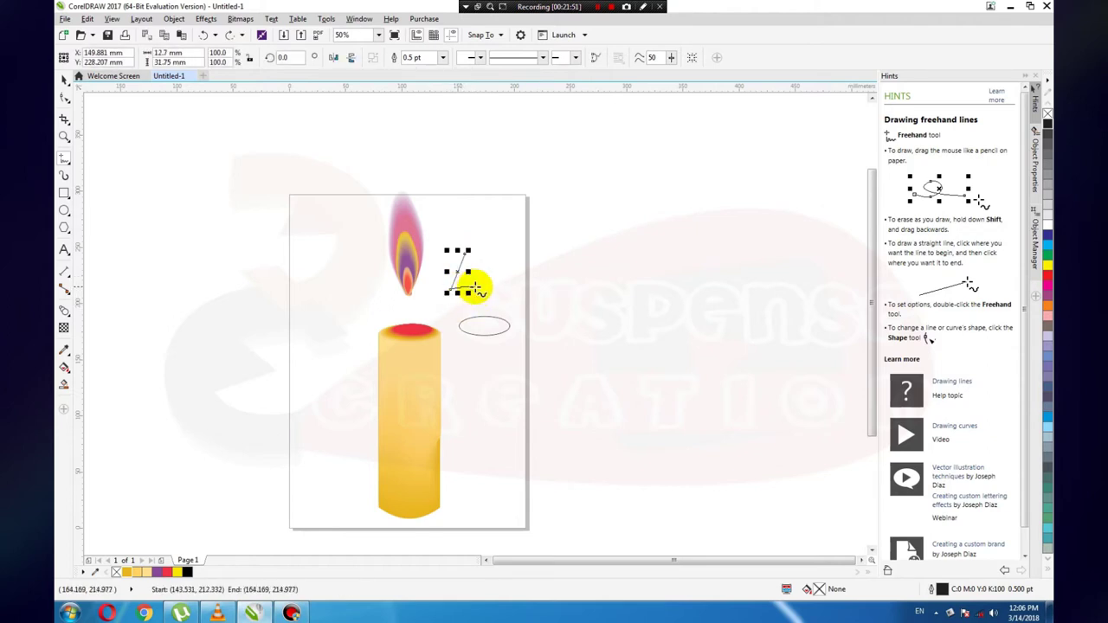
pyautogui.click(474, 289)
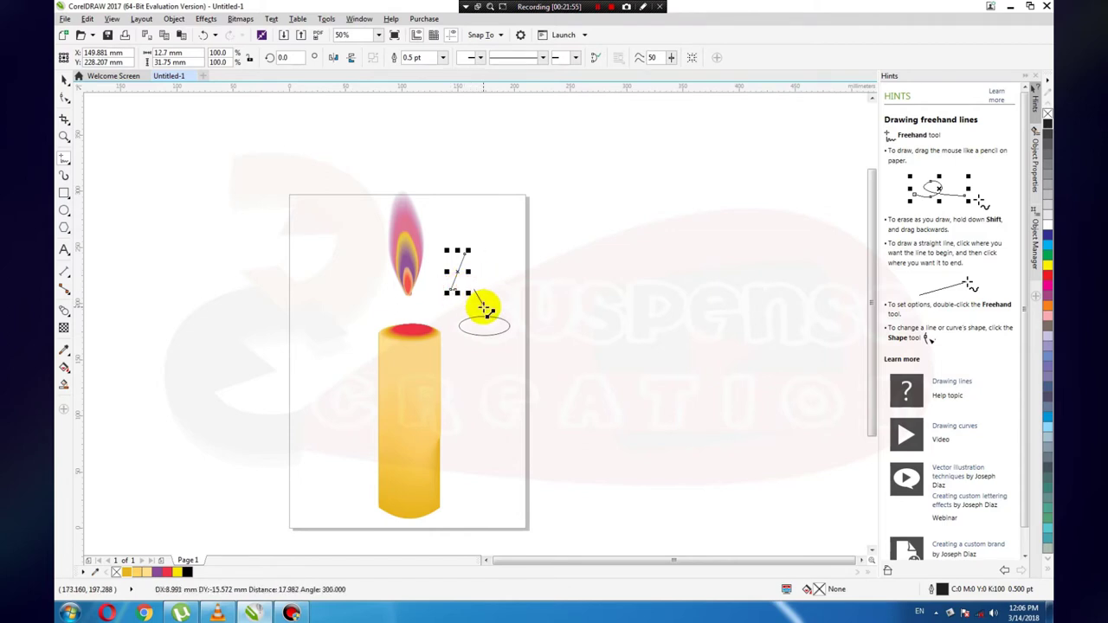
pyautogui.click(482, 302)
pyautogui.hotkey('ctrl', 'z')
pyautogui.hotkey('ctrl', 'z')
# Draw a closed three-point triangle right of the flame, above the empty ellipse.
pyautogui.click(466, 252)
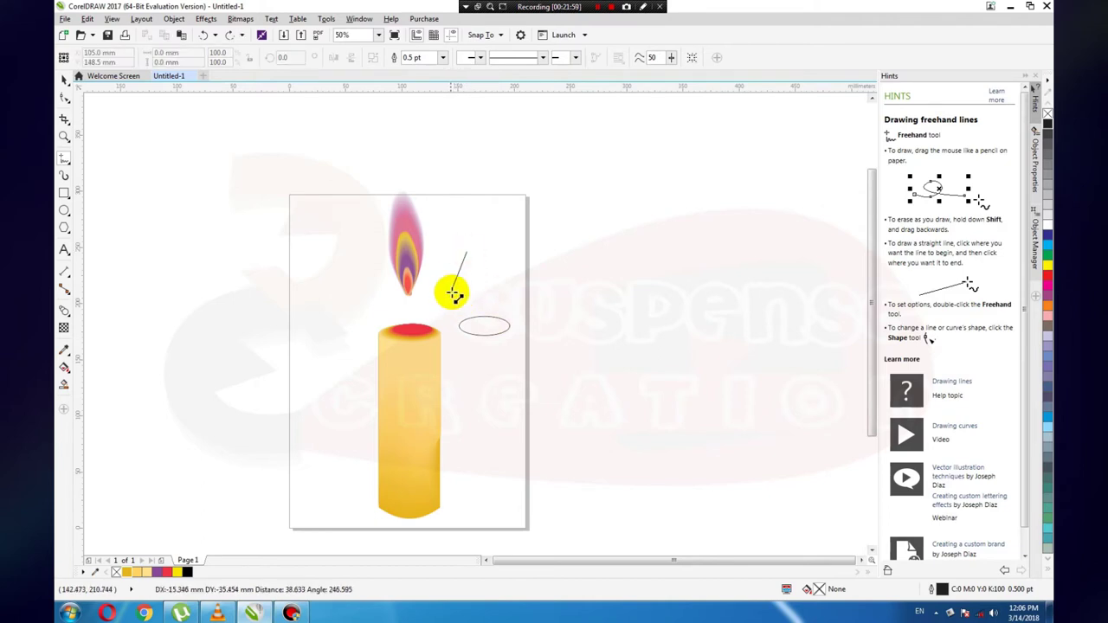
pyautogui.click(457, 295)
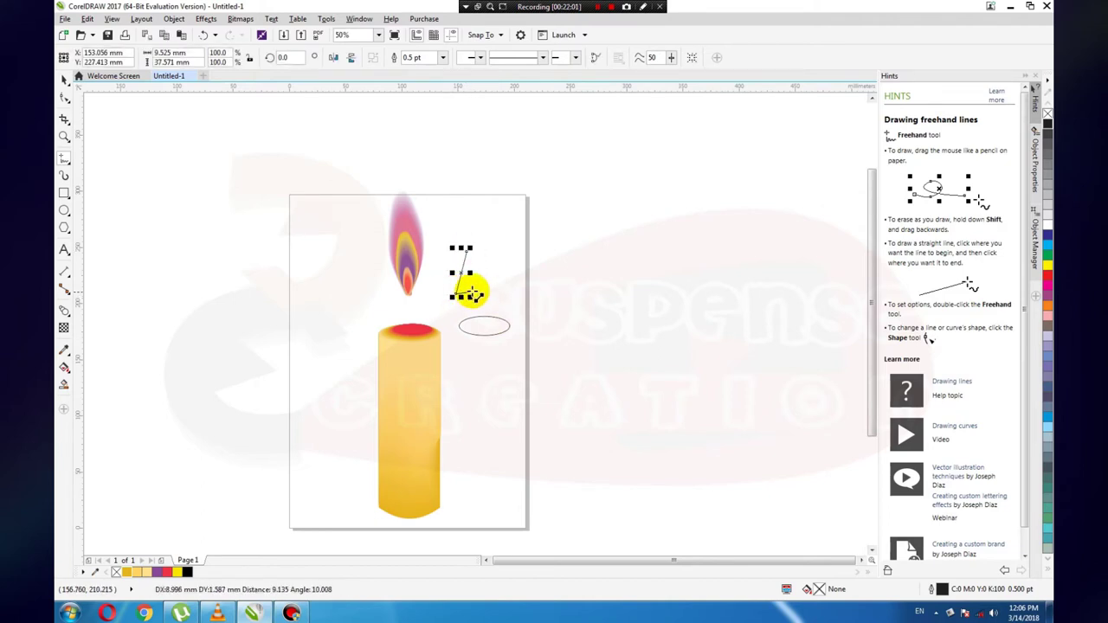
pyautogui.click(482, 295)
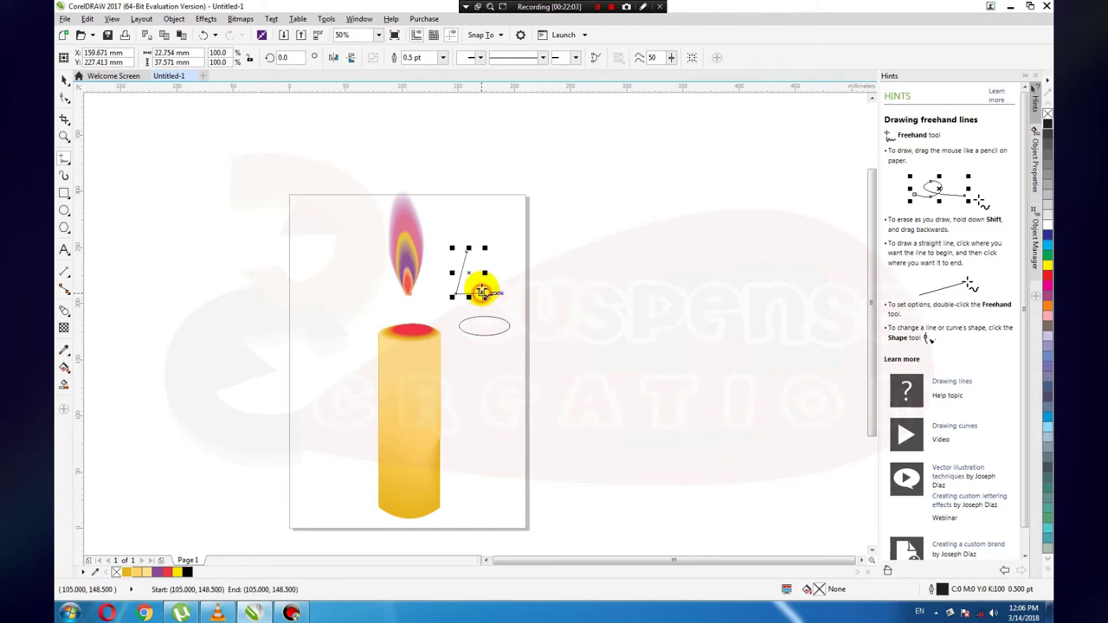
pyautogui.click(467, 250)
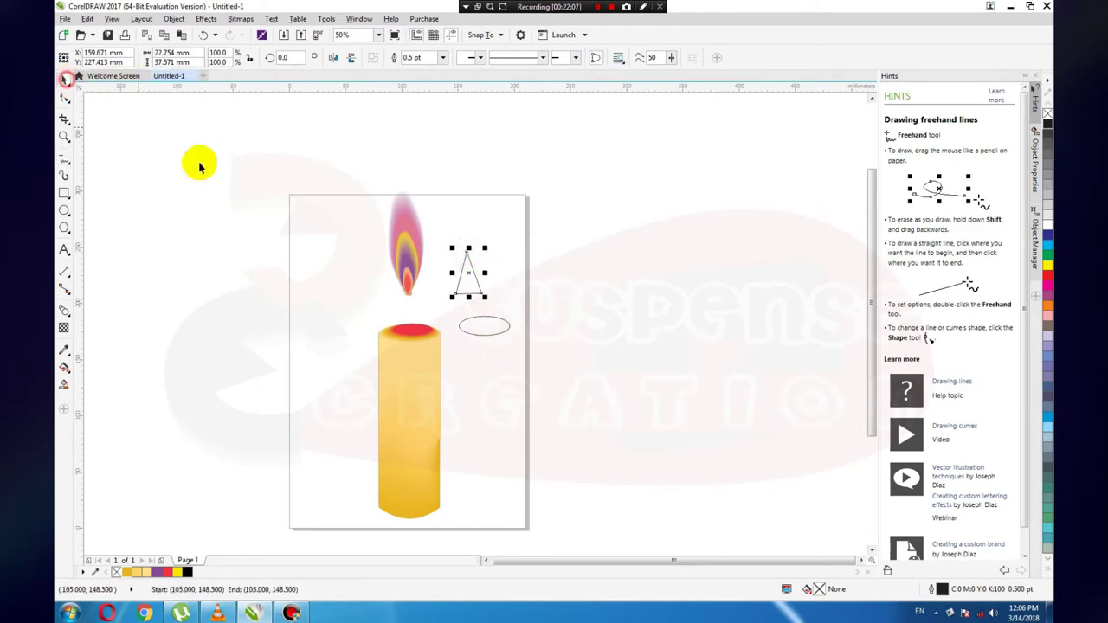
pyautogui.click(64, 78)
# Convert the triangle's bottom edge to a curve, pull it down, and add a side node.
pyautogui.click(66, 102)
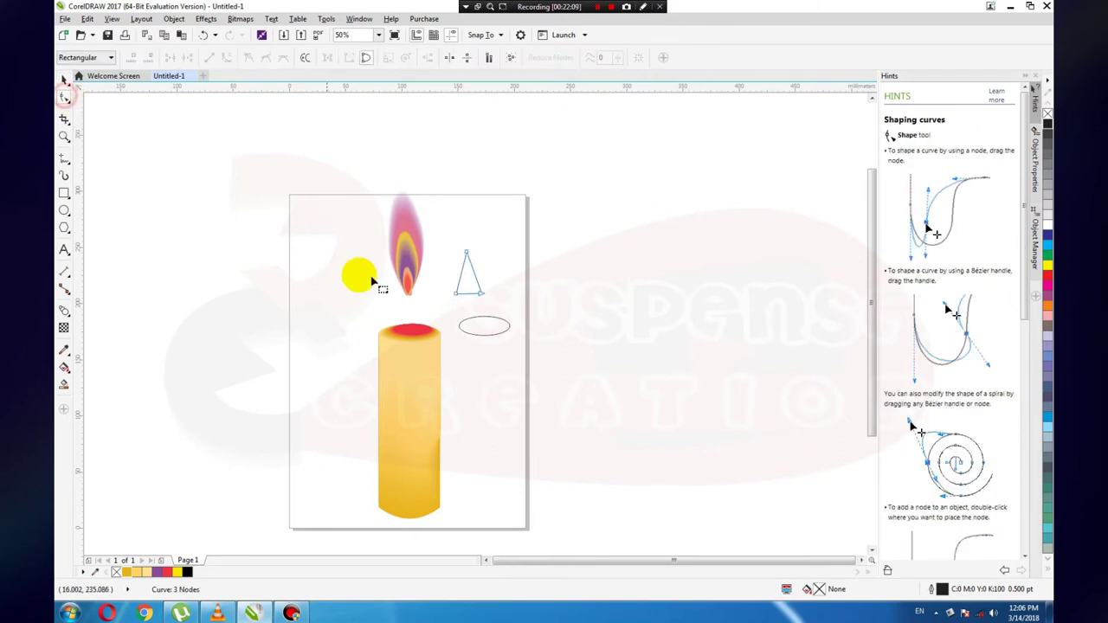
pyautogui.moveTo(468, 297)
pyautogui.mouseDown()
pyautogui.moveTo(468, 270)
pyautogui.moveTo(470, 296)
pyautogui.mouseUp()
pyautogui.rightClick(467, 299)
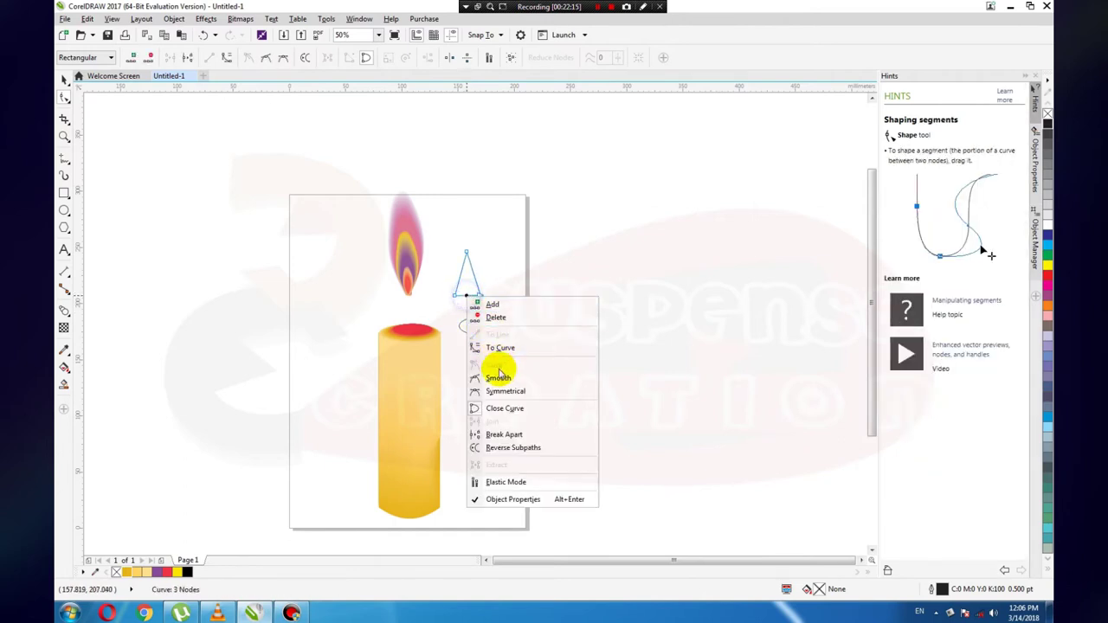
pyautogui.click(496, 350)
pyautogui.moveTo(472, 299); pyautogui.dragTo(470, 346)
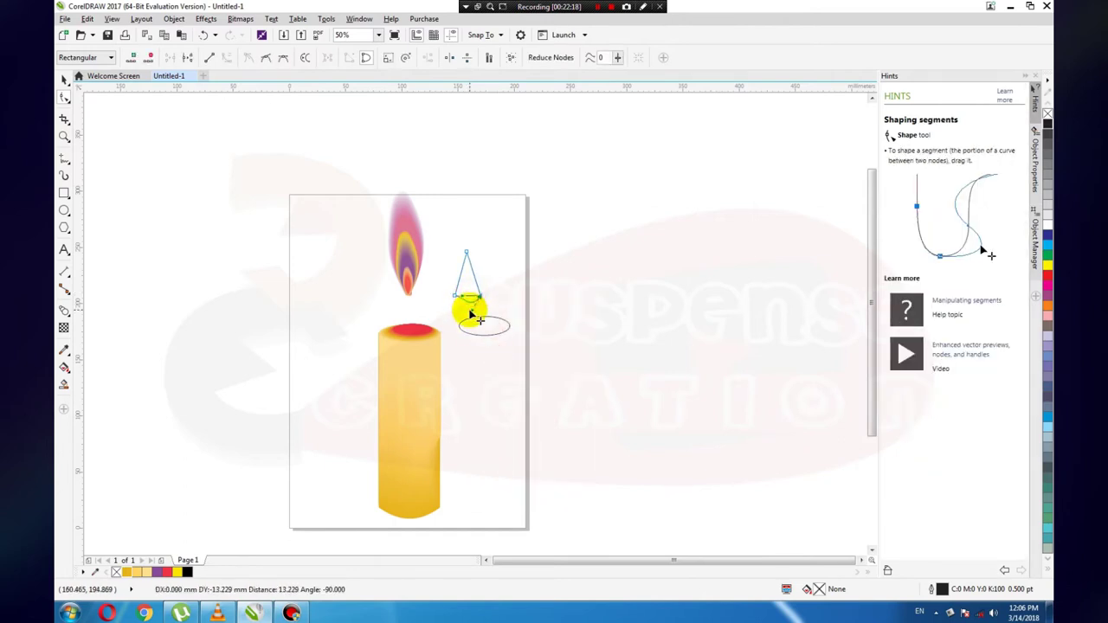
pyautogui.moveTo(470, 346); pyautogui.dragTo(469, 345)
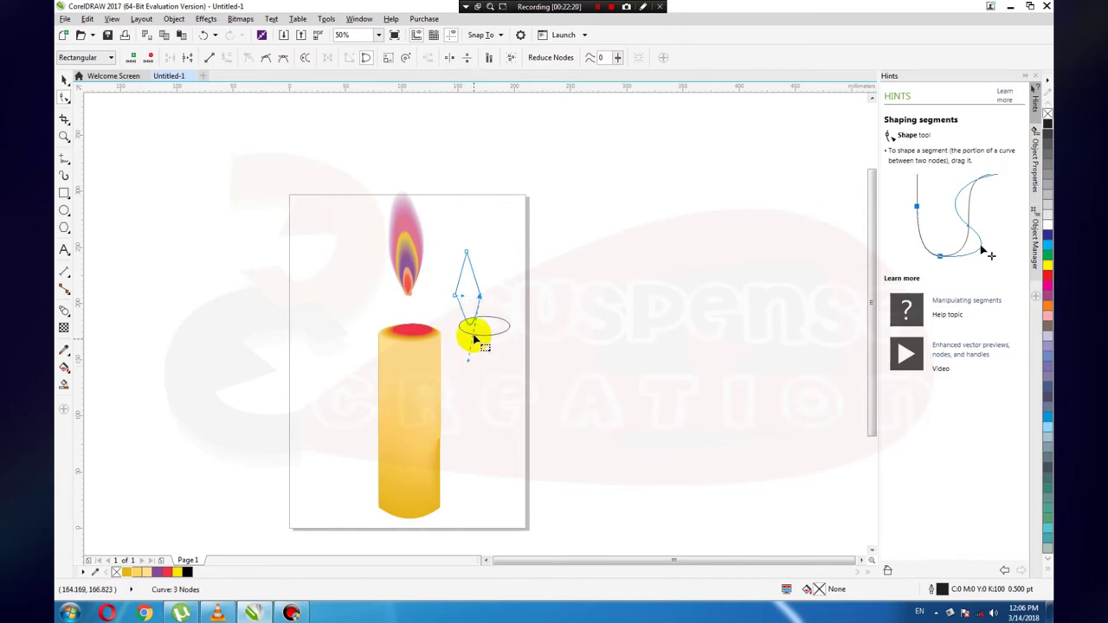
pyautogui.doubleClick(470, 260)
pyautogui.moveTo(470, 260); pyautogui.dragTo(476, 267)
# Reshape the top node and side segments into a slender flame shape, then stretch it.
pyautogui.moveTo(466, 245)
pyautogui.mouseDown()
pyautogui.moveTo(459, 272)
pyautogui.moveTo(481, 275)
pyautogui.moveTo(466, 263)
pyautogui.moveTo(486, 274)
pyautogui.mouseUp()
pyautogui.click(457, 279)
pyautogui.click(489, 277)
pyautogui.click(484, 276)
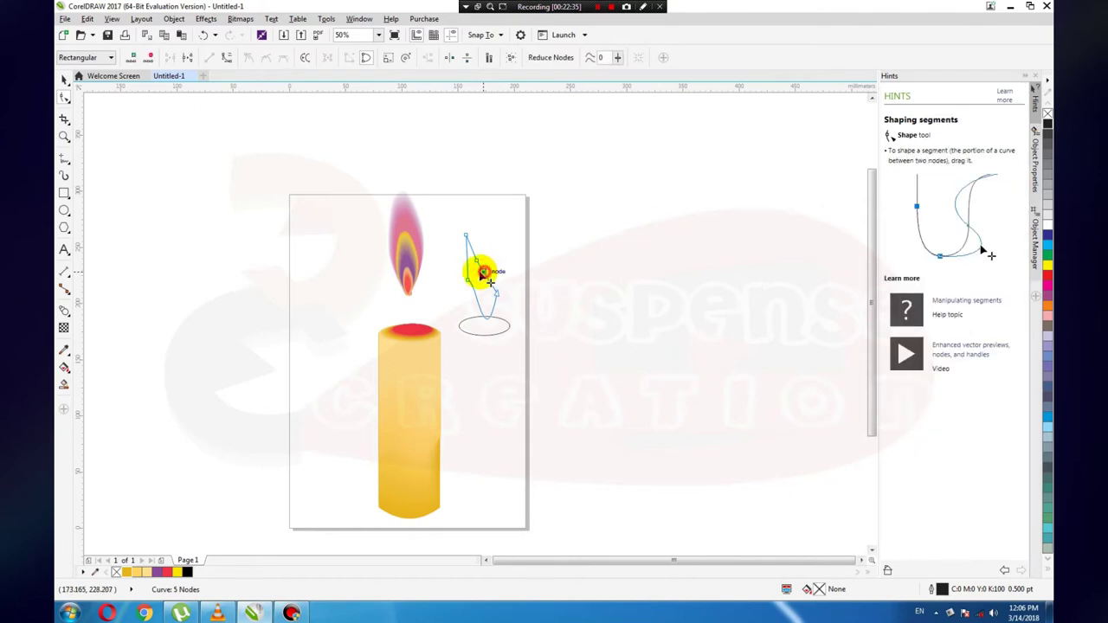
pyautogui.moveTo(490, 281); pyautogui.dragTo(494, 288)
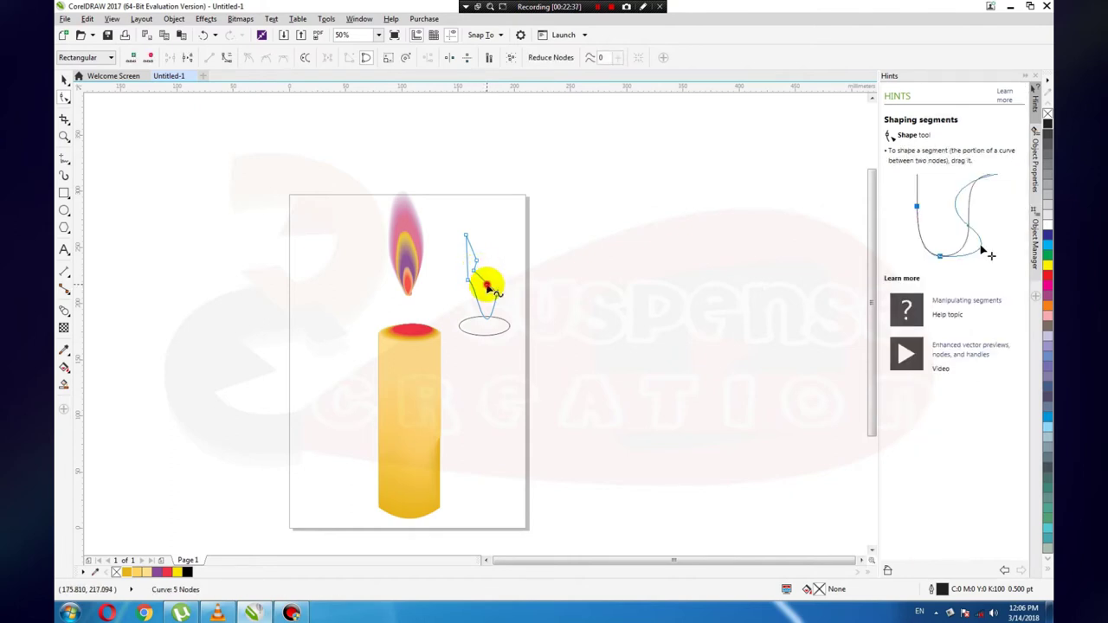
pyautogui.moveTo(490, 291)
pyautogui.mouseDown()
pyautogui.moveTo(490, 320)
pyautogui.moveTo(482, 298)
pyautogui.mouseUp()
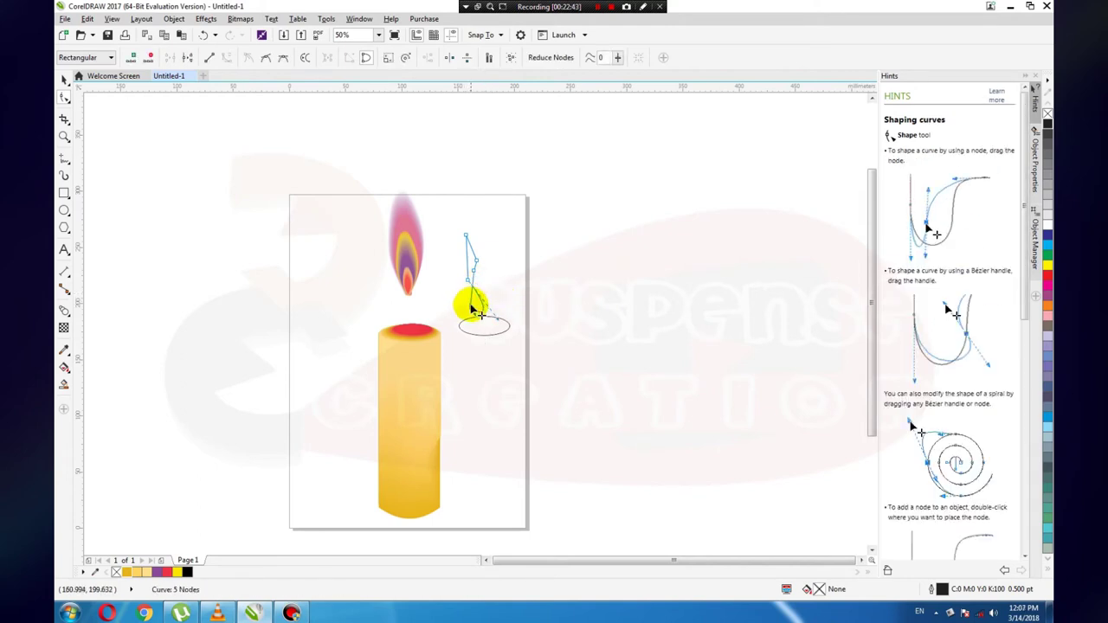
pyautogui.click(491, 291)
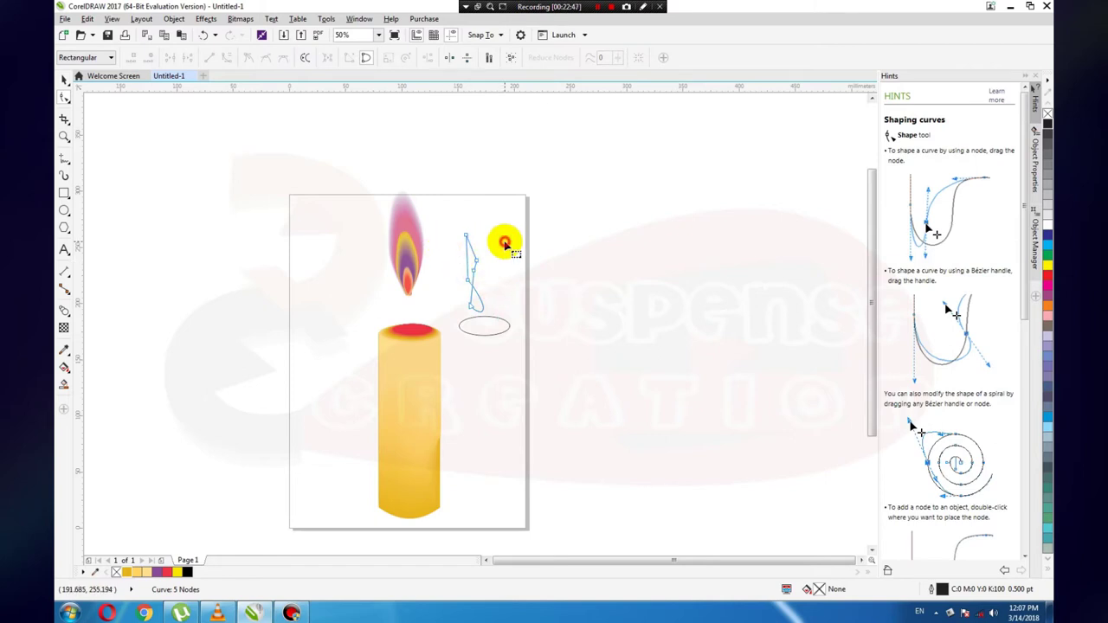
pyautogui.click(64, 78)
pyautogui.moveTo(470, 238); pyautogui.dragTo(463, 316)
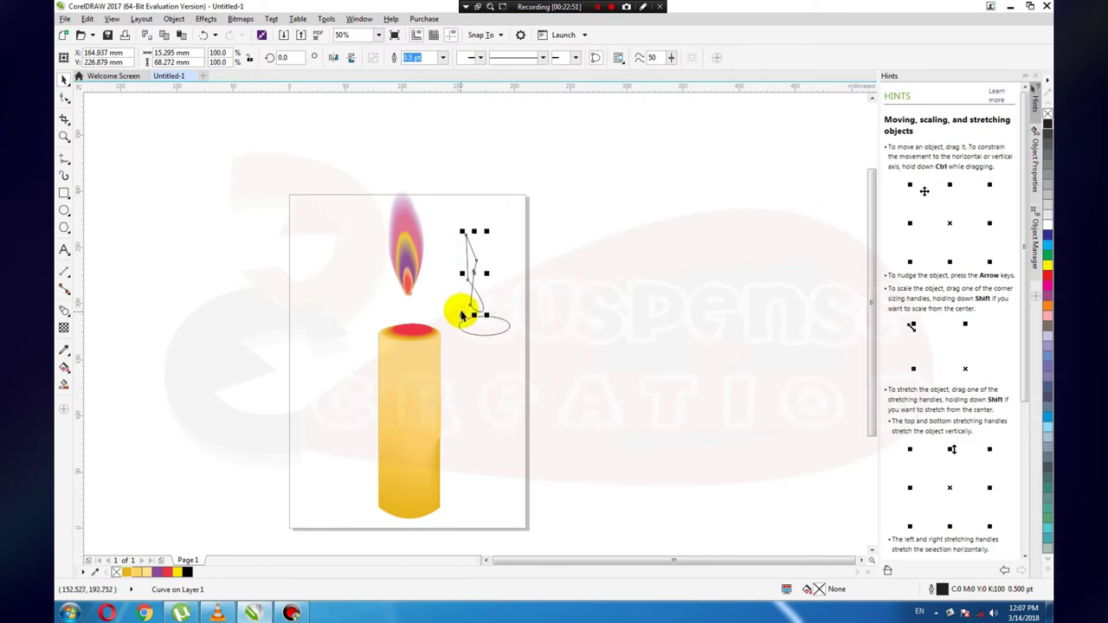
# Stretch the flame curve slightly and add an orange C10 M79 Y100 K2 swatch to the document palette.
pyautogui.moveTo(477, 297)
pyautogui.mouseDown()
pyautogui.moveTo(476, 260)
pyautogui.moveTo(485, 268)
pyautogui.mouseUp()
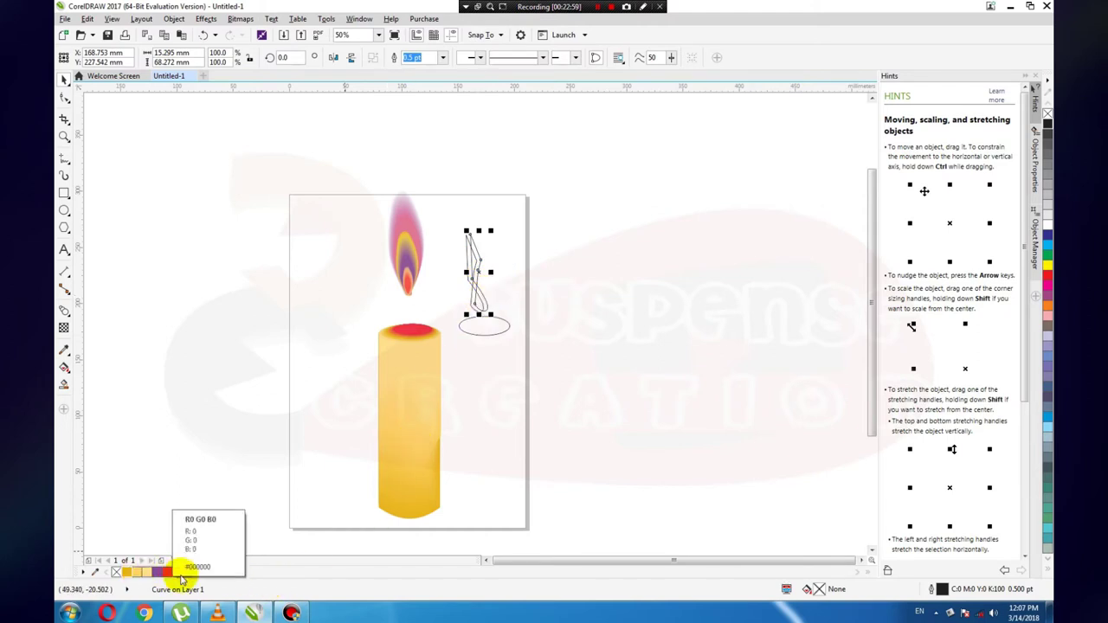
pyautogui.doubleClick(117, 572)
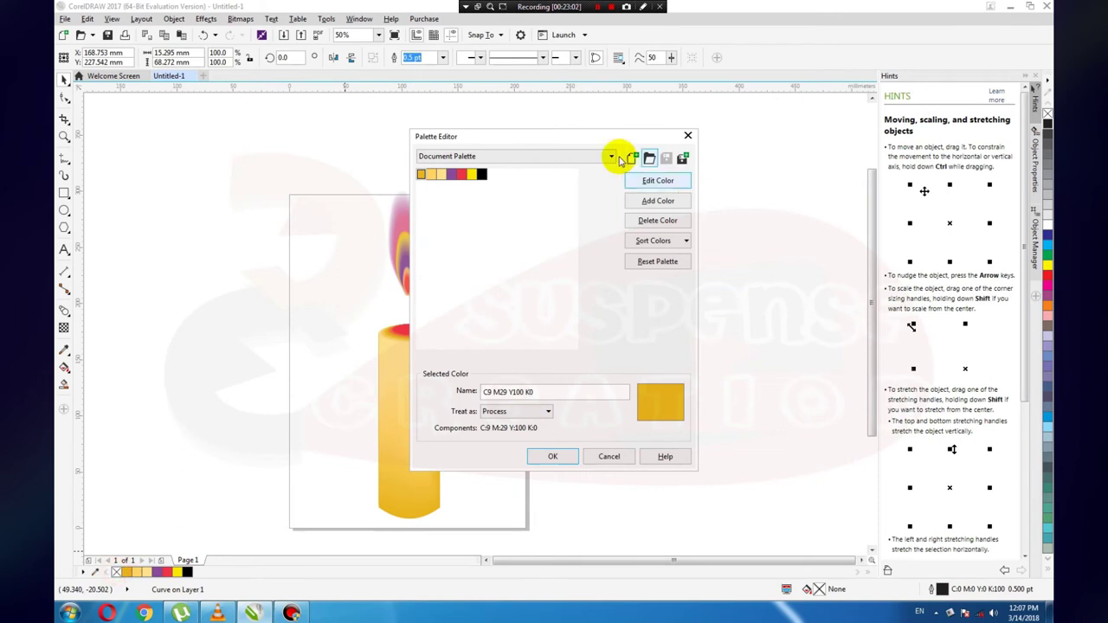
pyautogui.click(657, 201)
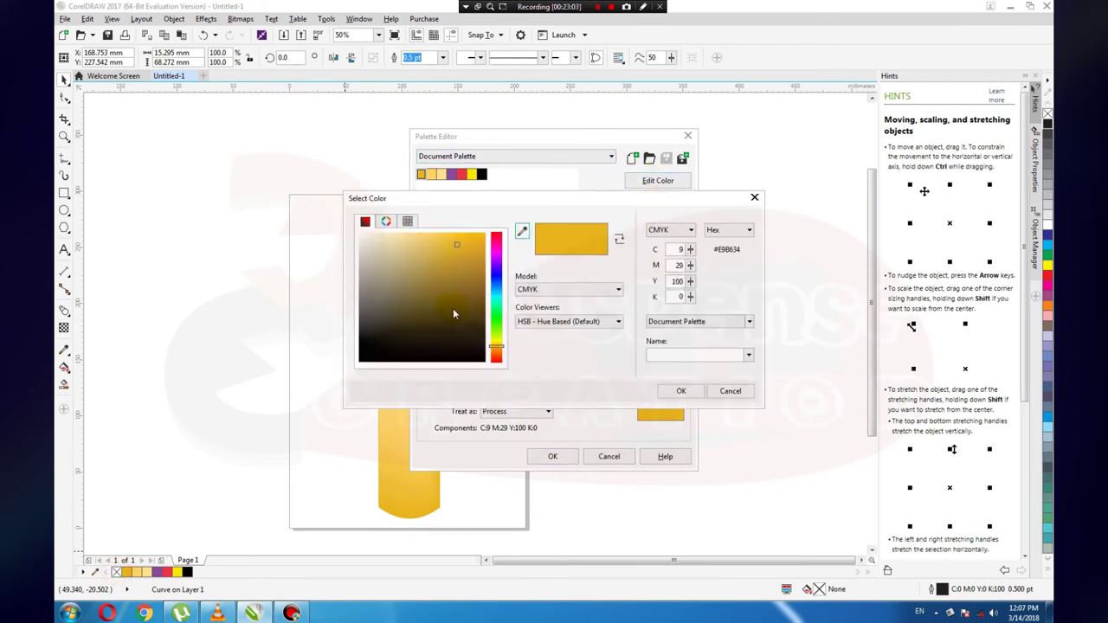
pyautogui.moveTo(496, 349); pyautogui.dragTo(497, 353)
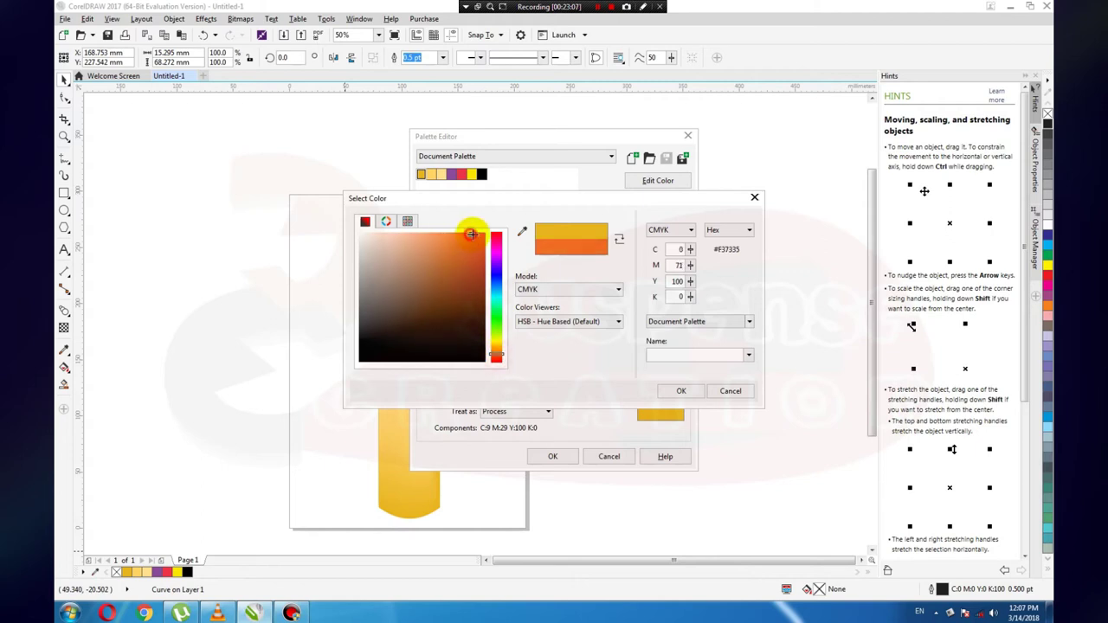
pyautogui.moveTo(471, 234); pyautogui.dragTo(477, 242)
pyautogui.click(681, 391)
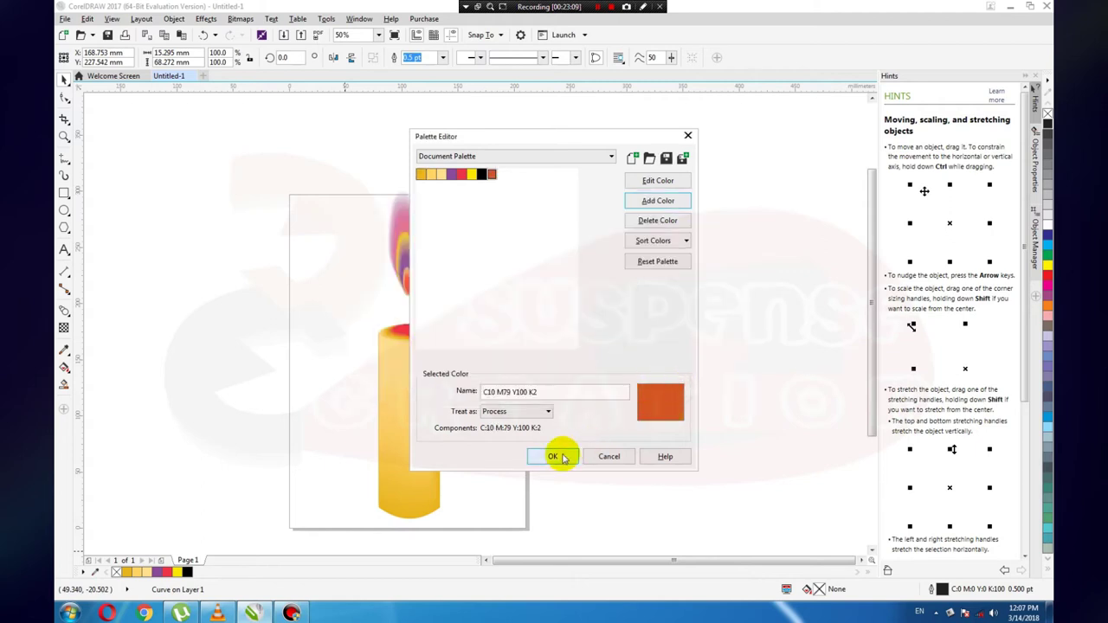
pyautogui.click(563, 456)
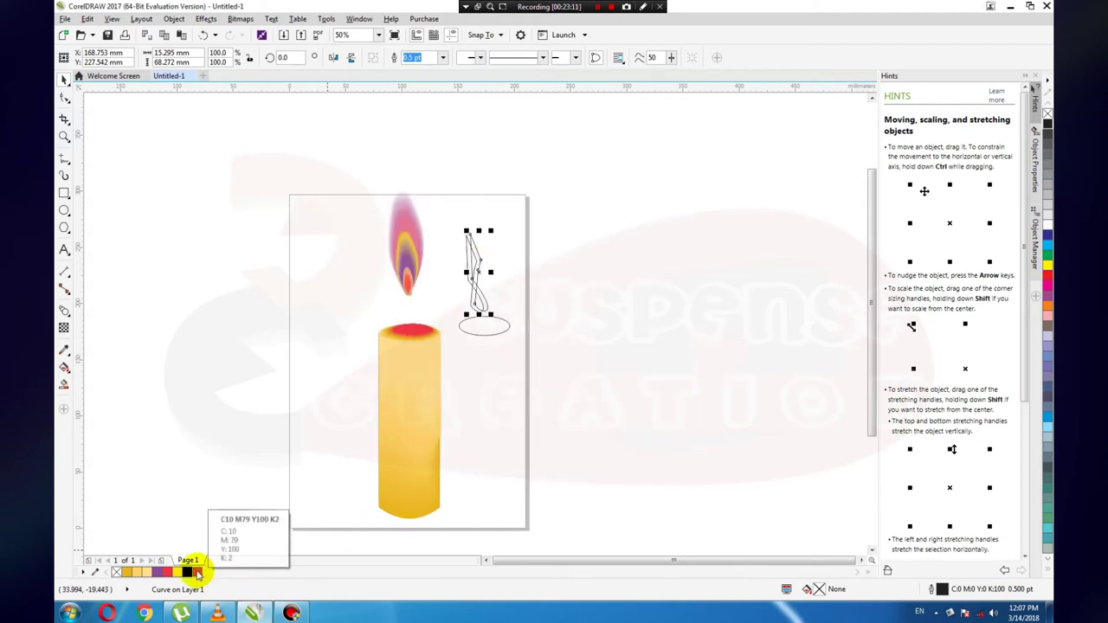
# Fill the slender wick curve with the new orange swatch.
pyautogui.click(197, 573)
pyautogui.click(468, 256)
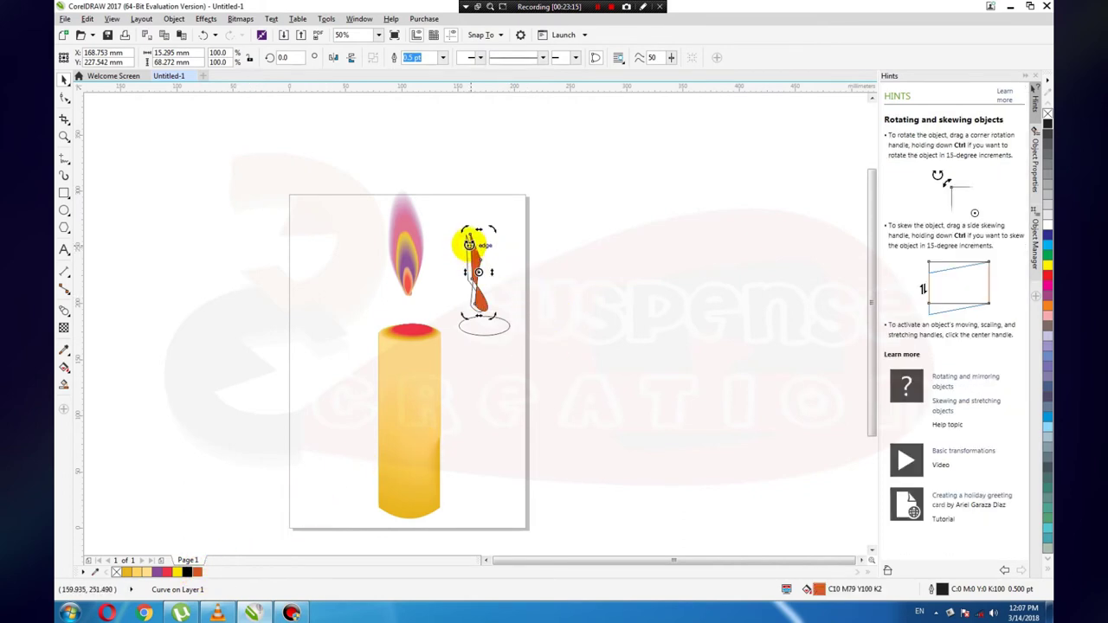
pyautogui.click(518, 262)
pyautogui.click(474, 309)
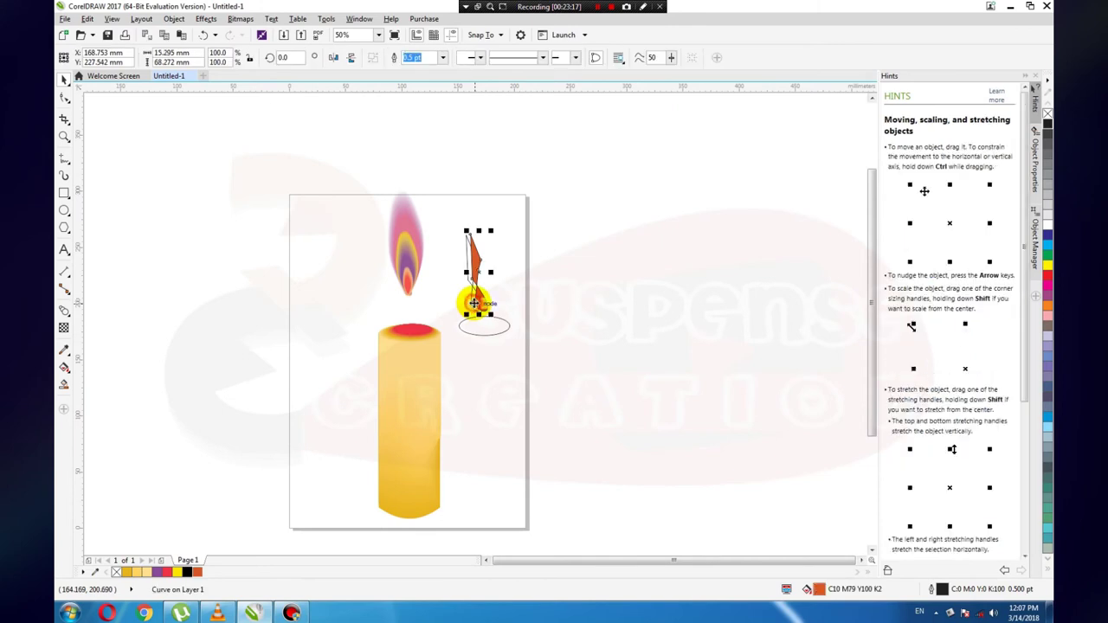
# Darken the palette swatch to red-orange C21 M87 Y100 K13 and fill the shape with it.
pyautogui.doubleClick(198, 573)
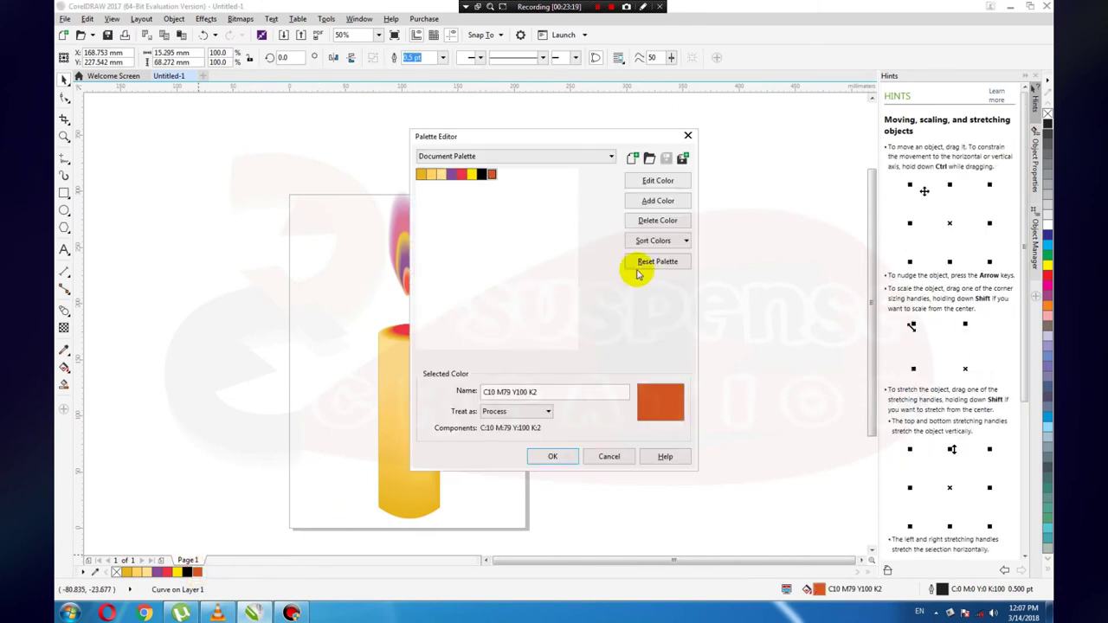
pyautogui.click(660, 205)
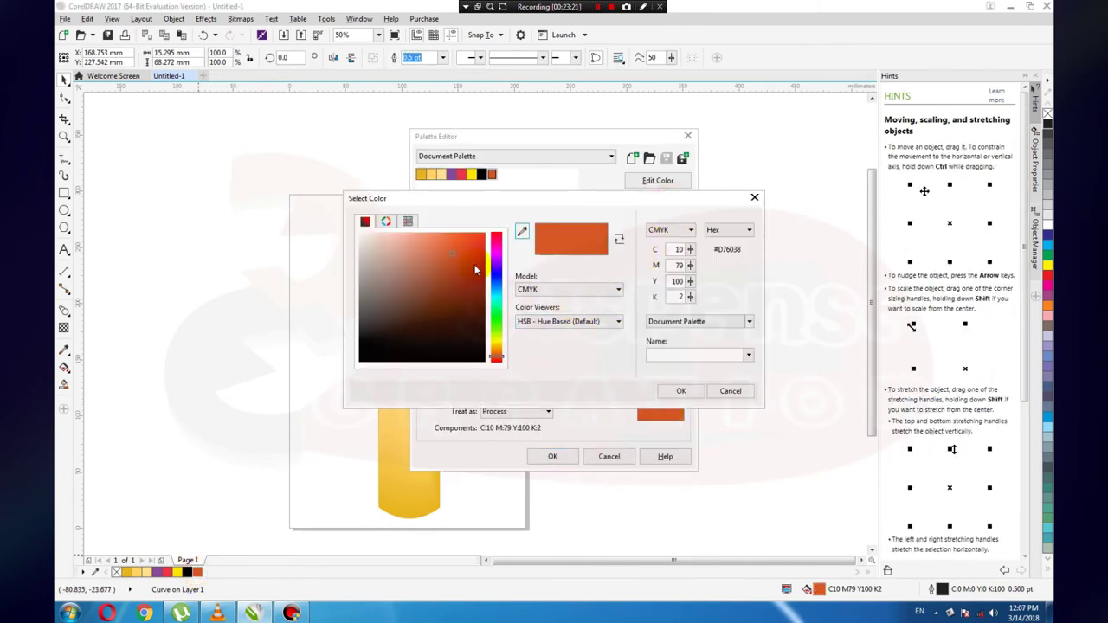
pyautogui.moveTo(466, 252); pyautogui.dragTo(456, 268)
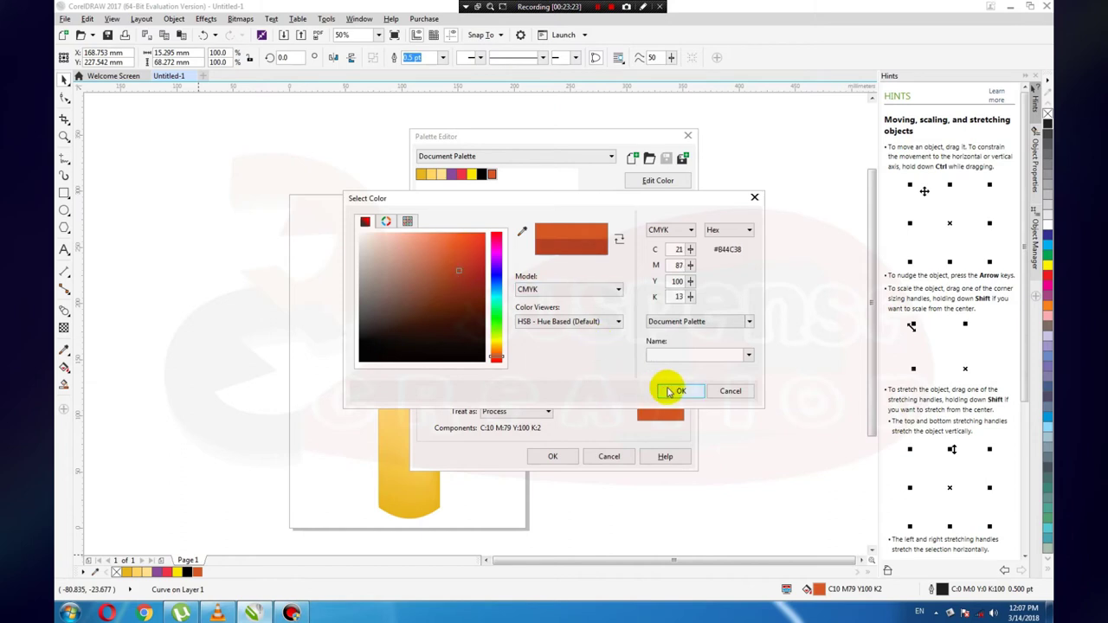
pyautogui.click(681, 390)
pyautogui.click(552, 456)
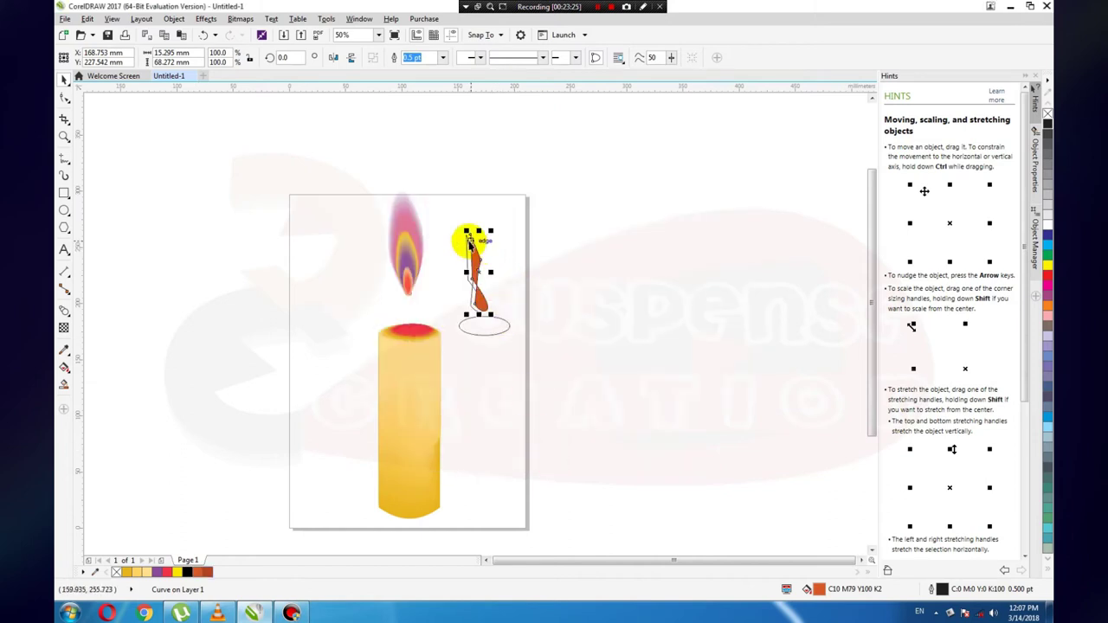
pyautogui.click(207, 575)
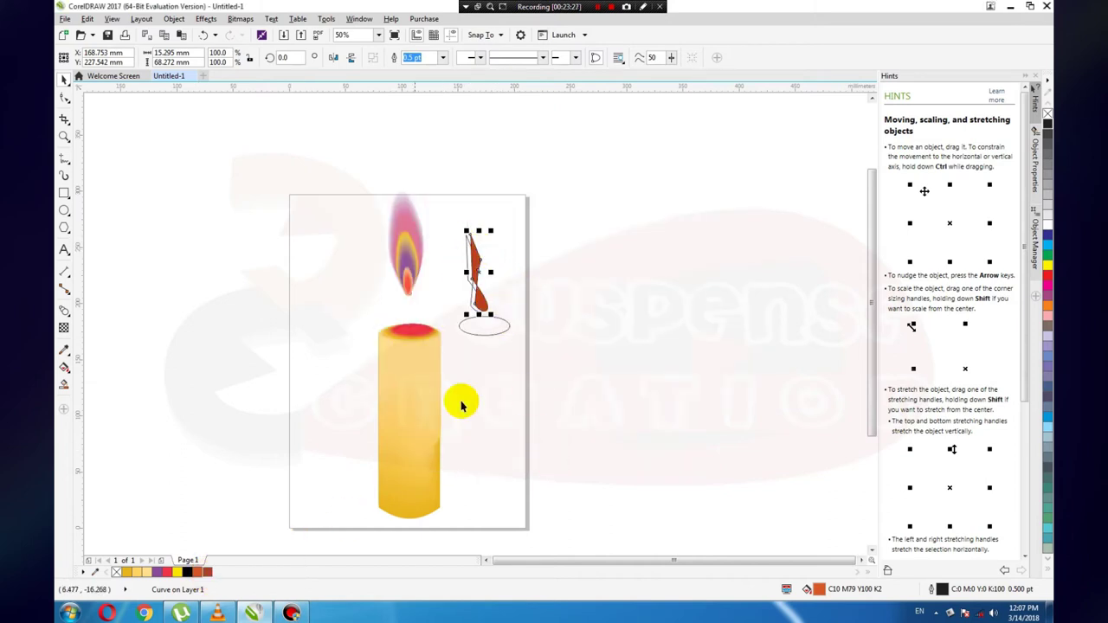
# Select both wick pieces together and set their outline width to None.
pyautogui.click(465, 245)
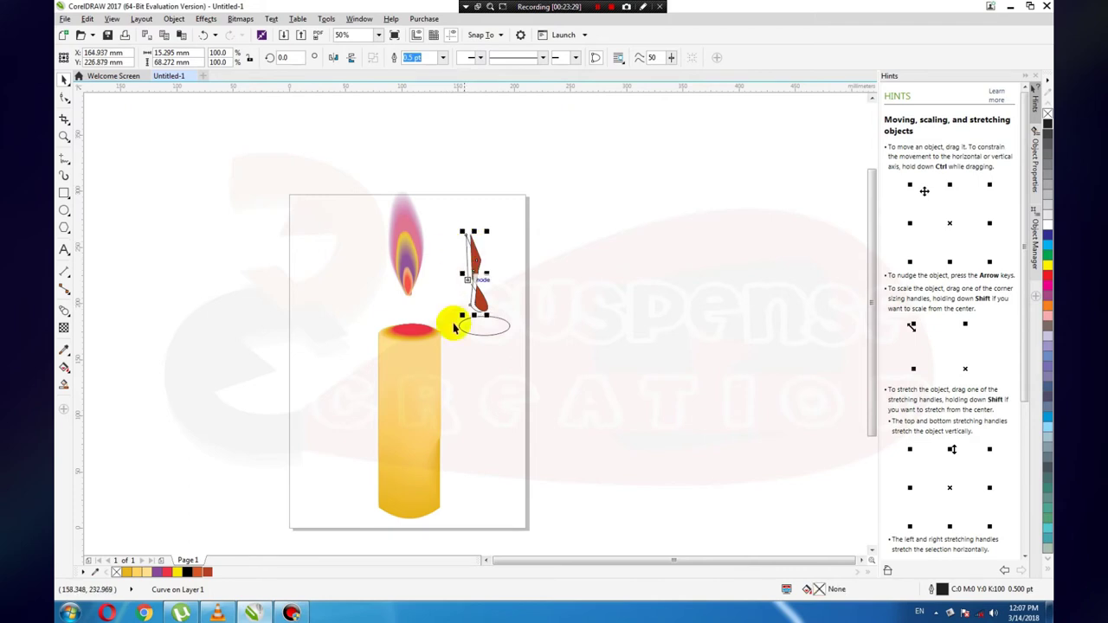
pyautogui.doubleClick(199, 573)
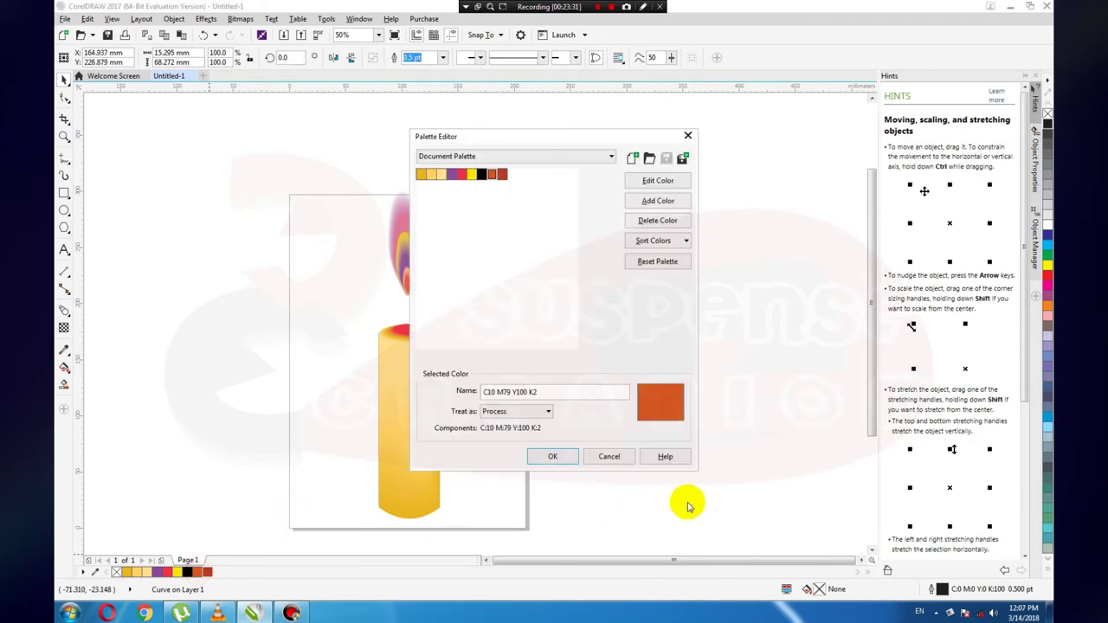
pyautogui.click(609, 456)
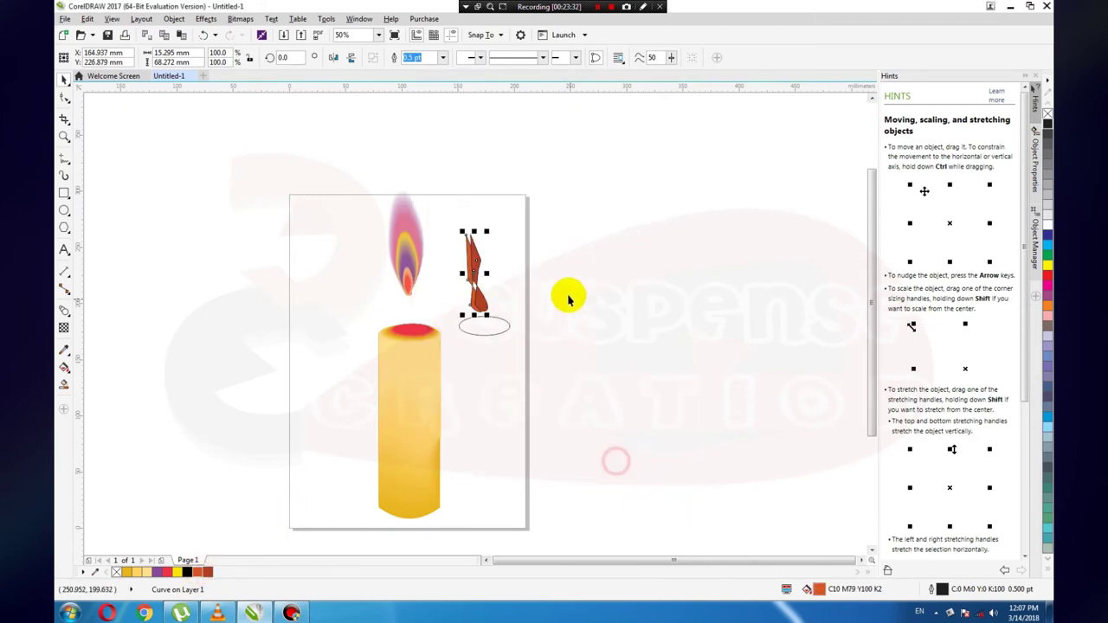
pyautogui.click(509, 273)
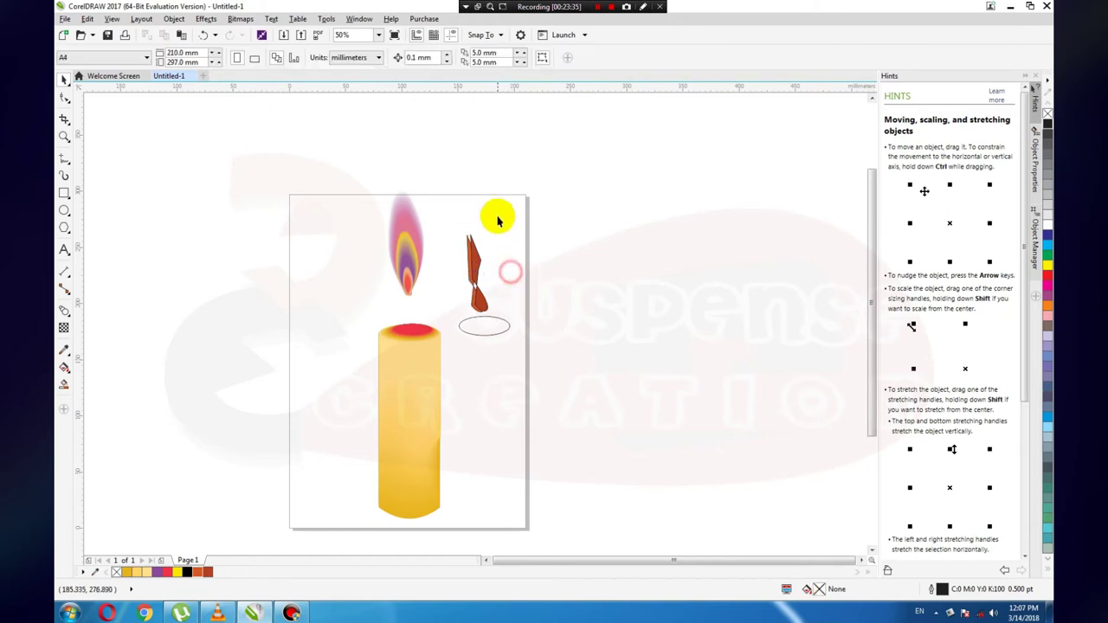
pyautogui.moveTo(459, 318); pyautogui.dragTo(460, 313)
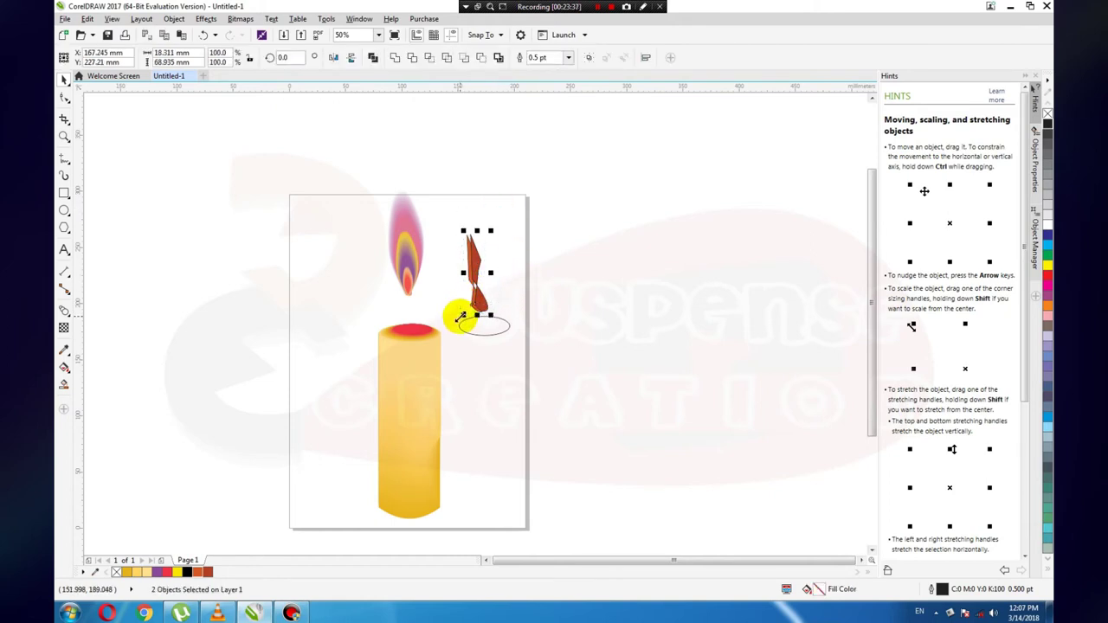
pyautogui.click(567, 58)
pyautogui.click(556, 69)
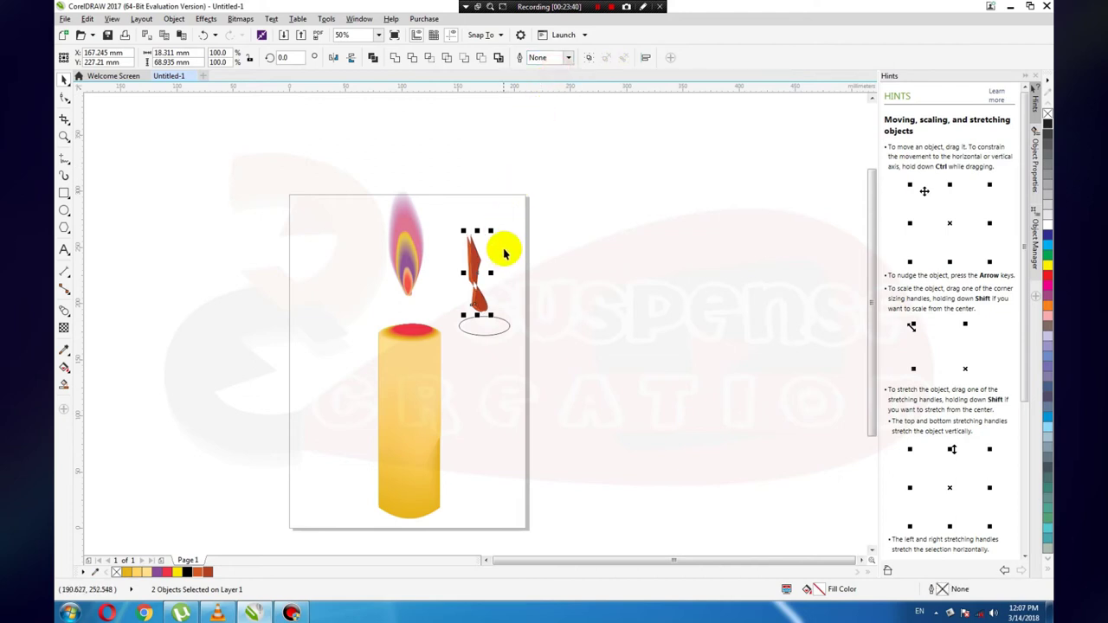
pyautogui.click(502, 270)
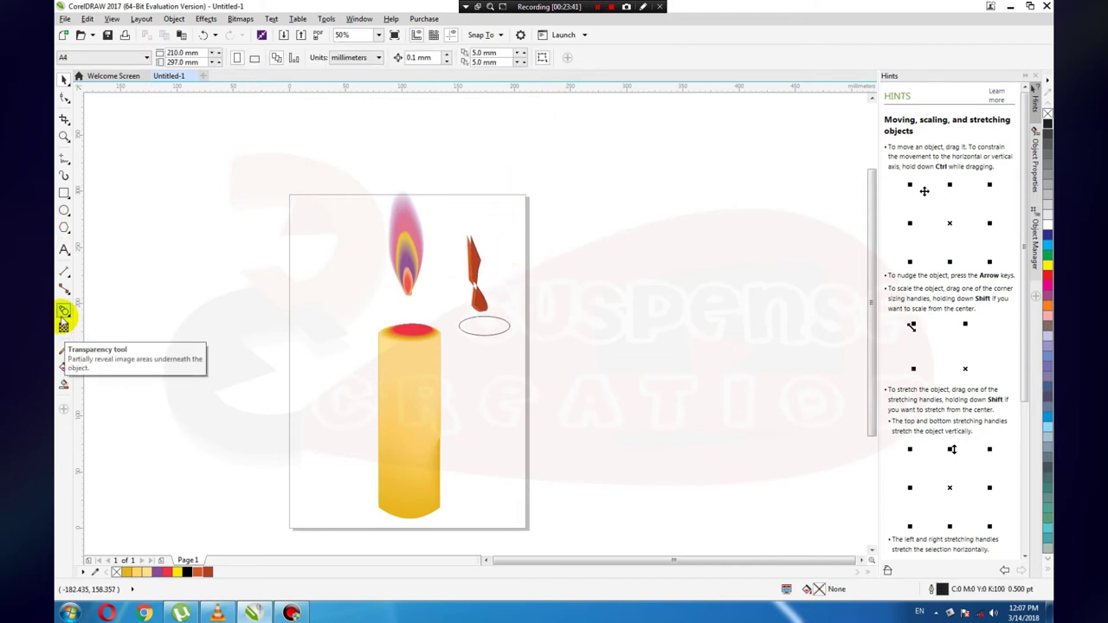
pyautogui.click(63, 310)
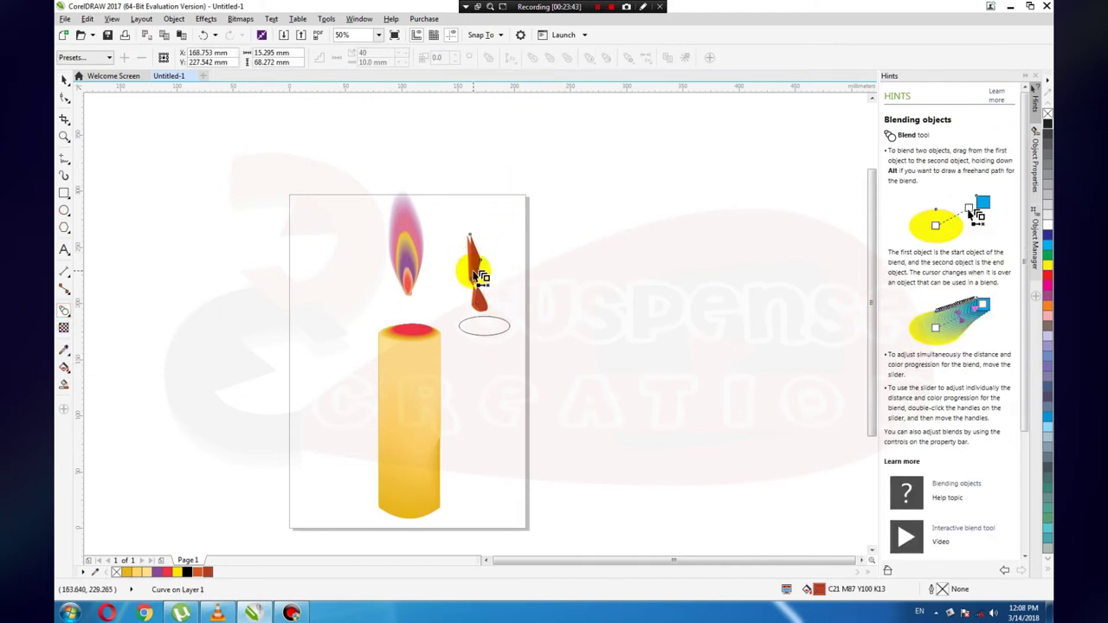
# Blend the top wick piece into the bottom one, then move and shrink the blend onto the candle's red top.
pyautogui.moveTo(475, 249); pyautogui.dragTo(478, 298)
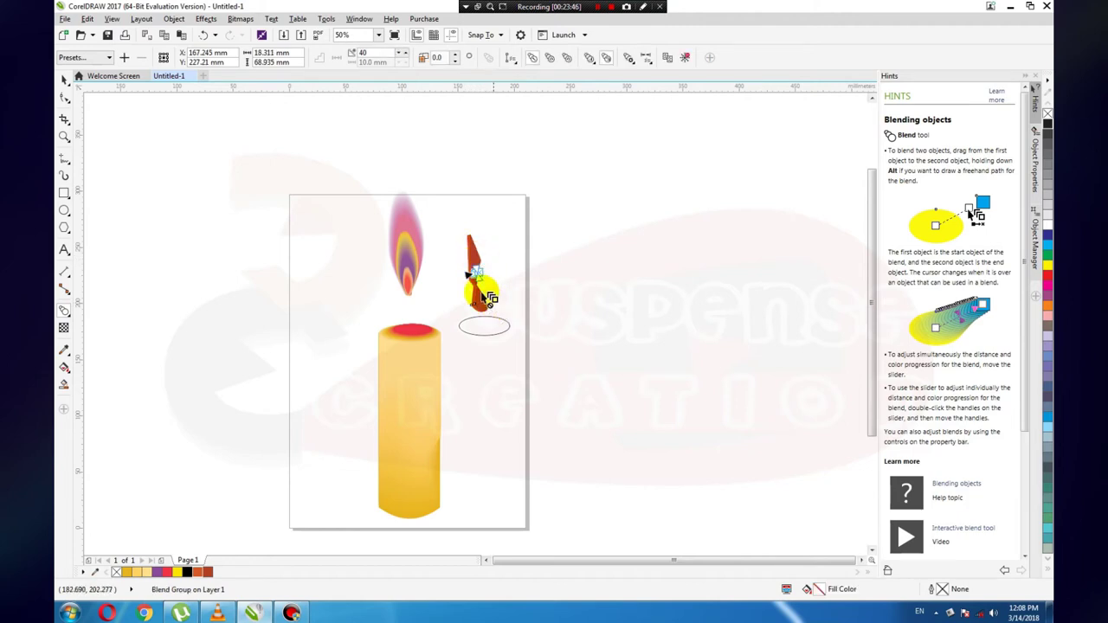
pyautogui.click(63, 79)
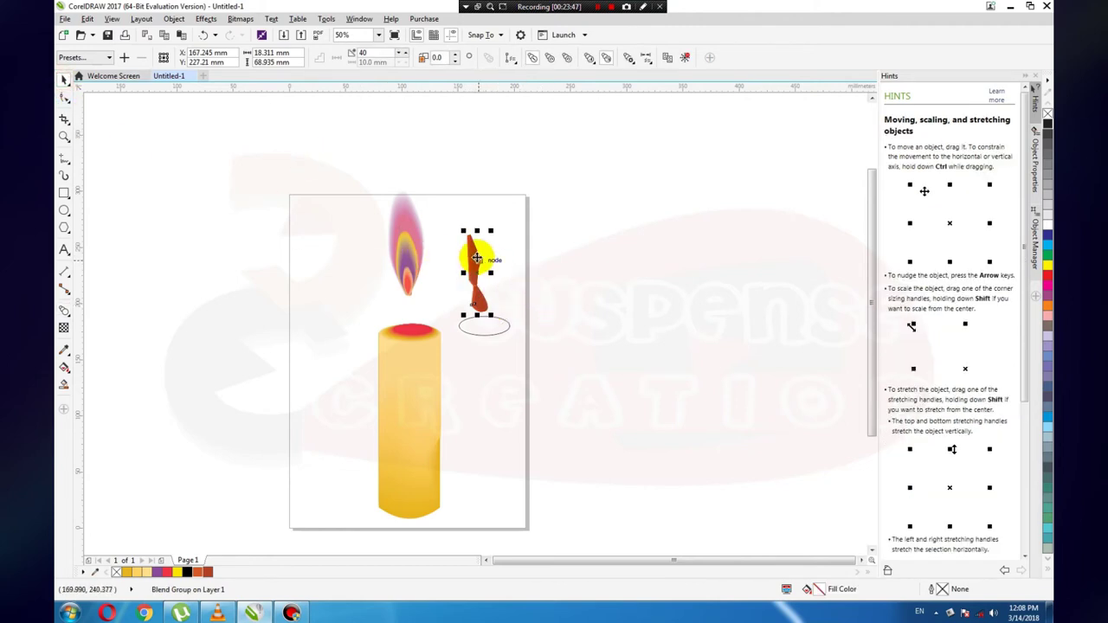
pyautogui.moveTo(470, 254)
pyautogui.mouseDown()
pyautogui.moveTo(428, 290)
pyautogui.moveTo(405, 275)
pyautogui.moveTo(417, 263)
pyautogui.moveTo(423, 295)
pyautogui.mouseUp()
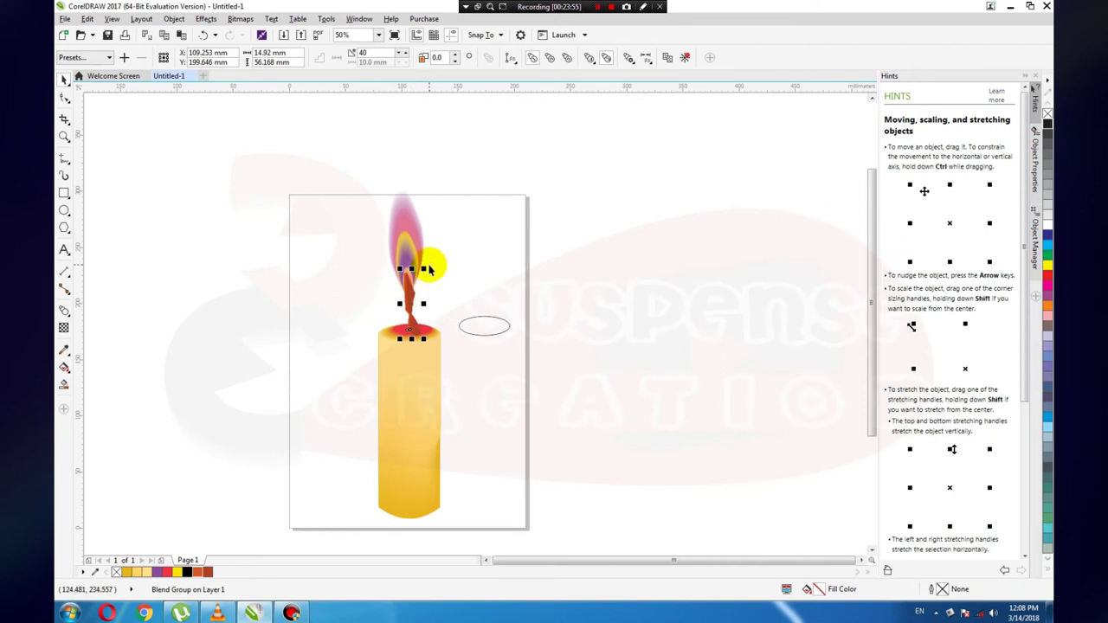
pyautogui.moveTo(419, 270); pyautogui.dragTo(419, 289)
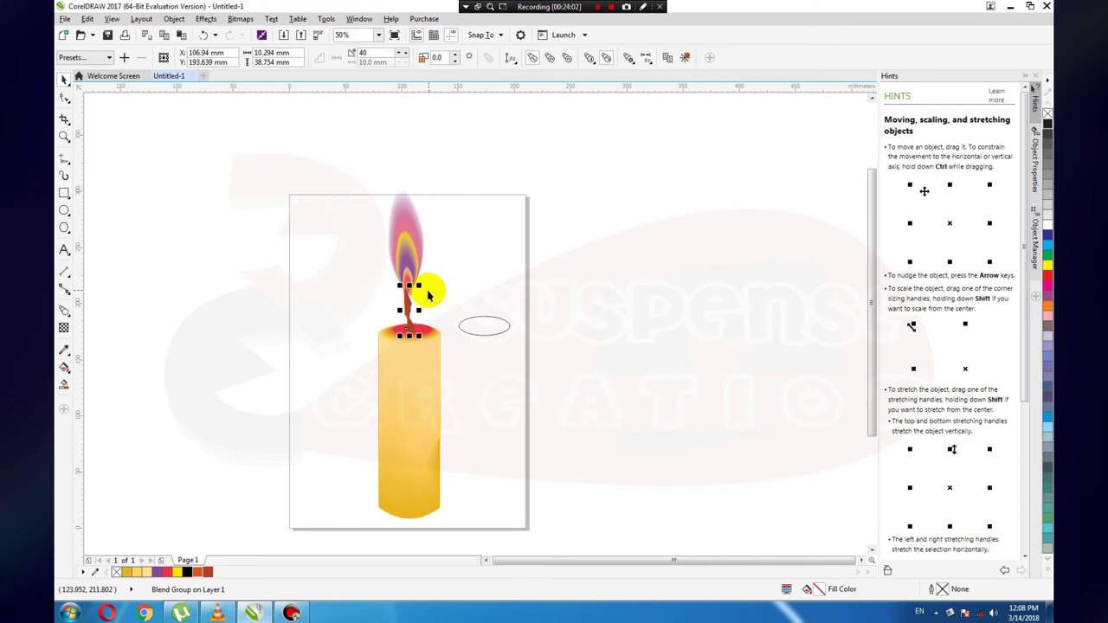
pyautogui.moveTo(473, 206); pyautogui.dragTo(345, 275)
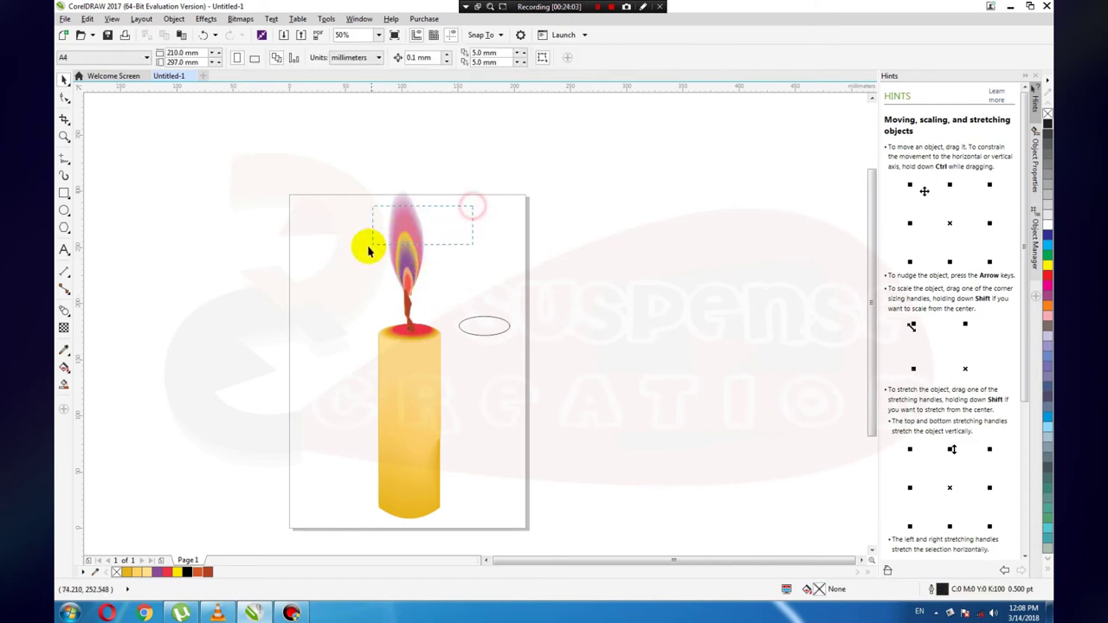
# Bring all nine flame parts to the front with Order > To Front of Page.
pyautogui.moveTo(344, 169); pyautogui.dragTo(448, 299)
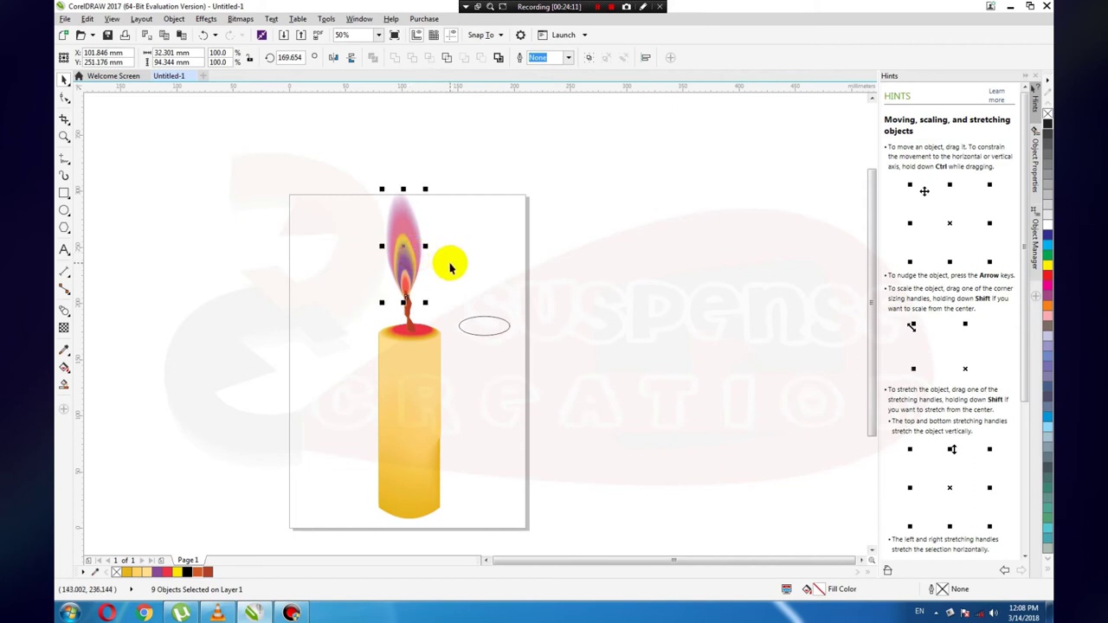
pyautogui.click(446, 264)
pyautogui.click(414, 313)
pyautogui.click(452, 257)
pyautogui.moveTo(473, 188); pyautogui.dragTo(305, 283)
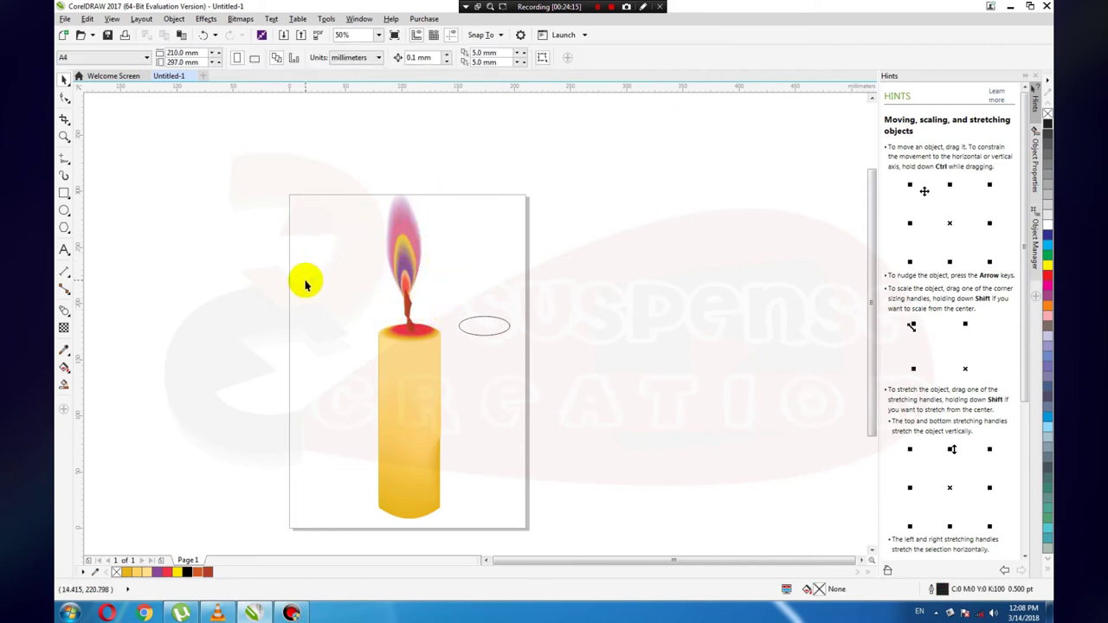
pyautogui.moveTo(358, 169); pyautogui.dragTo(459, 319)
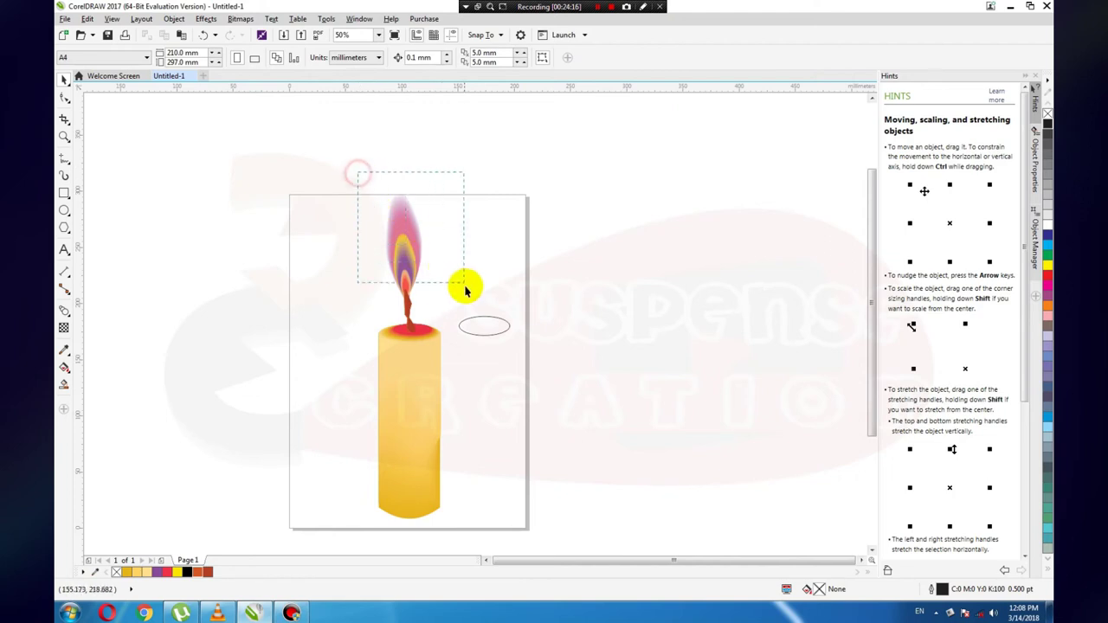
pyautogui.rightClick(401, 231)
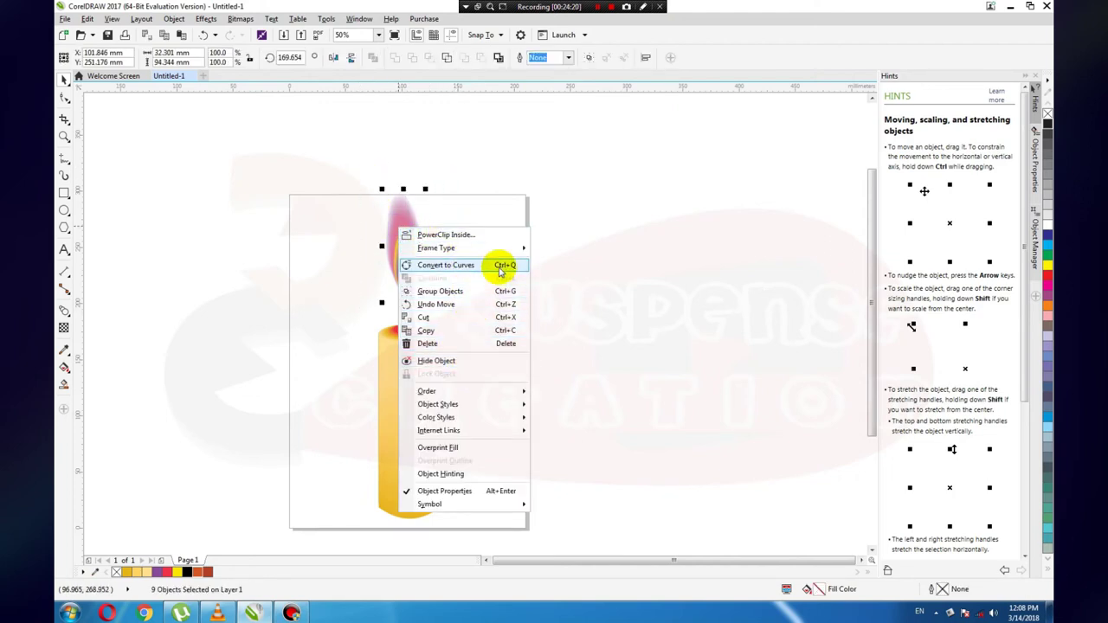
pyautogui.moveTo(427, 391)
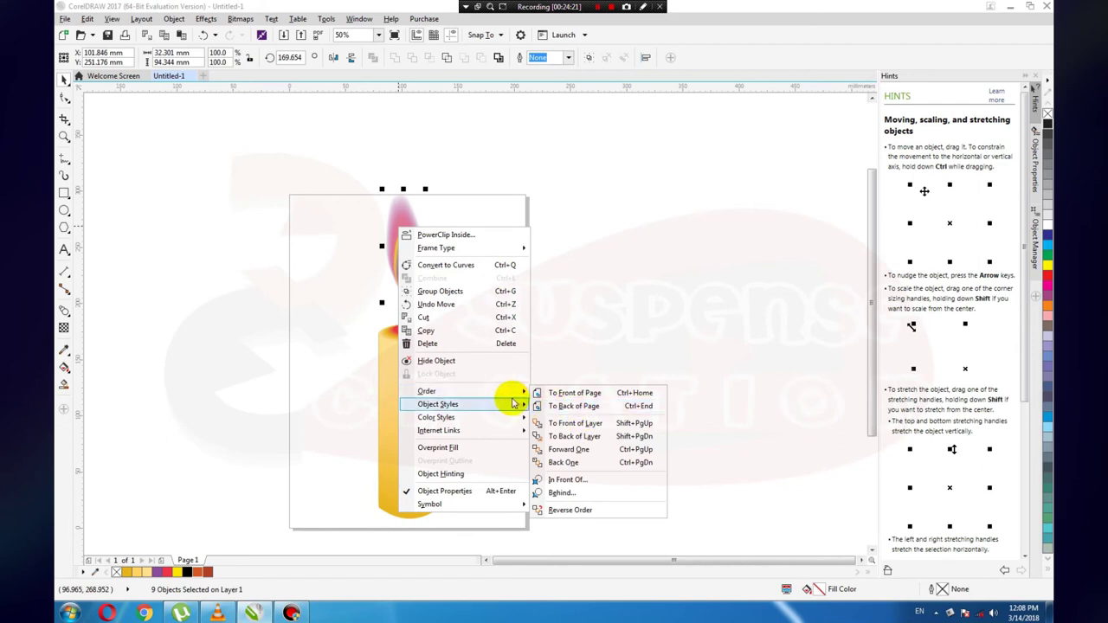
pyautogui.click(554, 392)
pyautogui.click(474, 279)
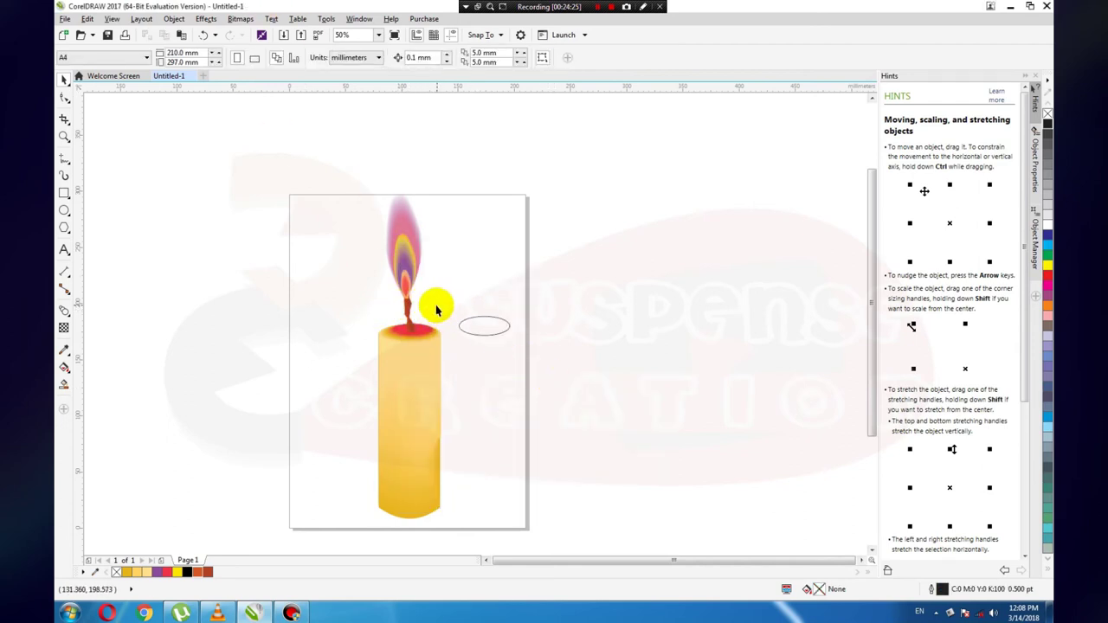
pyautogui.click(387, 330)
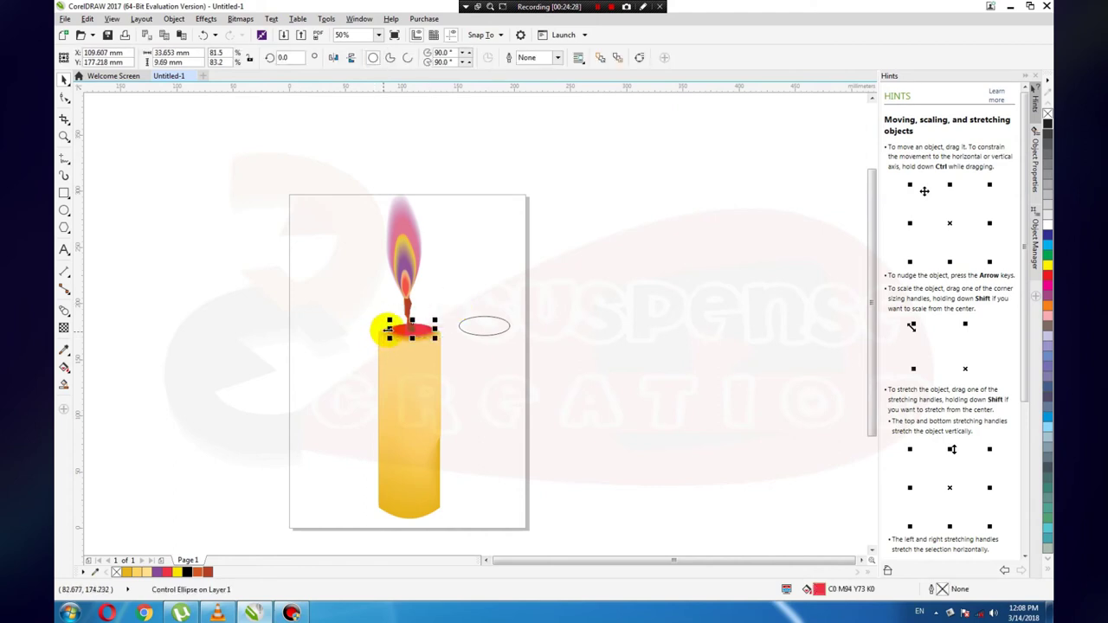
# Clear the selection and select the wick curve at the candle top.
pyautogui.moveTo(439, 299); pyautogui.dragTo(352, 322)
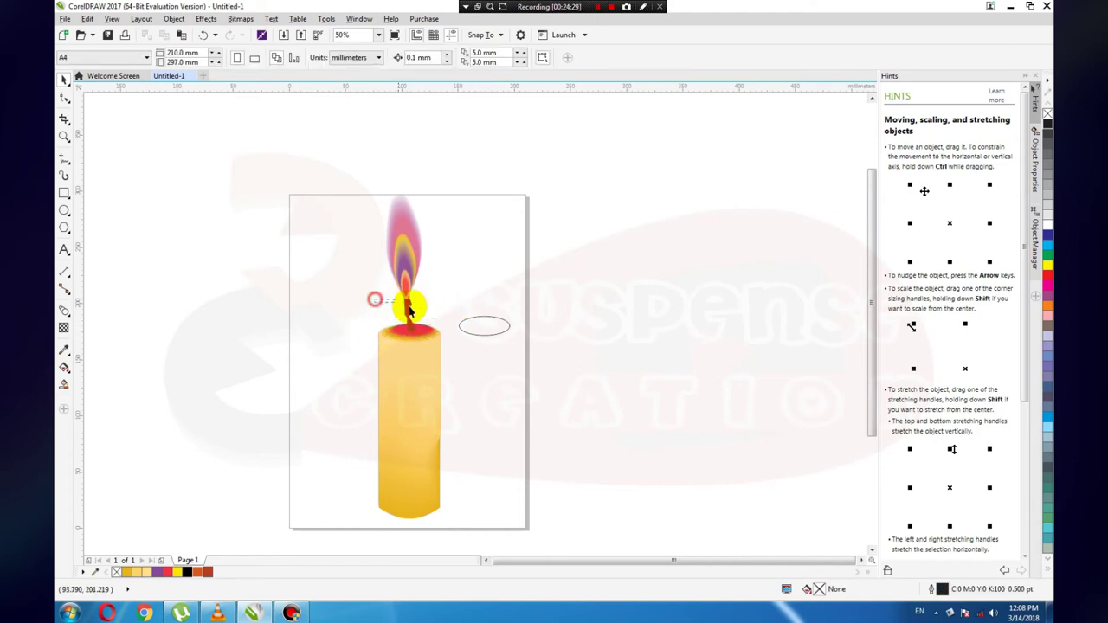
pyautogui.moveTo(377, 276); pyautogui.dragTo(445, 325)
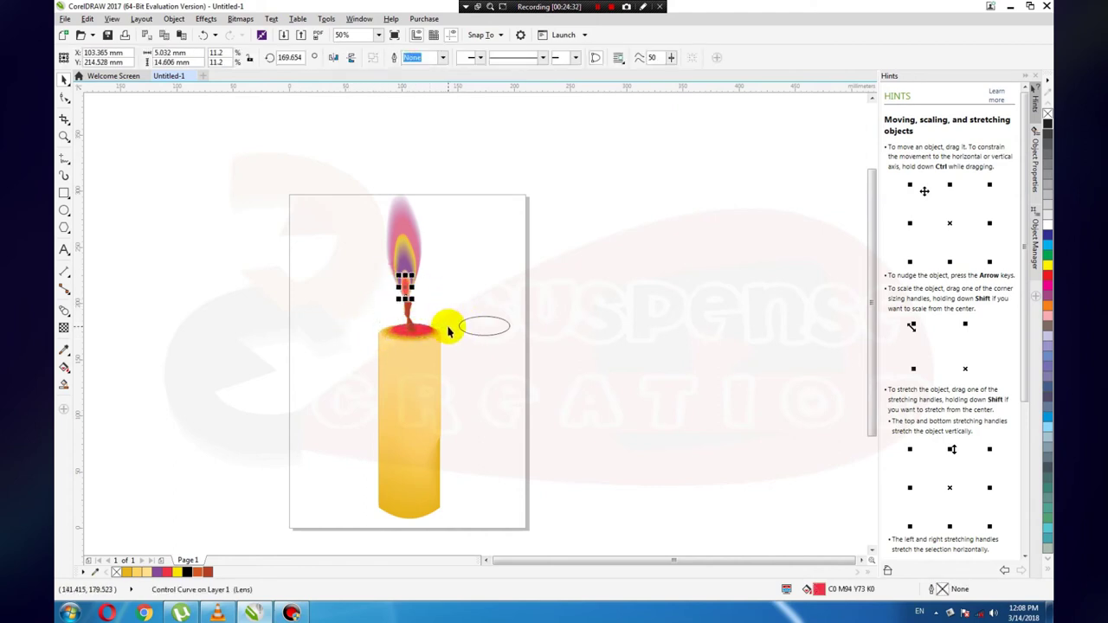
pyautogui.click(445, 298)
pyautogui.click(415, 310)
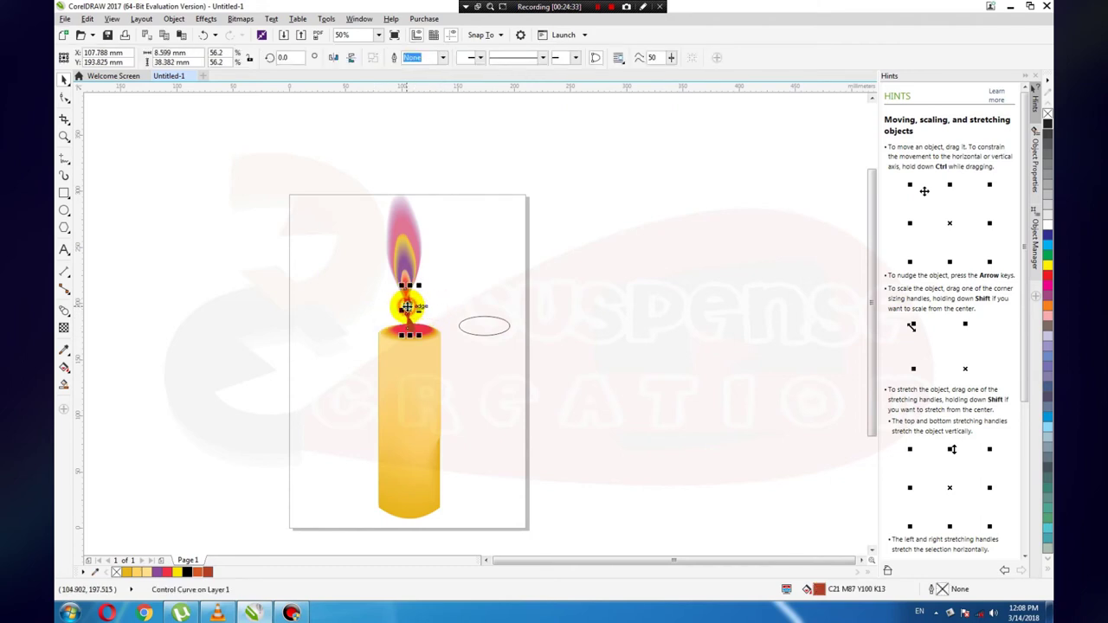
# Give the wick curve a Uniform transparency, raising it to about 98.
pyautogui.click(64, 328)
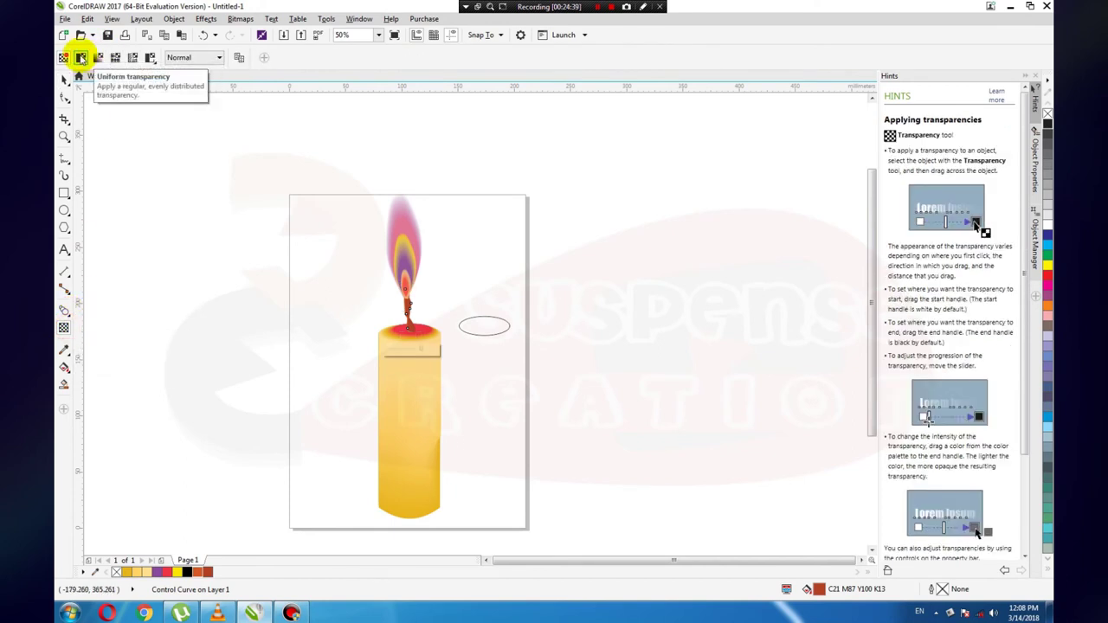
pyautogui.click(81, 57)
pyautogui.click(336, 58)
pyautogui.click(354, 76)
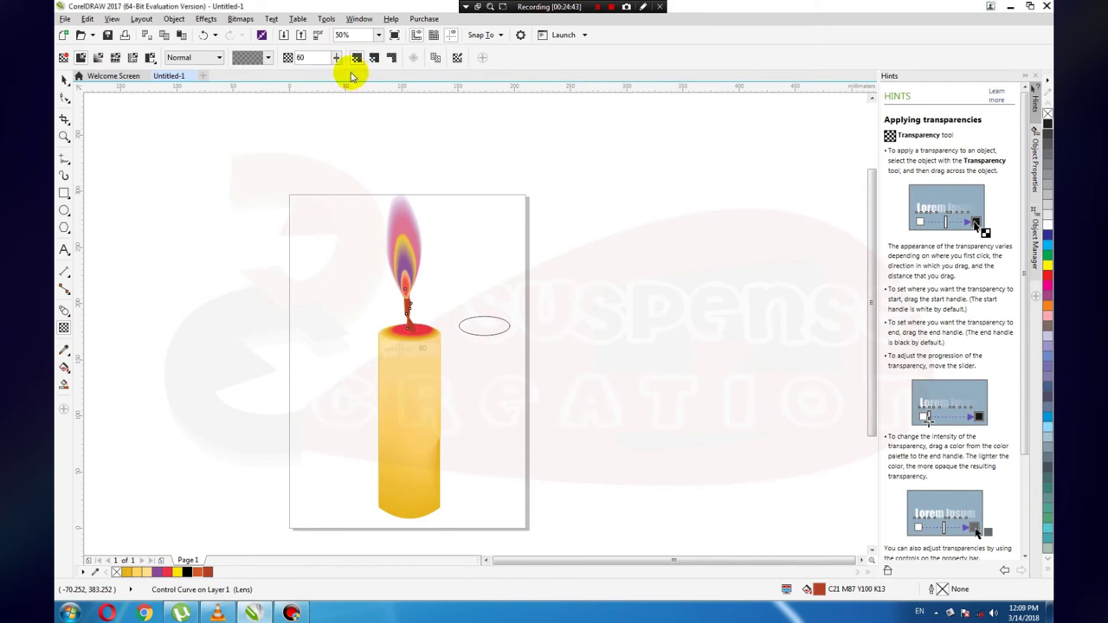
pyautogui.click(335, 58)
pyautogui.click(334, 63)
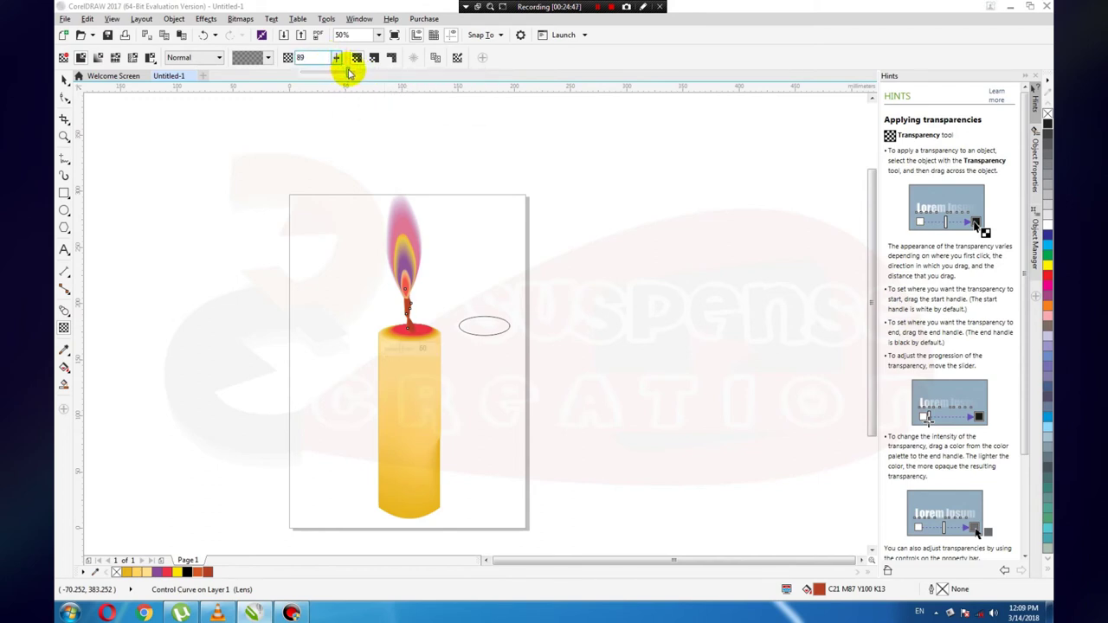
pyautogui.click(349, 74)
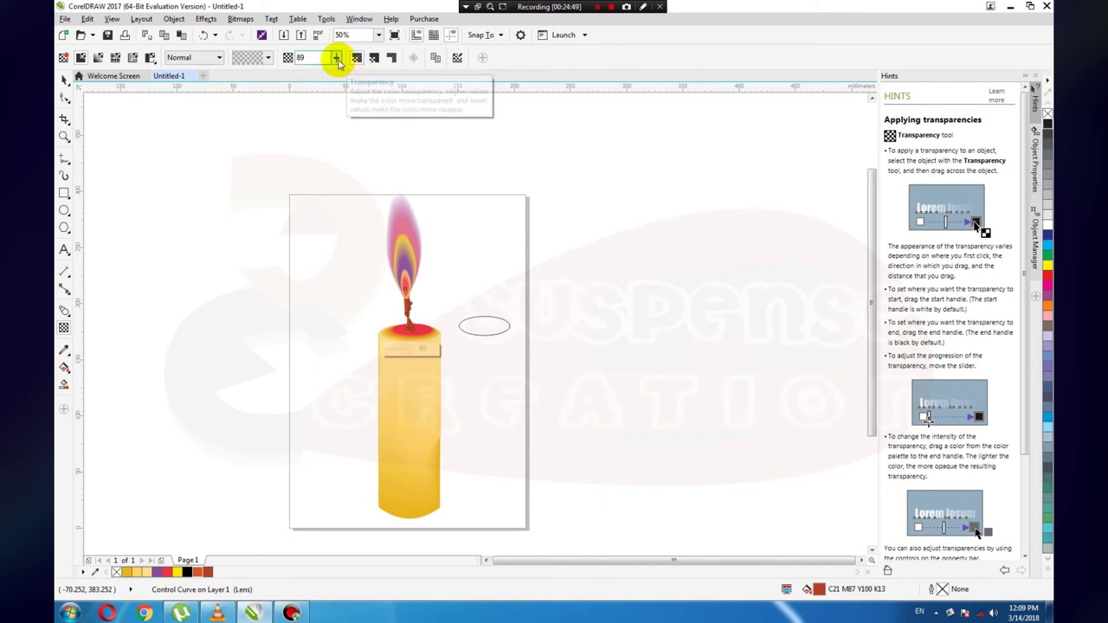
pyautogui.moveTo(335, 58); pyautogui.dragTo(339, 73)
pyautogui.click(343, 74)
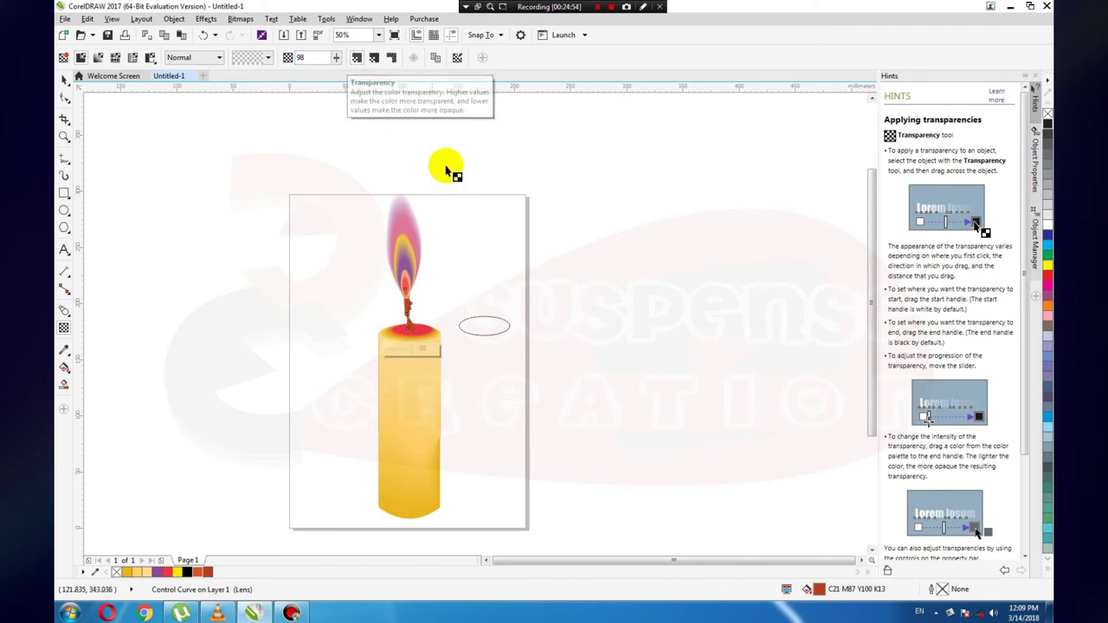
pyautogui.click(463, 293)
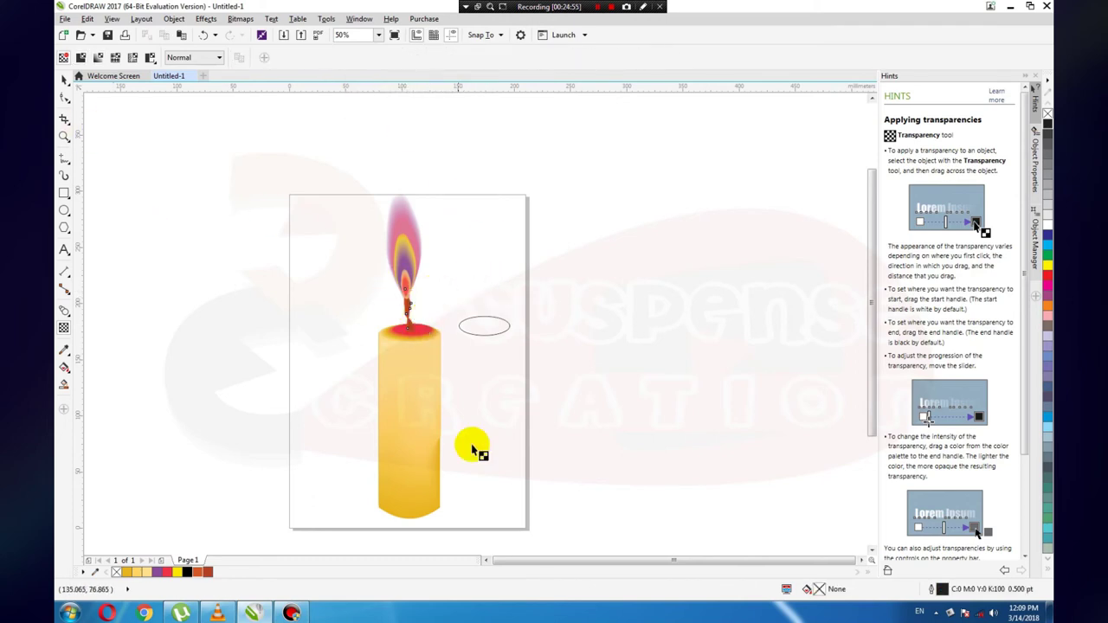
pyautogui.click(413, 328)
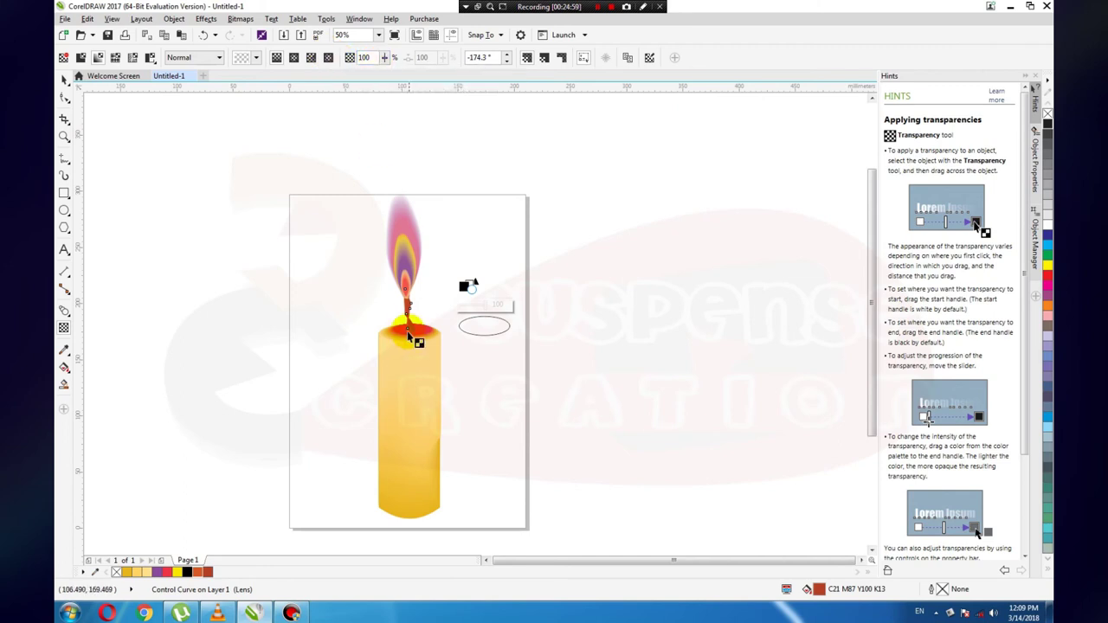
pyautogui.click(410, 313)
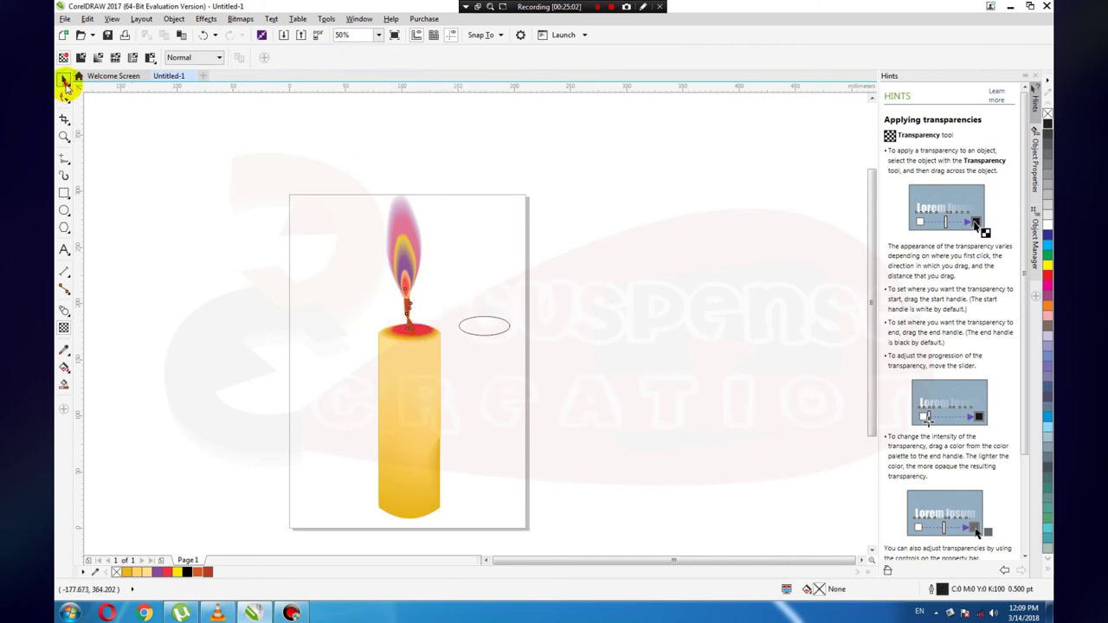
# Give the wick blend group a Uniform transparency of about 90.
pyautogui.click(66, 84)
pyautogui.click(405, 302)
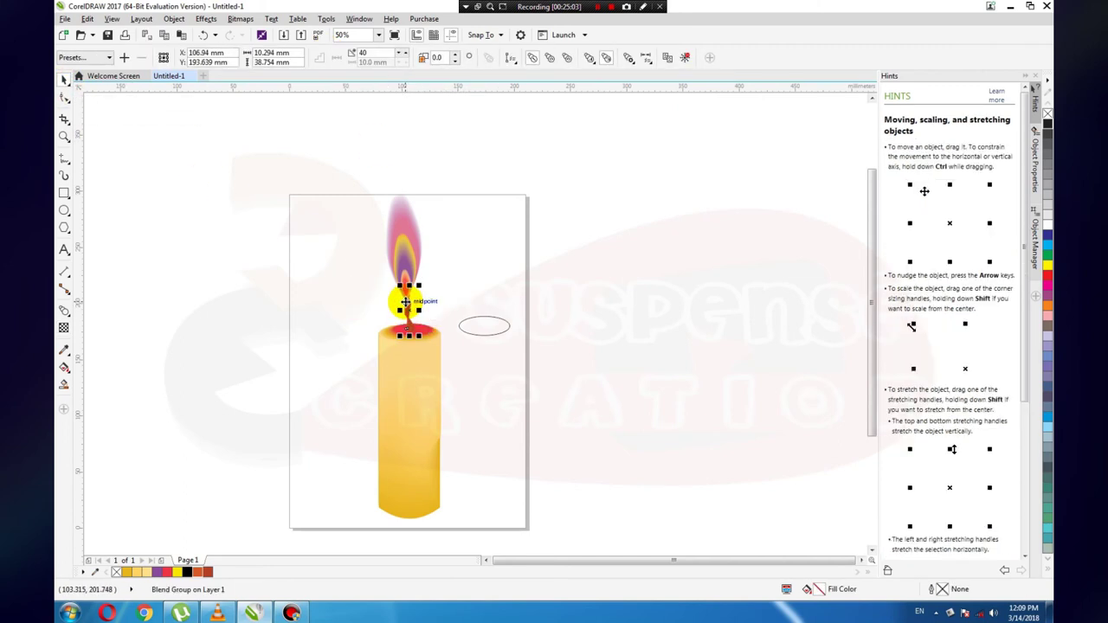
pyautogui.click(64, 328)
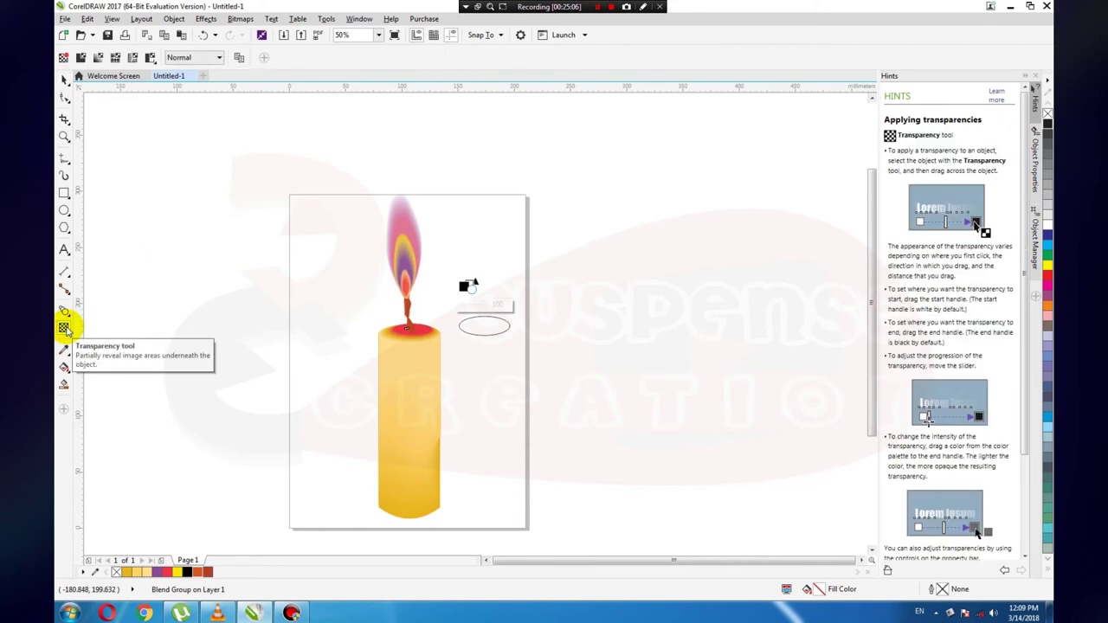
pyautogui.click(81, 57)
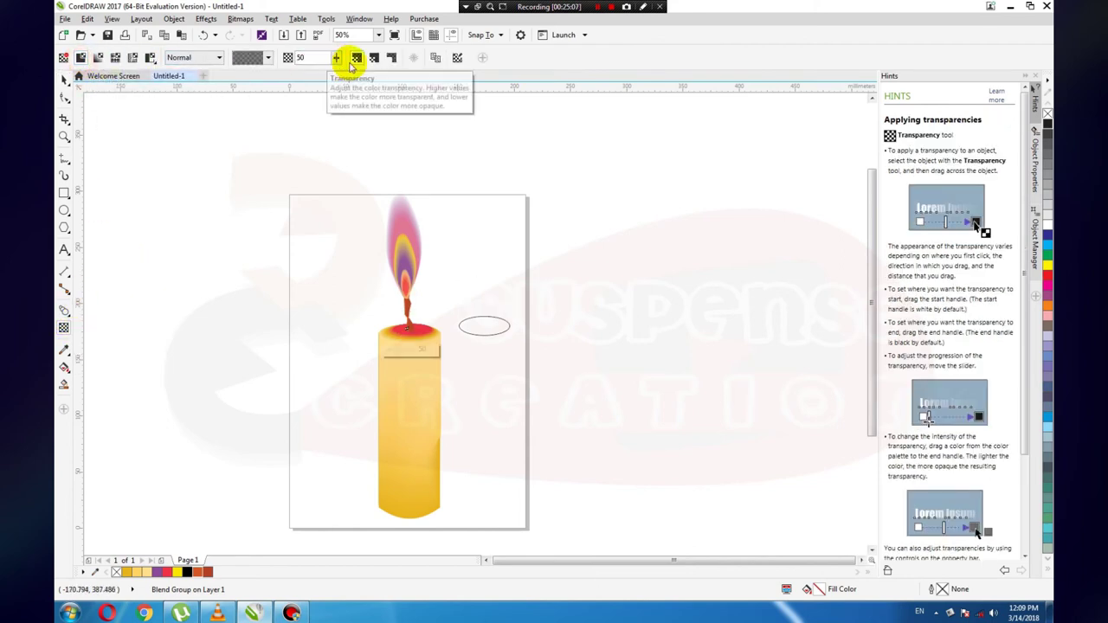
pyautogui.click(336, 57)
pyautogui.moveTo(336, 73); pyautogui.dragTo(361, 75)
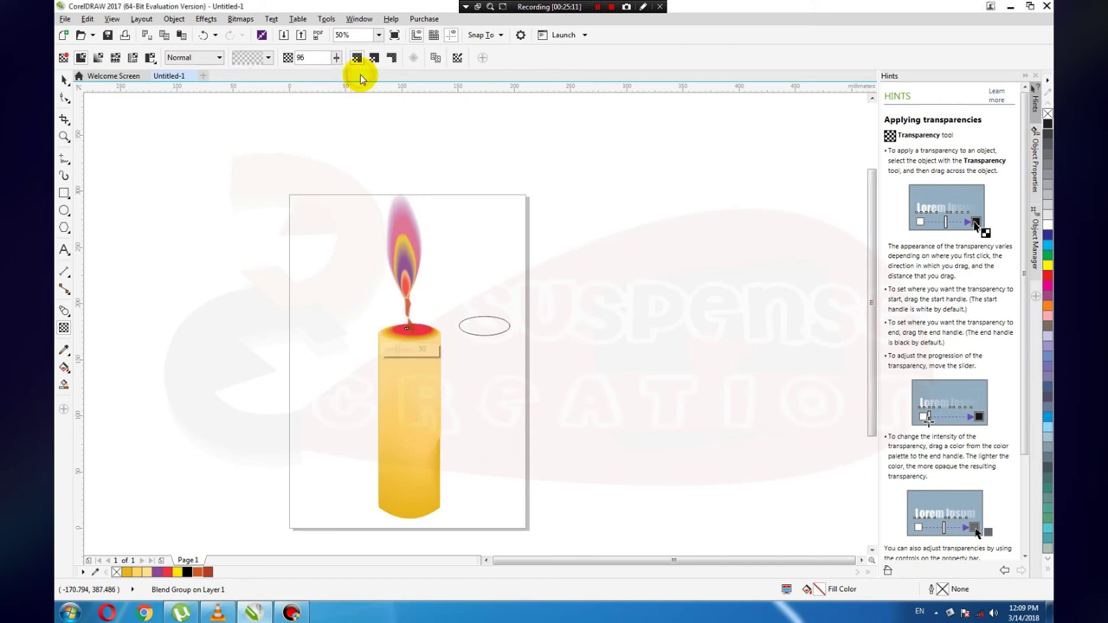
pyautogui.click(336, 57)
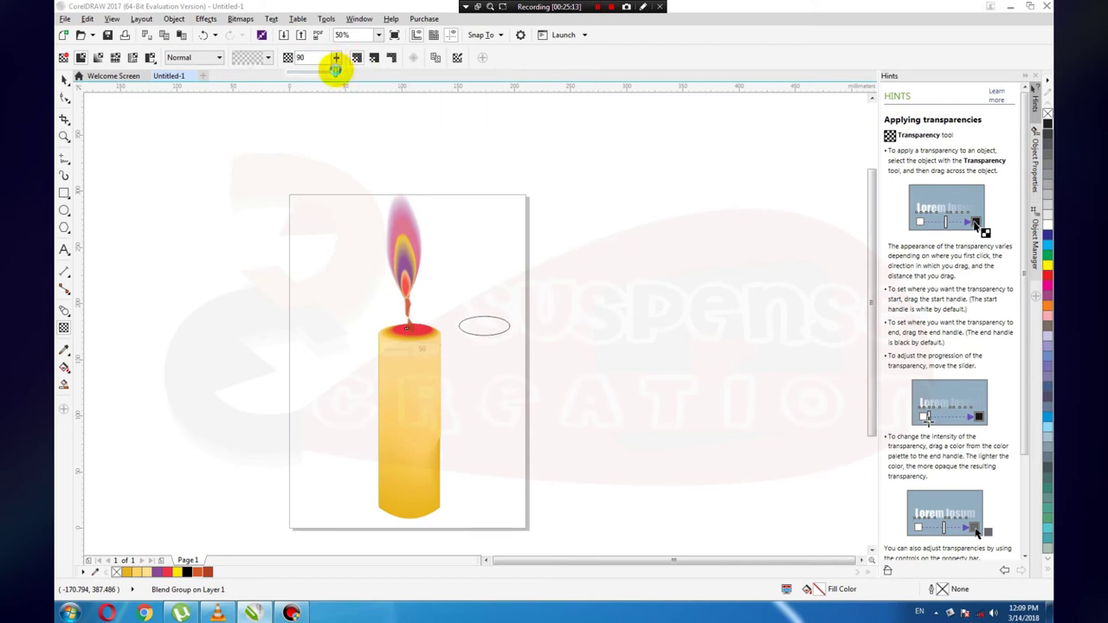
pyautogui.click(424, 338)
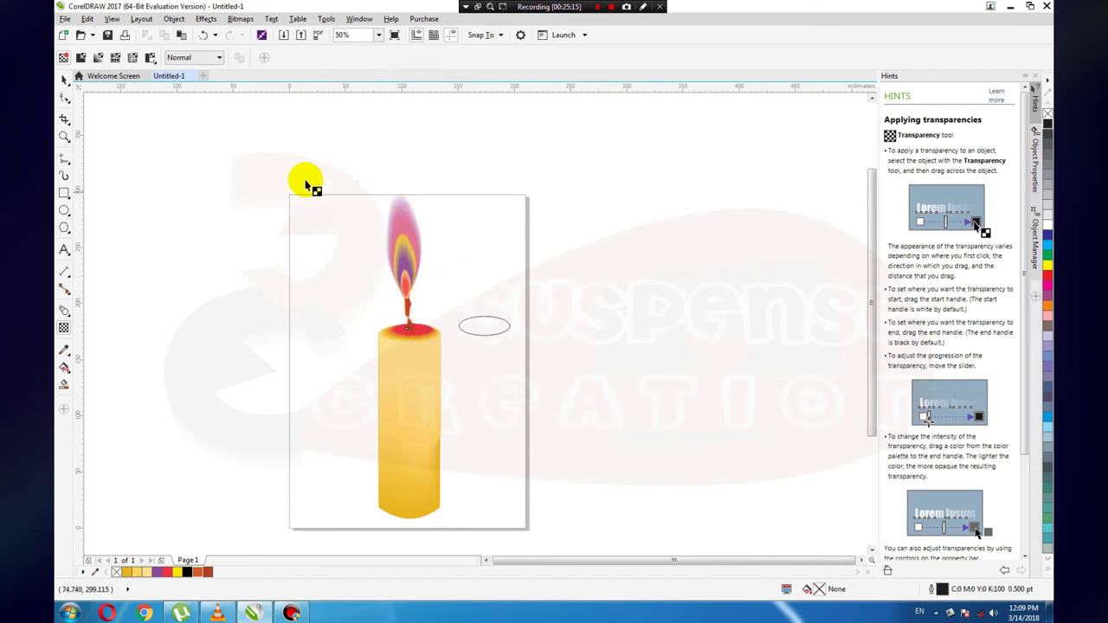
pyautogui.click(64, 79)
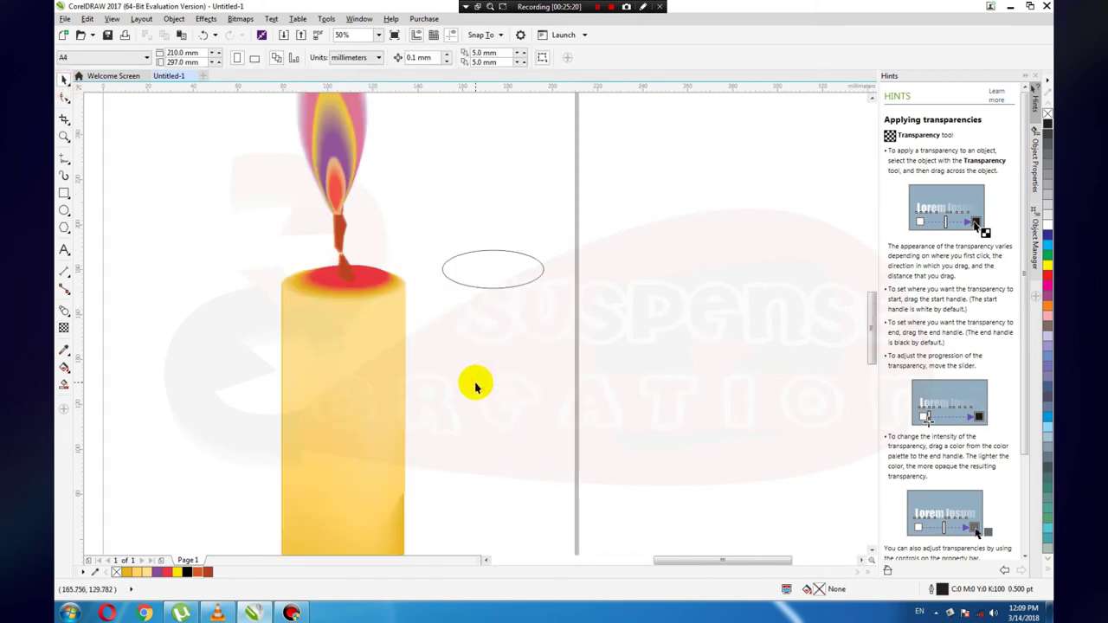
# Zoom out and back in to check the candle, then minimize CorelDRAW and open reference image gggg.jpg.
pyautogui.scroll(-3, 475, 387)
pyautogui.scroll(2, 470, 384)
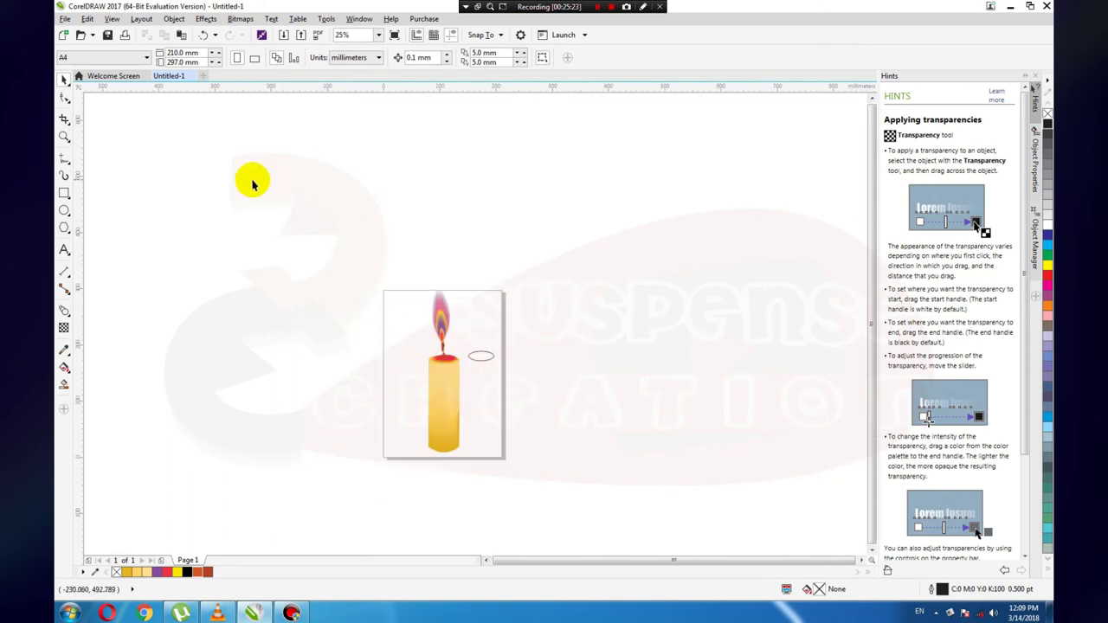
pyautogui.scroll(2, 494, 302)
pyautogui.scroll(-1, 420, 301)
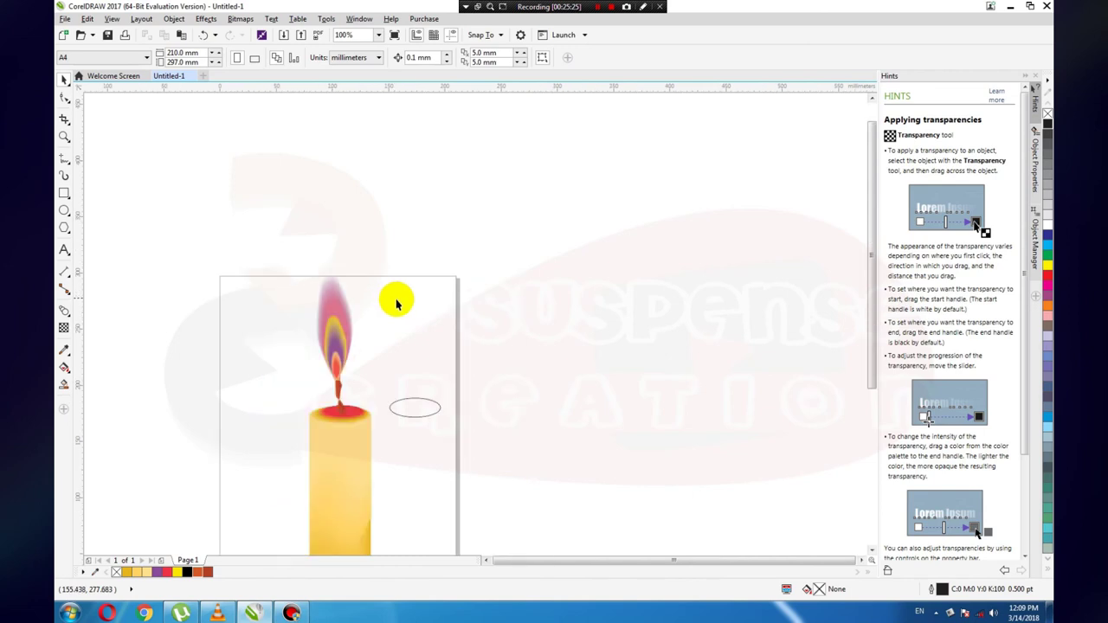
pyautogui.scroll(-1, 428, 307)
pyautogui.scroll(1, 376, 347)
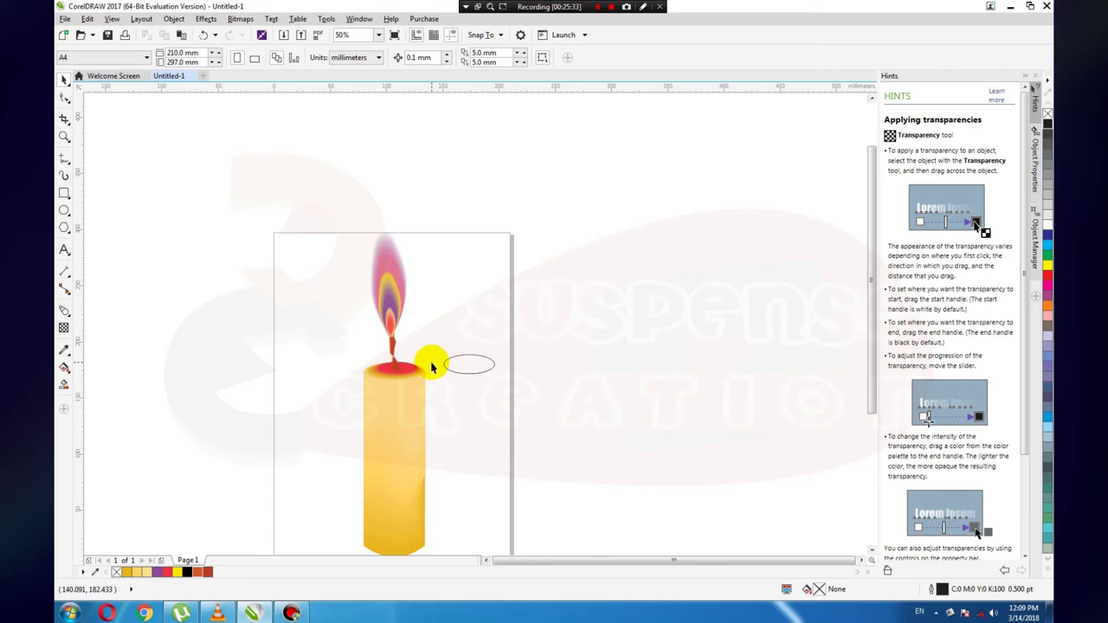
pyautogui.click(1010, 7)
pyautogui.doubleClick(299, 326)
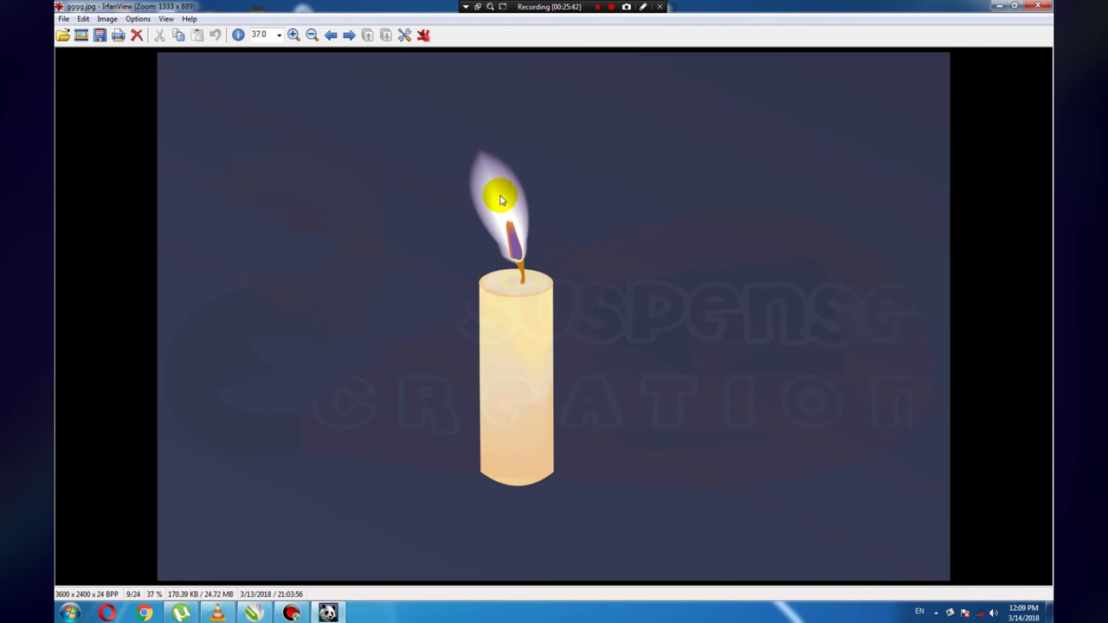
# Close the reference image in IrfanView and restore the CorelDRAW candle drawing from the taskbar.
pyautogui.click(1043, 7)
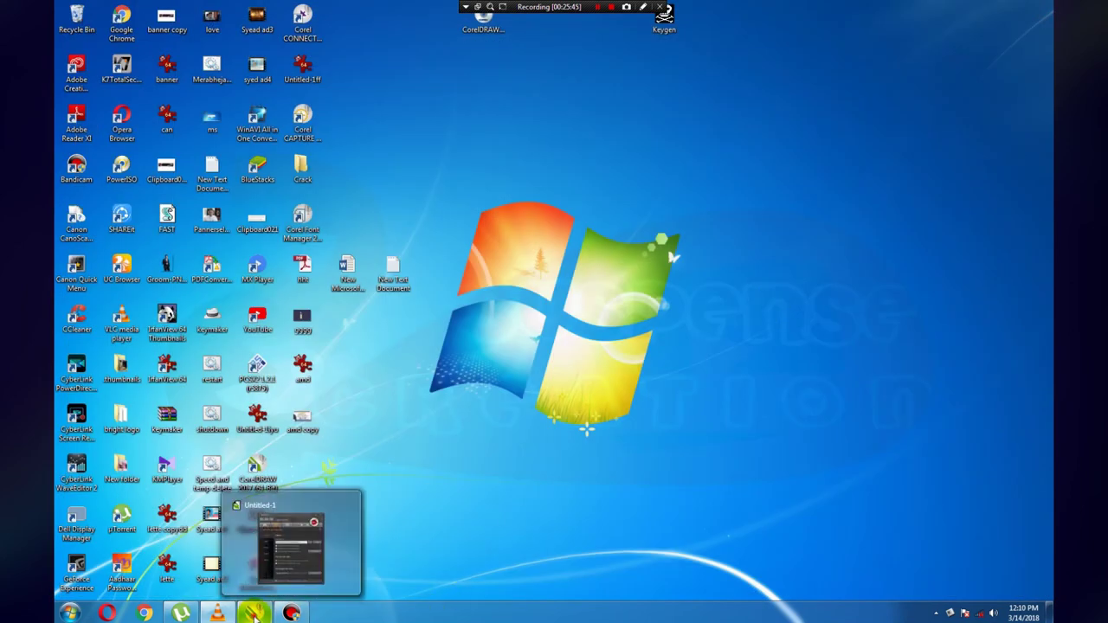
pyautogui.click(254, 612)
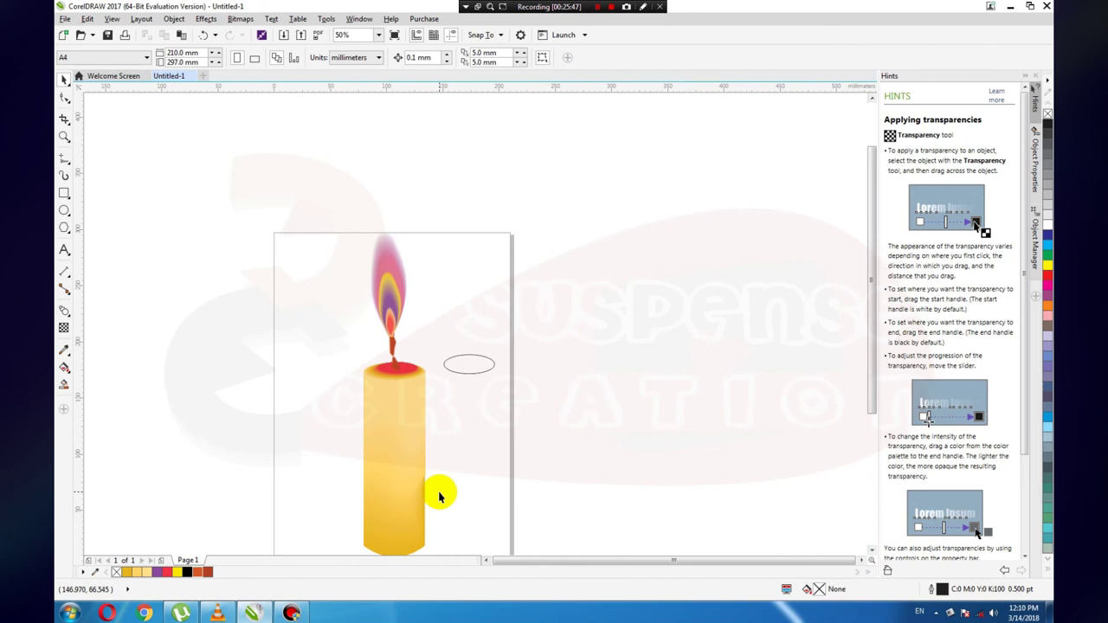